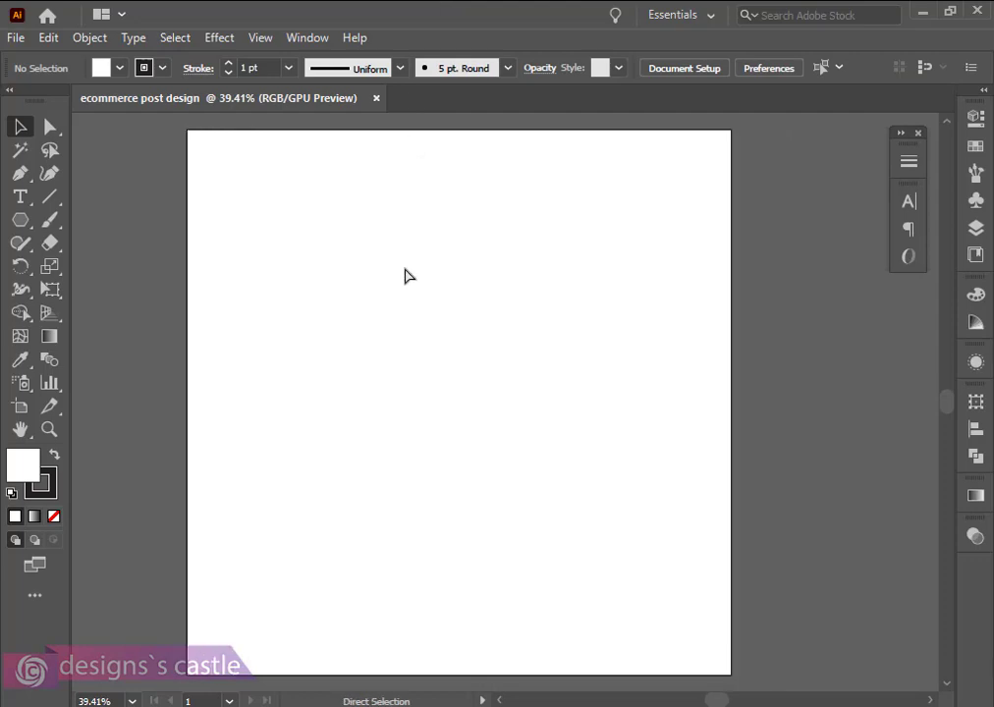
Draw a rectangle with the Rectangle Tool covering the whole artboard
scroll(339, 316, down, 1)
scroll(390, 358, up, 1)
scroll(389, 358, down, 1)
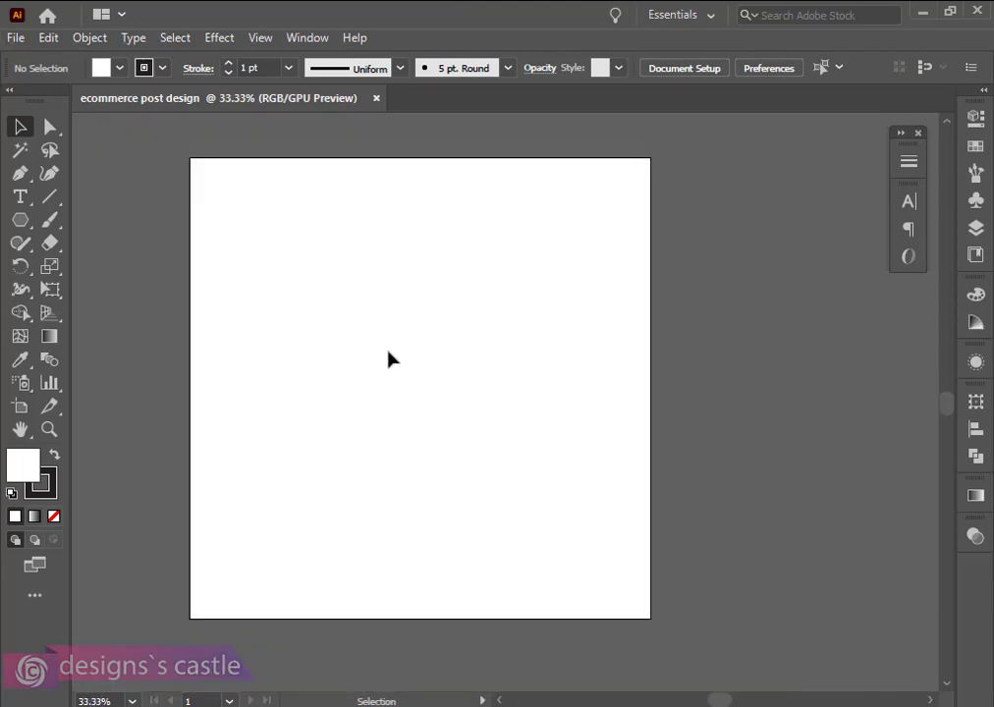
click(22, 224)
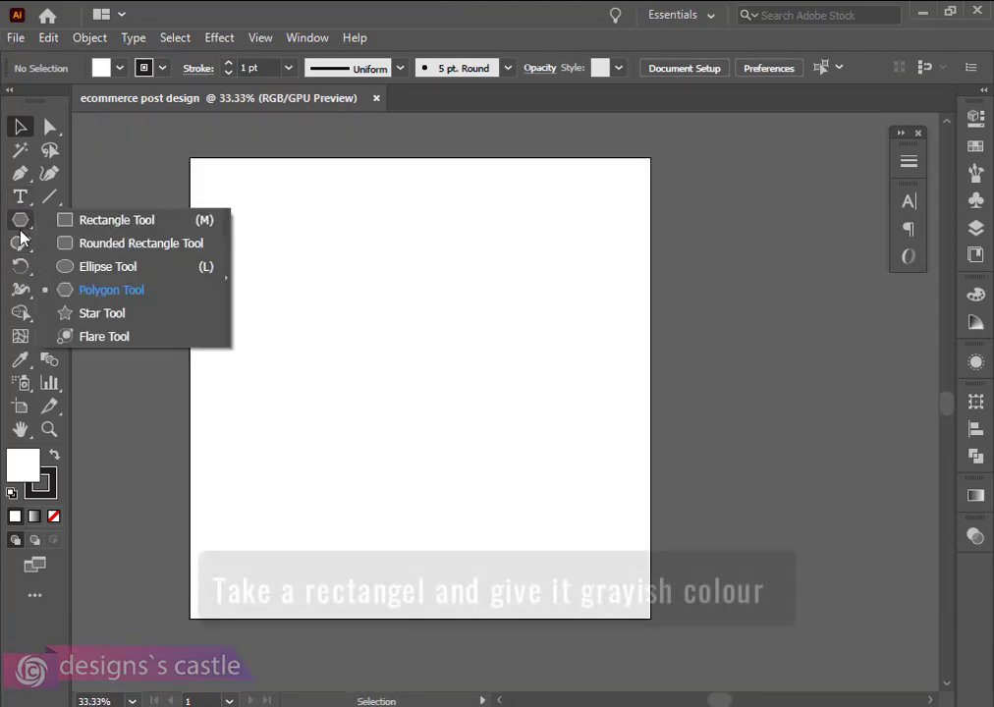
click(74, 220)
drag(193, 157, 651, 618)
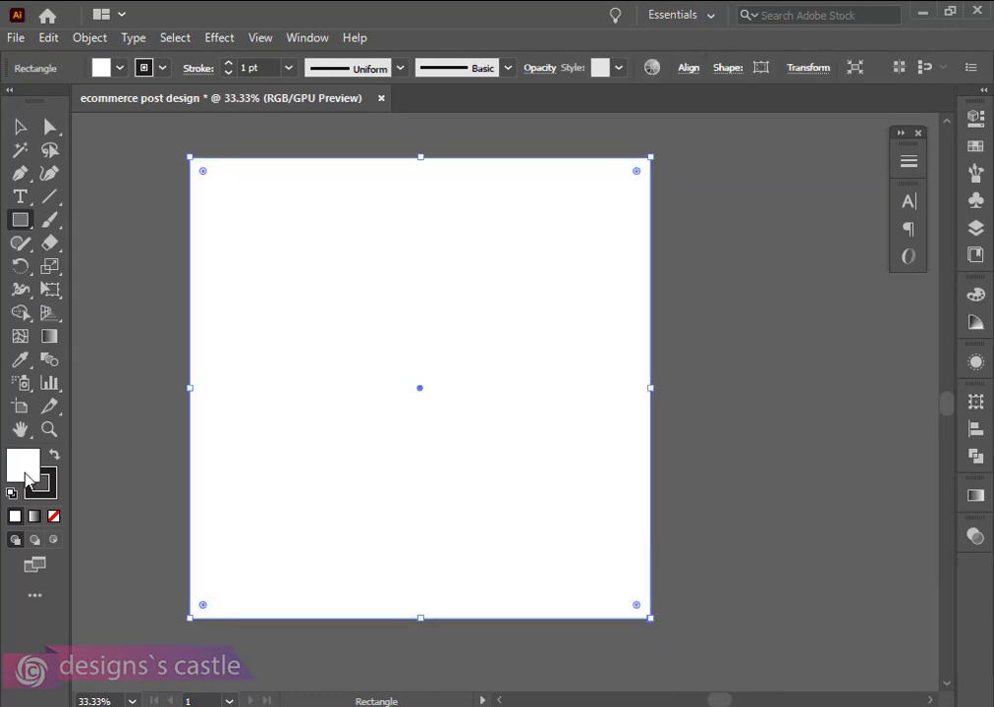
Fill the rectangle light grey dcdee0 with no stroke, then deselect it
double_click(26, 474)
drag(412, 228, 409, 248)
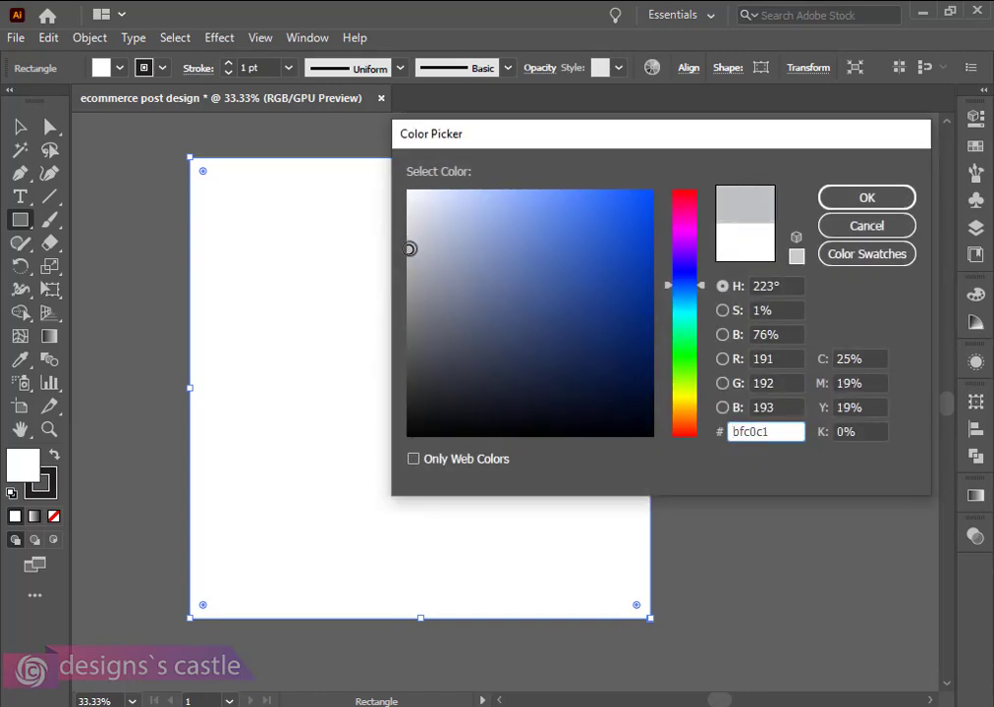
click(818, 196)
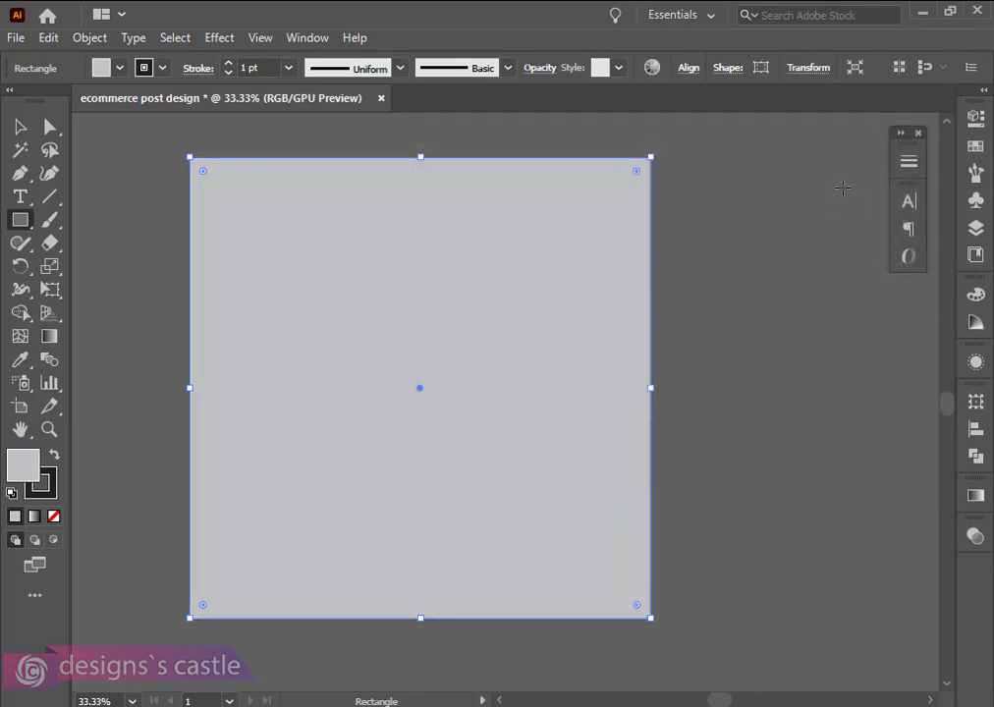
click(54, 496)
click(53, 515)
click(20, 470)
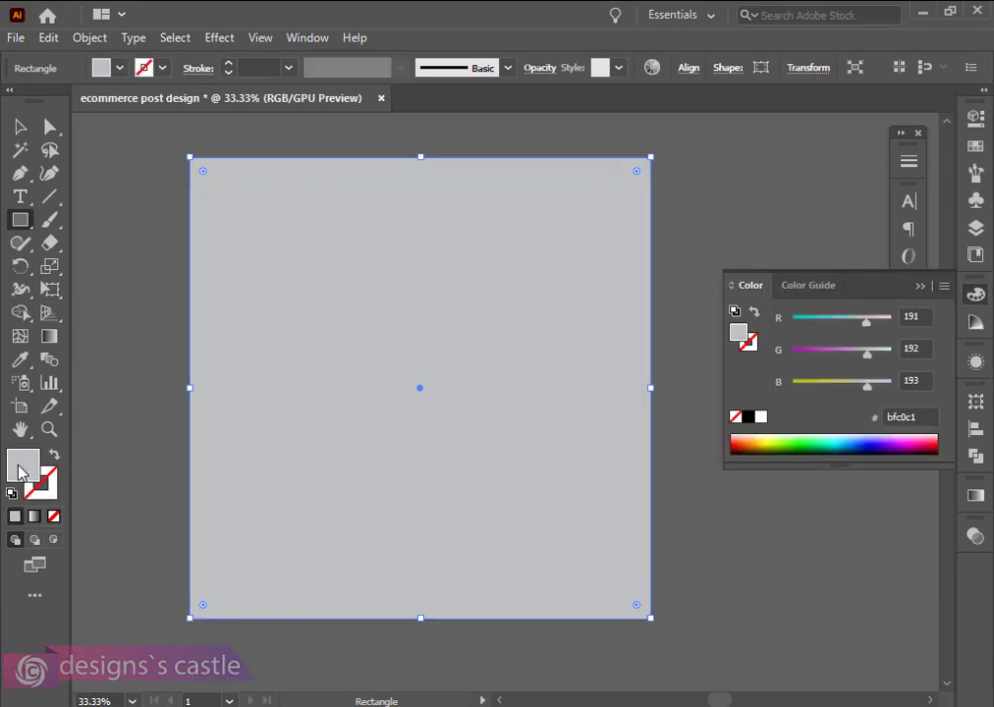
double_click(14, 471)
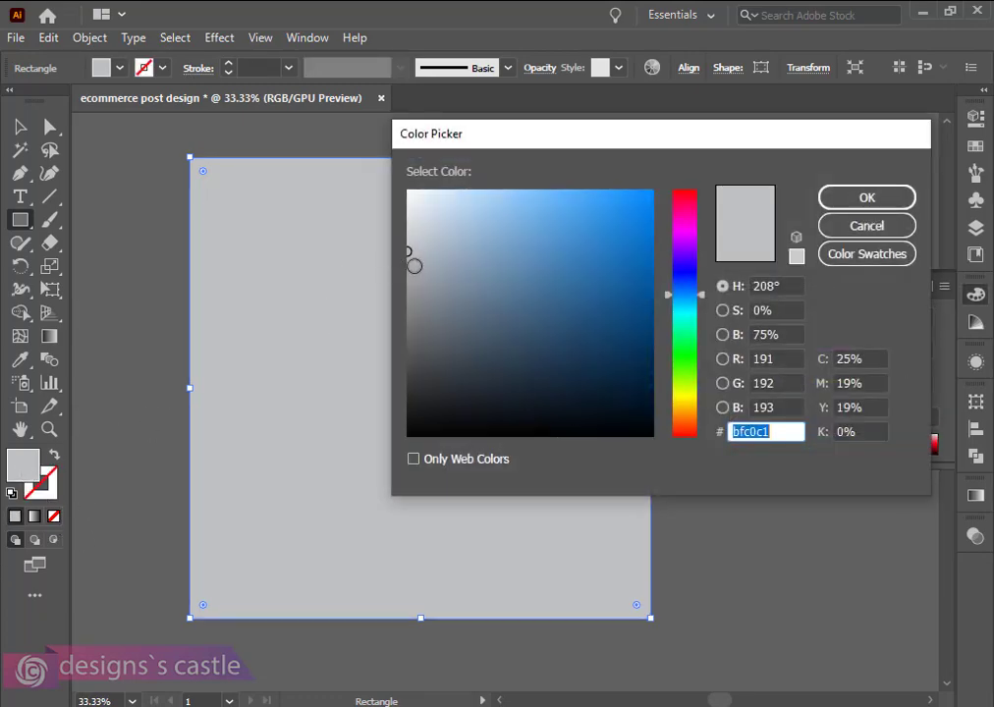
drag(409, 253, 413, 218)
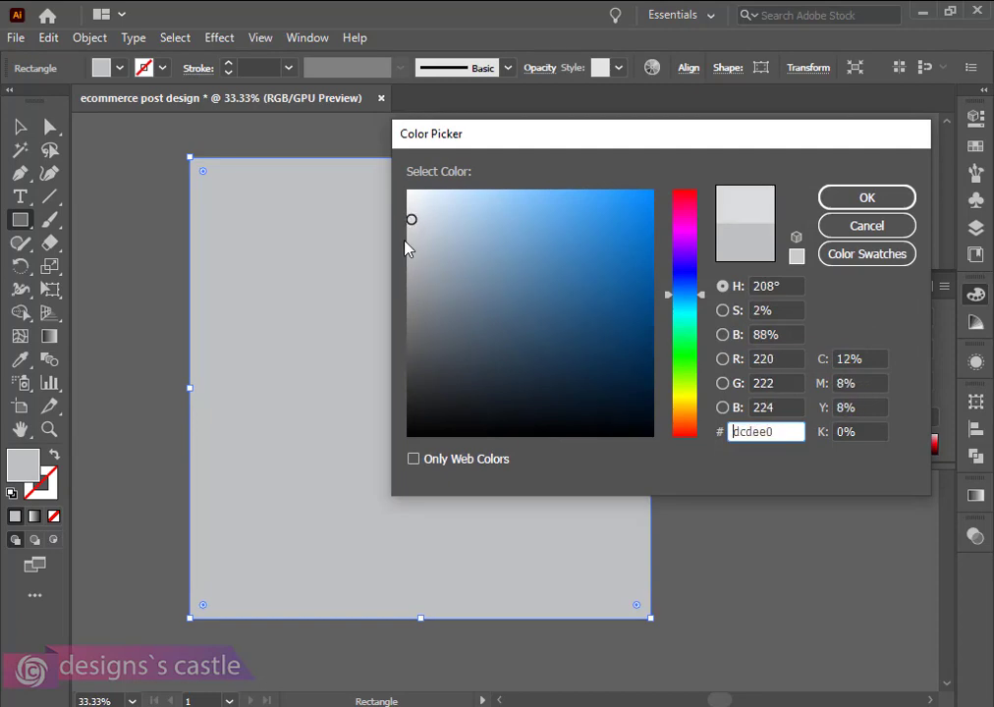
click(869, 197)
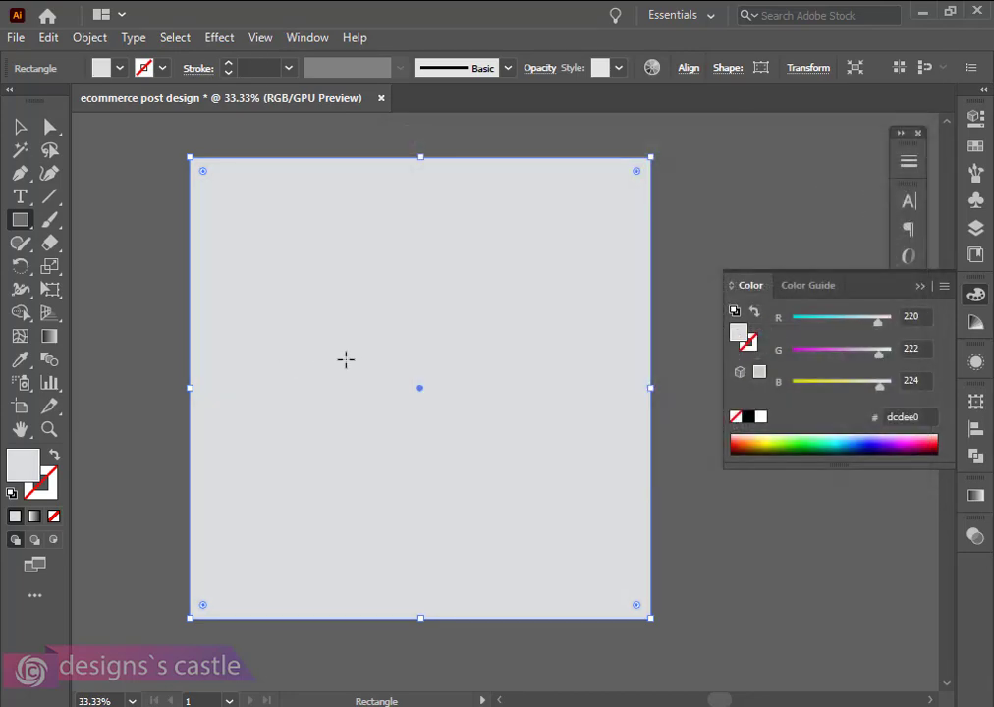
click(21, 123)
click(165, 214)
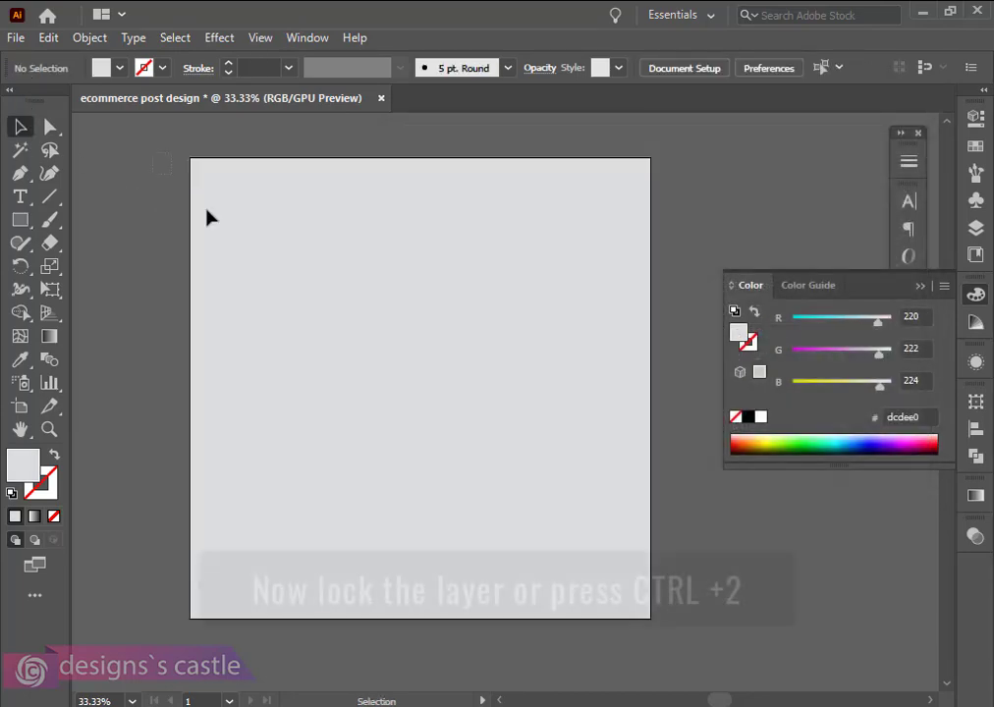
Lock the grey background rectangle via Object > Lock > Selection
click(206, 215)
click(49, 39)
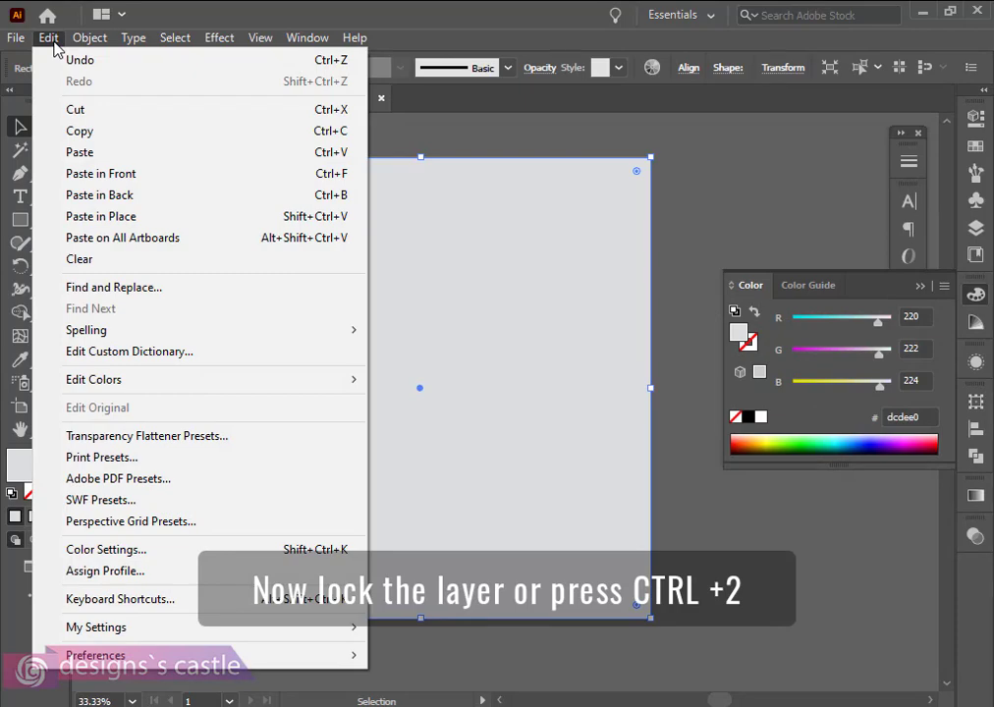
click(49, 39)
click(88, 37)
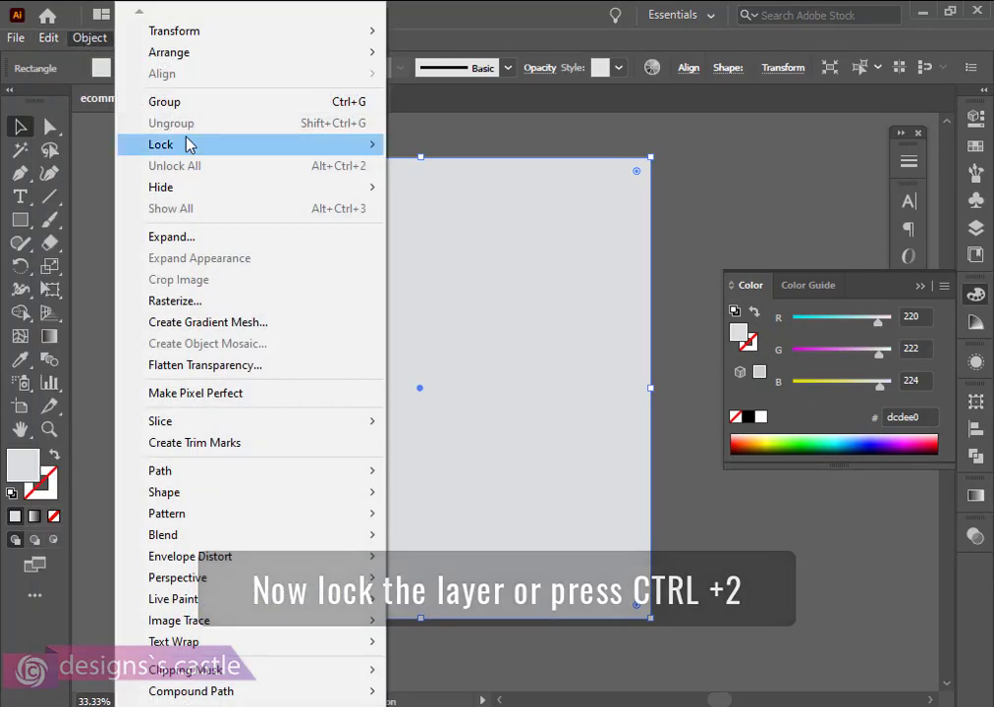
mouse_move(190, 144)
click(473, 153)
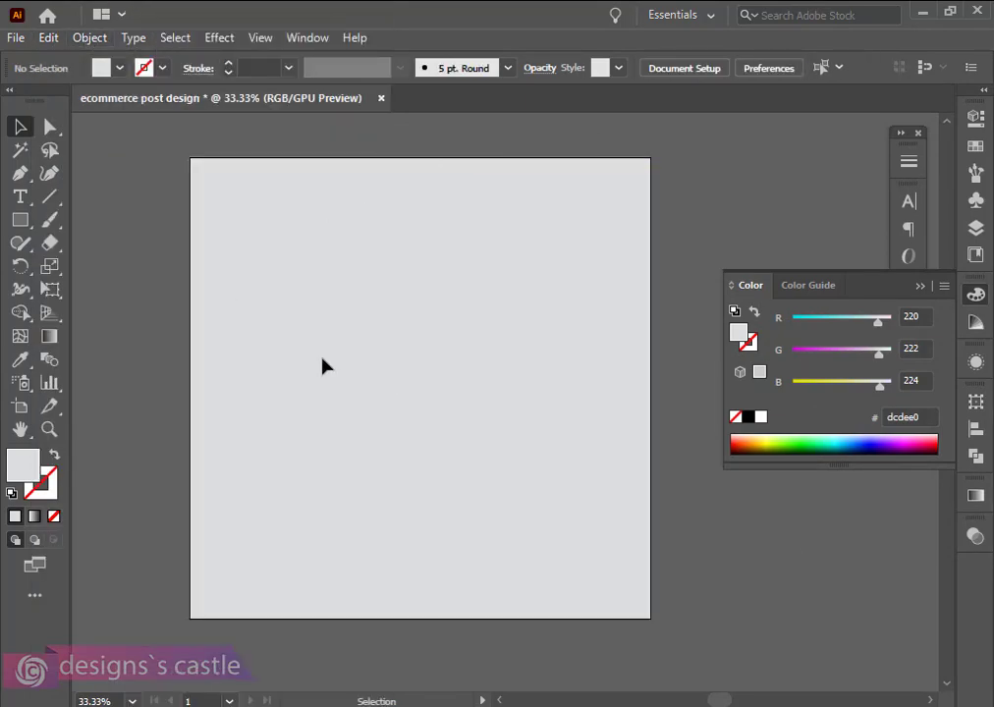
alt+scroll(316, 317, down, 1)
alt+scroll(355, 332, up, 1)
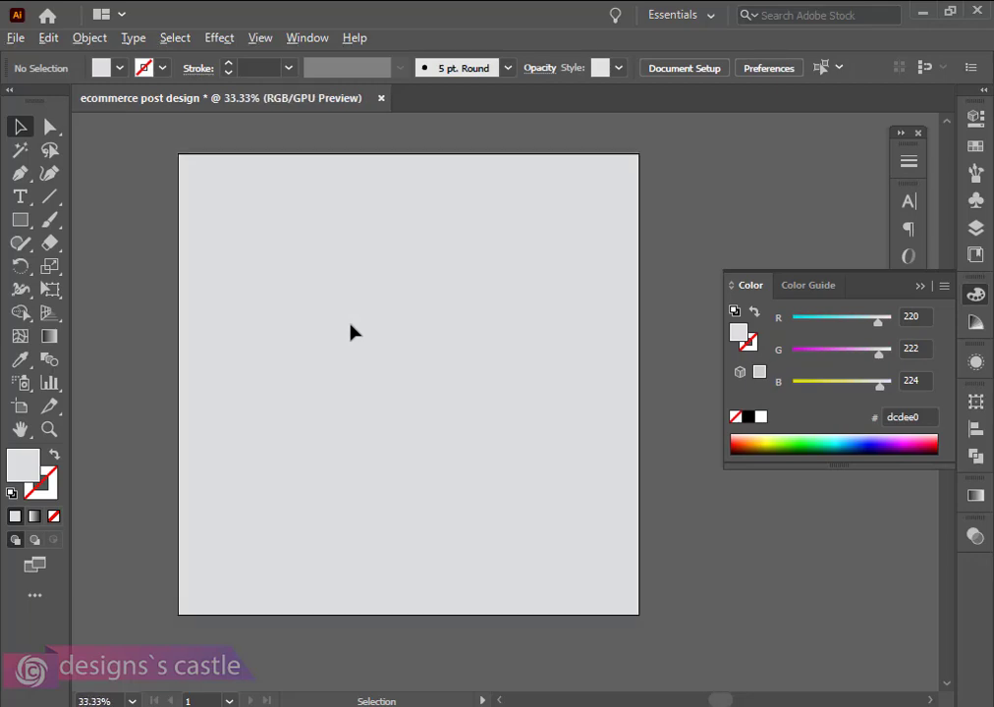
Draw a tall rectangle on the left half and round its corners into a pill
drag(19, 220, 111, 233)
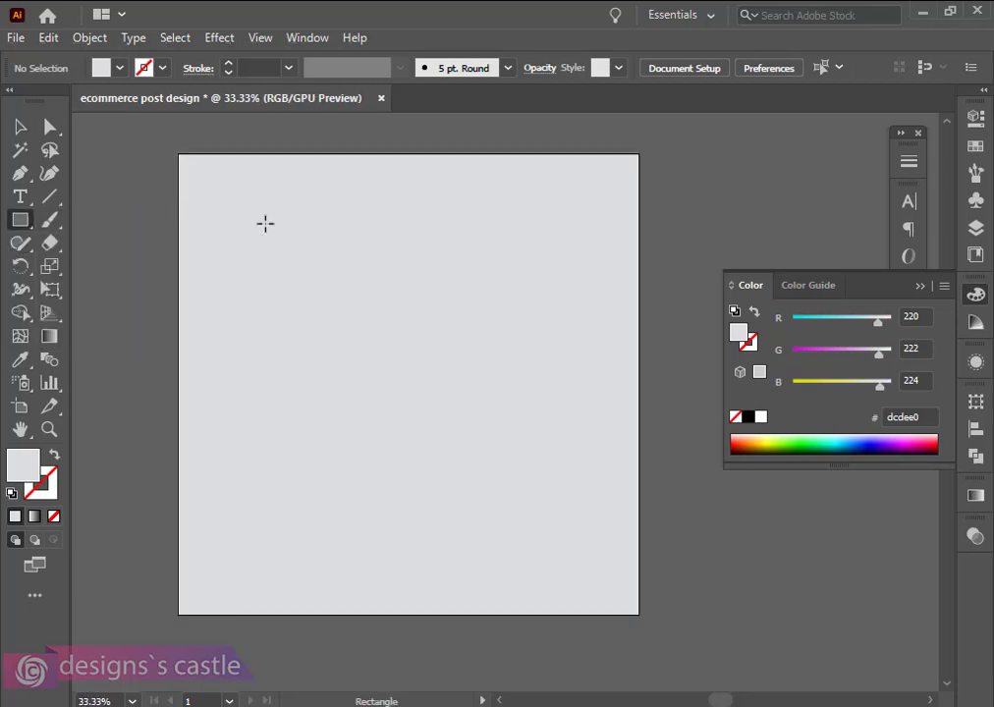
drag(226, 230, 387, 563)
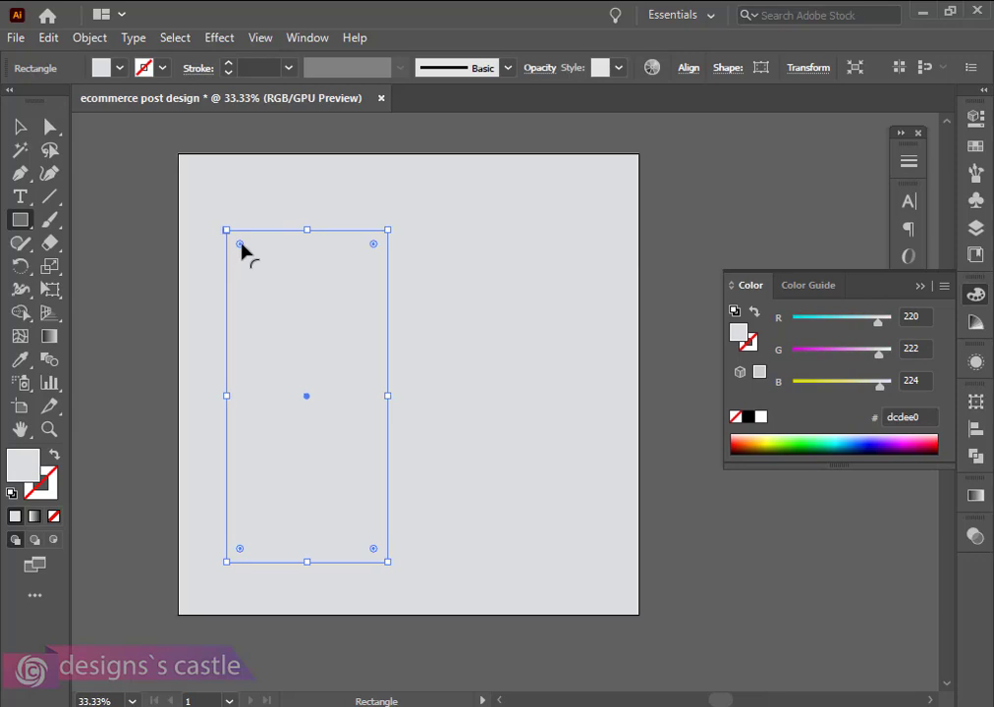
drag(242, 247, 365, 555)
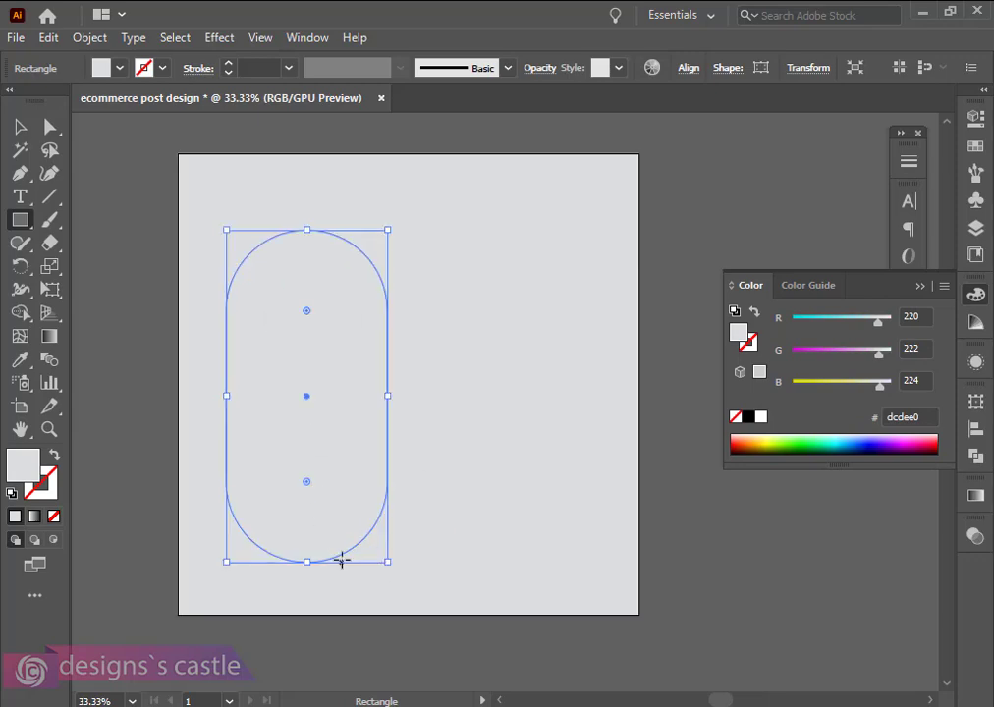
click(19, 127)
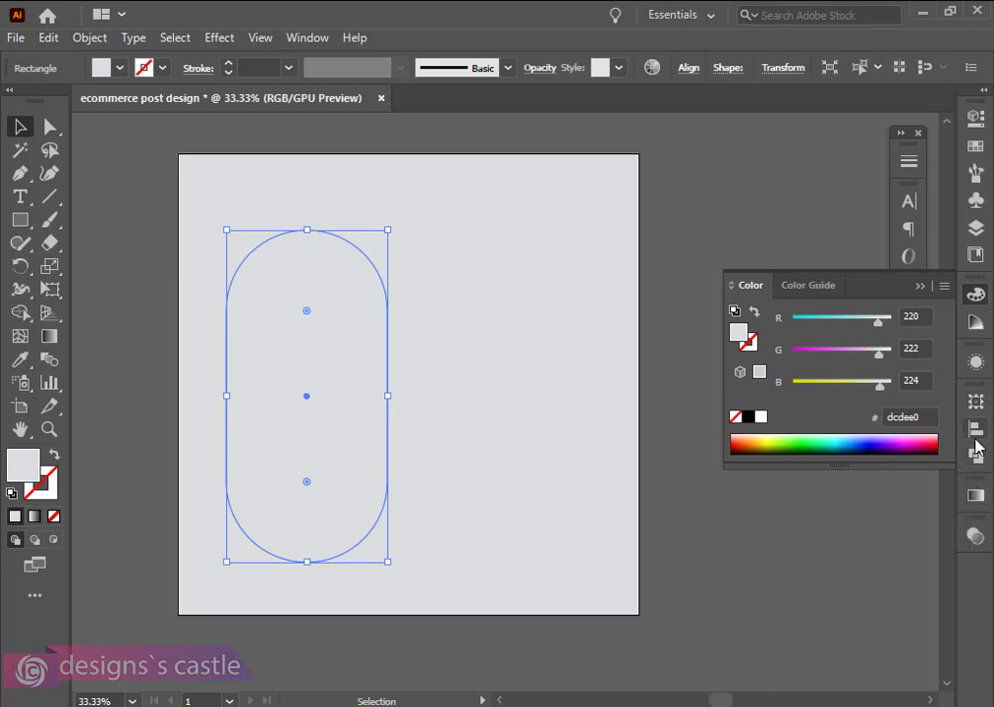
Give the pill a white-to-black linear gradient and switch the black stop to RGB mode
click(975, 495)
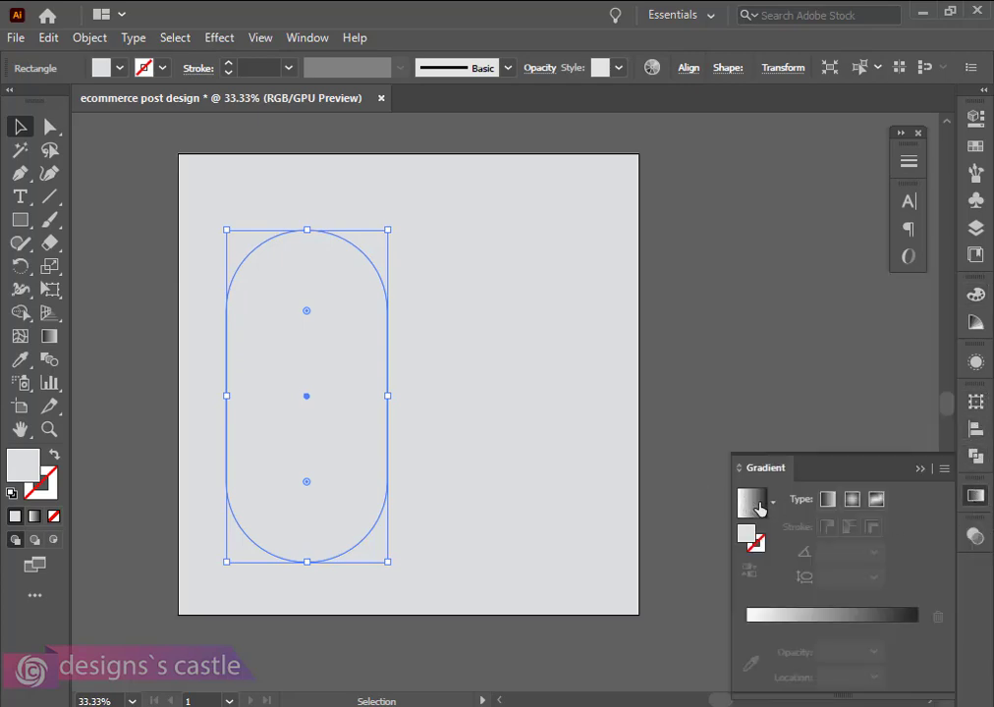
click(756, 505)
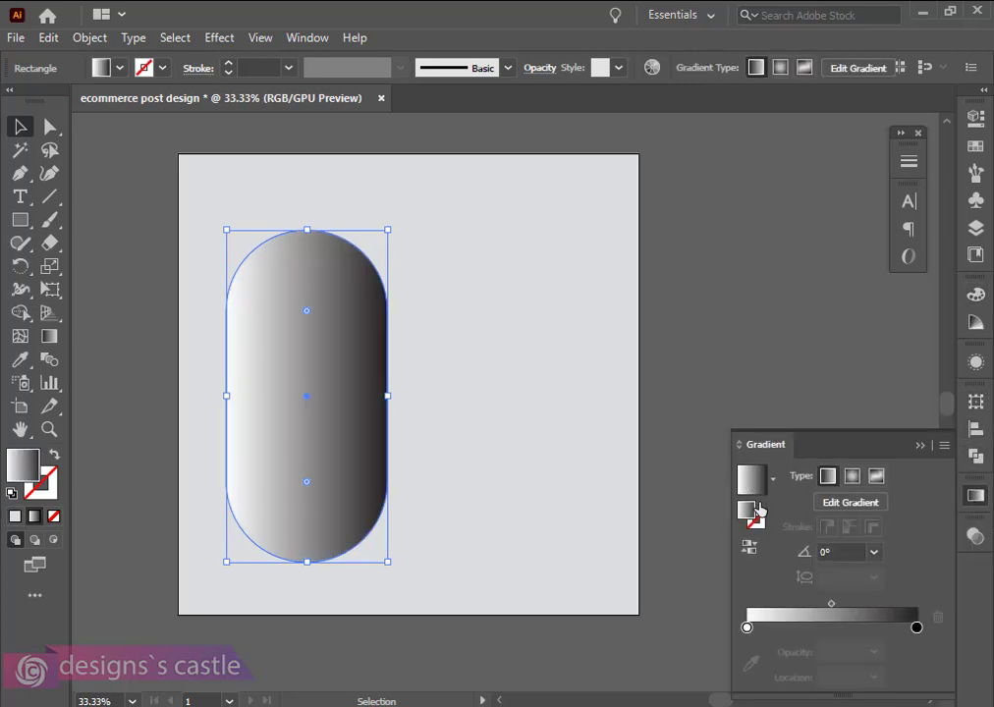
click(916, 628)
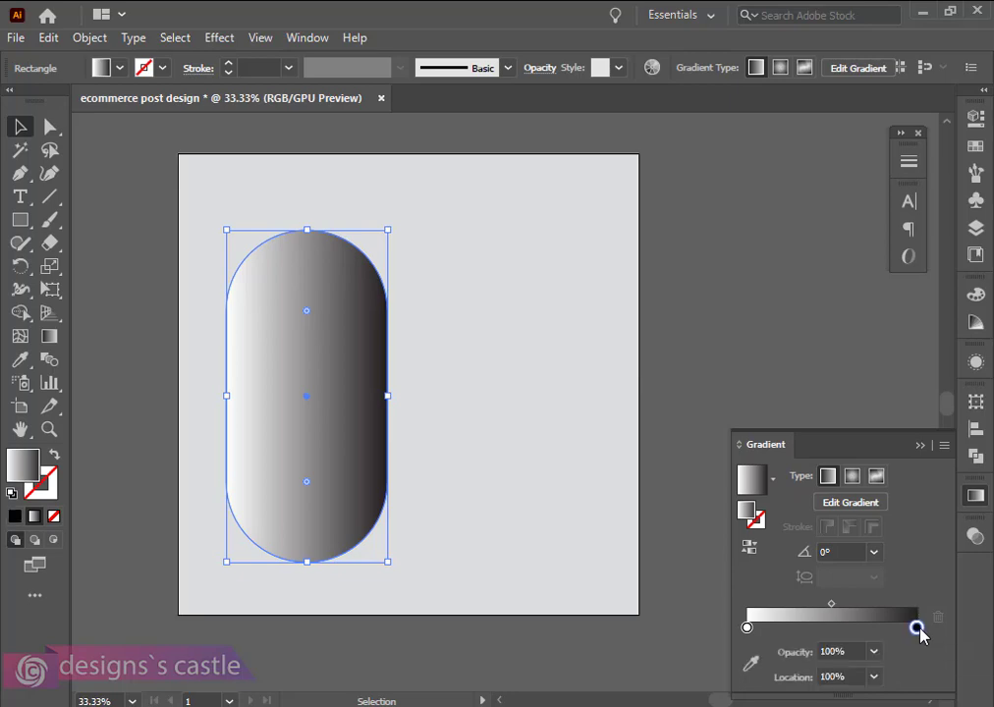
double_click(917, 627)
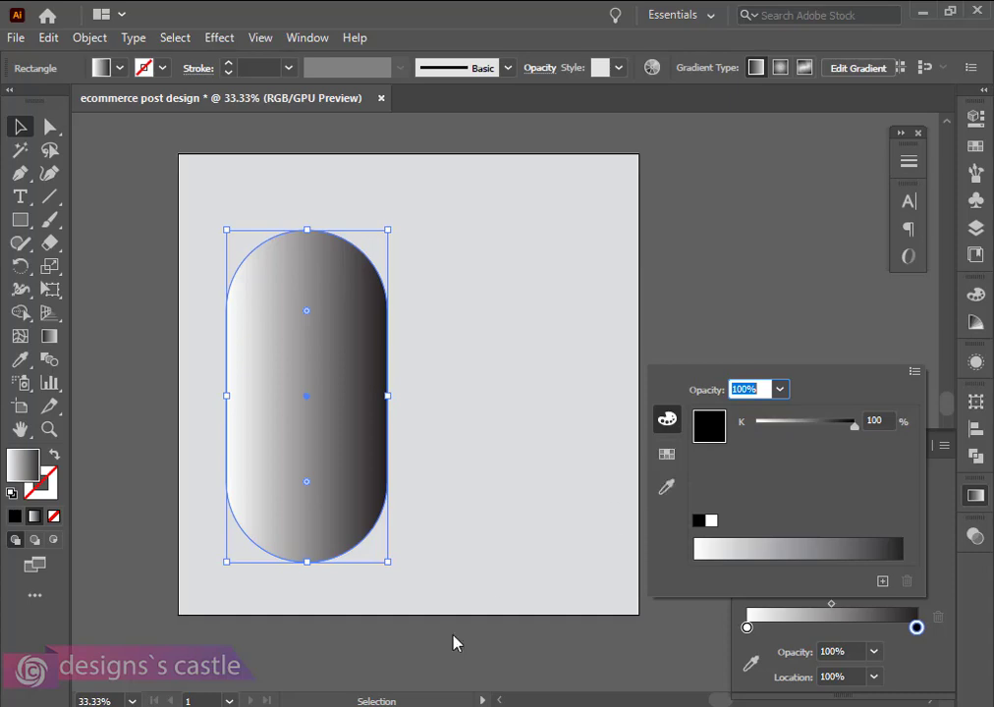
click(667, 456)
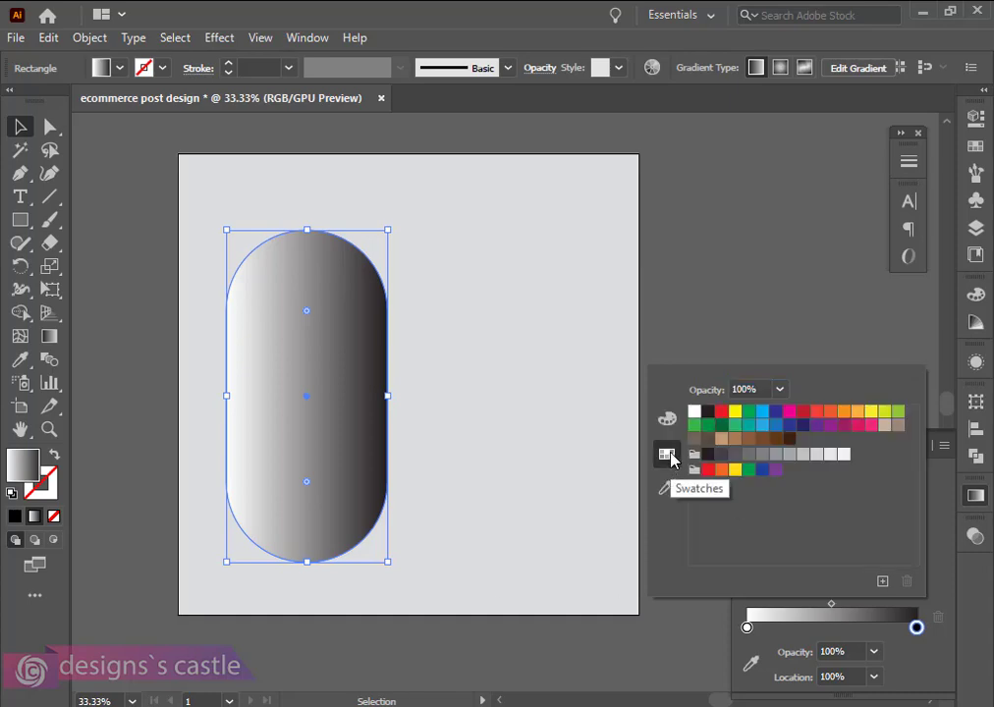
click(666, 419)
click(914, 371)
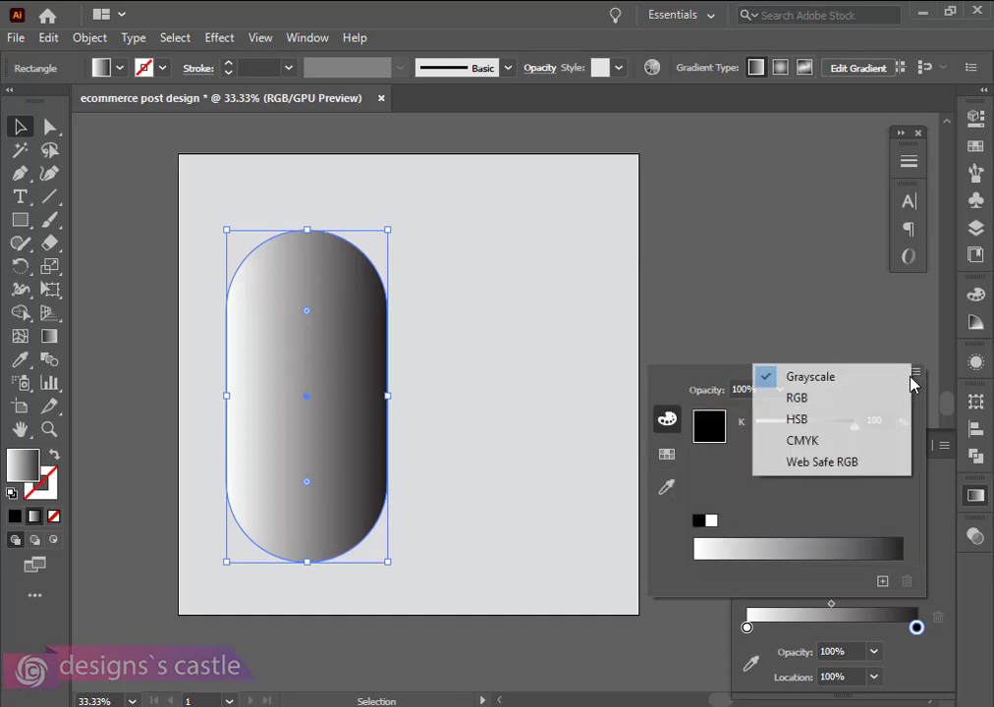
click(825, 400)
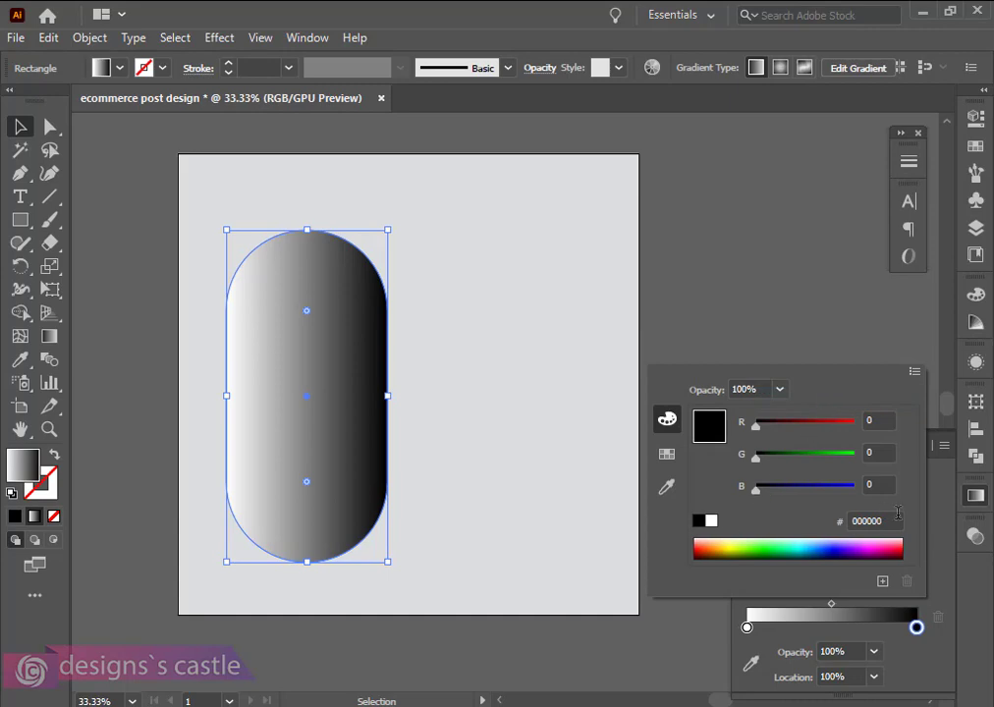
Copy the navy colour code 1a2030 from the Notepad notes
key(alt+Tab)
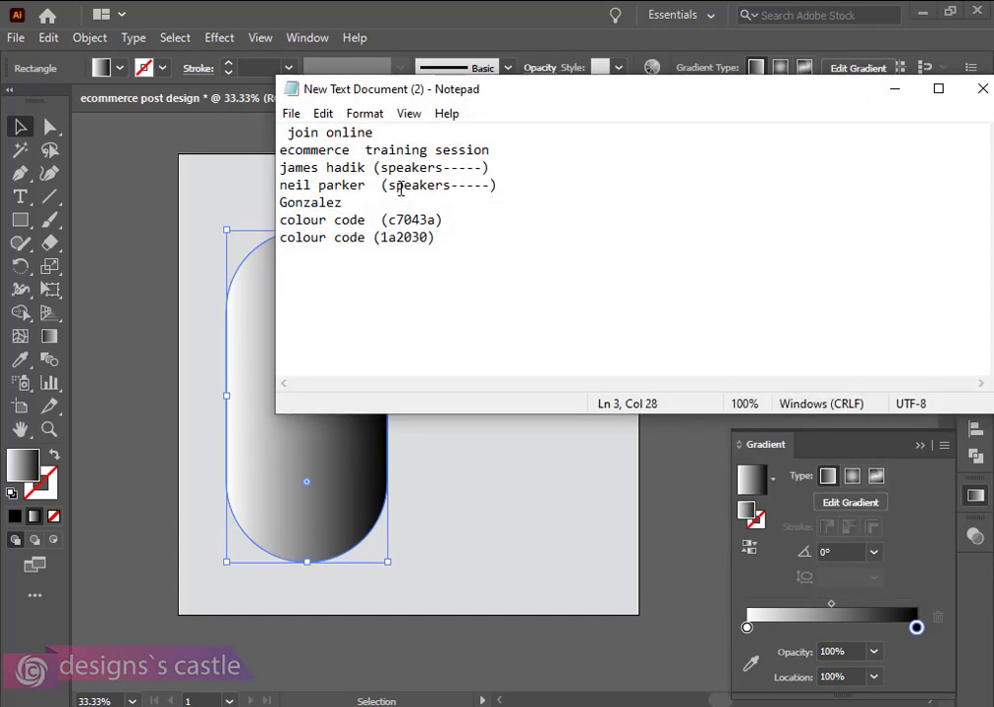
drag(379, 236, 429, 237)
key(ctrl+c)
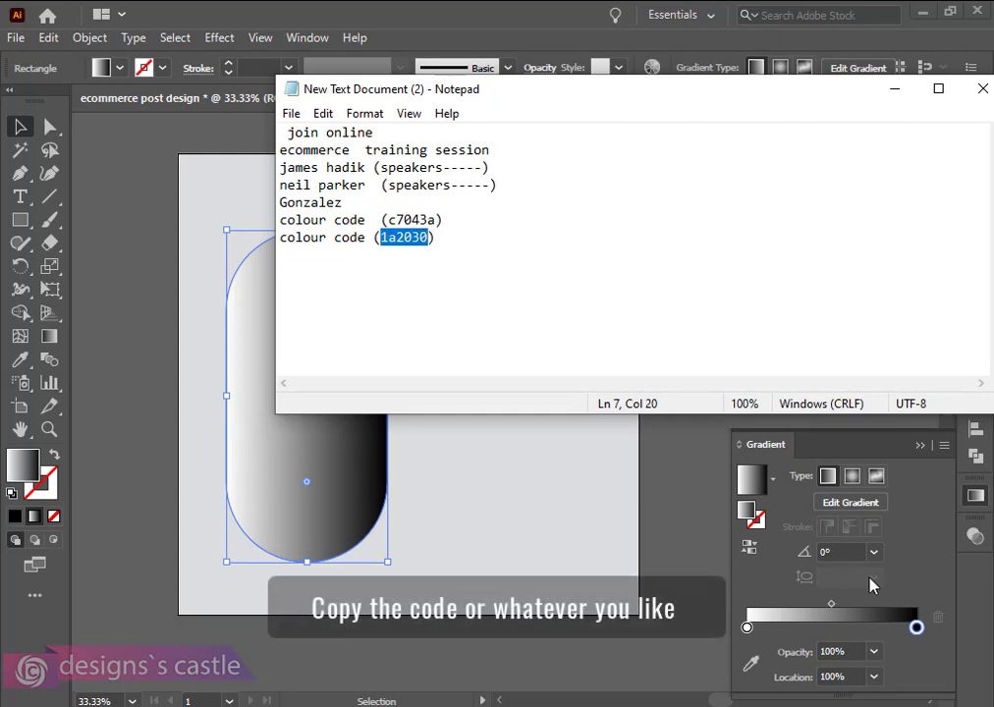
click(896, 90)
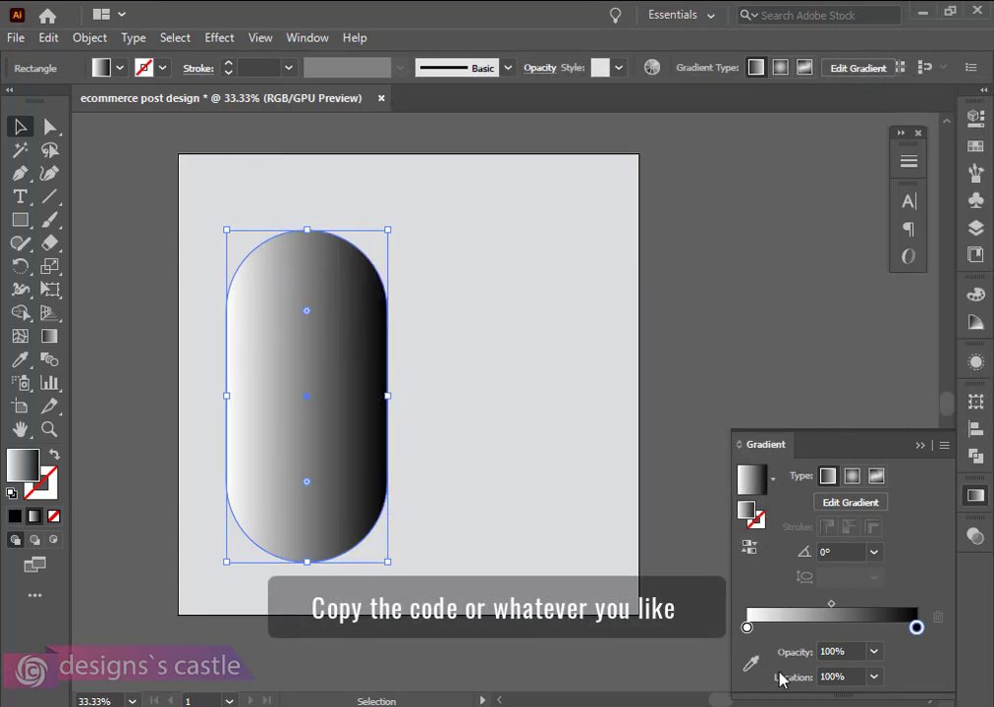
Set the gradient's dark end stop to navy 1a2030
click(916, 629)
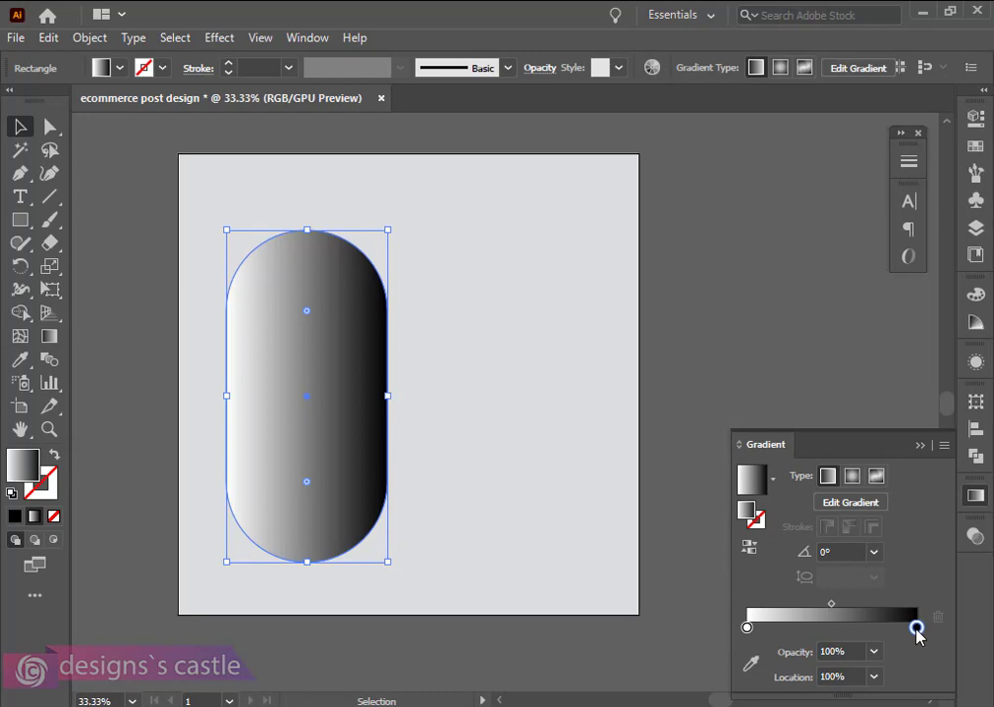
double_click(916, 629)
drag(884, 520, 862, 520)
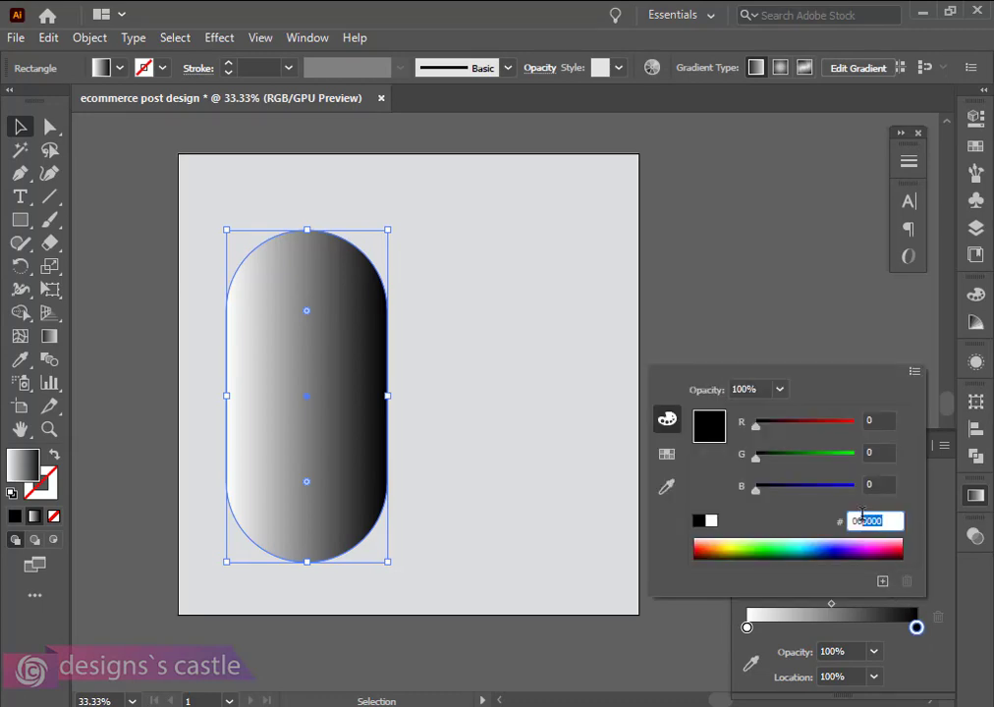
key(ctrl+v)
click(906, 649)
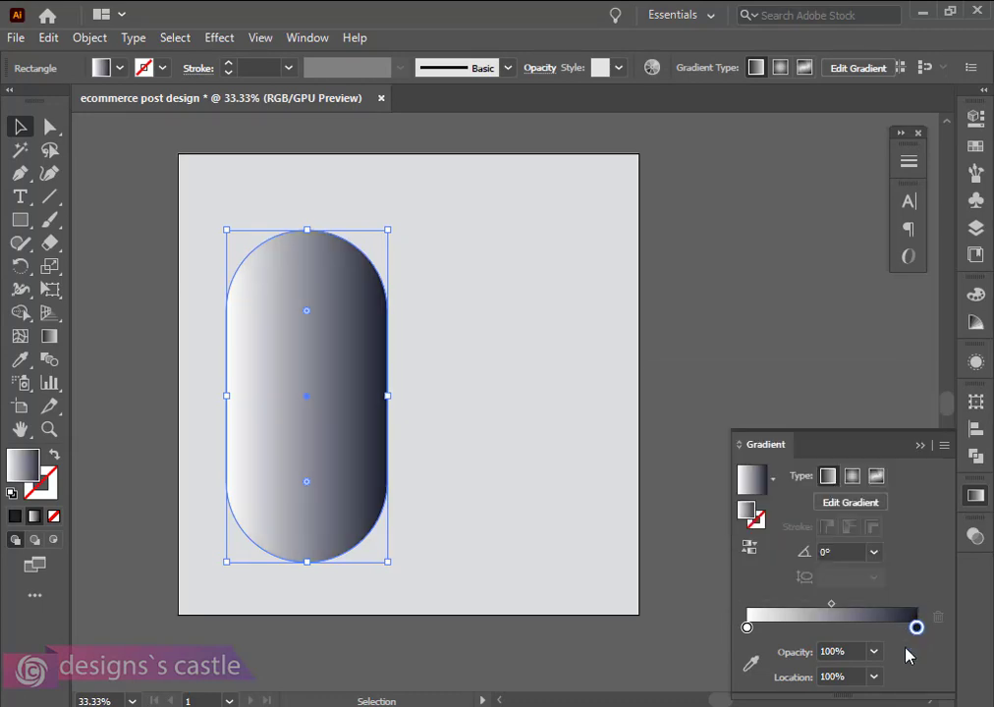
Sample the artboard's light grey into the left gradient stop with the eyedropper
click(746, 629)
click(750, 664)
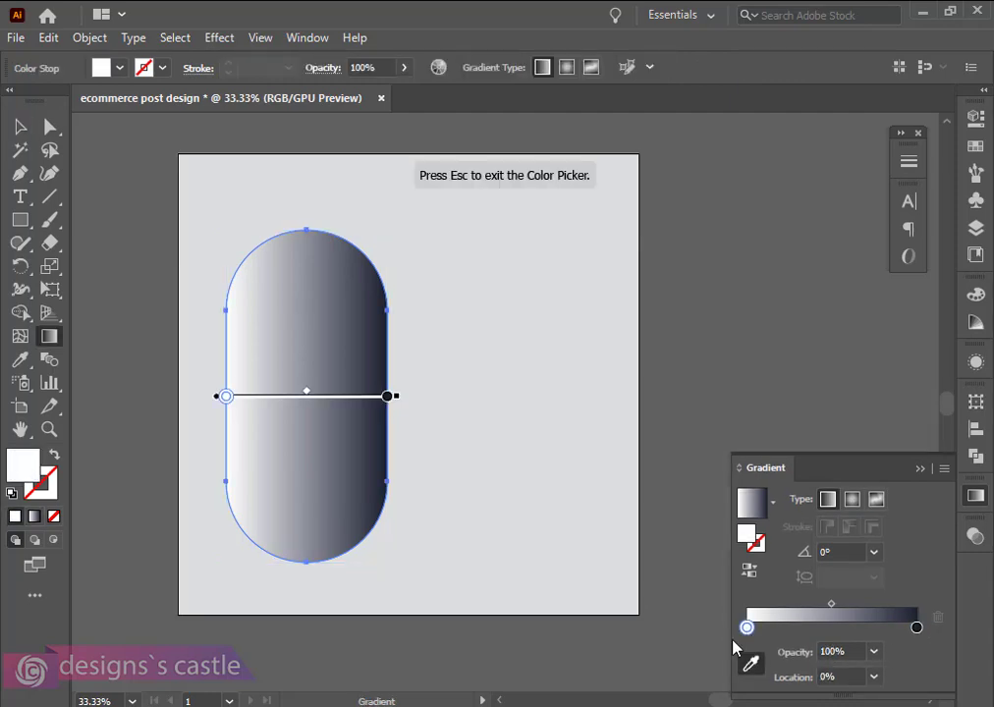
click(520, 445)
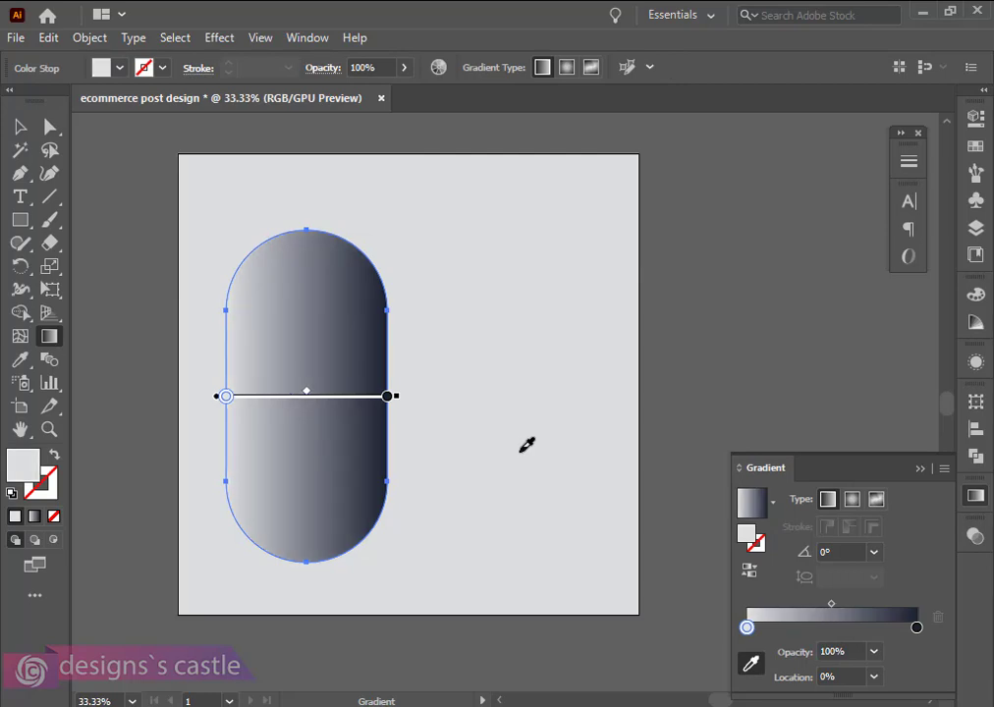
click(917, 629)
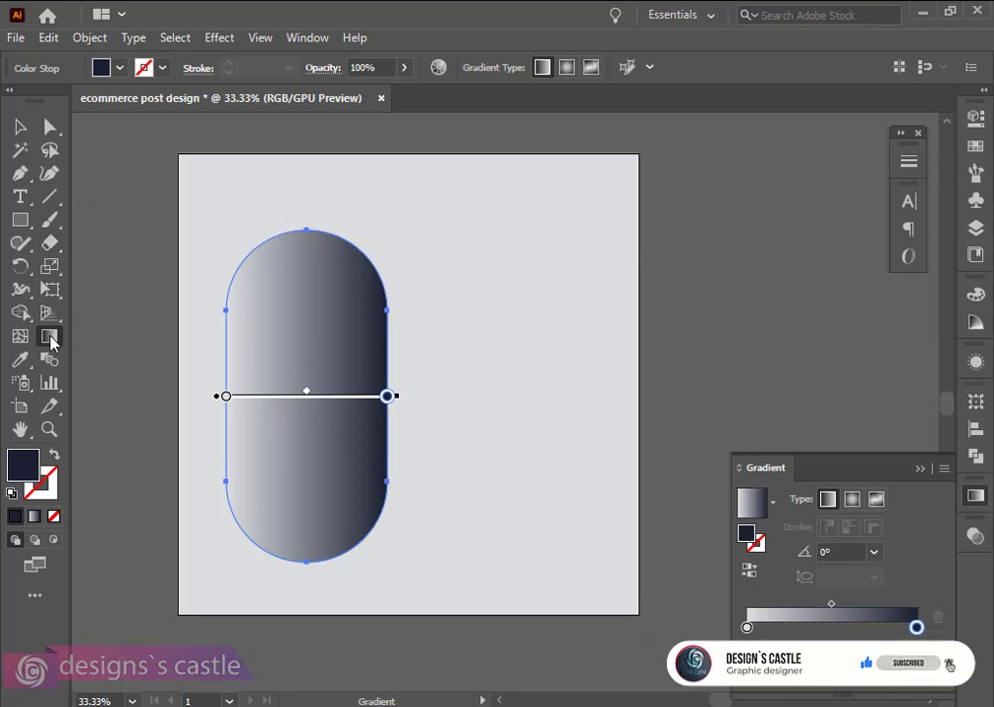
click(20, 127)
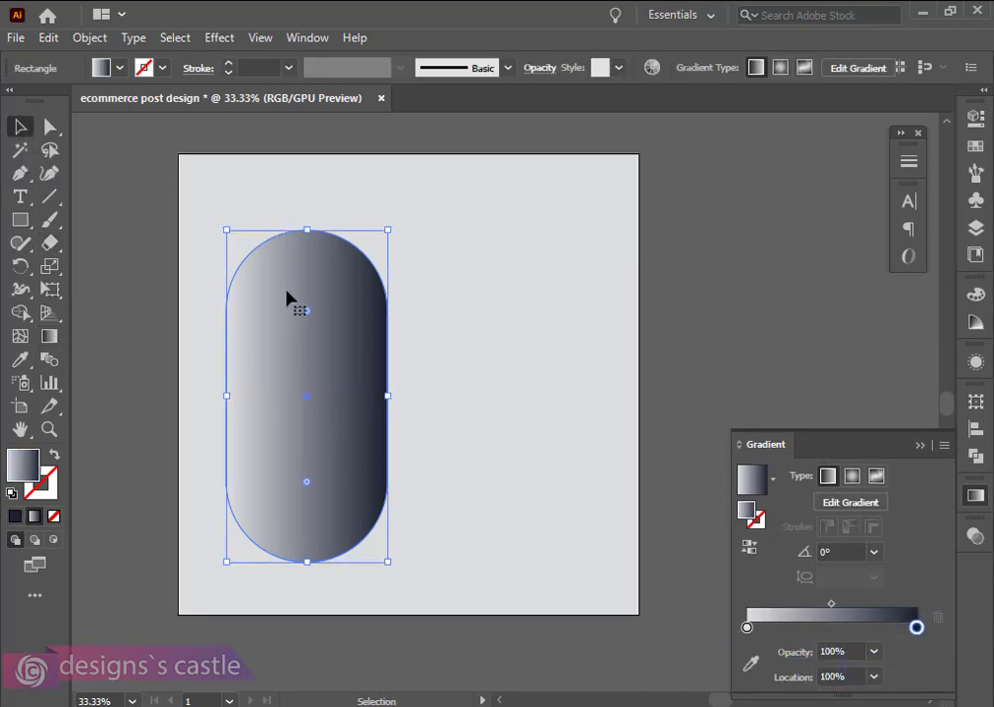
click(49, 335)
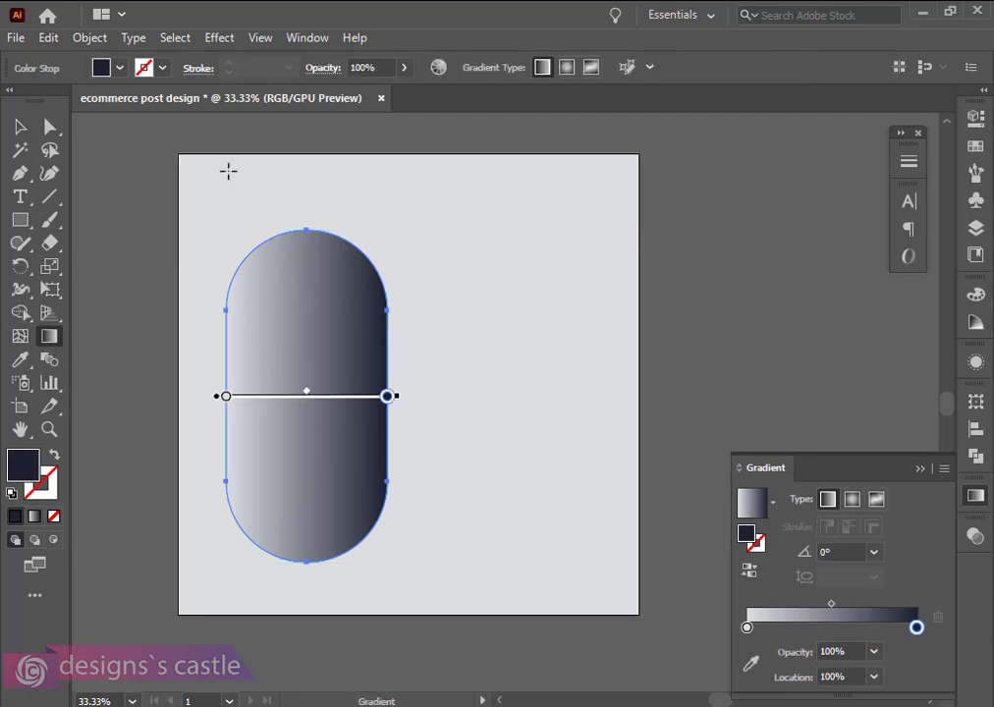
Make the gradient vertical, navy at top, with stops near 19% and 88%
drag(228, 171, 277, 488)
key(ctrl+z)
mouse_move(291, 598)
mouse_down()
mouse_move(340, 214)
mouse_move(328, 263)
mouse_move(328, 241)
mouse_move(319, 241)
mouse_up()
drag(291, 604, 294, 532)
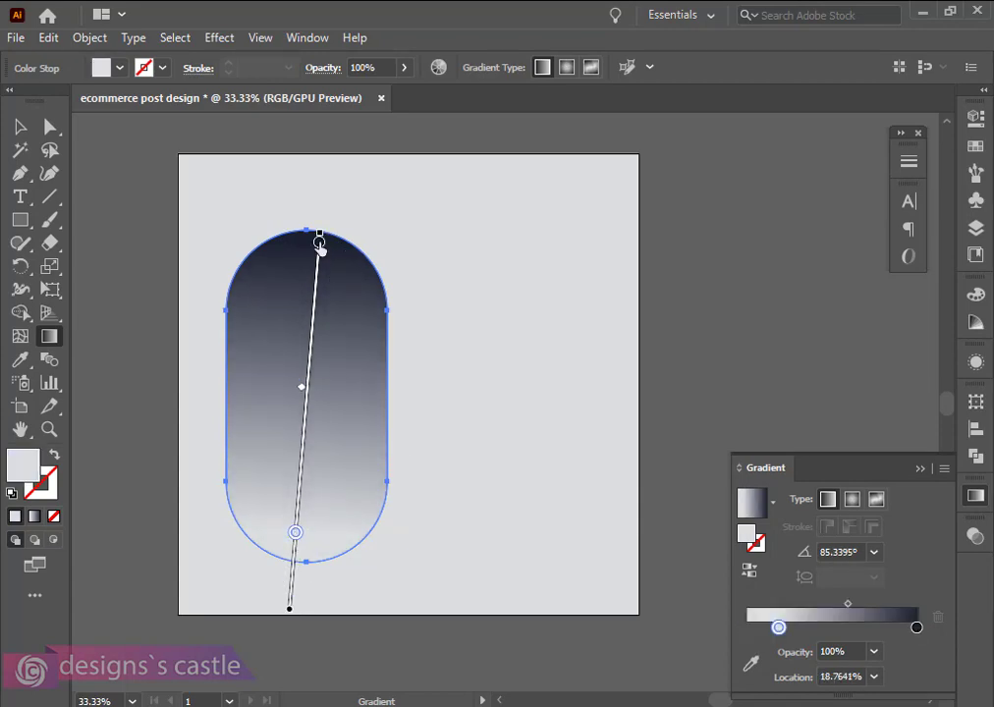
drag(319, 241, 313, 285)
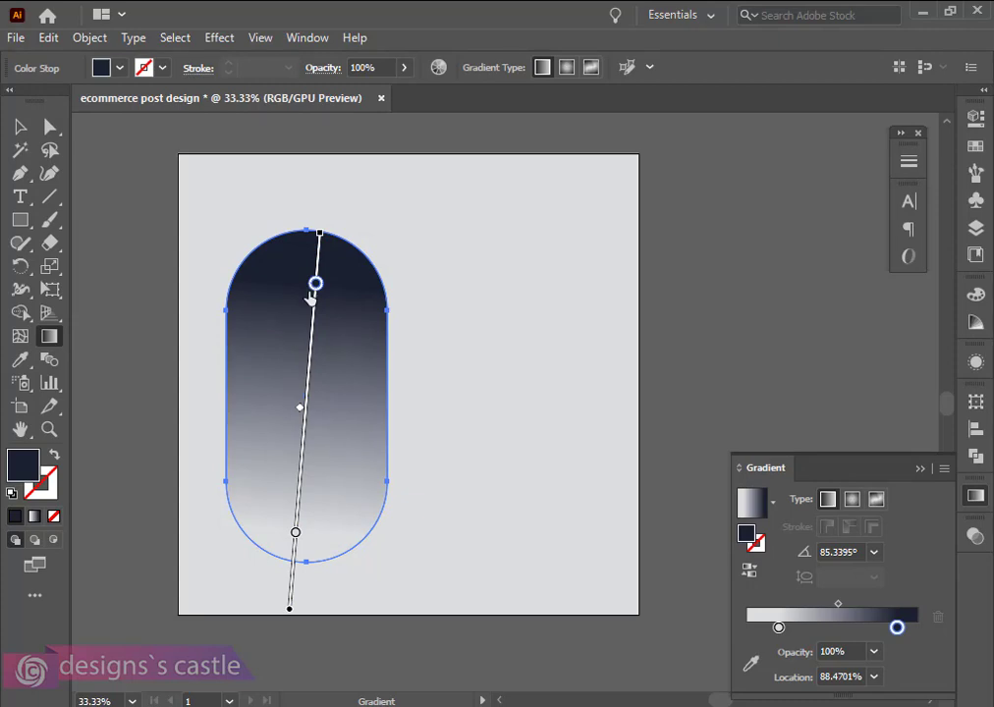
click(21, 127)
click(381, 273)
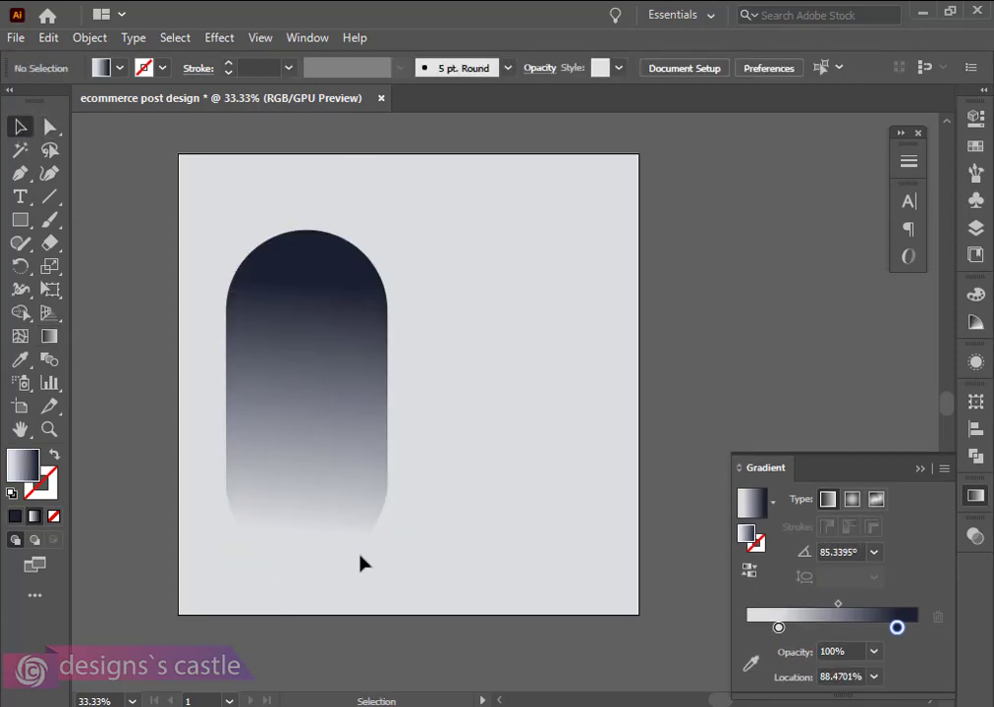
Refine the gradient stops, moving the navy stop up to about 90%
click(309, 500)
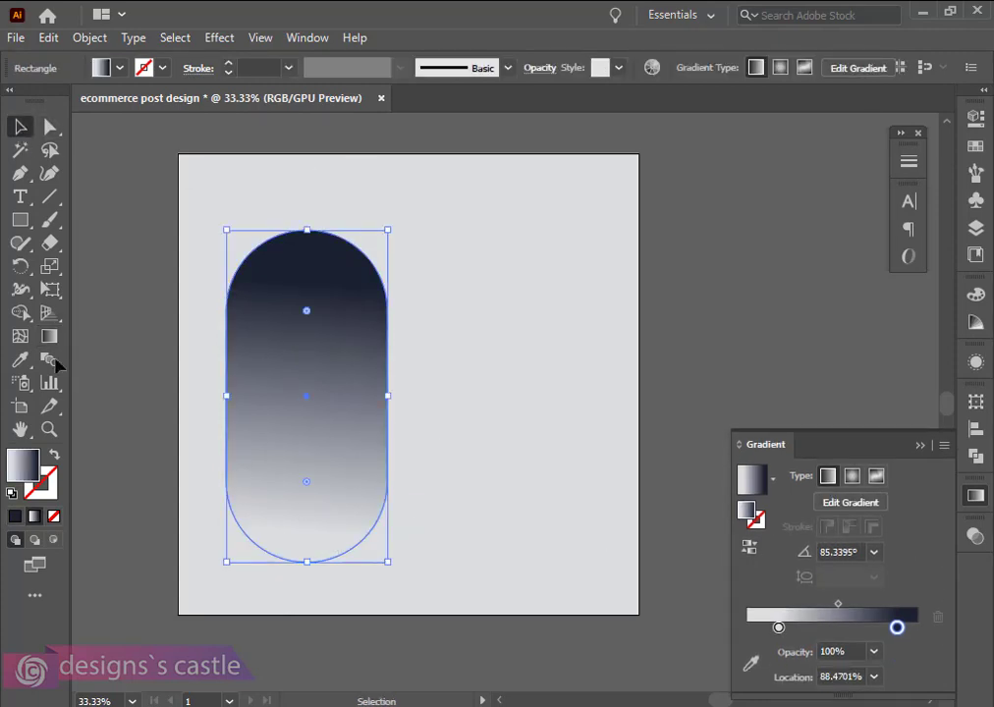
key(g)
drag(296, 533, 303, 462)
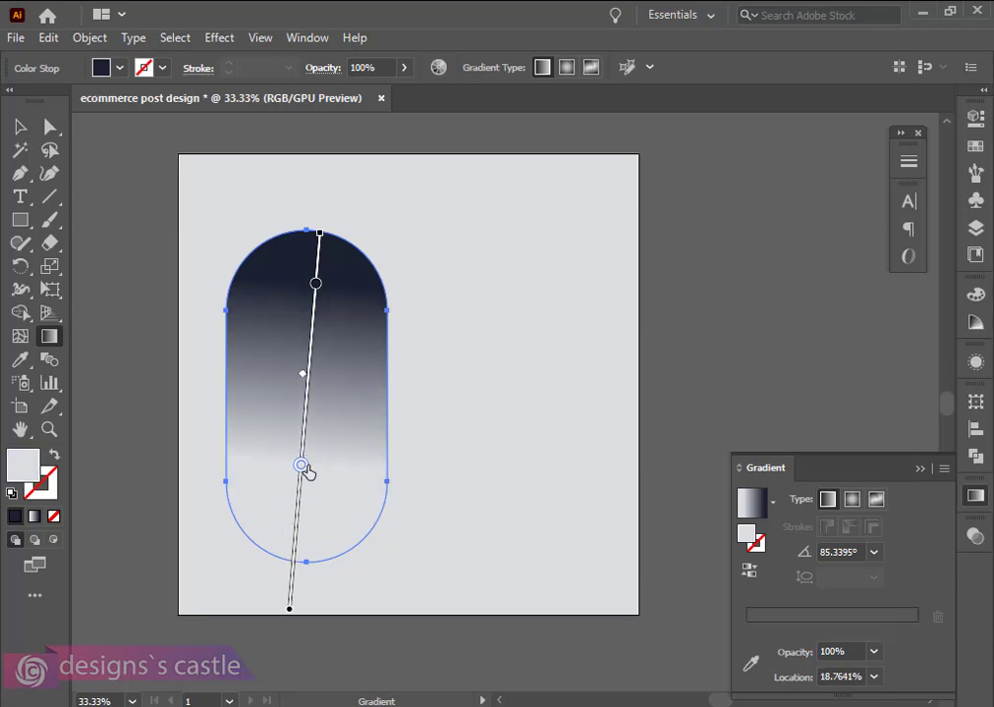
drag(315, 284, 319, 261)
click(19, 127)
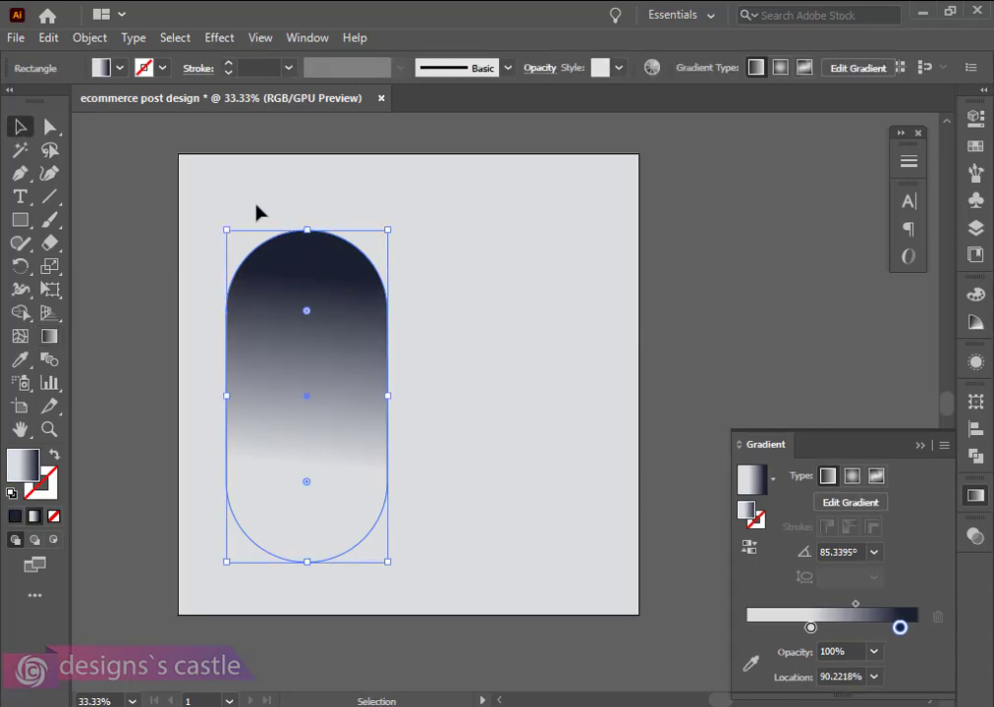
click(532, 336)
click(320, 330)
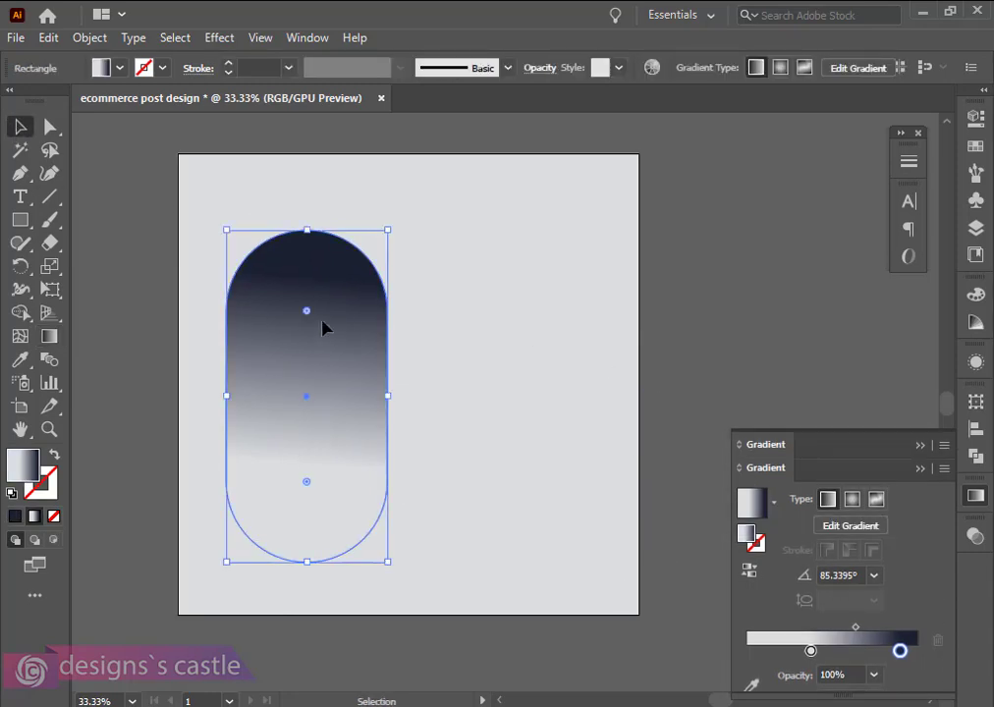
Copy the pill to its right, group both pills, and scale them to about 866 × 838 px
drag(314, 344, 496, 344)
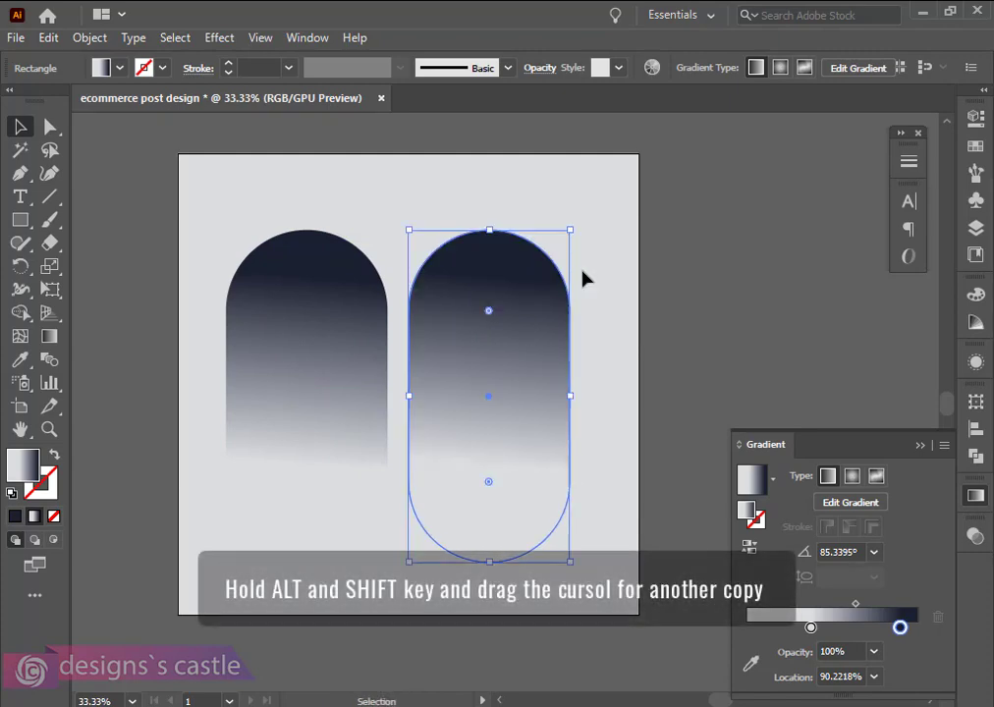
shift+click(260, 419)
drag(452, 457, 455, 464)
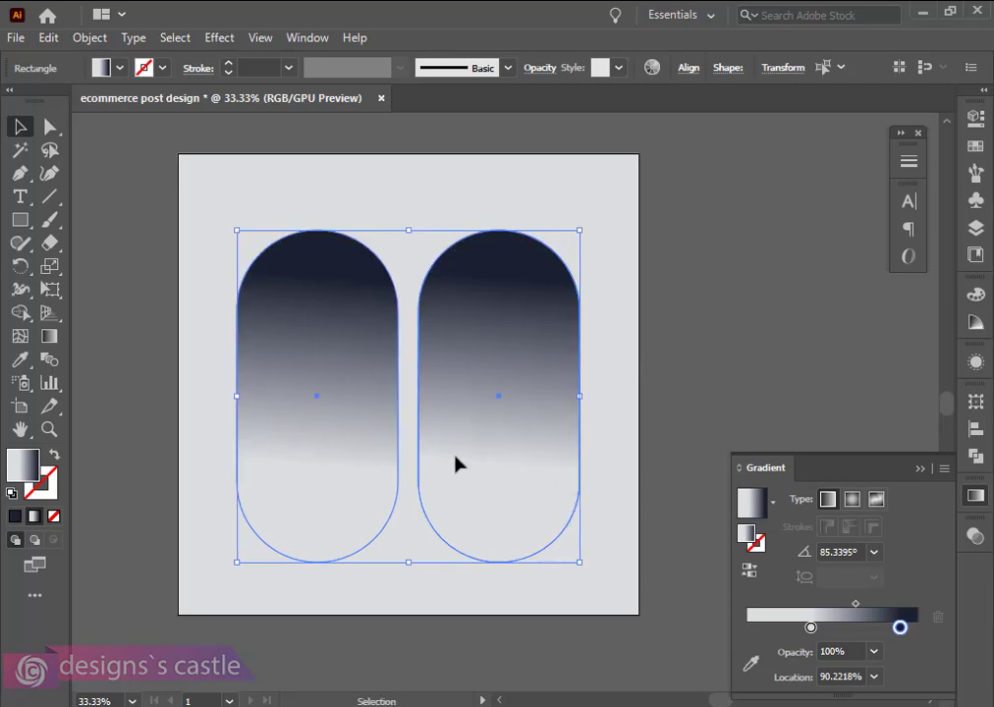
key(ctrl+g)
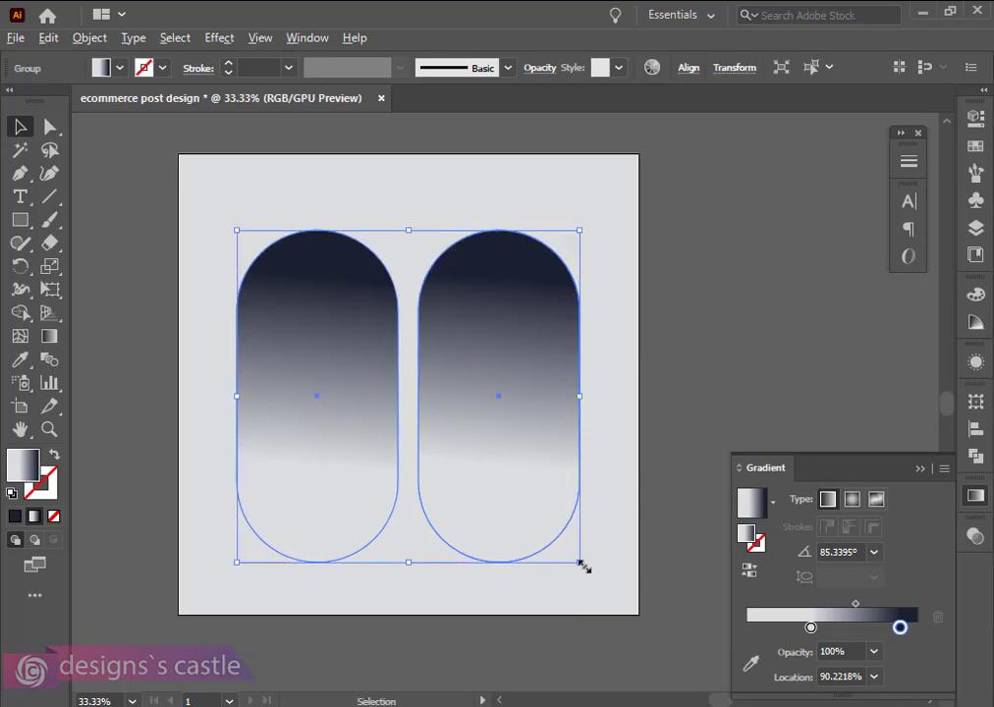
drag(579, 563, 595, 590)
Ungroup the two pills with Shift+Ctrl+G
click(746, 310)
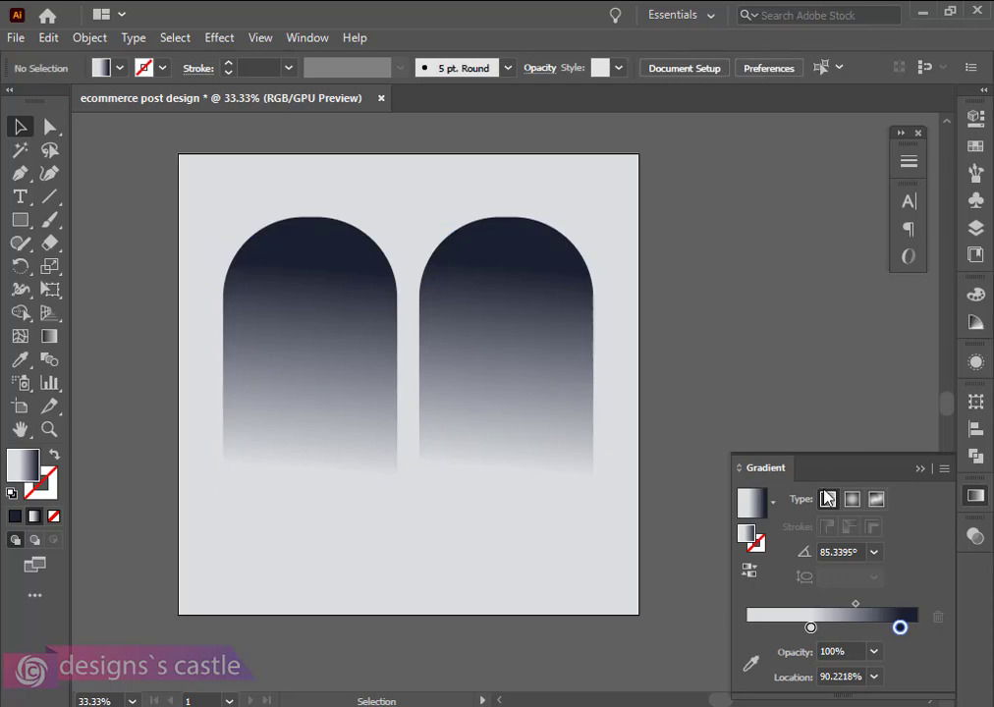
click(460, 351)
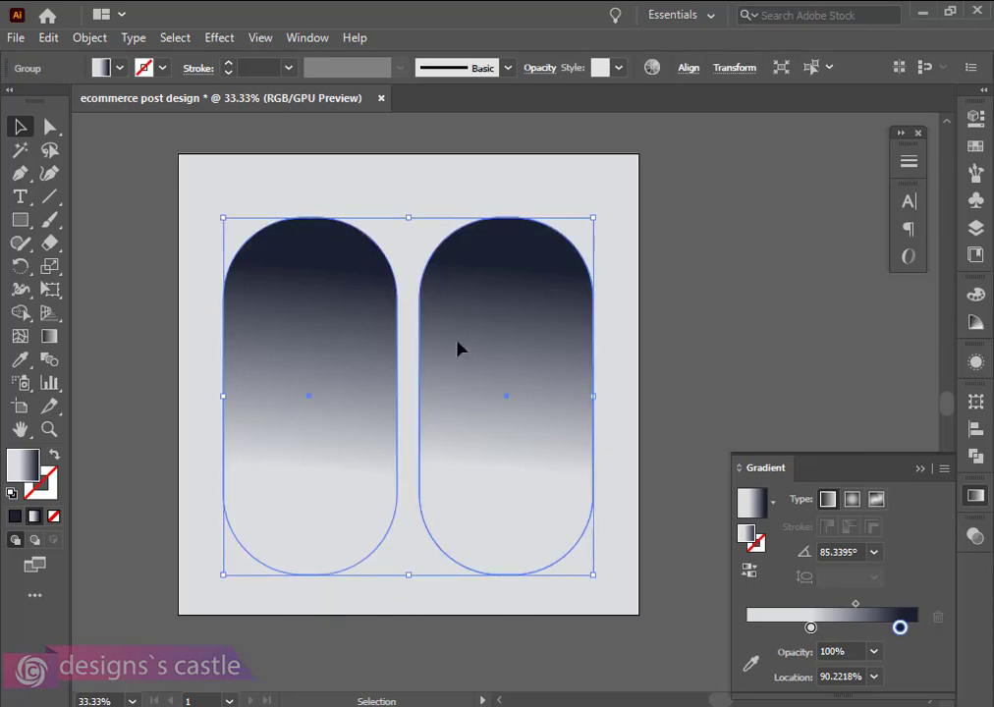
key(ctrl)
key(ctrl+shift+g)
Rotate the right pill 180° so its navy end sits at the bottom
click(606, 246)
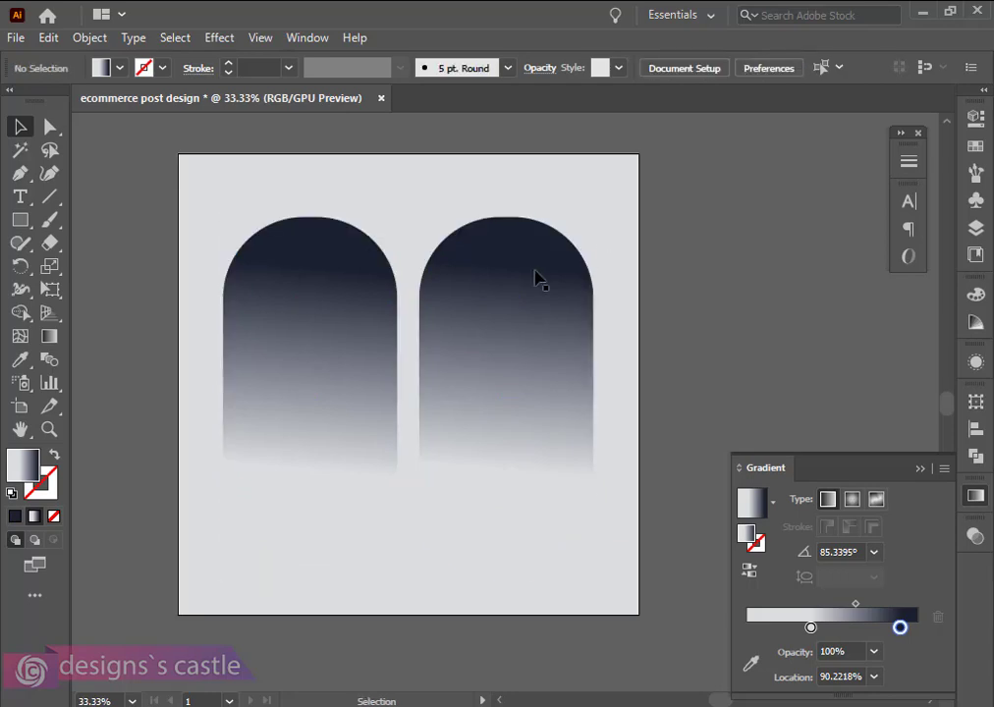
click(525, 284)
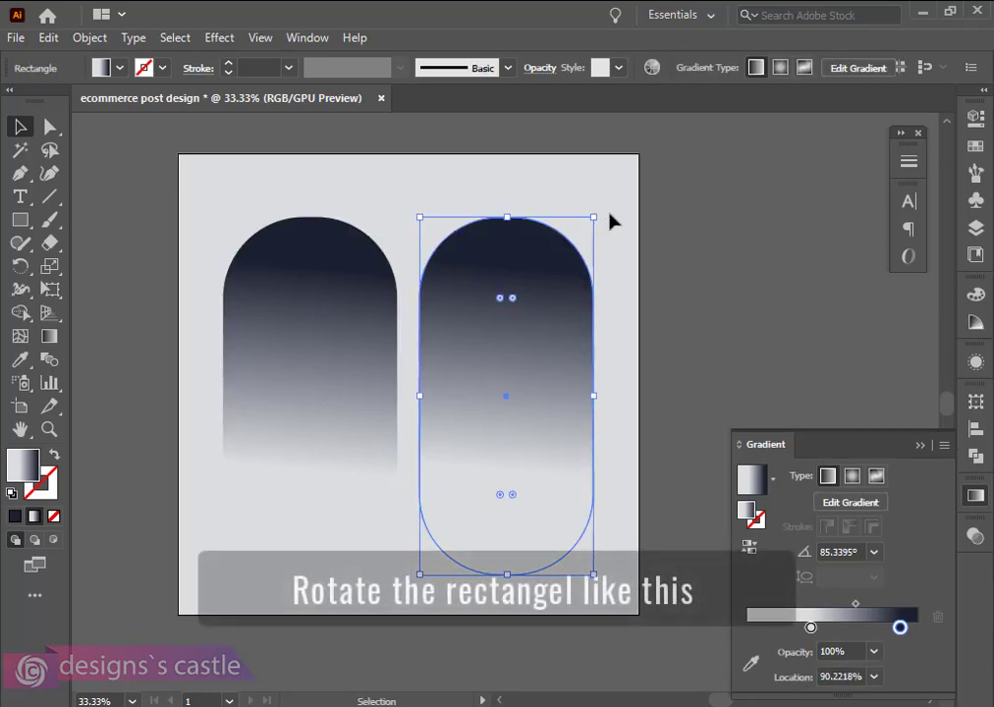
drag(599, 213, 427, 656)
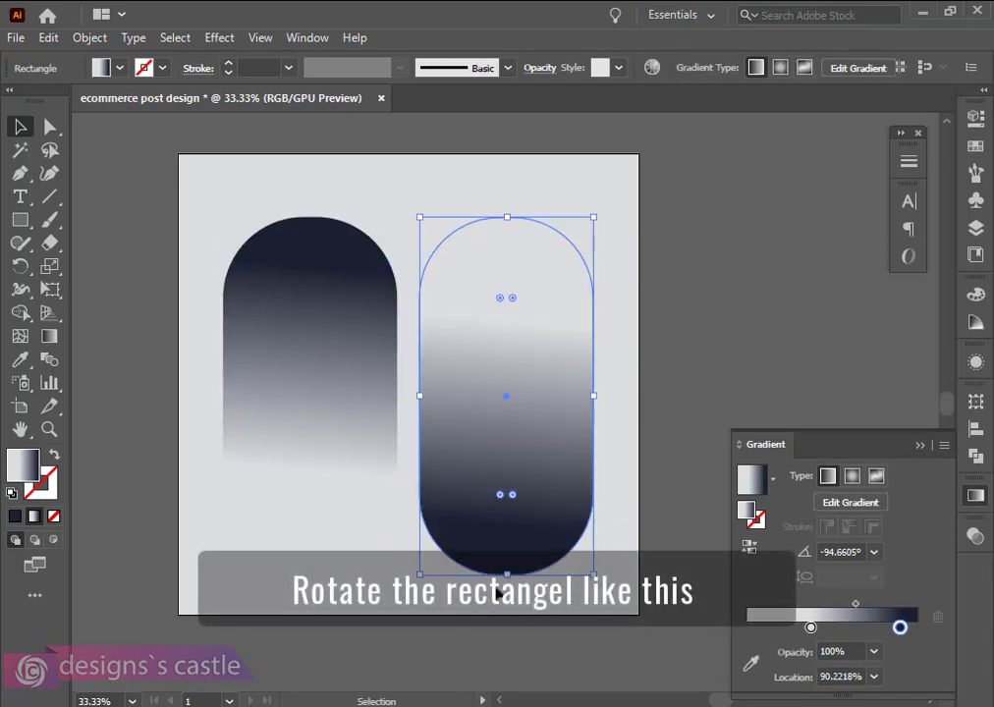
click(747, 366)
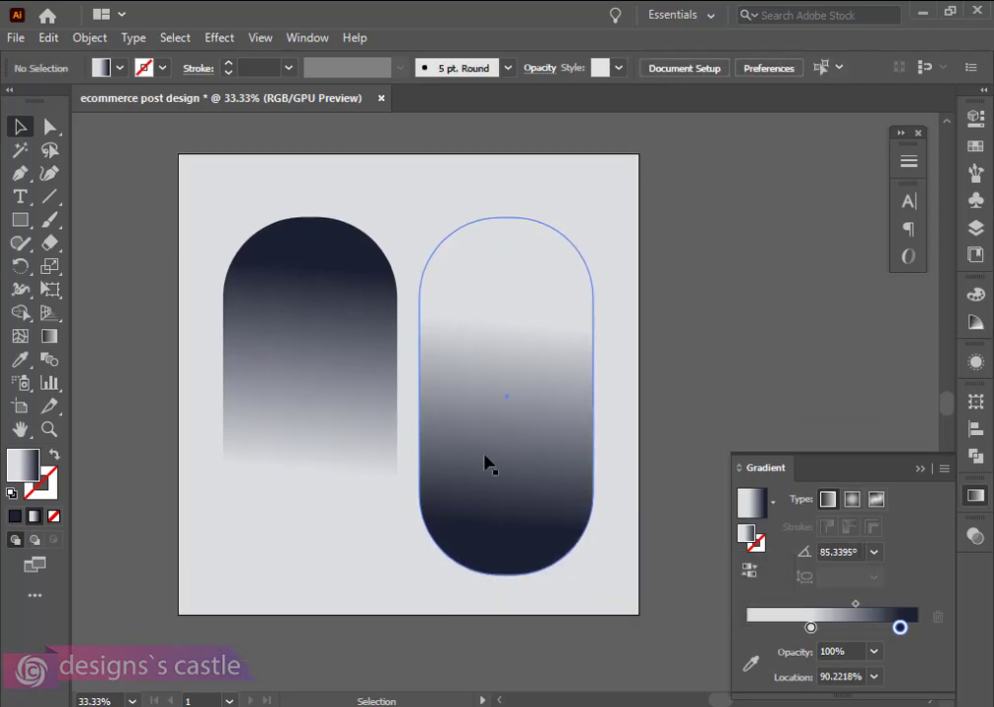
click(568, 422)
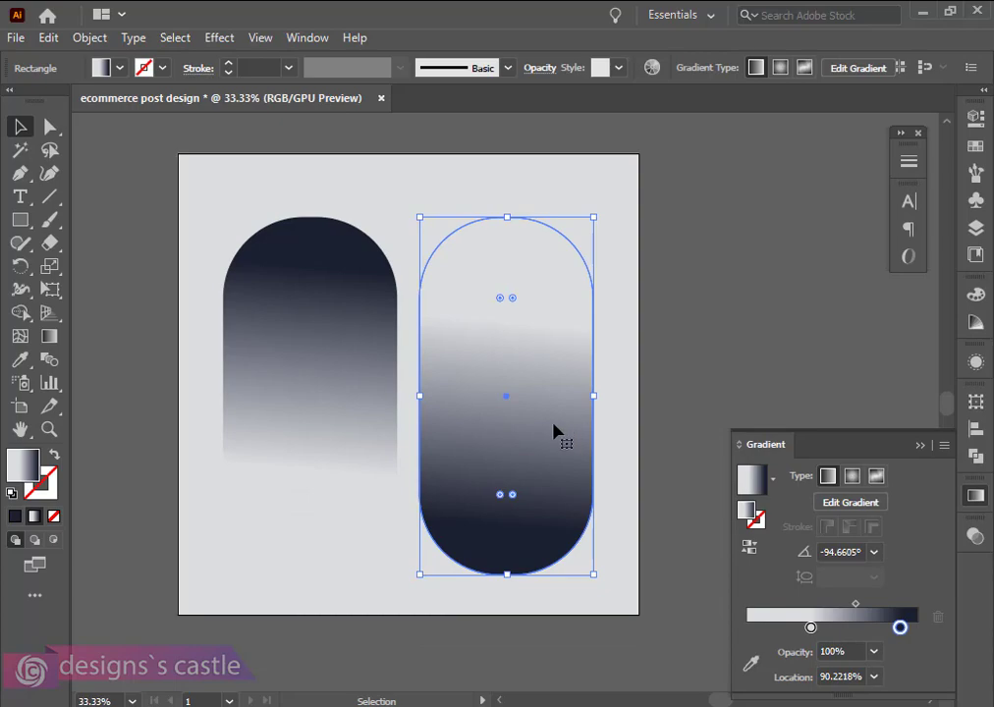
click(80, 39)
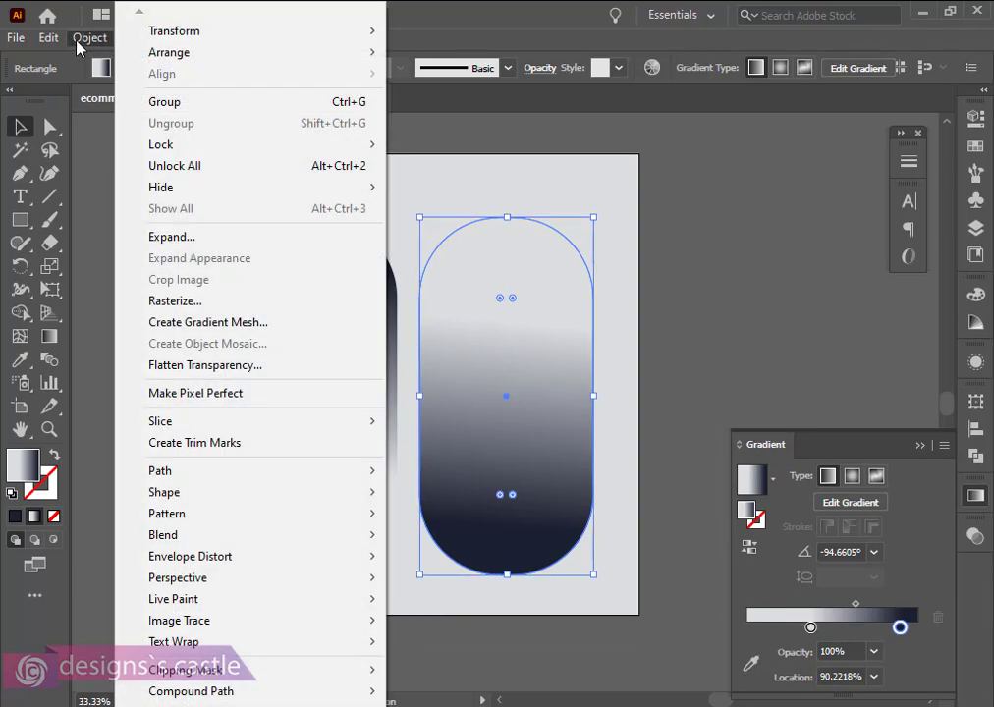
Copy the right pill and paste an exact copy in place over it
mouse_move(45, 41)
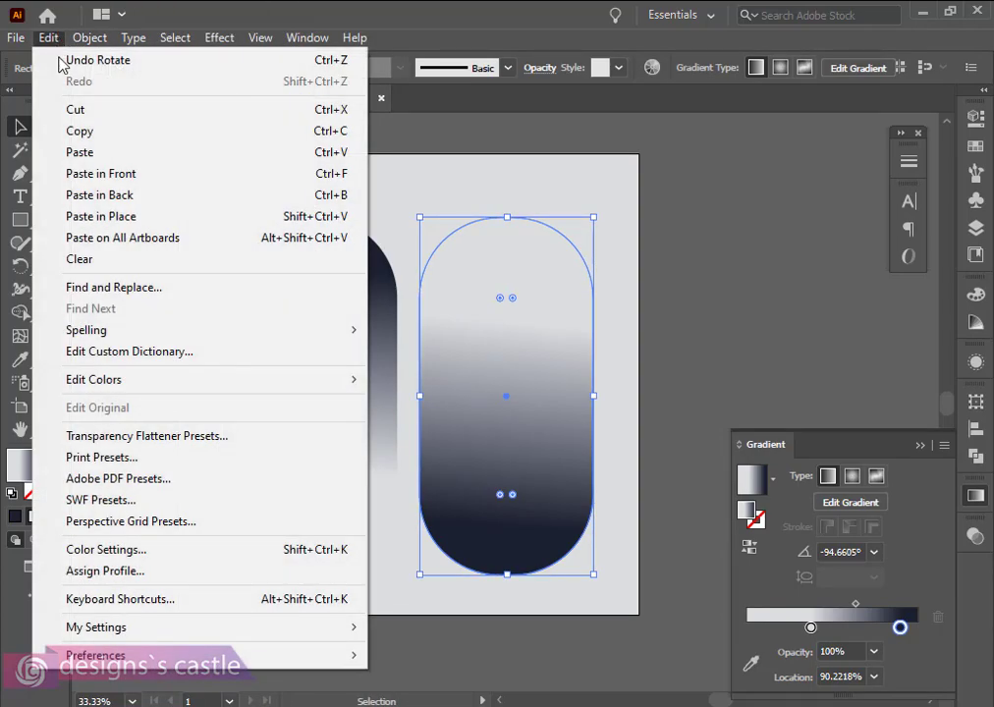
click(79, 131)
click(47, 37)
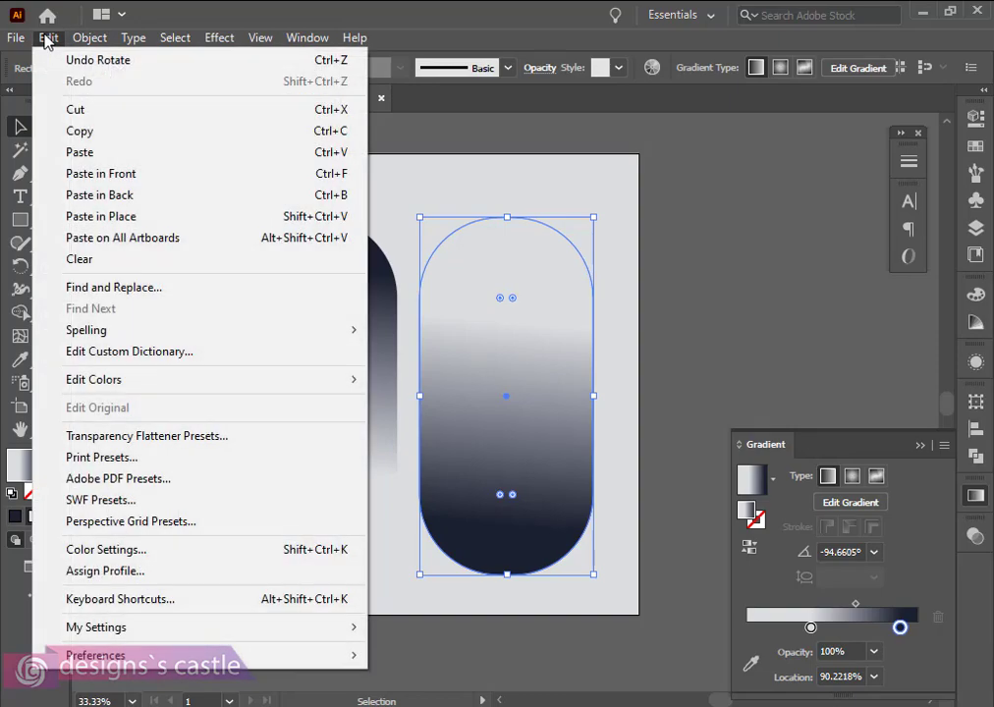
click(101, 218)
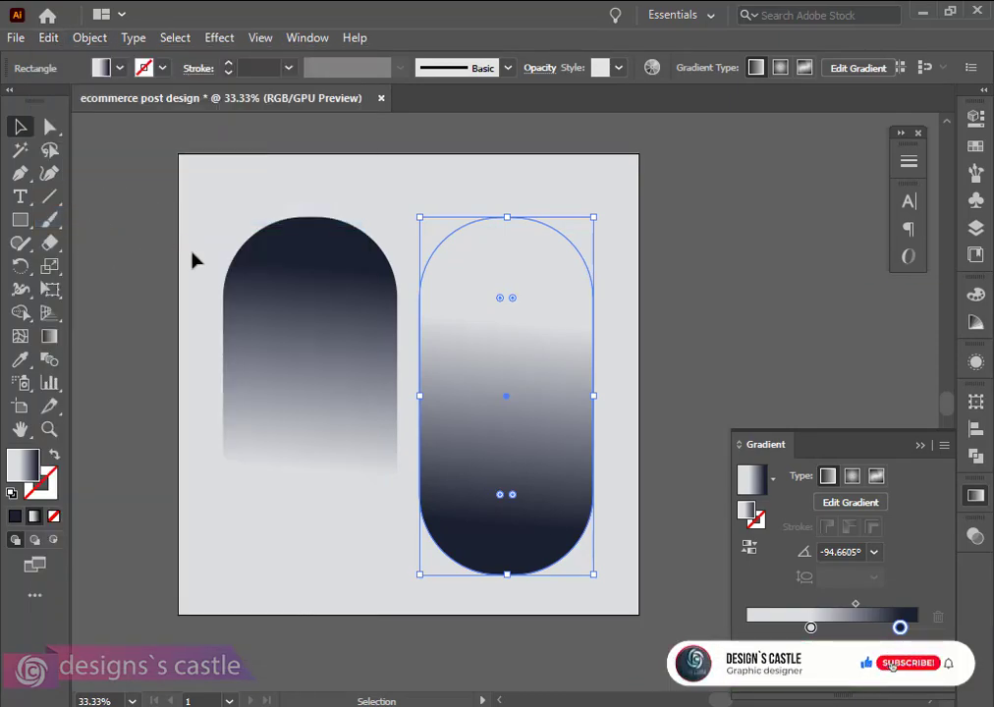
Drag the businessman photo from Documents > photoshop file into the Illustrator design
key(super+e)
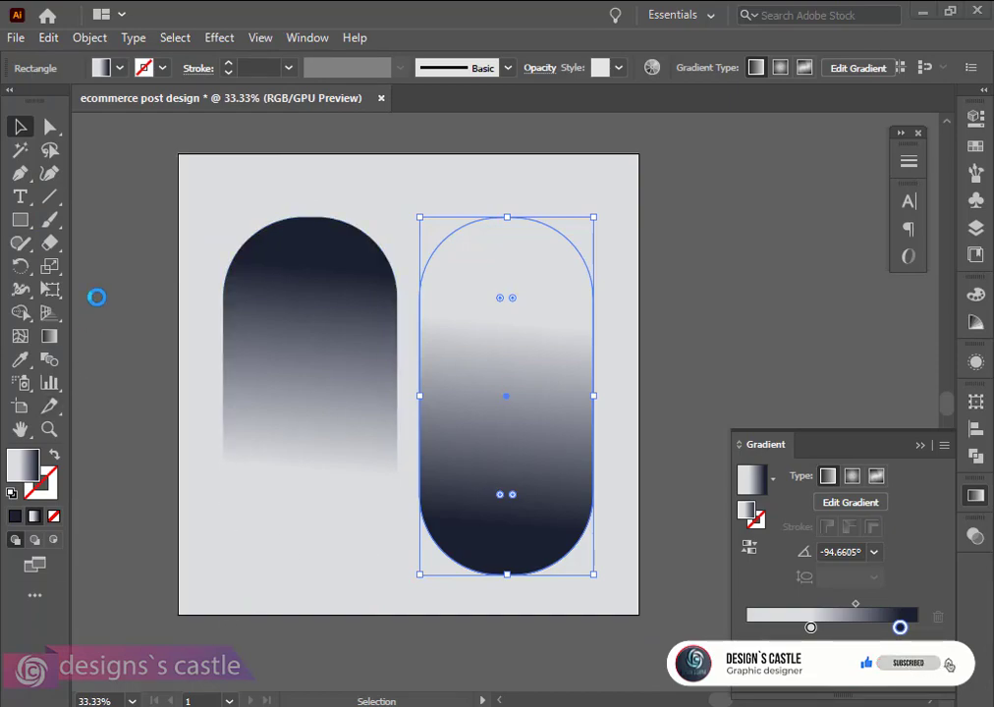
click(83, 251)
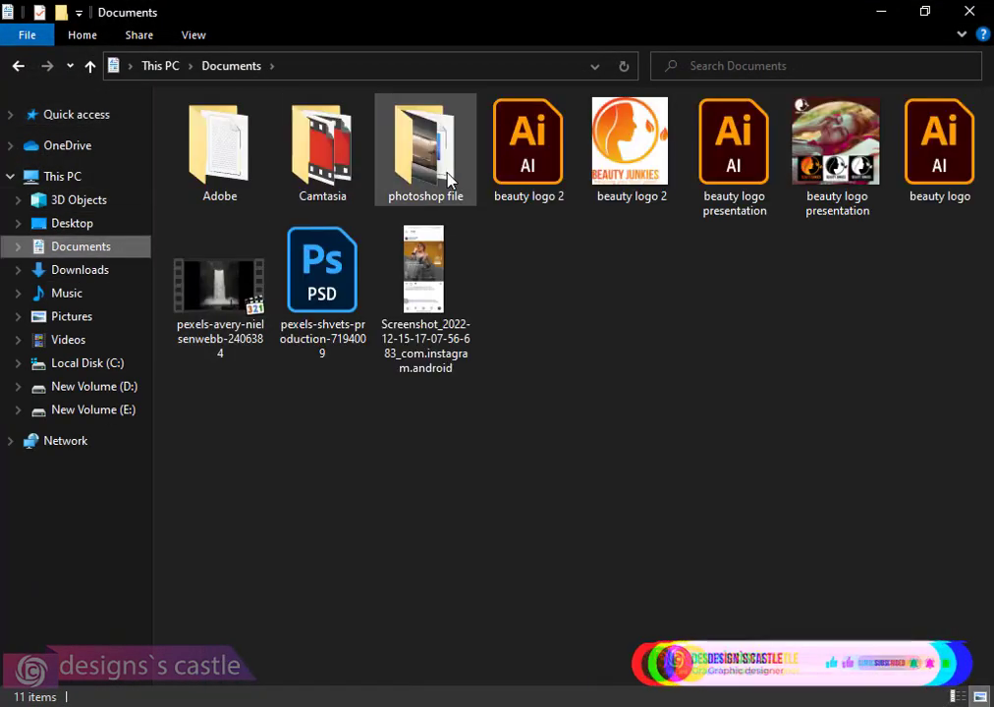
double_click(444, 173)
drag(339, 329, 520, 459)
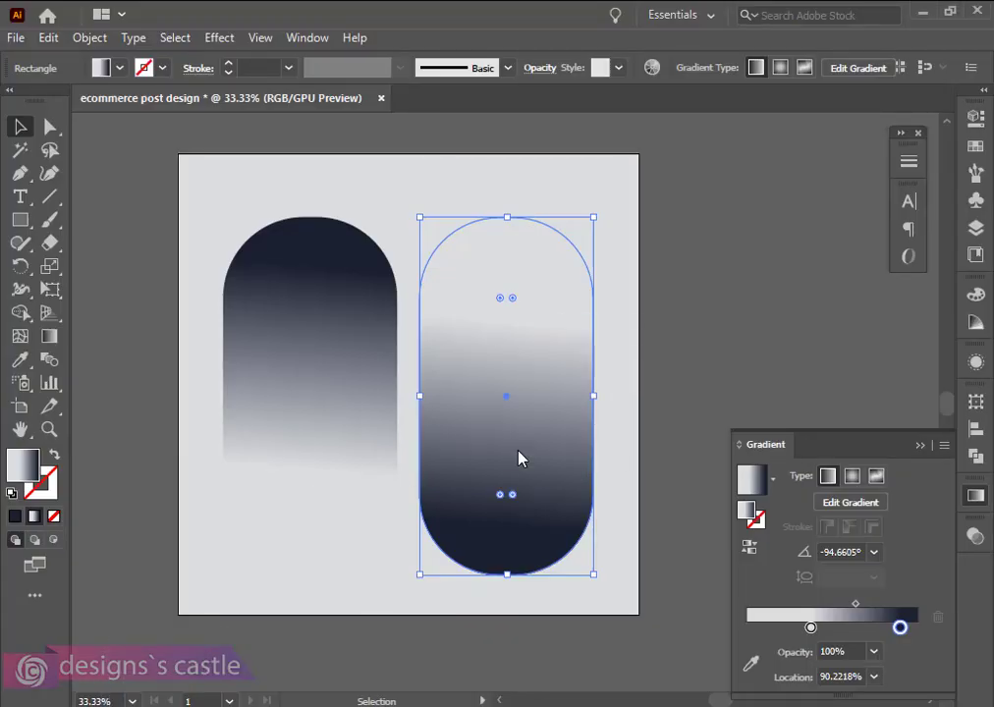
Shrink the businessman photo over the right pill, embed it, and enlarge it slightly
scroll(520, 458, down, 4)
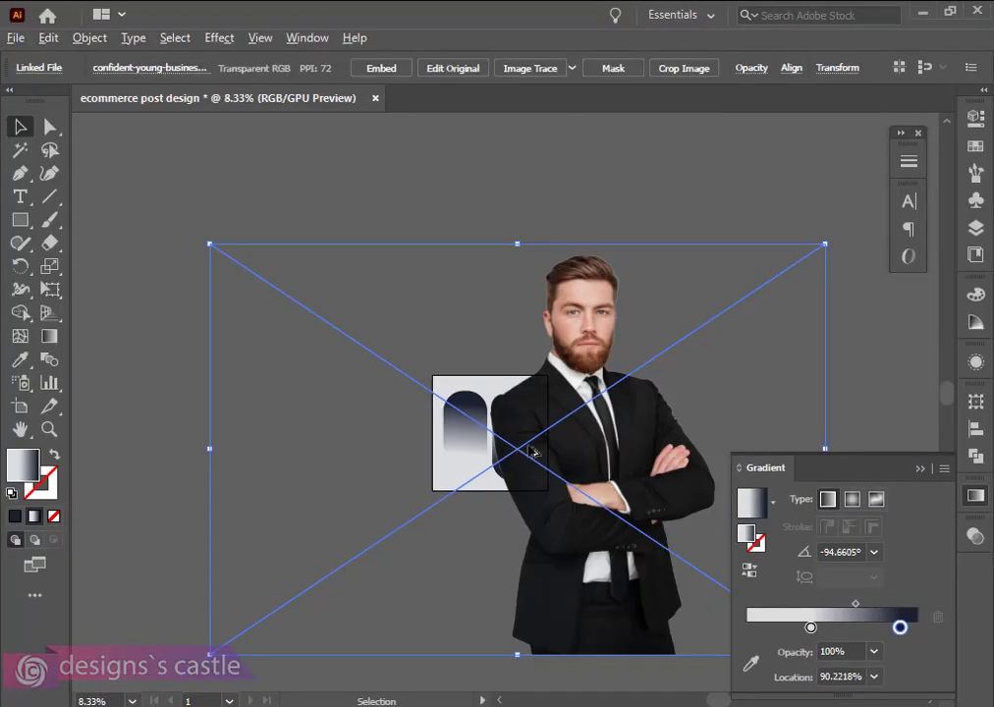
drag(826, 246, 533, 381)
scroll(522, 483, up, 4)
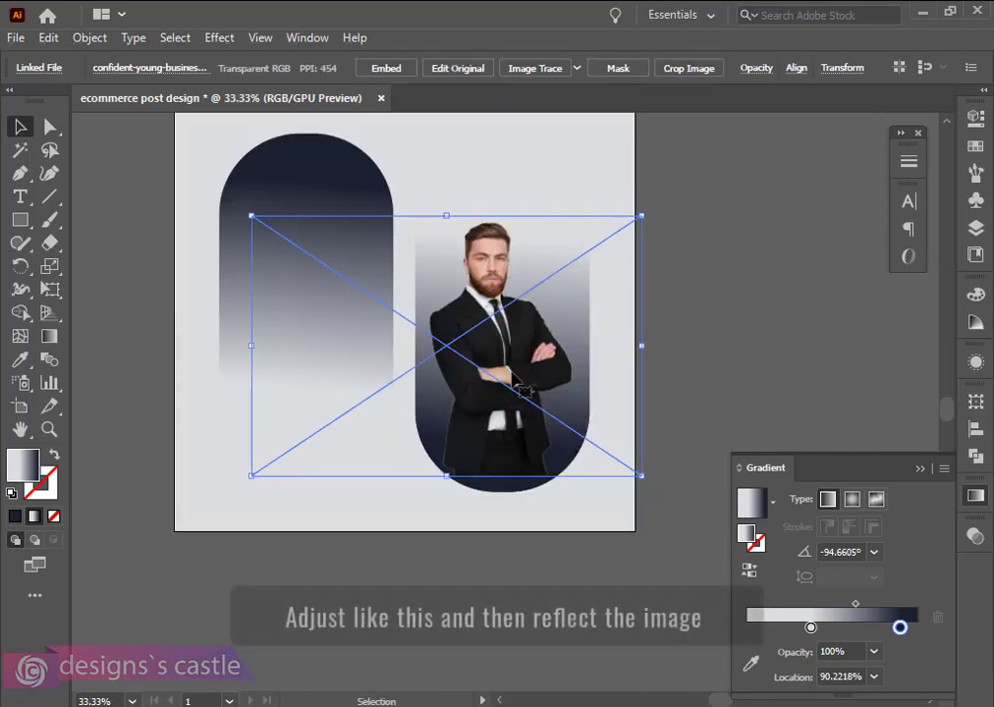
click(381, 69)
mouse_move(643, 475)
mouse_down()
mouse_move(650, 495)
mouse_move(655, 484)
mouse_up()
Reflect the businessman photo across the vertical axis
right_click(491, 365)
mouse_move(589, 533)
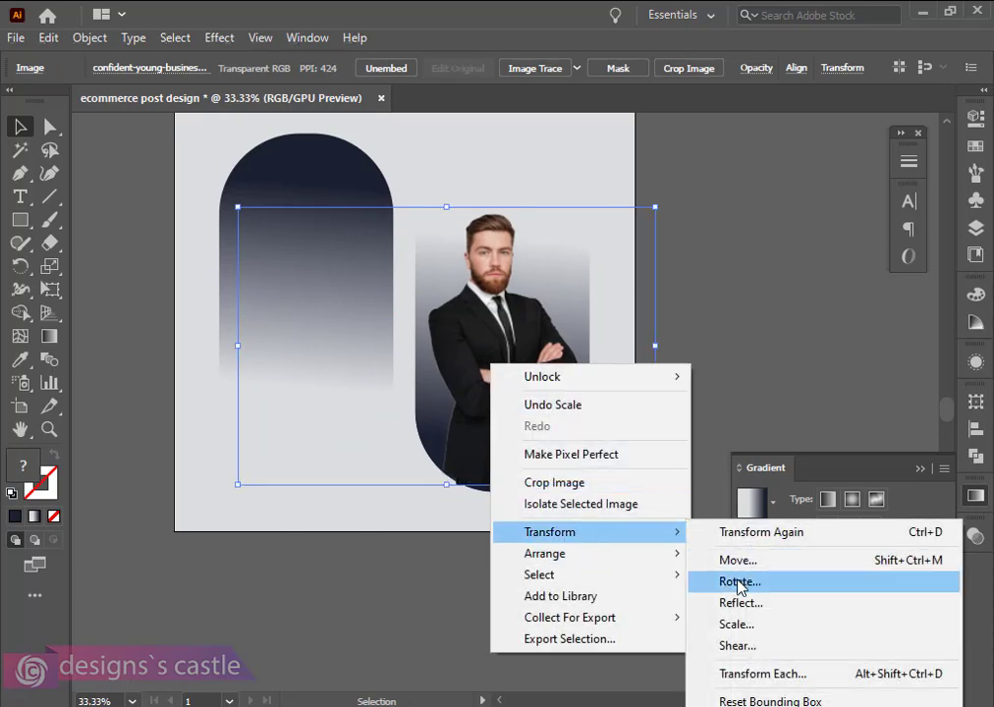
click(741, 604)
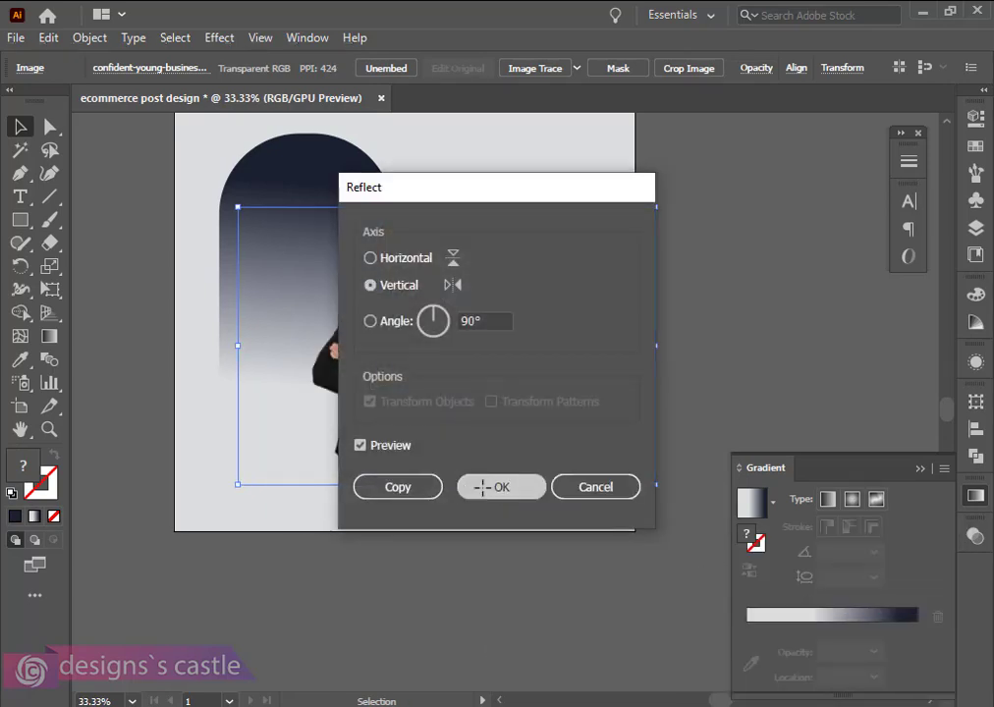
click(487, 546)
Move and resize the photo to sit centred in the right pill, aligned with its base
drag(385, 387, 448, 385)
drag(431, 391, 458, 398)
key(ctrl+minus)
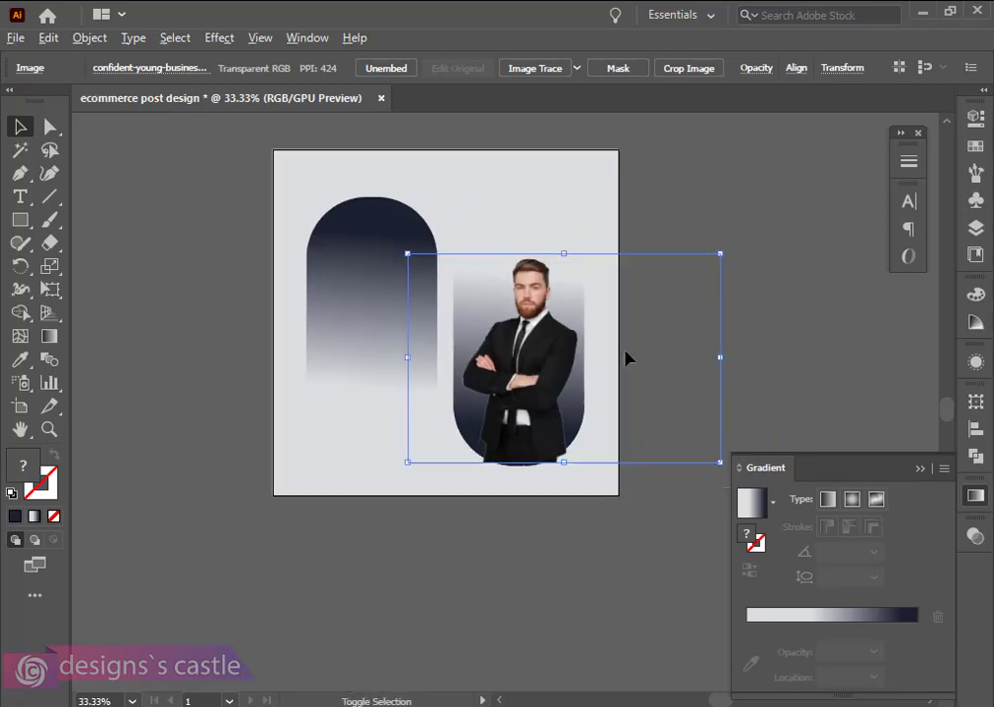
mouse_move(722, 256)
mouse_down()
mouse_move(730, 243)
mouse_move(724, 249)
mouse_up()
key(ctrl+plus)
mouse_move(525, 469)
mouse_down()
mouse_move(519, 444)
mouse_move(525, 450)
mouse_up()
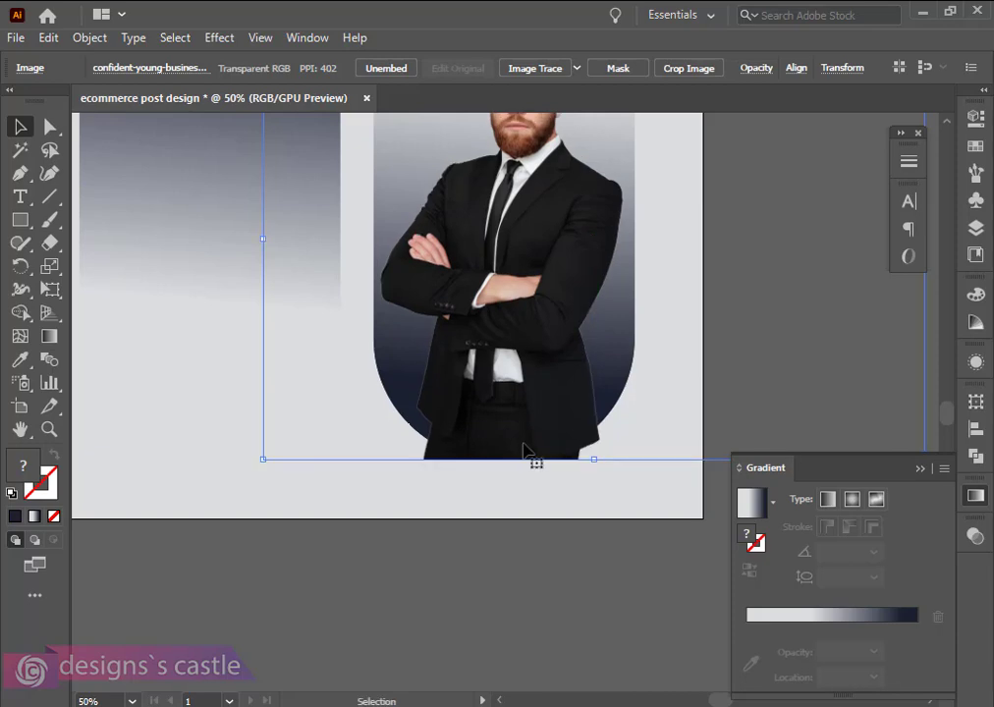
scroll(511, 488, up, 4)
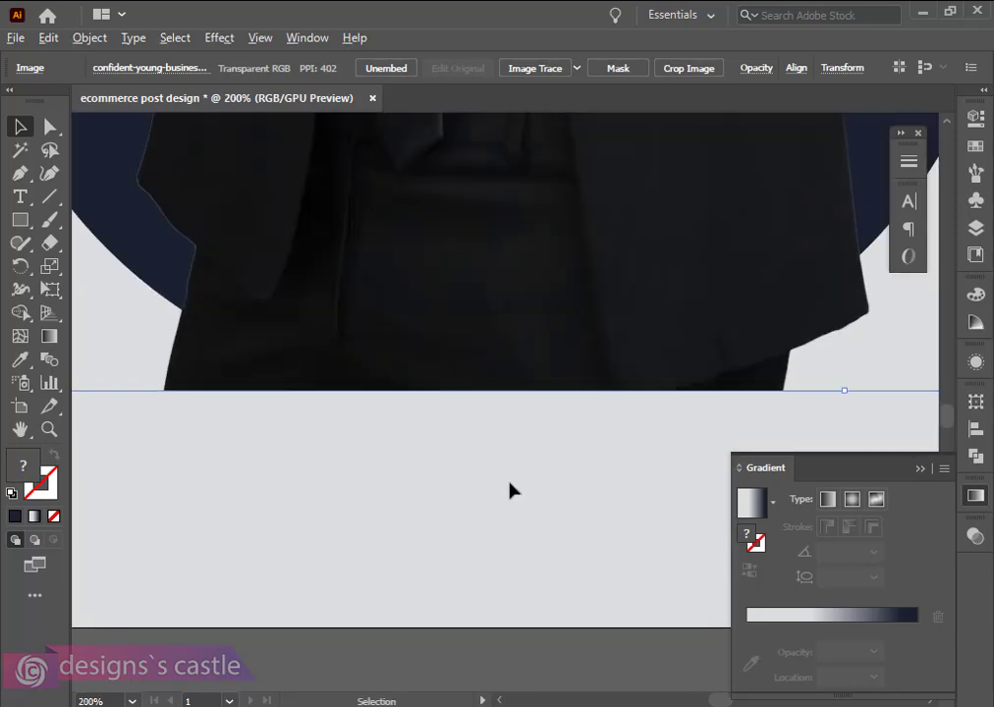
scroll(511, 481, down, 4)
scroll(511, 378, down, 1)
scroll(522, 339, up, 3)
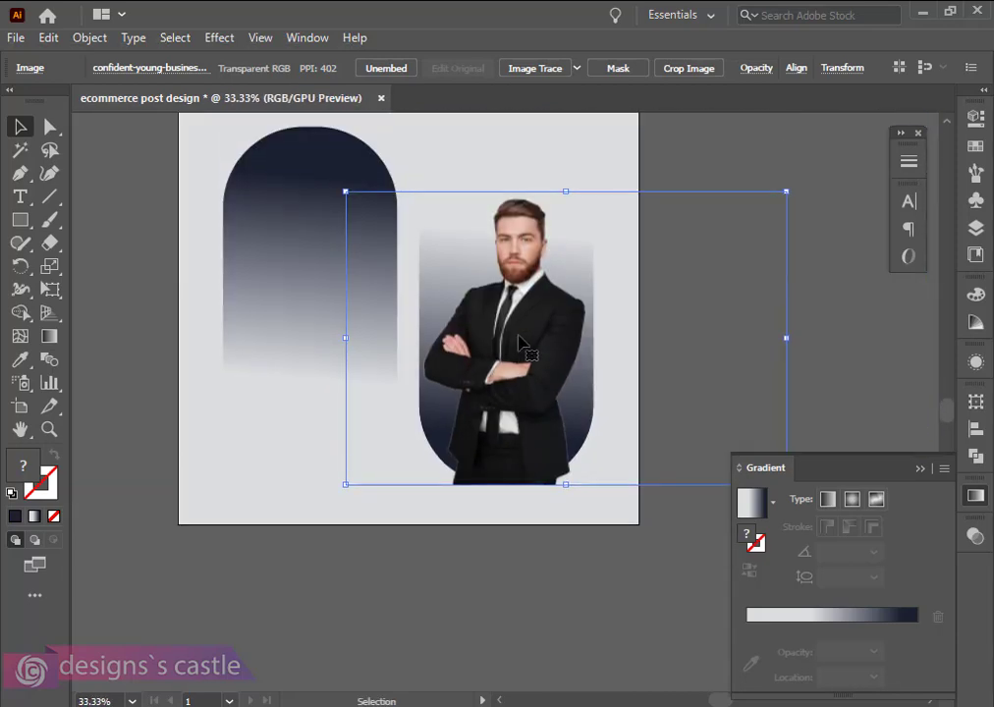
scroll(520, 337, right, 3)
Show the Layers panel and move the businessman image below the rounded rectangle
click(310, 37)
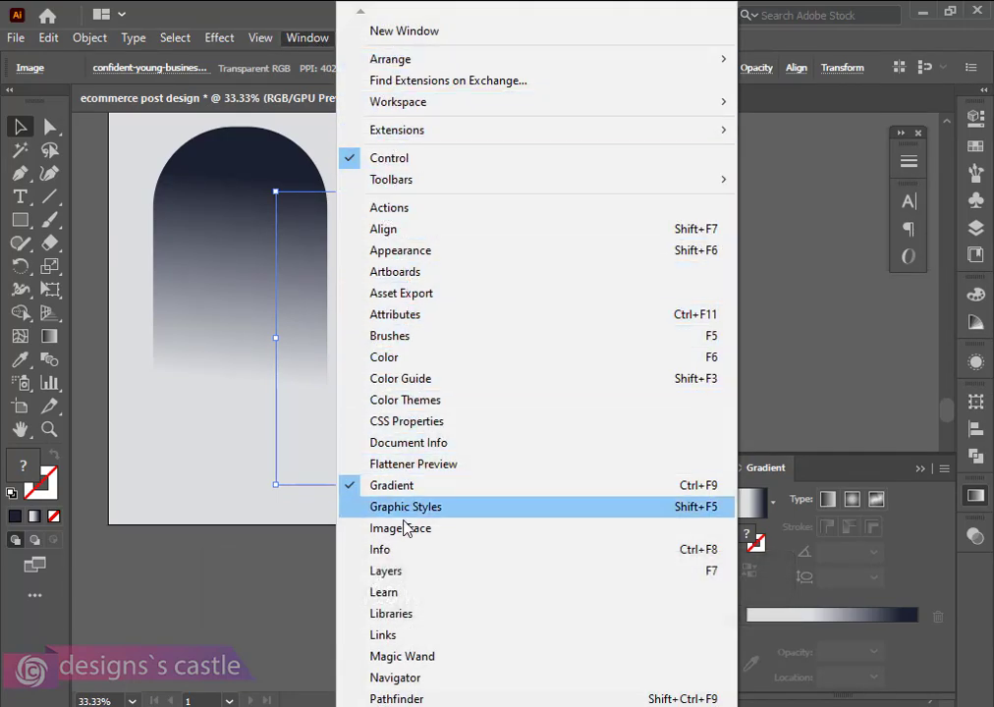
click(406, 572)
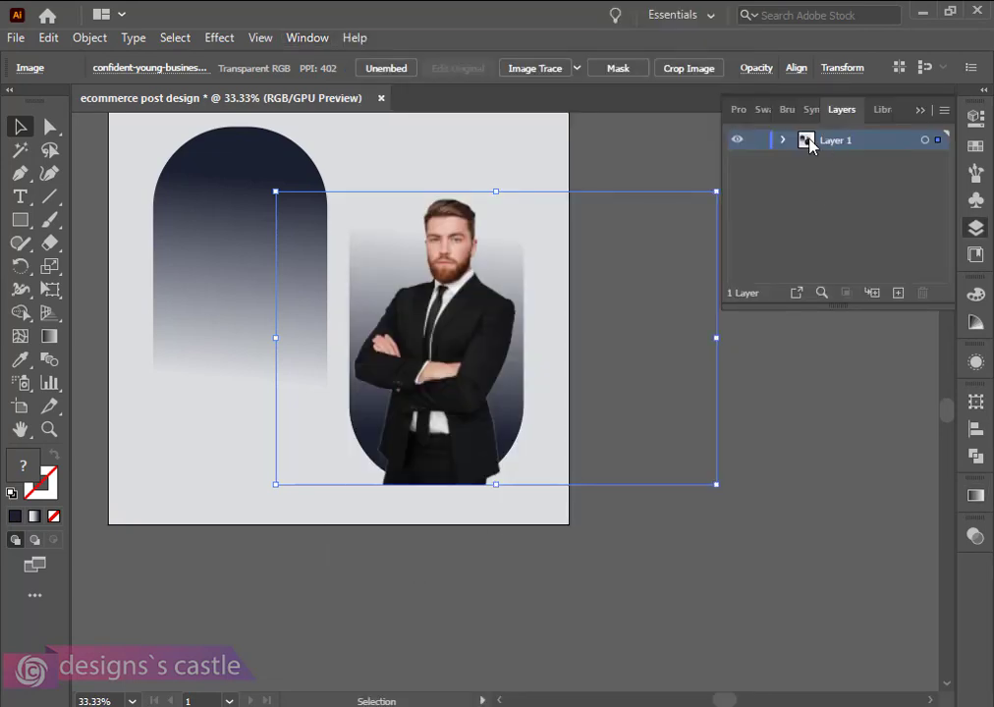
click(783, 142)
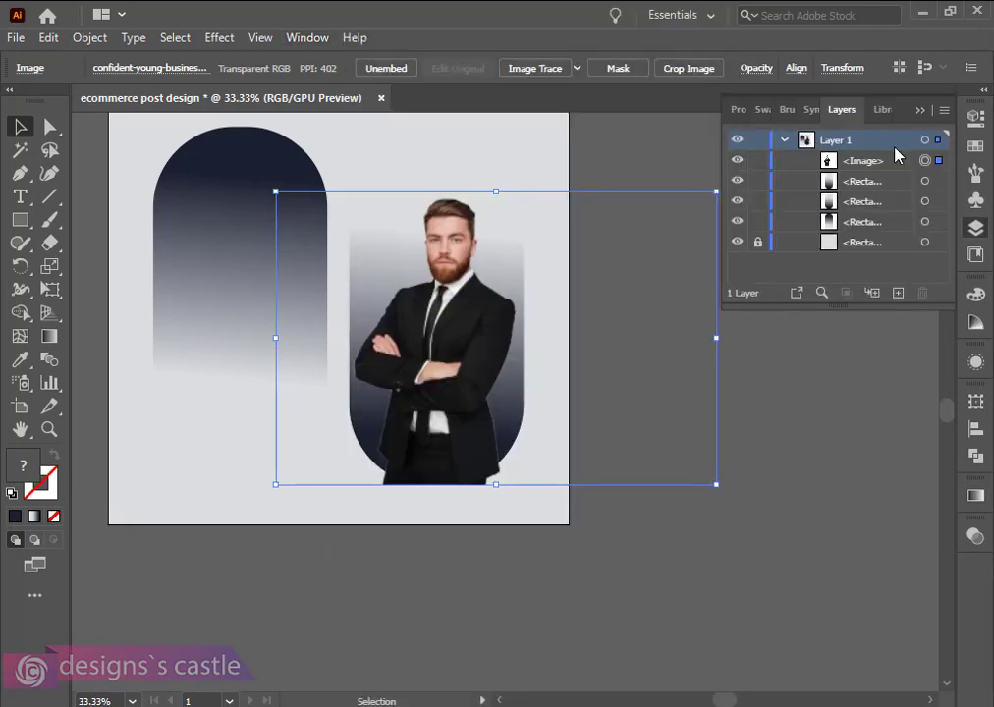
click(937, 162)
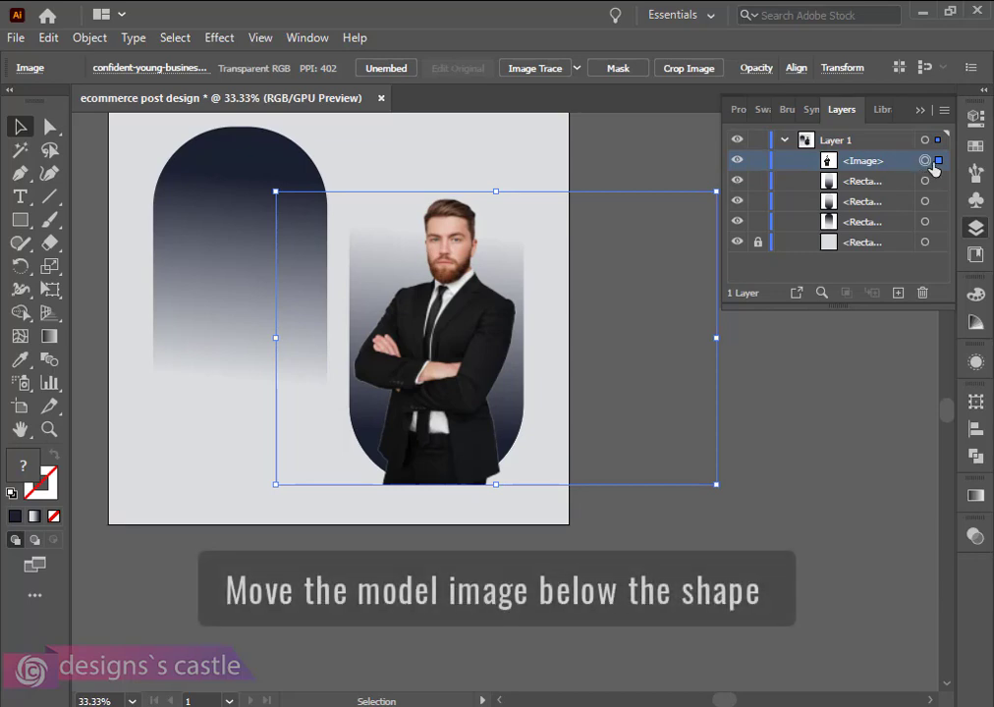
drag(937, 228, 936, 229)
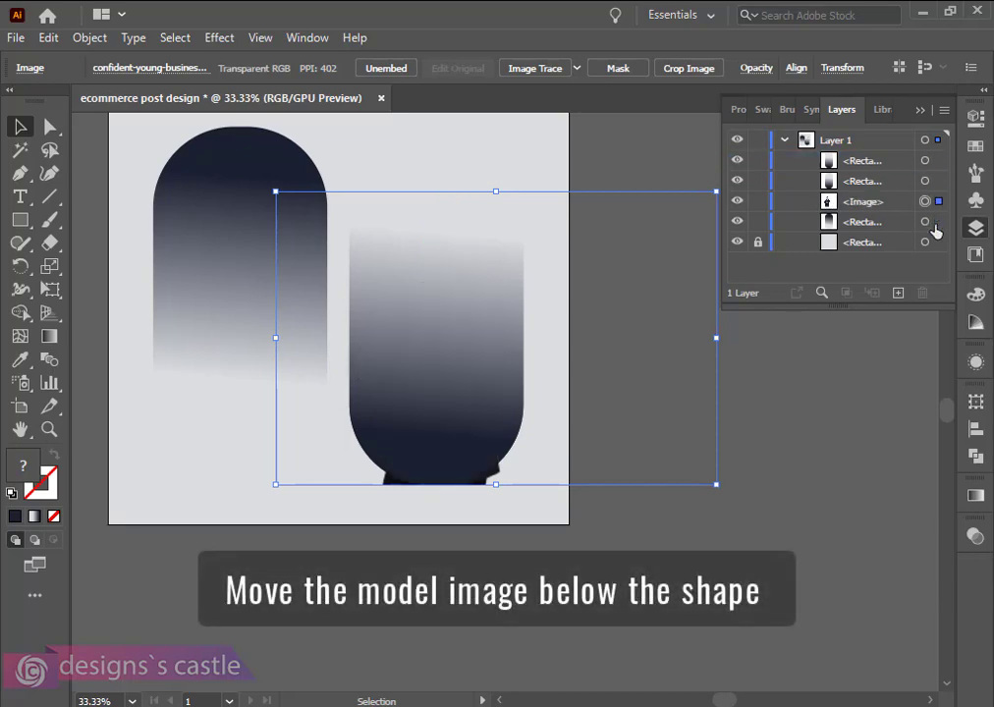
Select the photo with the rounded pill shape and apply Make Clipping Mask
shift+click(429, 310)
right_click(429, 309)
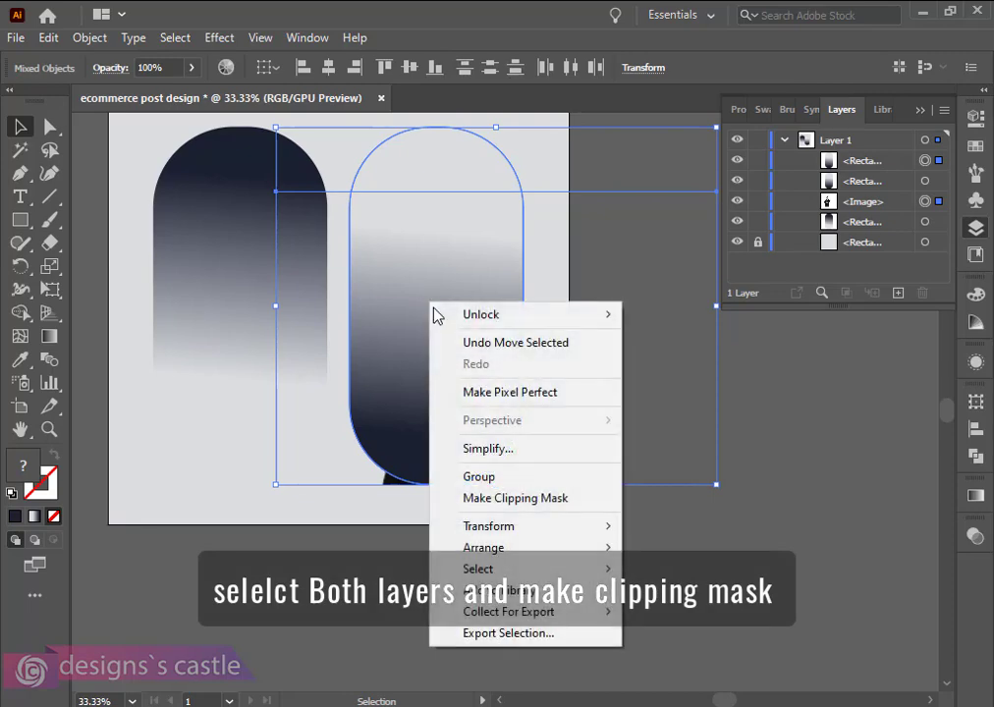
click(497, 500)
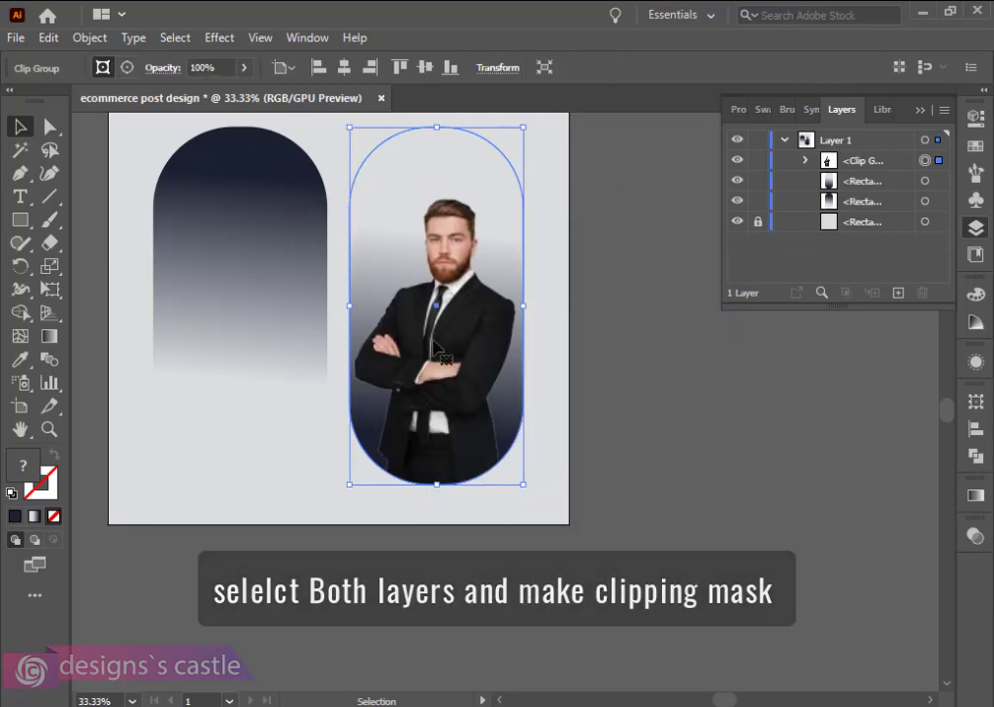
click(638, 341)
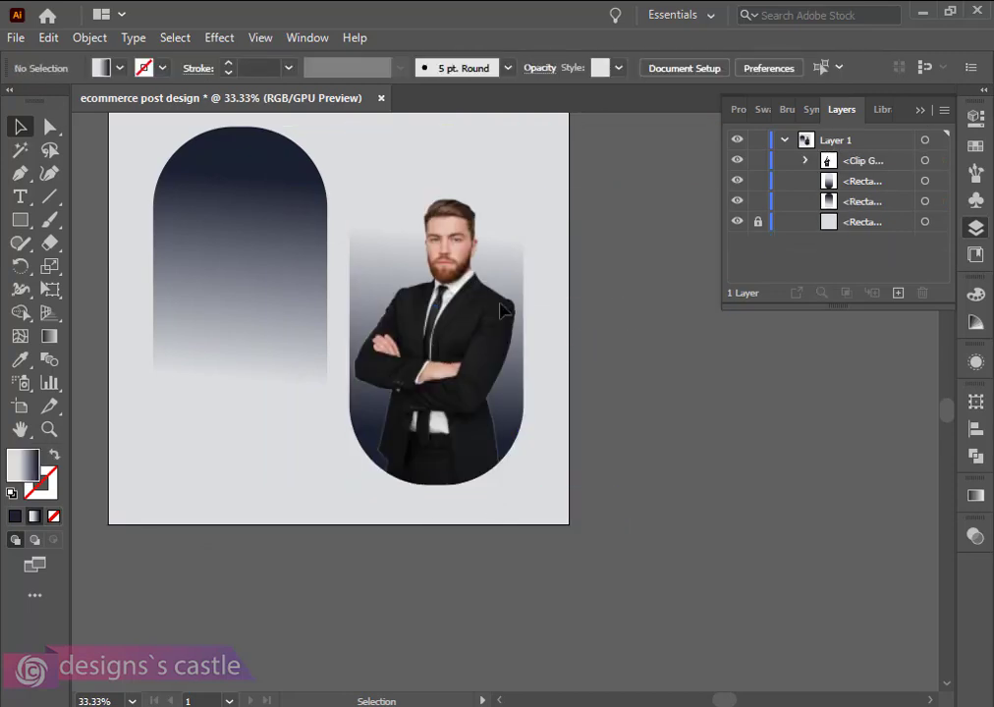
Lock the clipped photo group with Object > Lock > Selection
click(426, 293)
key(ctrl)
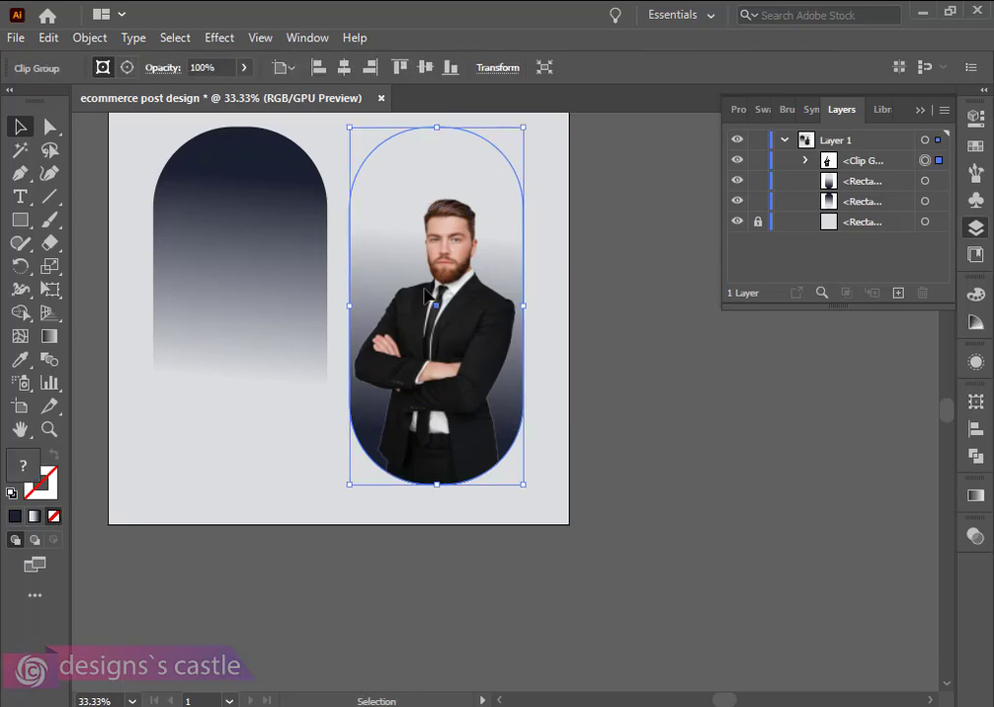
click(90, 37)
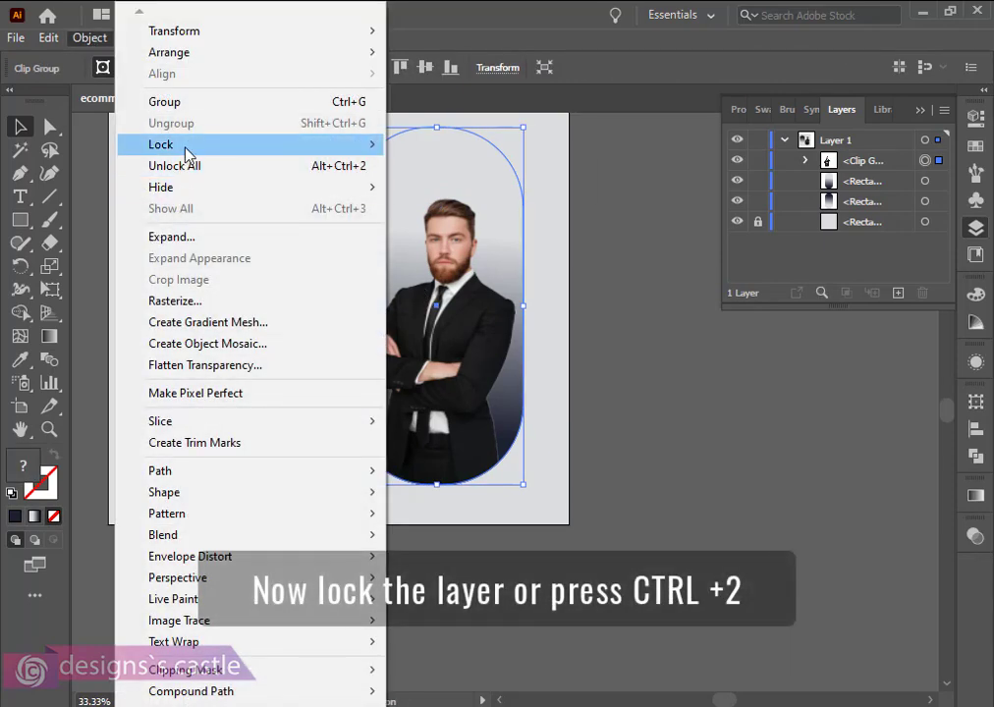
mouse_move(189, 147)
click(422, 147)
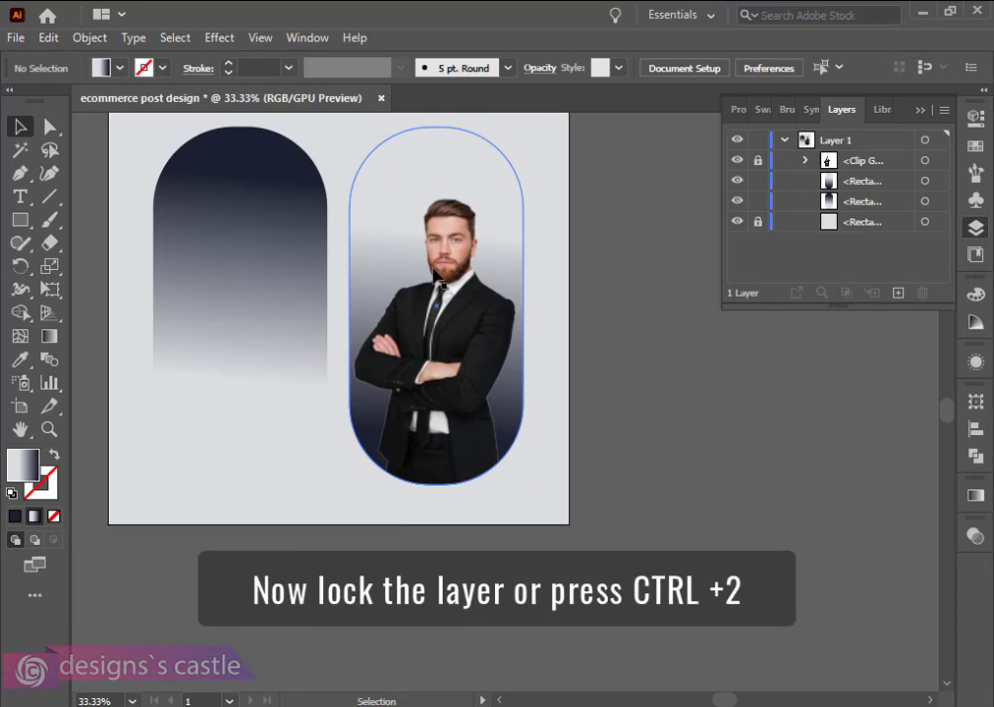
Select the gradient rounded shape behind the businessman
click(489, 349)
click(635, 328)
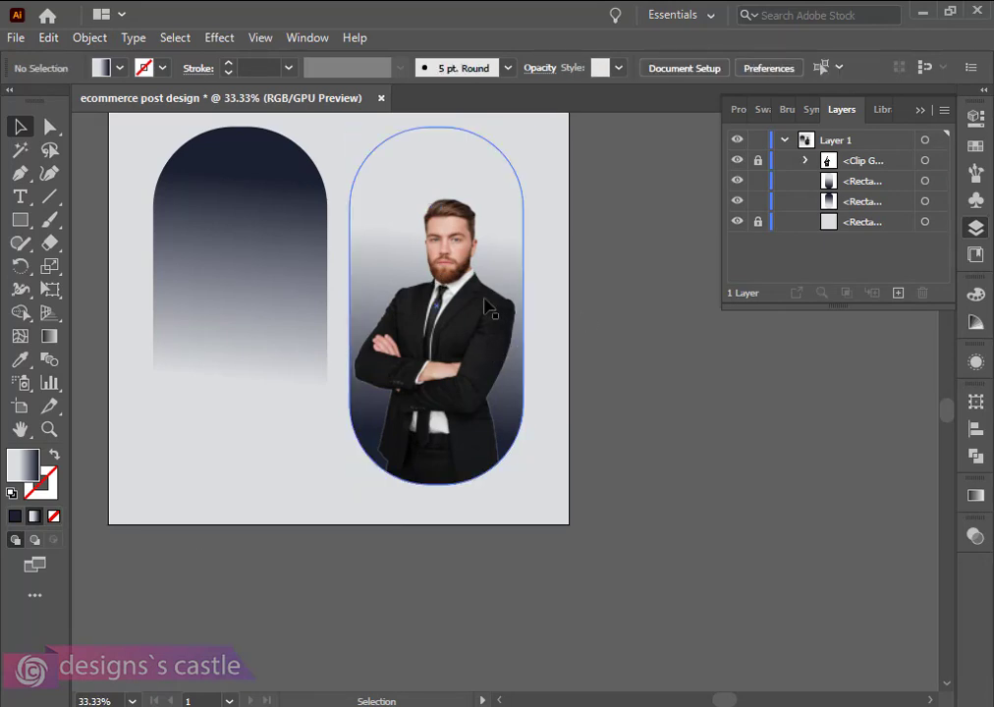
click(488, 308)
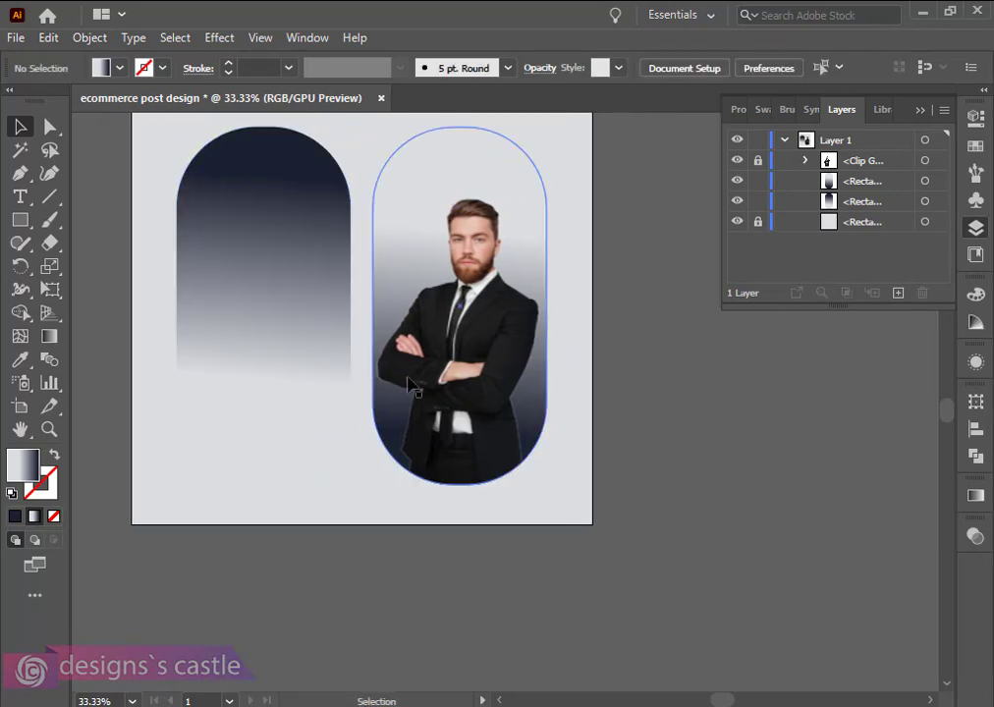
scroll(467, 398, down, 1)
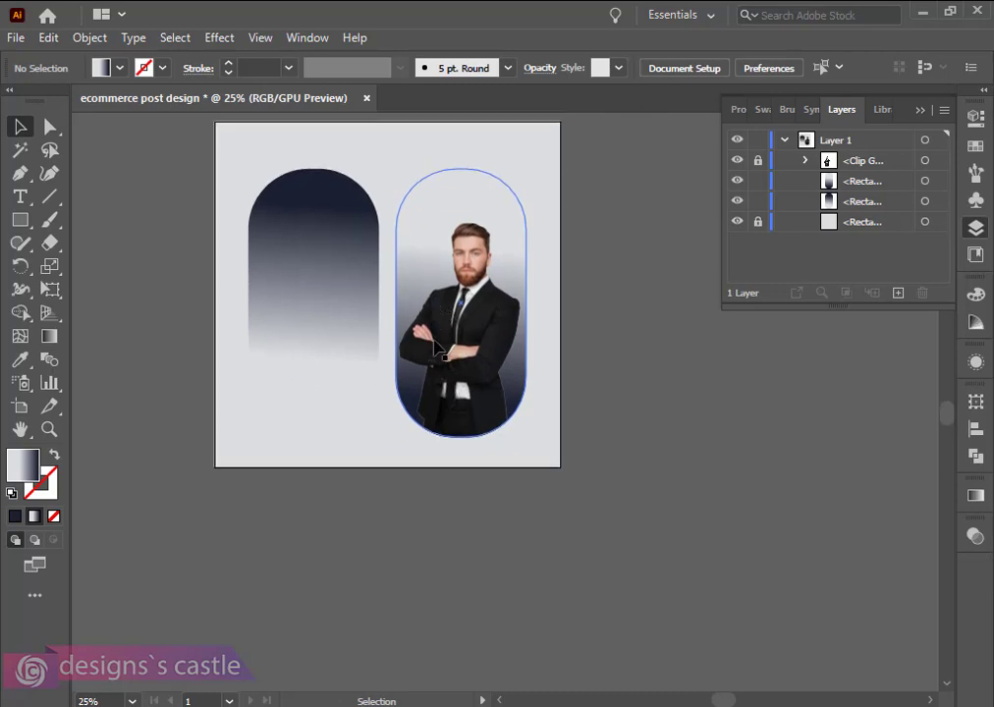
click(152, 328)
Copy the phrase 'join online' from the Notepad notes
key(t)
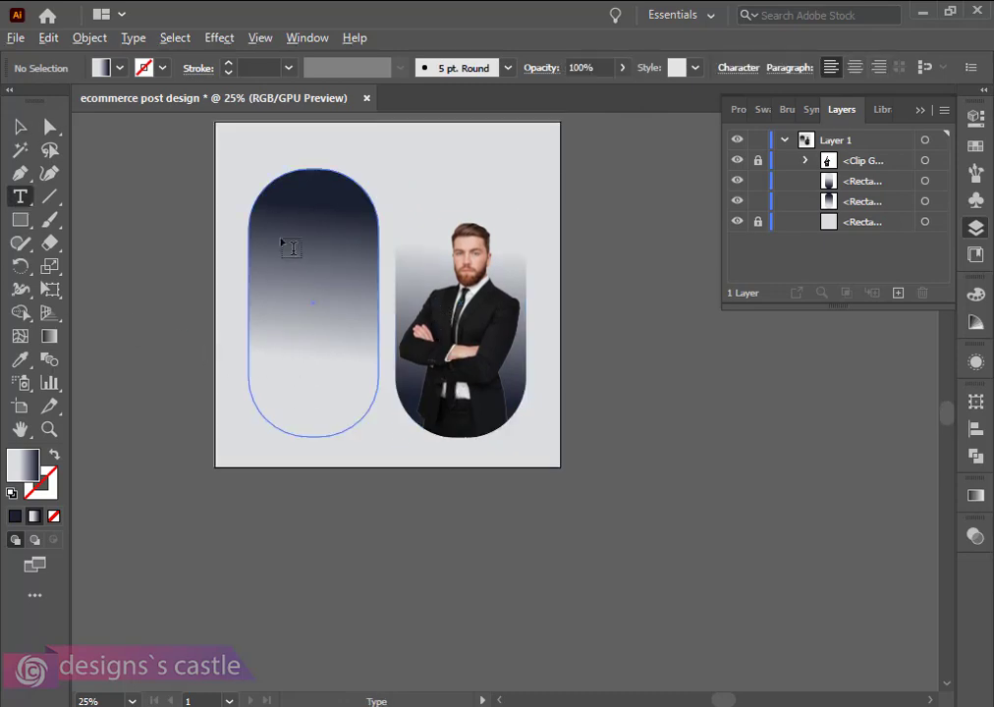
scroll(284, 244, up, 2)
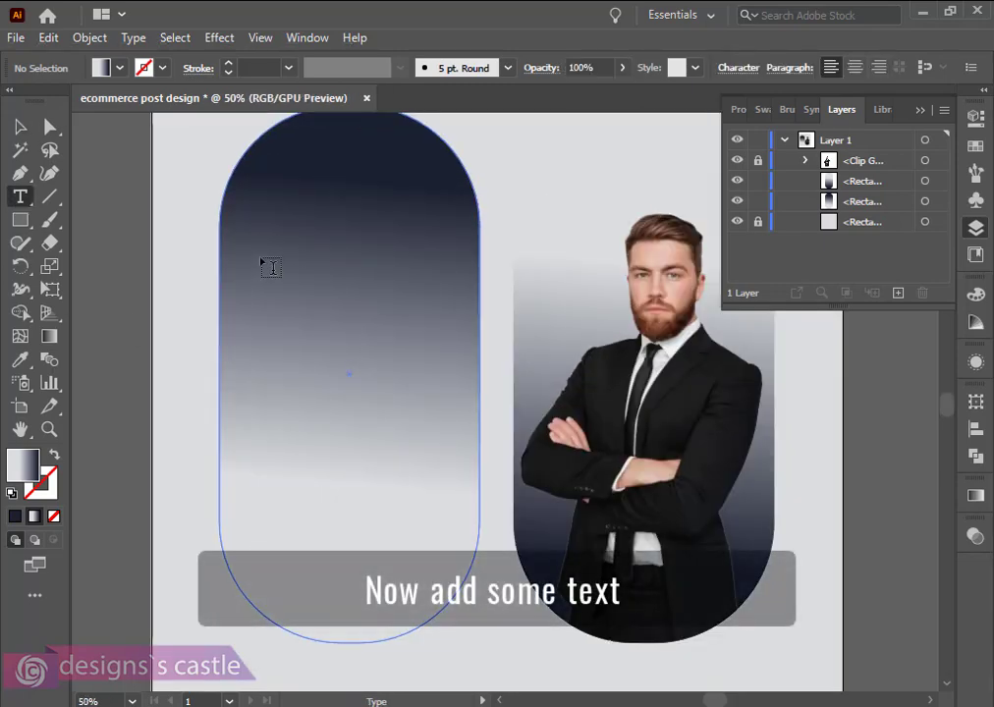
key(alt+Tab)
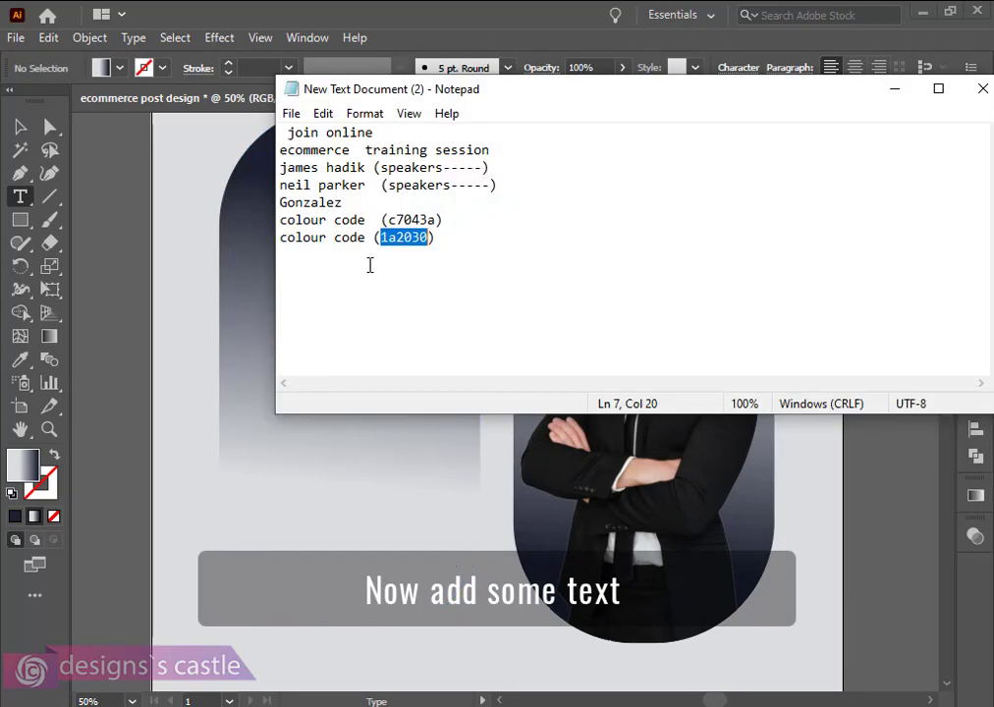
drag(379, 131, 280, 125)
key(ctrl+c)
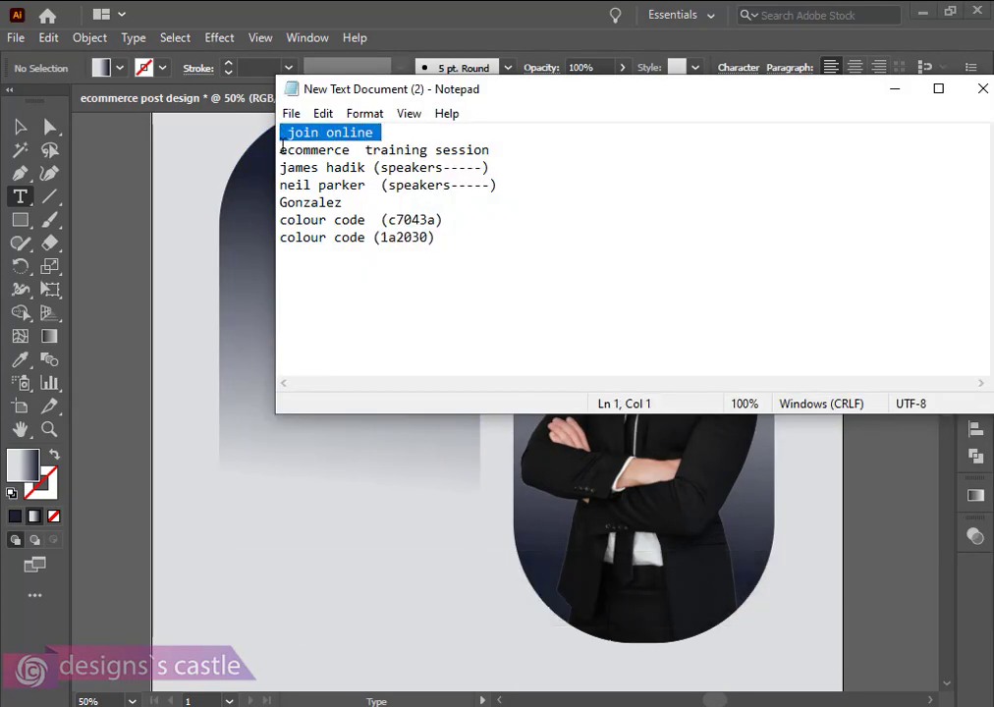
key(alt+Tab)
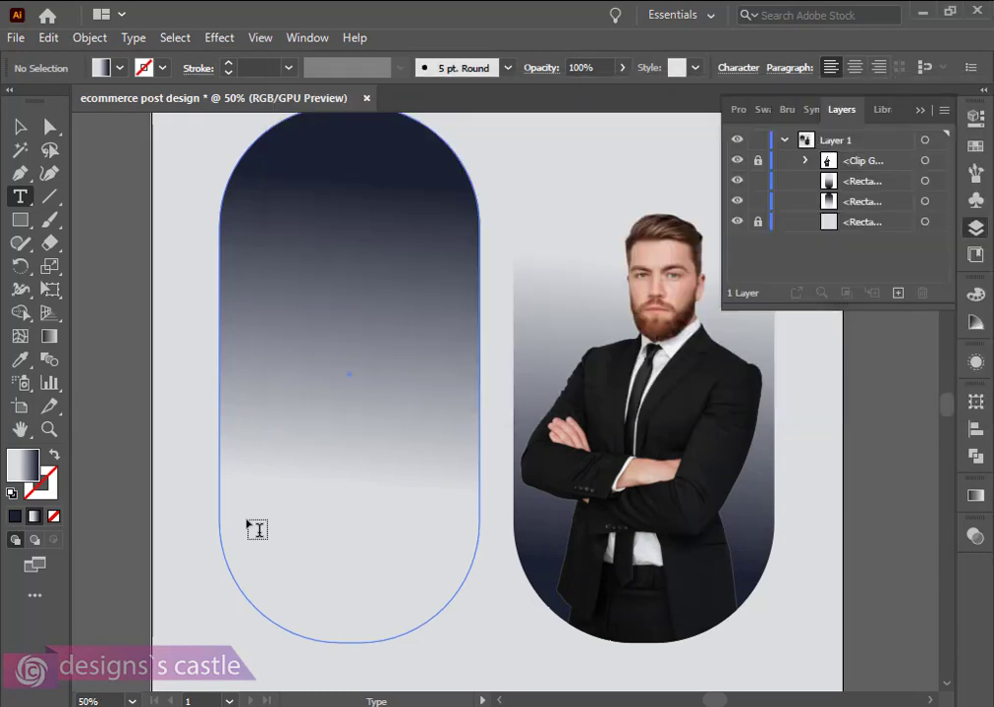
Paste 'join online' as text near the top of the left pill and enlarge it
click(270, 205)
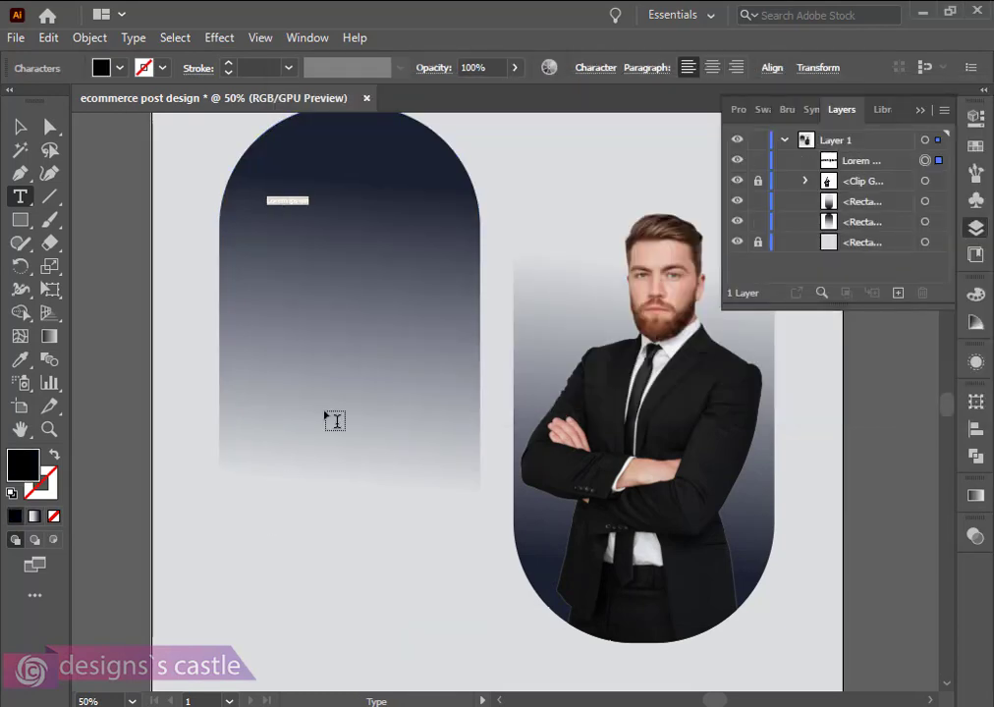
key(Escape)
key(ctrl)
key(ctrl+v)
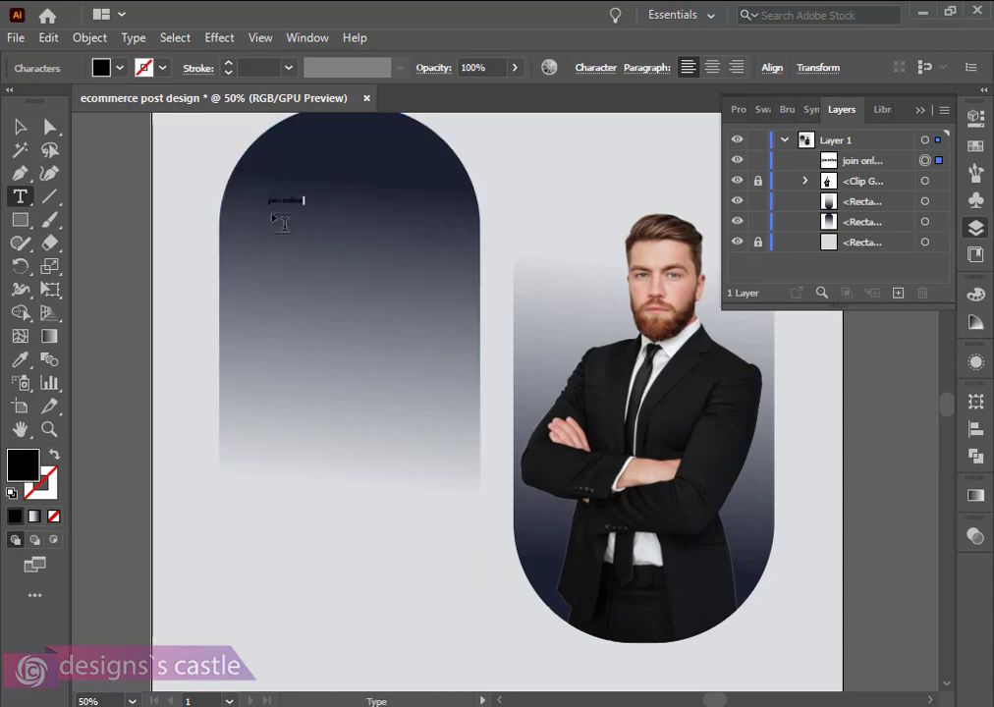
click(21, 126)
mouse_move(304, 209)
mouse_down()
mouse_move(361, 275)
mouse_move(313, 205)
mouse_move(322, 203)
mouse_up()
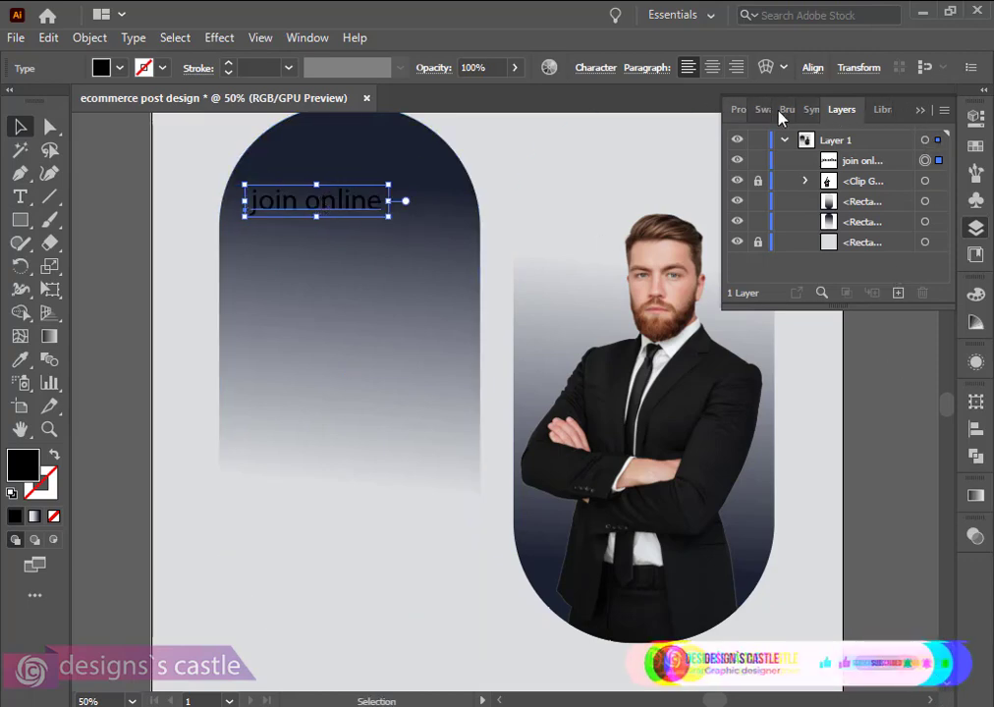
Set 'join online' to Alessa Beilaire Deluxe Italic Regular and enlarge it to about 70 pt
click(975, 229)
click(915, 200)
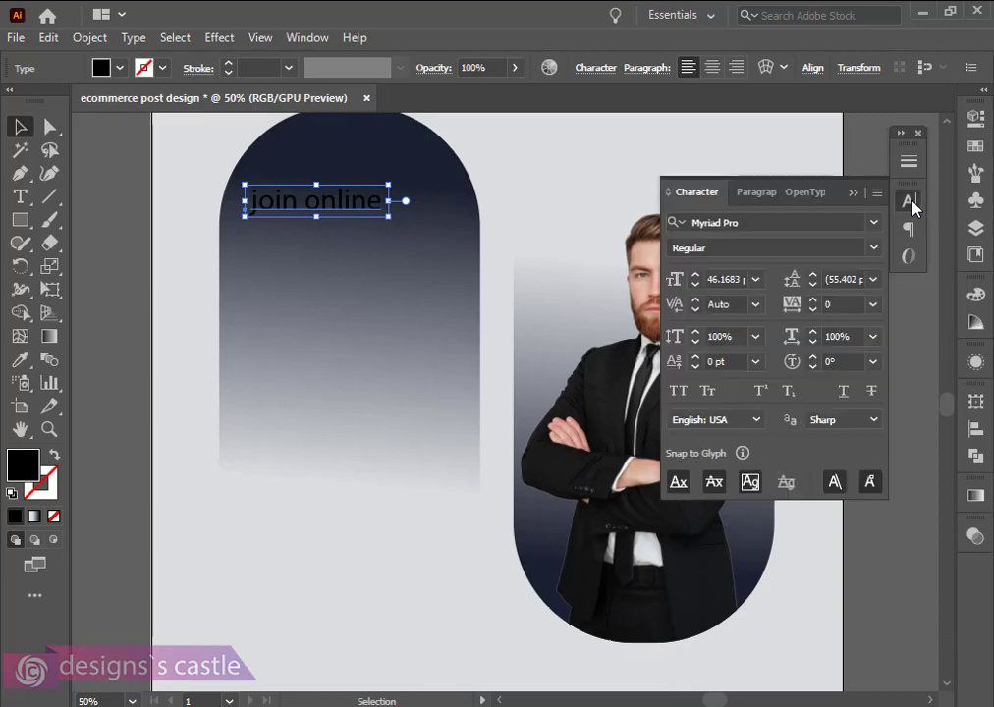
click(873, 222)
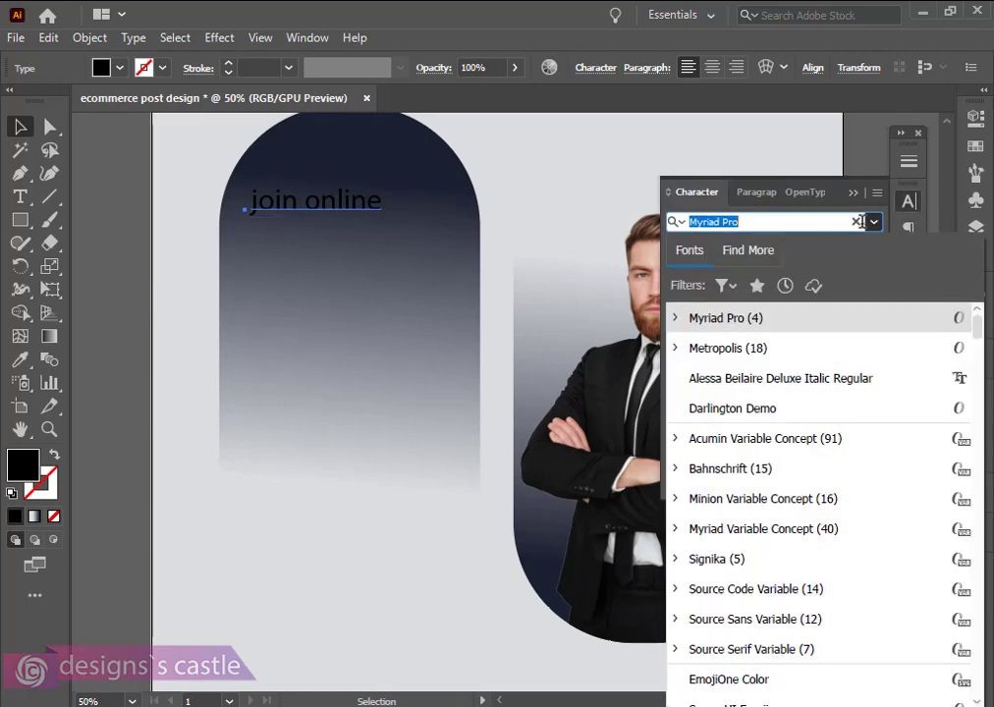
click(712, 379)
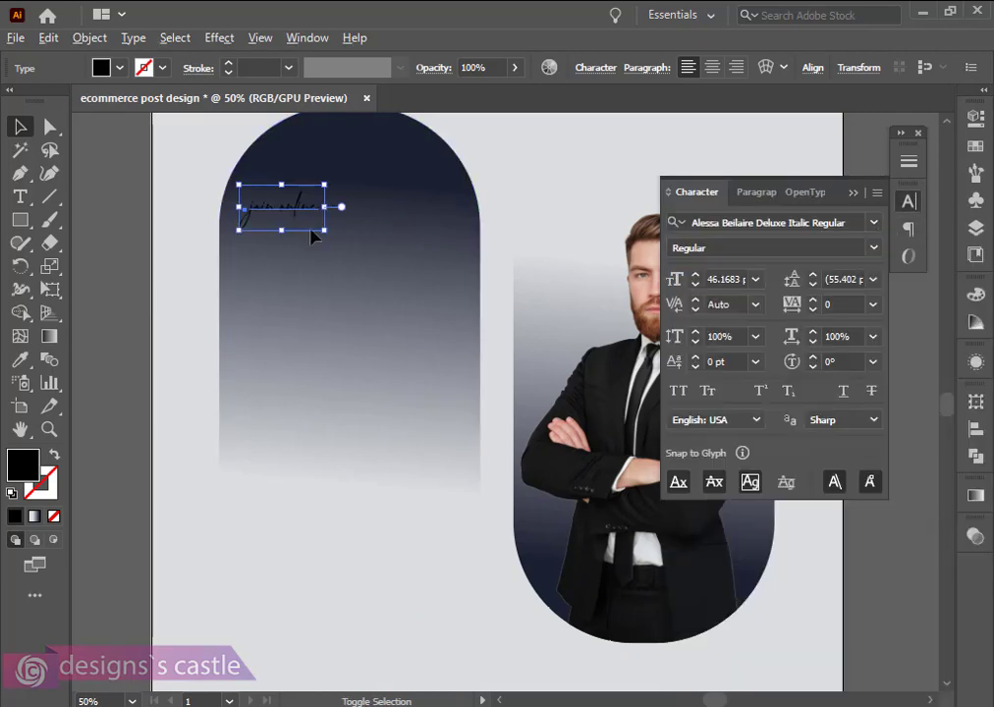
mouse_move(324, 230)
mouse_down()
mouse_move(341, 241)
mouse_move(332, 211)
mouse_up()
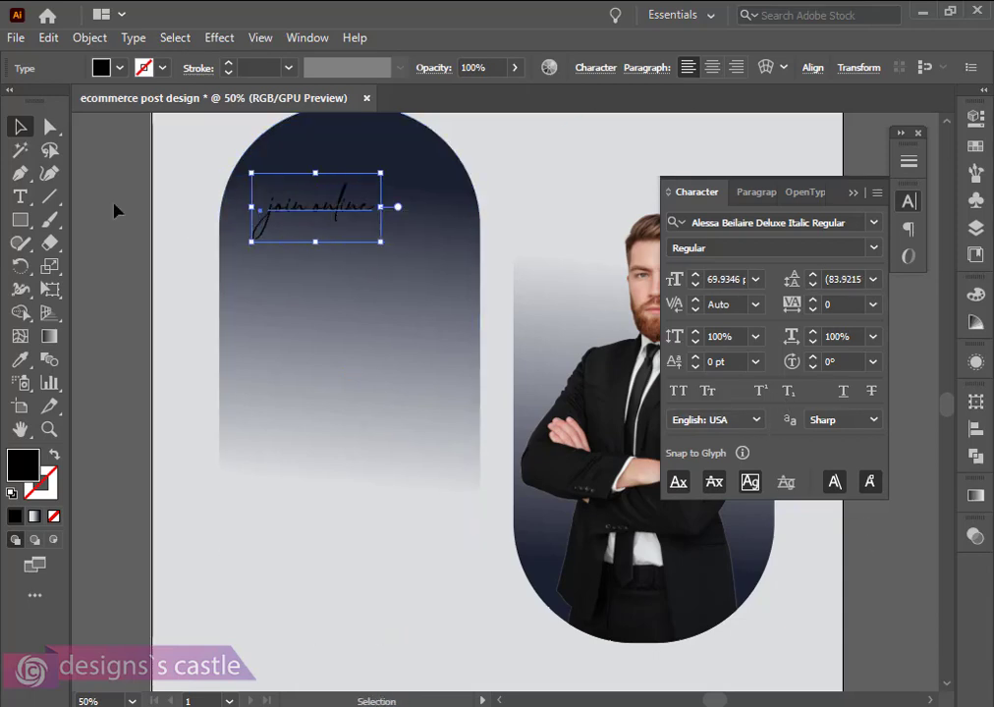
click(111, 495)
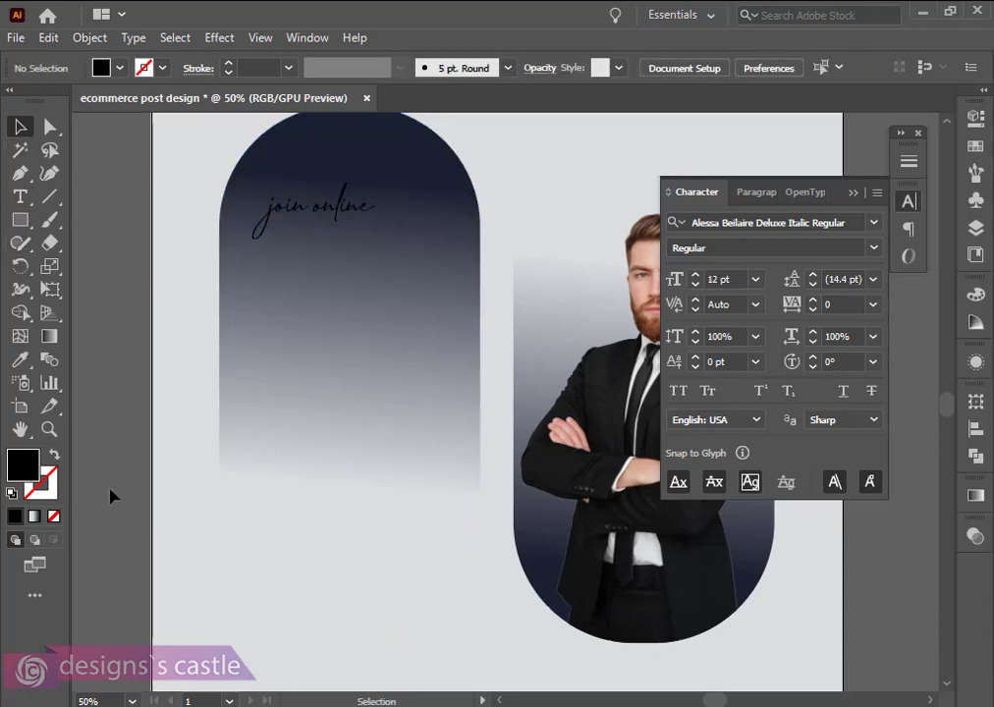
Copy the colour code c7043a from the Notepad notes
key(alt+Tab)
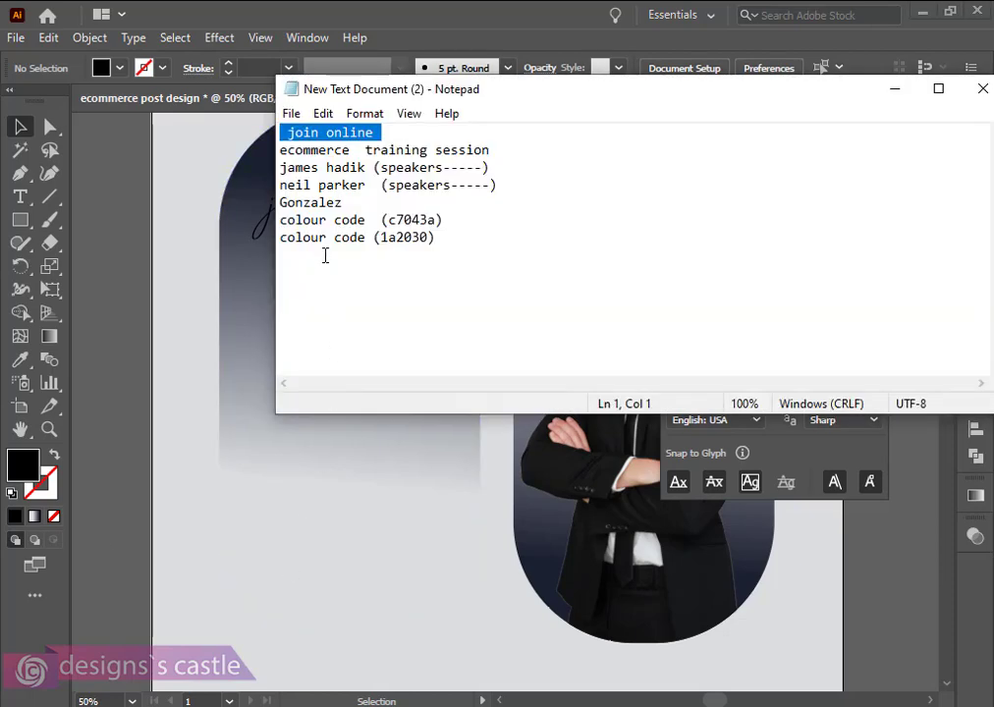
drag(388, 220, 432, 225)
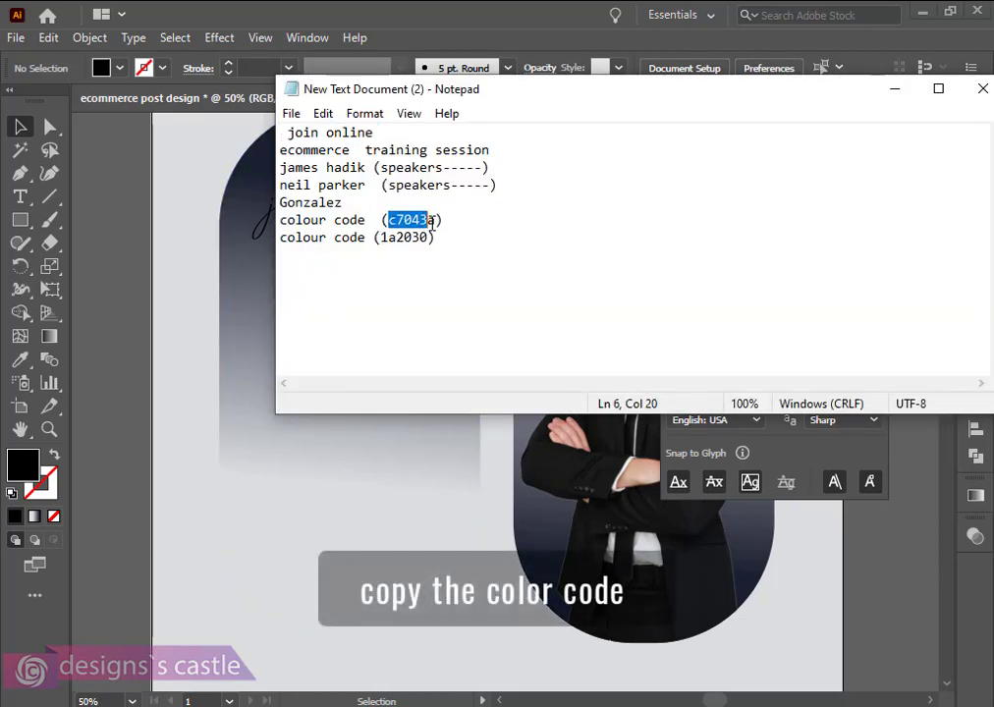
key(alt+Tab)
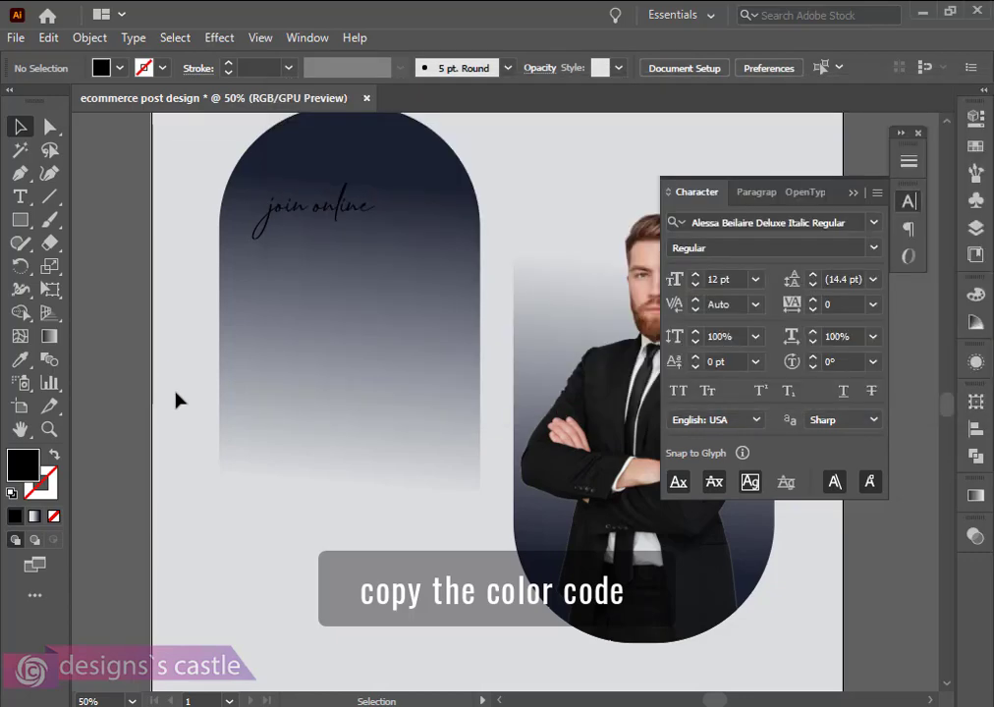
Fill the 'join online' text with crimson #c7043a
click(306, 207)
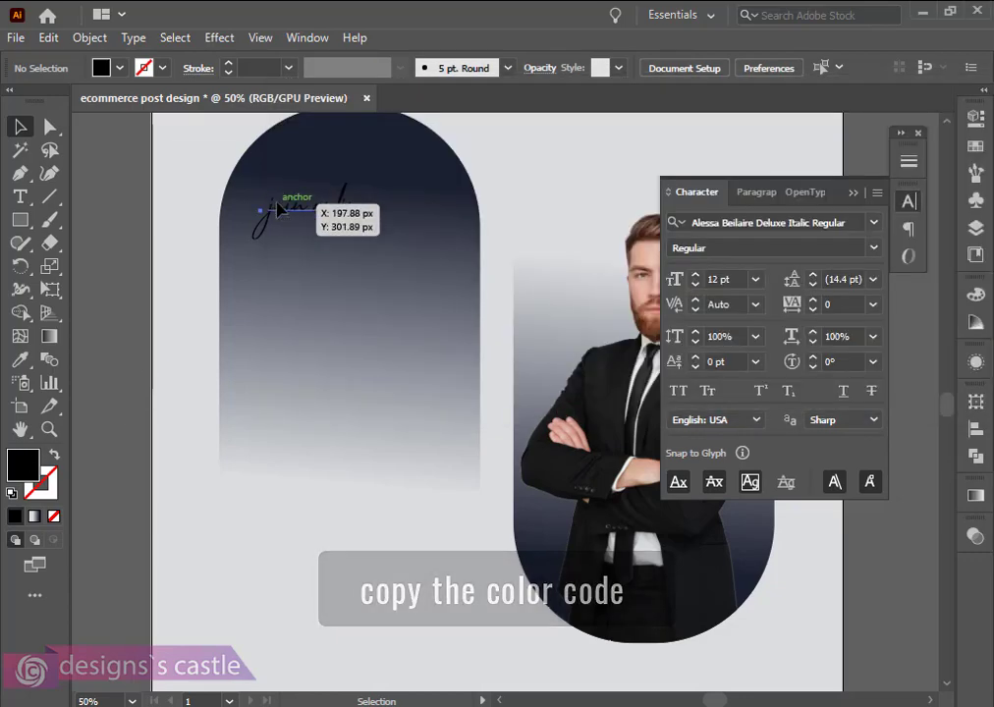
double_click(24, 464)
drag(475, 277, 403, 199)
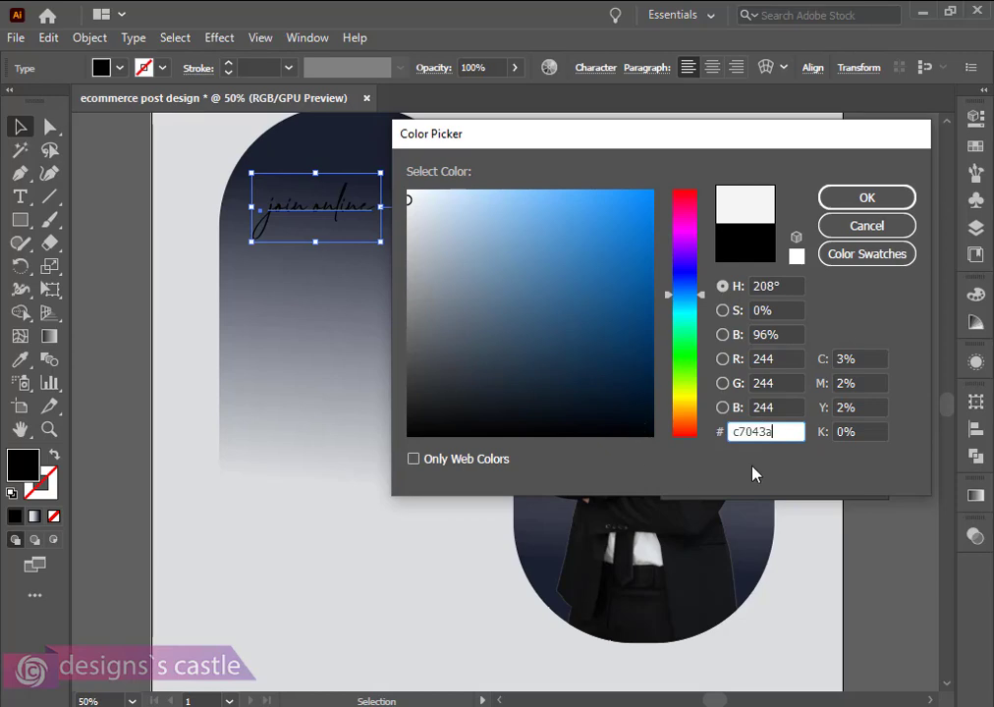
click(866, 198)
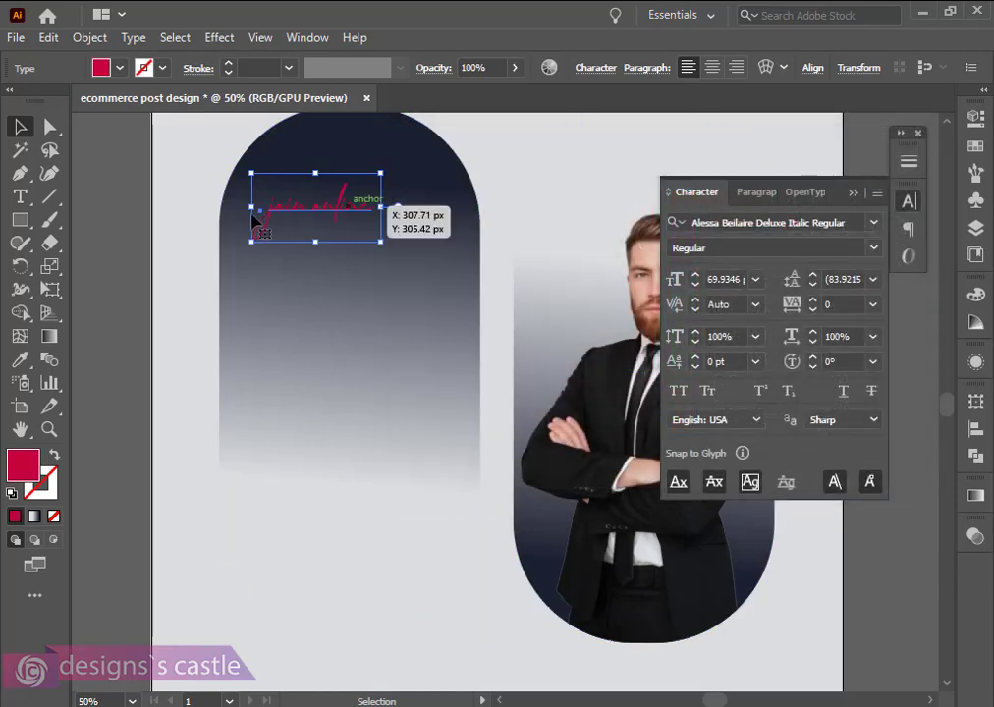
Enlarge 'join online' to about 88 pt and shift it slightly right
mouse_move(383, 247)
mouse_down()
mouse_move(400, 266)
mouse_move(400, 257)
mouse_up()
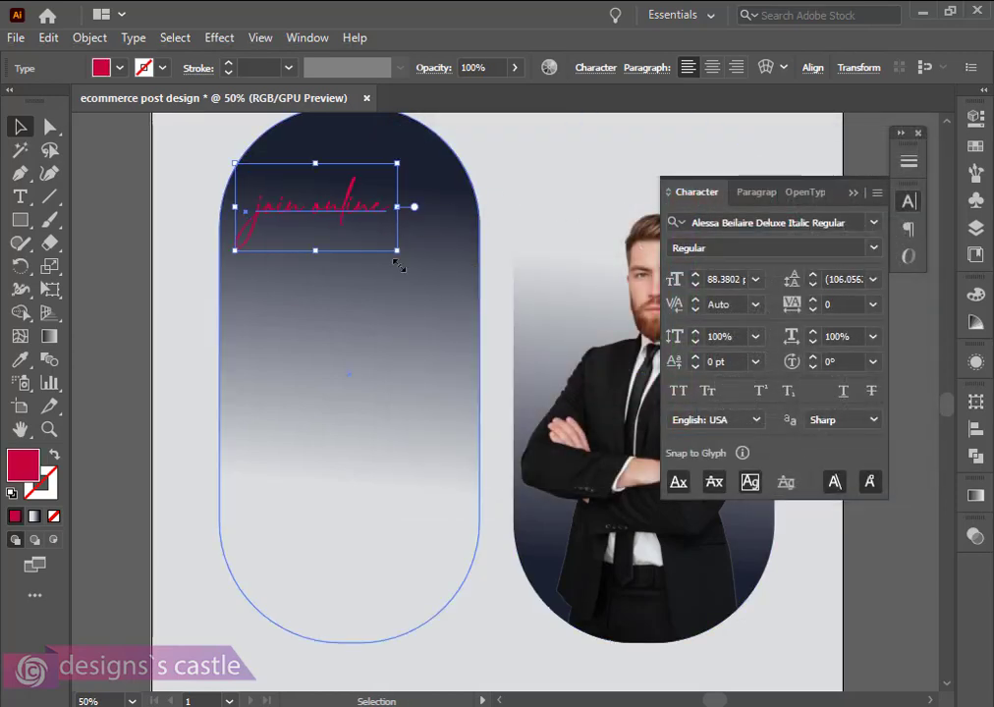
drag(316, 216, 328, 215)
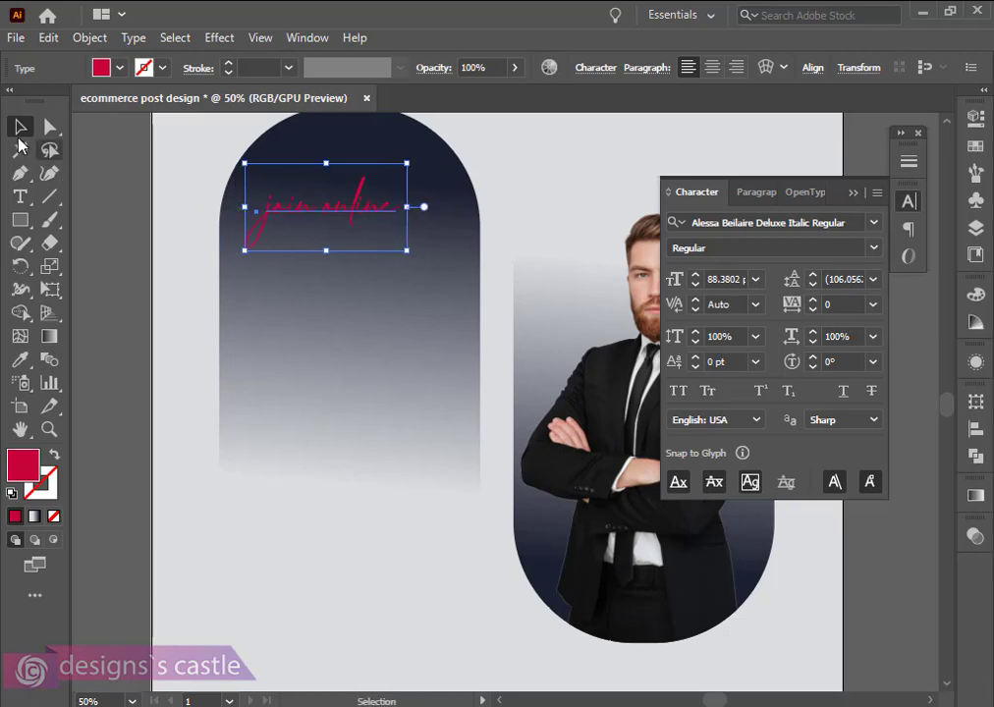
click(169, 178)
scroll(328, 361, down, 2)
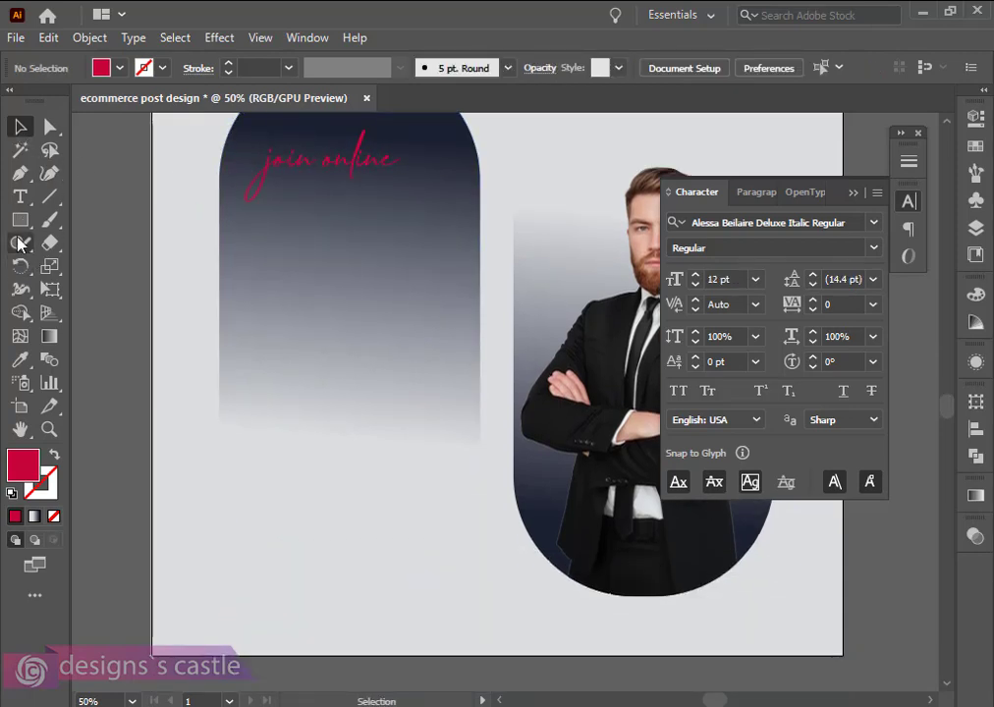
Add an all-caps ECOMMERCE text line in Metropolis inside the arch
click(26, 200)
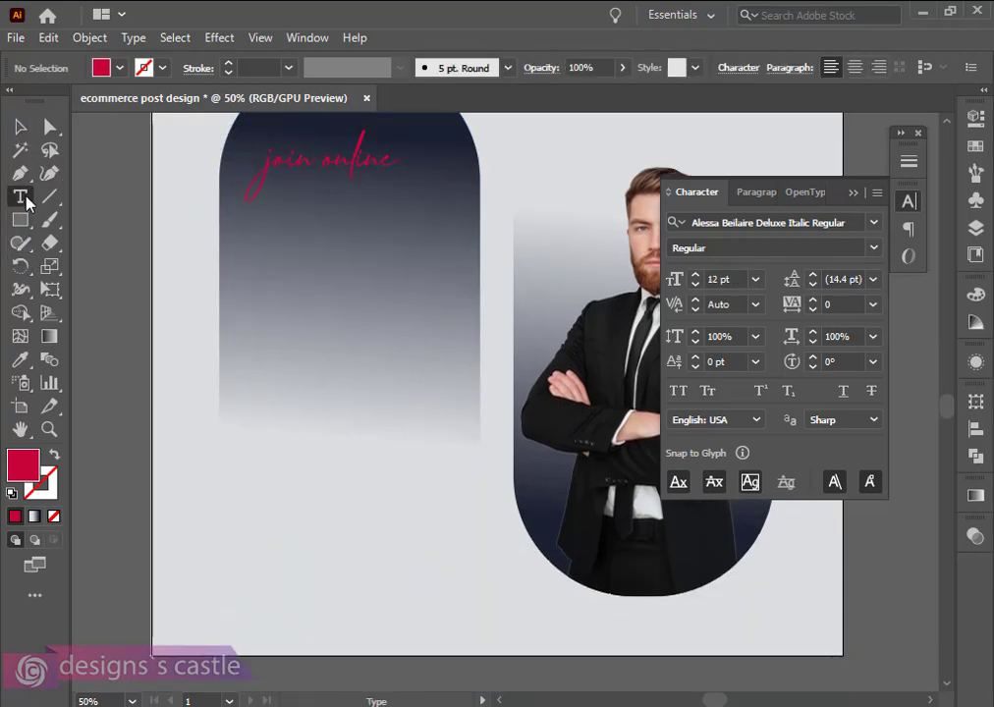
click(282, 232)
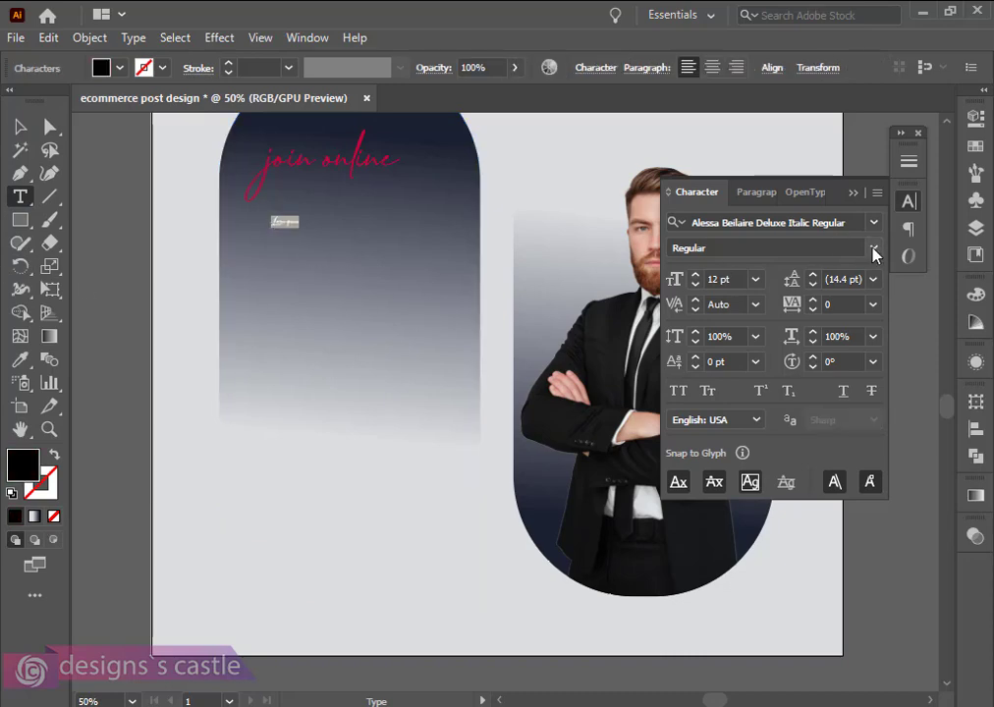
click(873, 223)
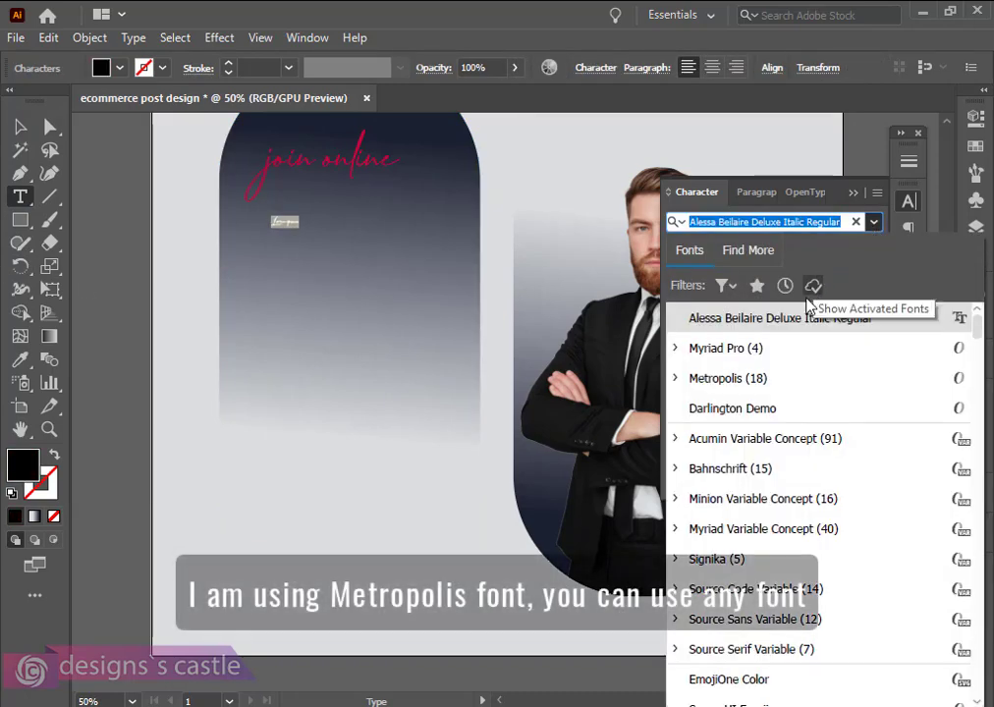
click(769, 377)
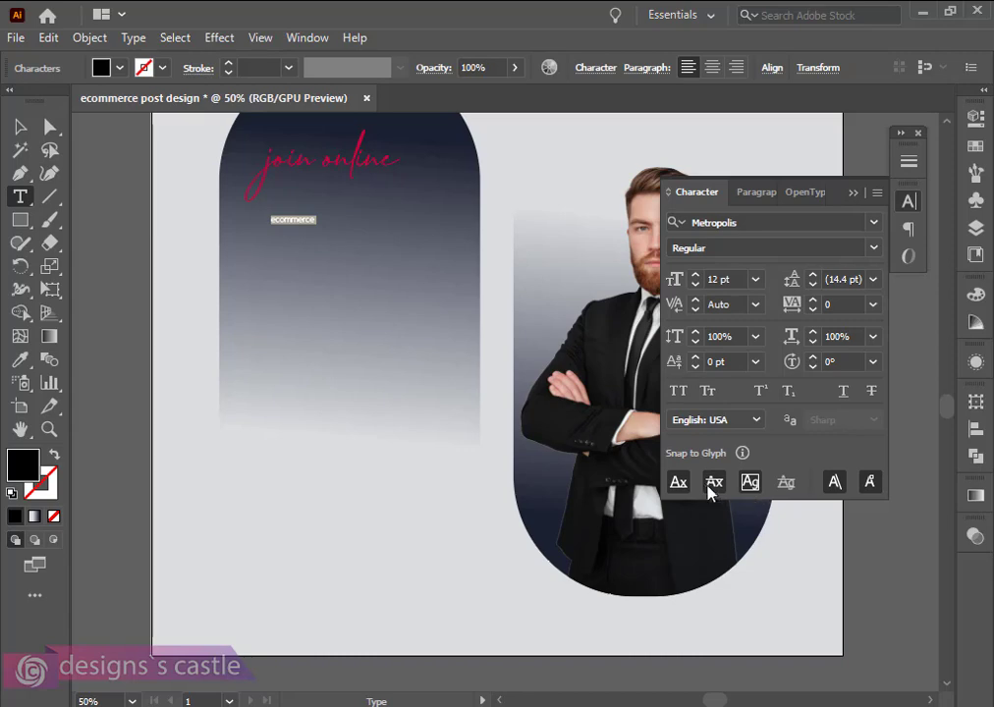
key(ctrl)
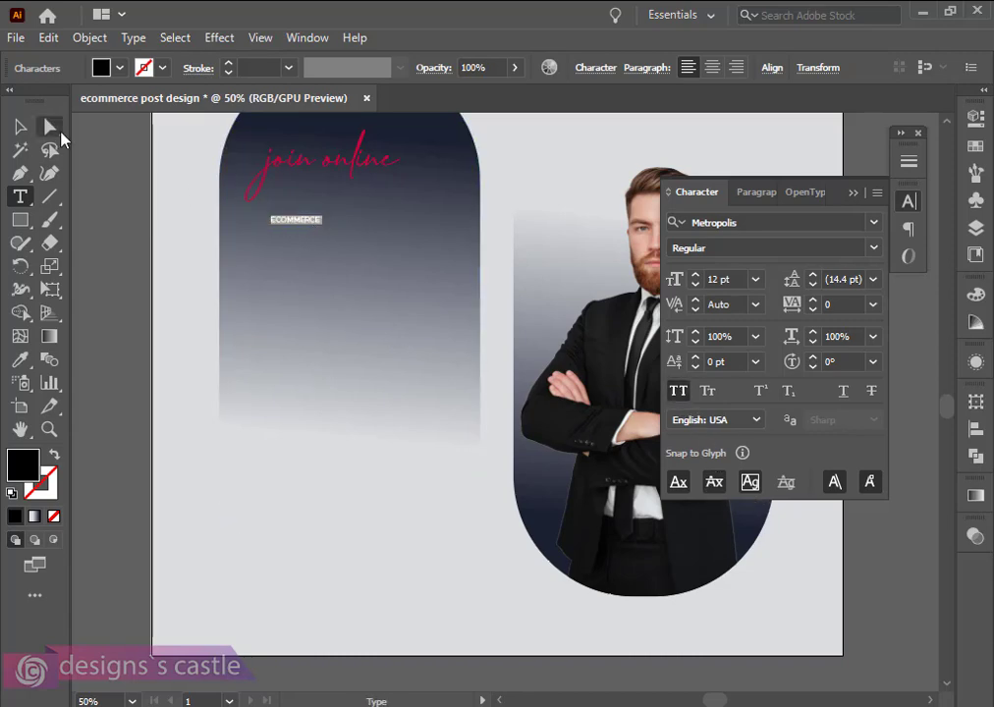
Scale ECOMMERCE to about 30 pt, place it below 'join online', and shift 'join online' left
click(20, 126)
drag(327, 234, 354, 235)
drag(291, 227, 314, 214)
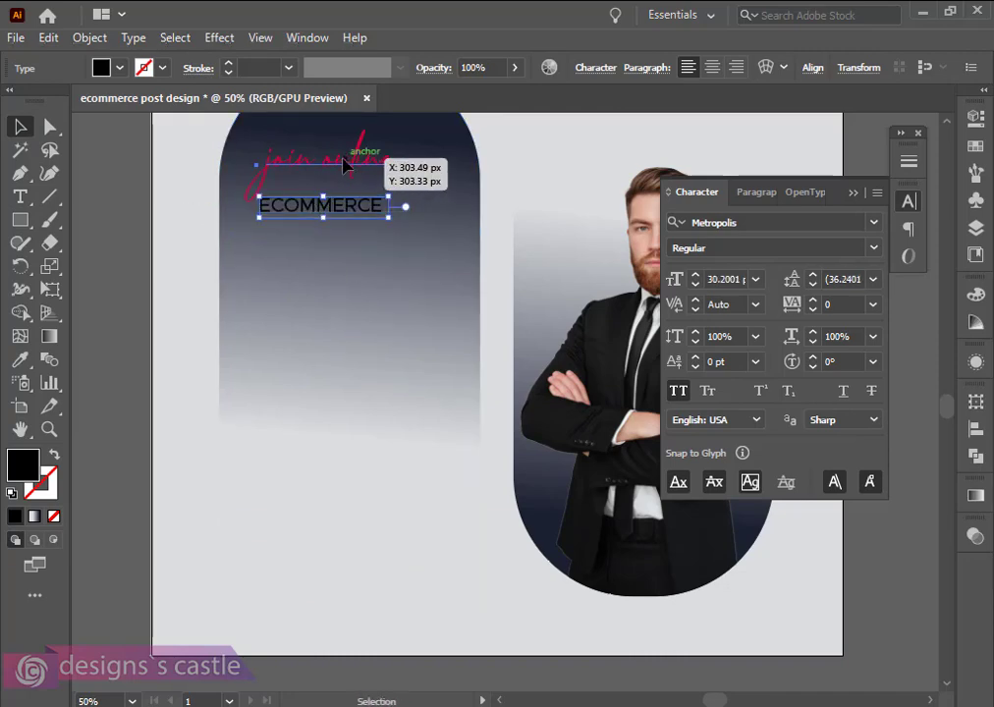
drag(359, 168, 339, 169)
shift+click(354, 229)
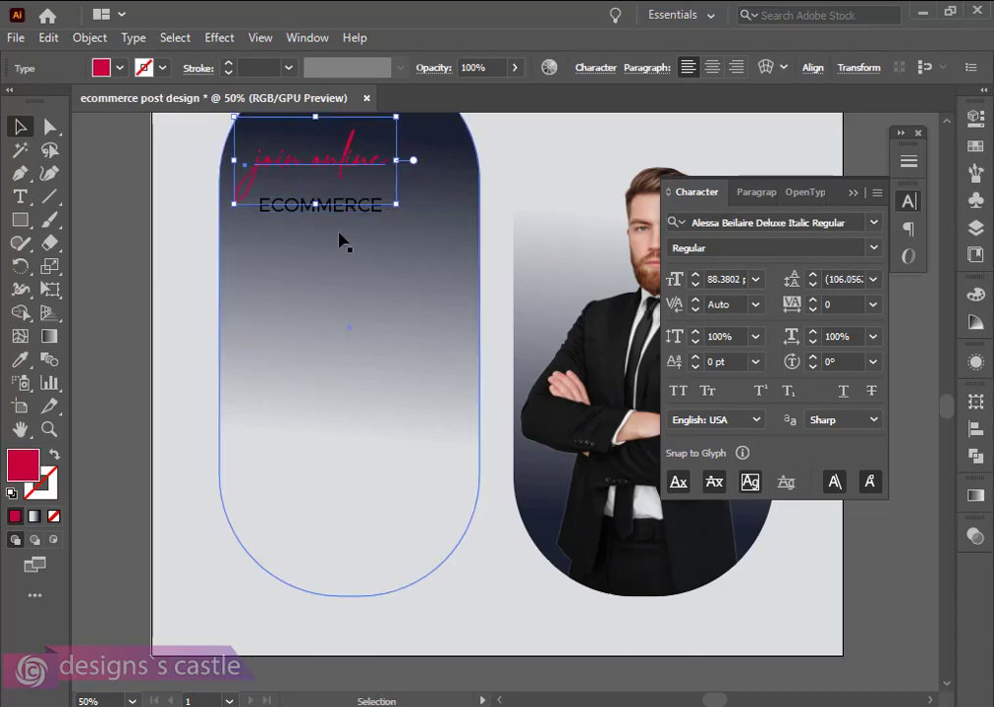
click(188, 256)
click(318, 261)
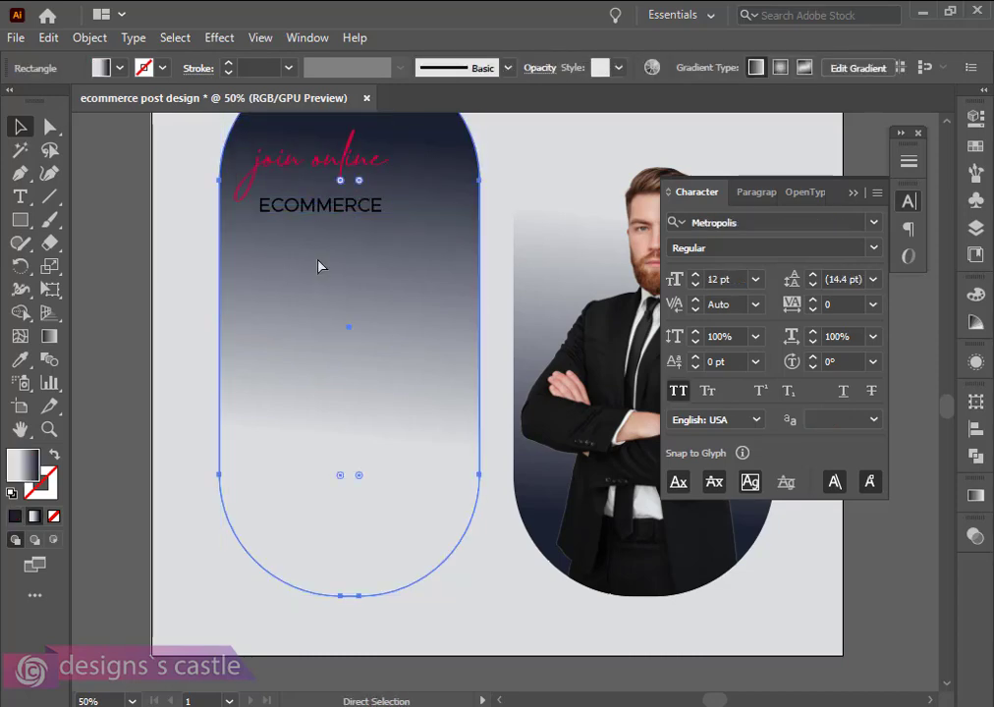
Lock the gradient arch via Object > Lock > Selection, then nudge ECOMMERCE up at about 35 pt
key(v)
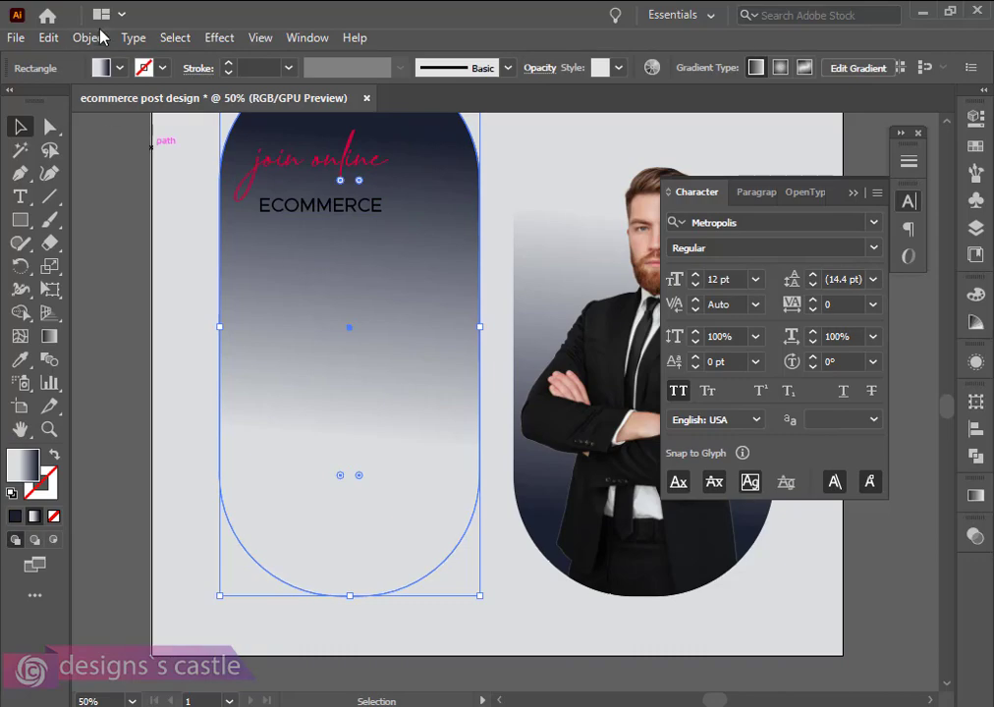
click(48, 38)
click(82, 35)
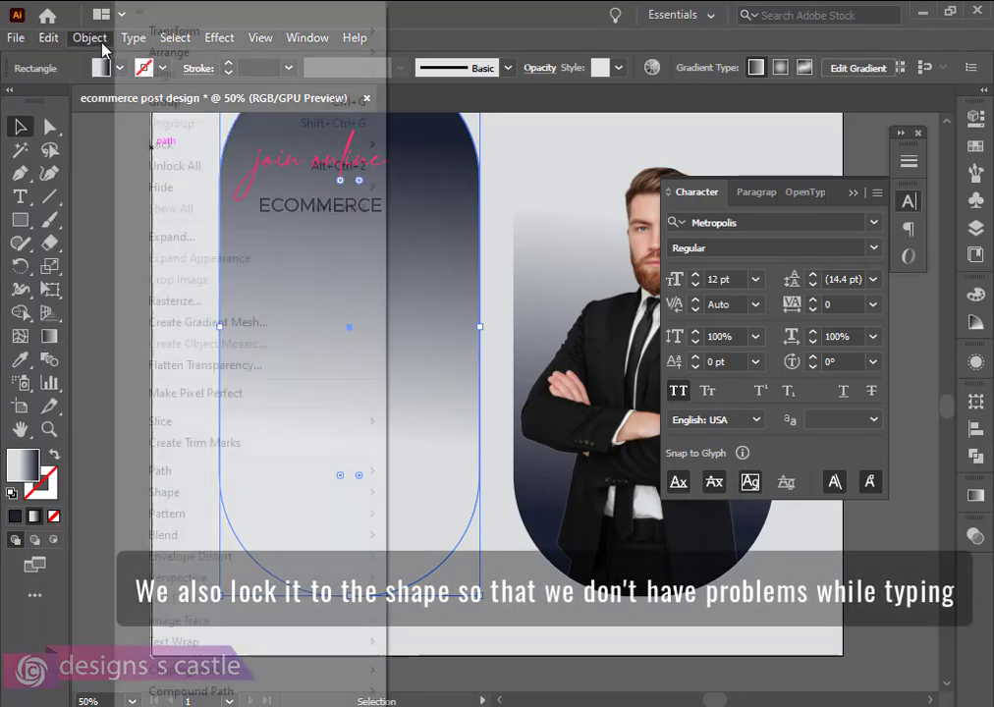
click(82, 36)
mouse_move(163, 146)
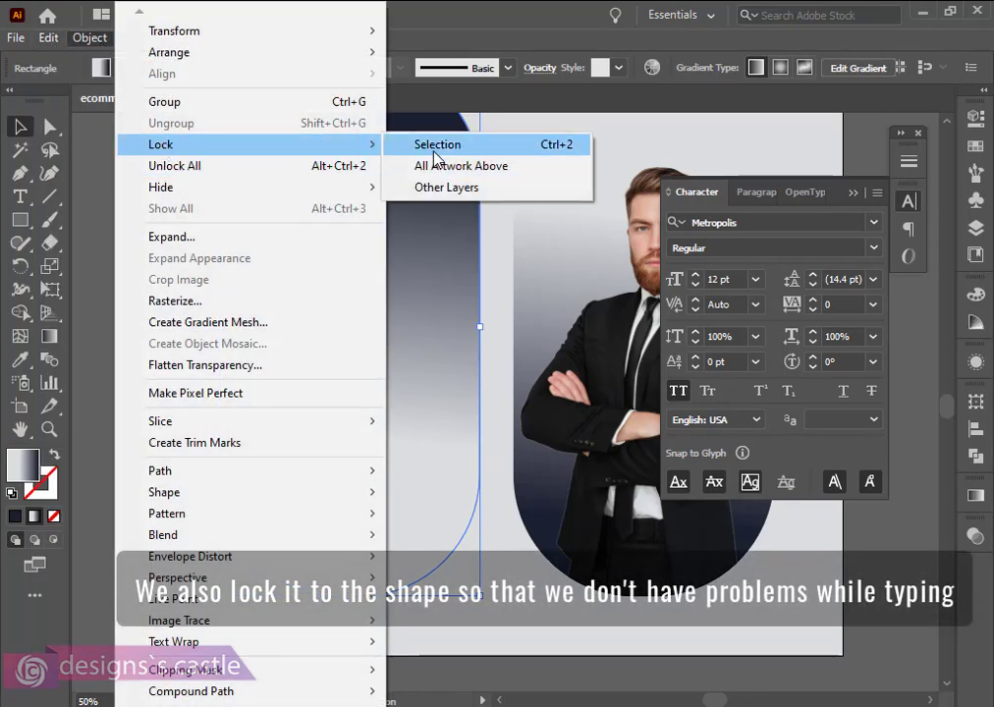
click(437, 152)
drag(353, 350, 377, 352)
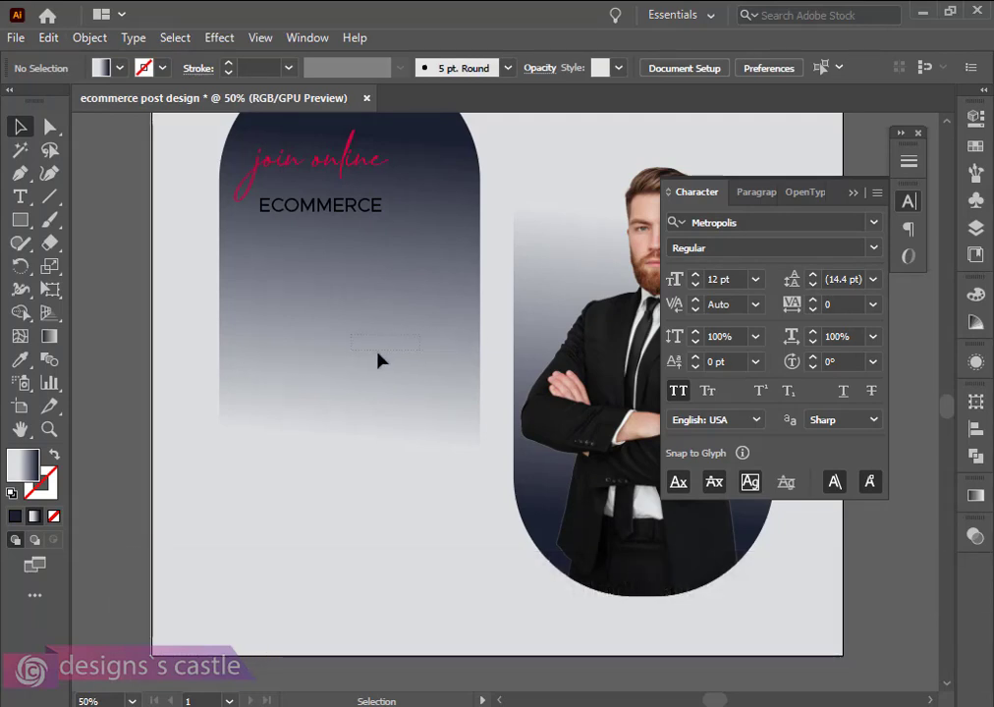
drag(337, 207, 317, 211)
Set ECOMMERCE to Metropolis Medium and reposition it under 'join online'
click(366, 215)
click(364, 196)
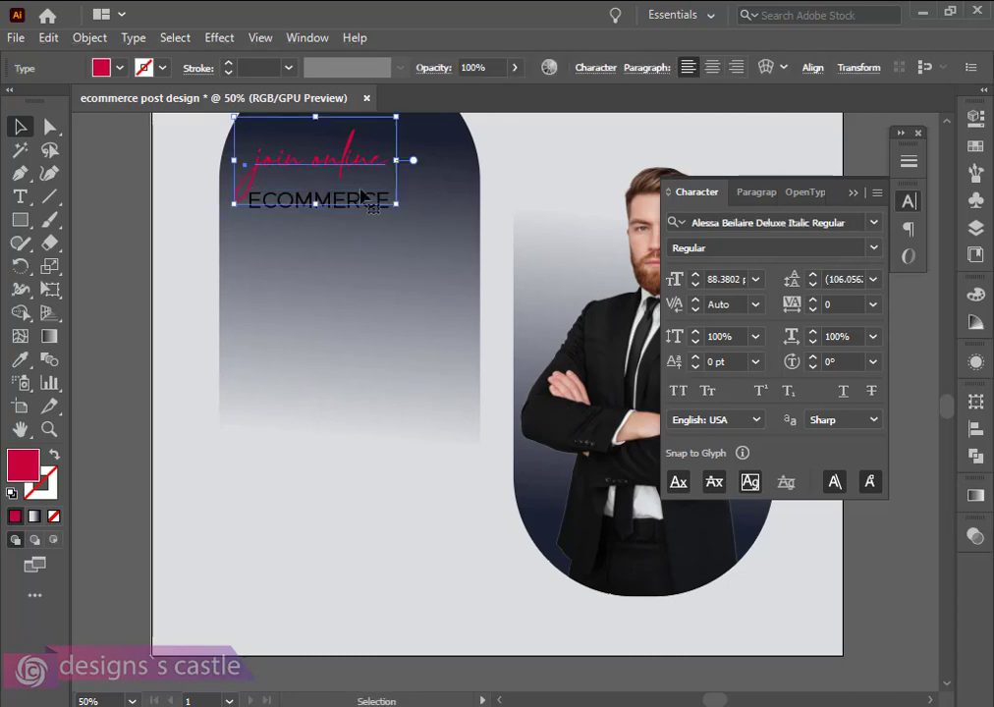
click(375, 204)
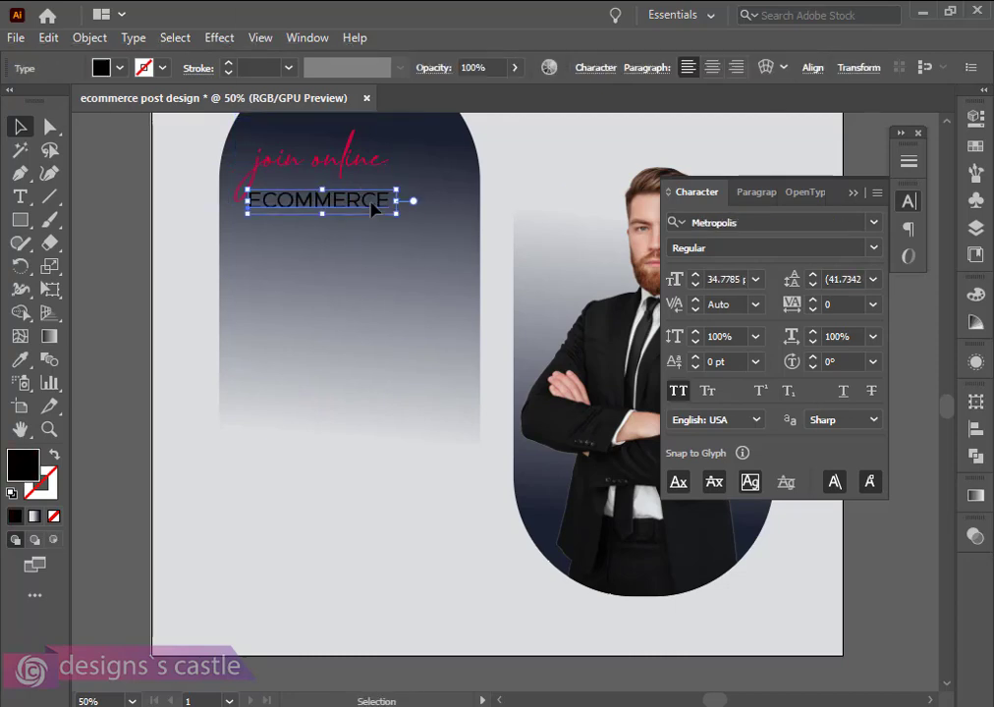
click(870, 256)
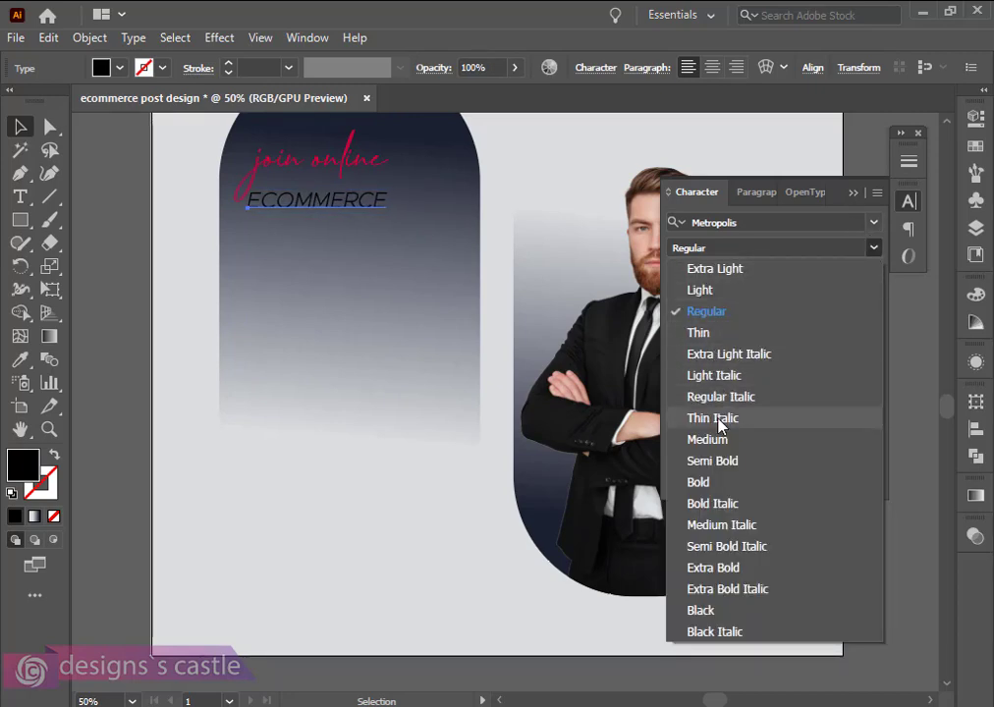
click(712, 440)
mouse_move(310, 218)
mouse_down()
mouse_move(298, 206)
mouse_move(311, 202)
mouse_up()
click(298, 249)
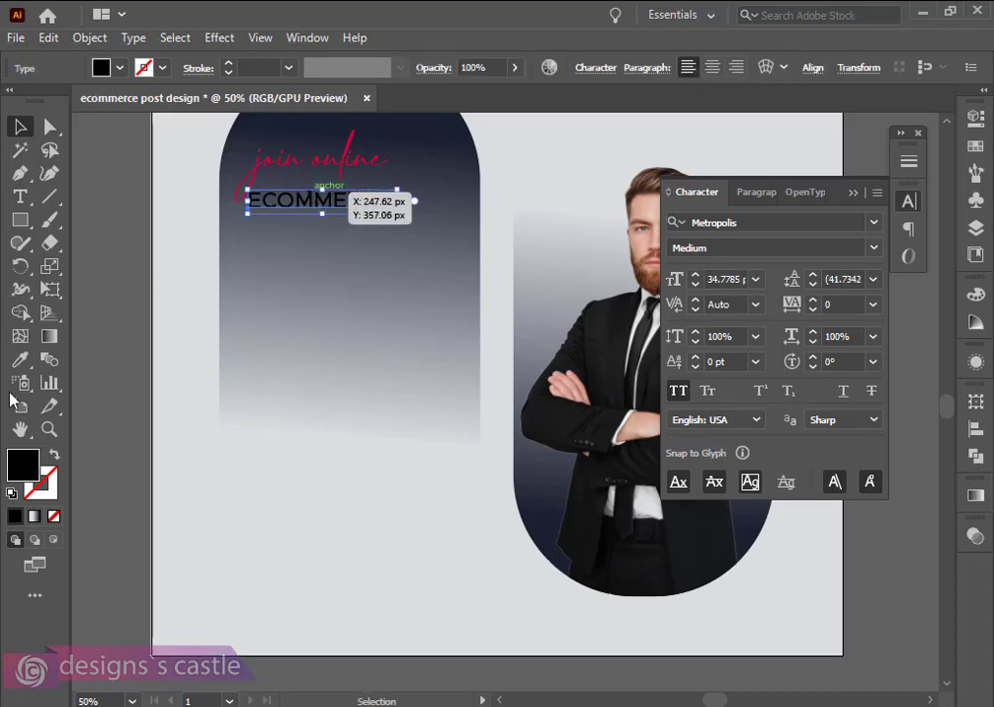
Fill ECOMMERCE with white and Alt-drag a duplicate directly below it
click(20, 359)
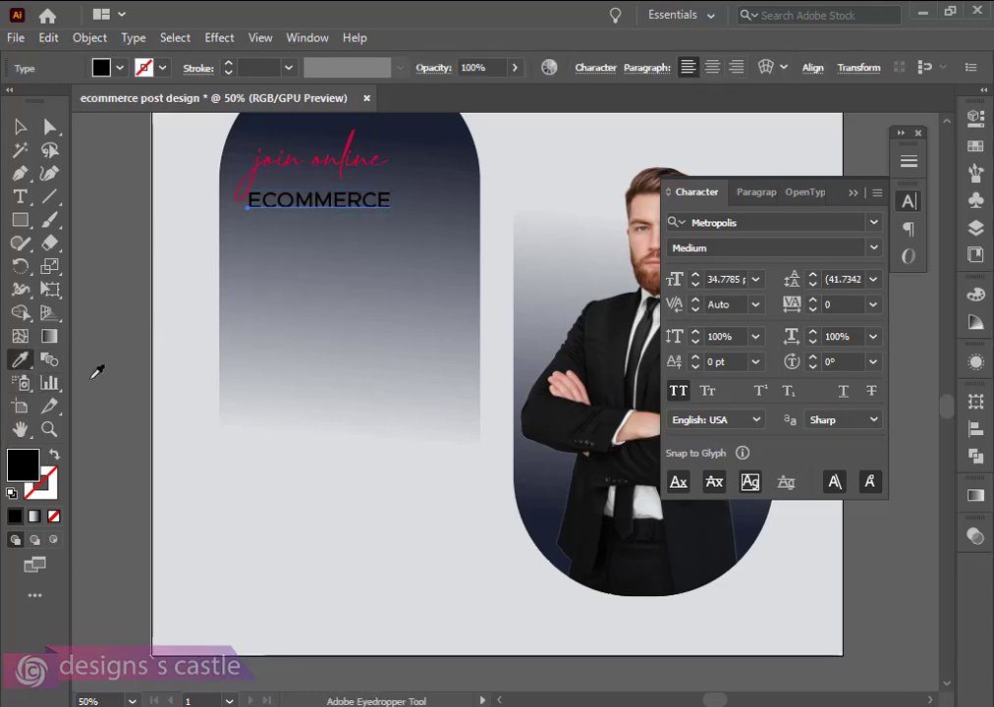
double_click(23, 465)
drag(410, 195, 406, 188)
click(866, 199)
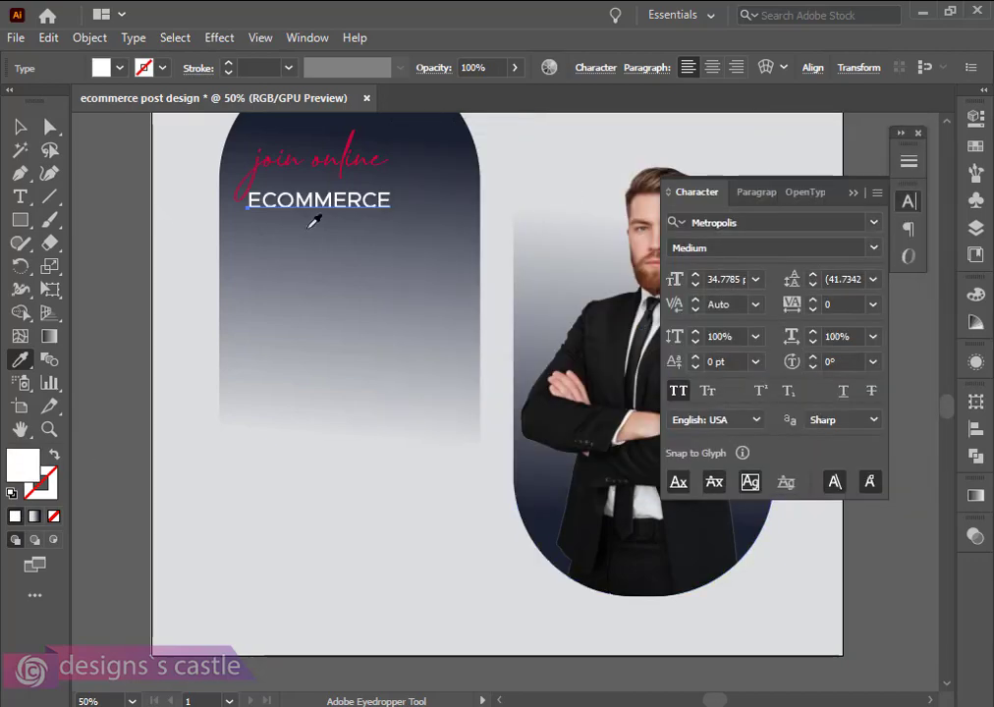
click(19, 126)
click(344, 251)
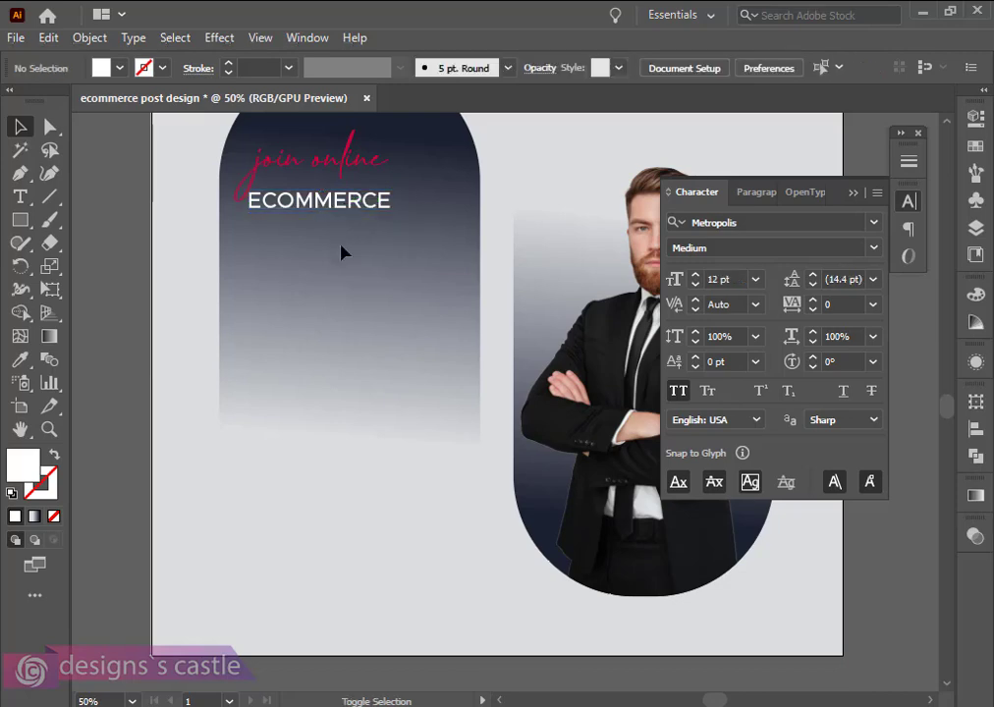
drag(324, 215, 322, 242)
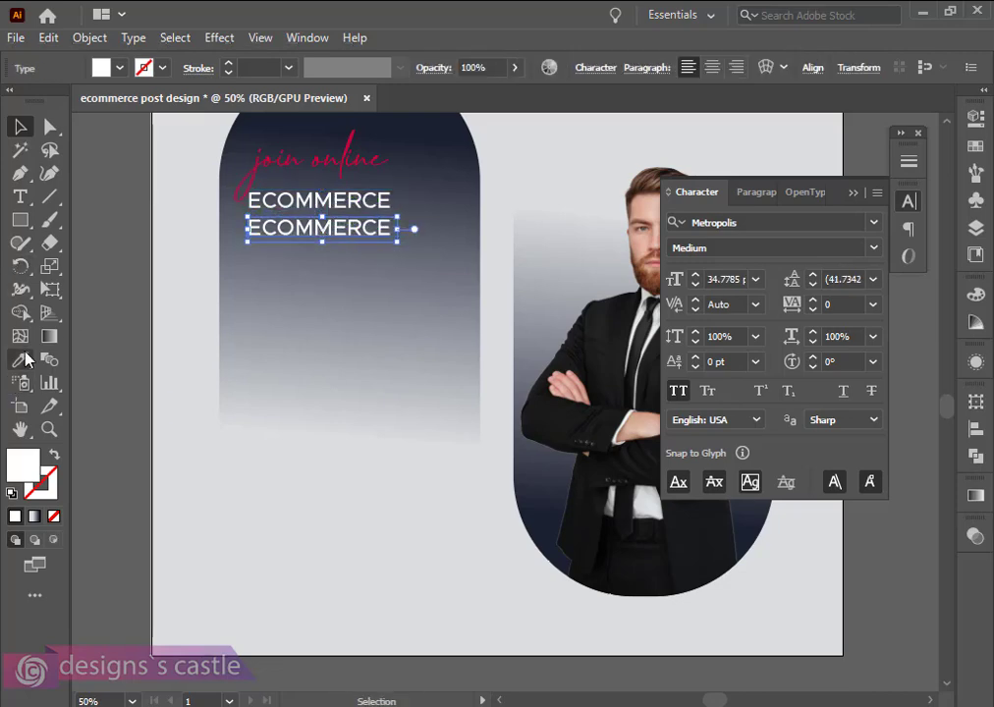
Retype the copied line as TRAINING, make it Metropolis Bold, and scale it to about 59.6 pt
click(20, 196)
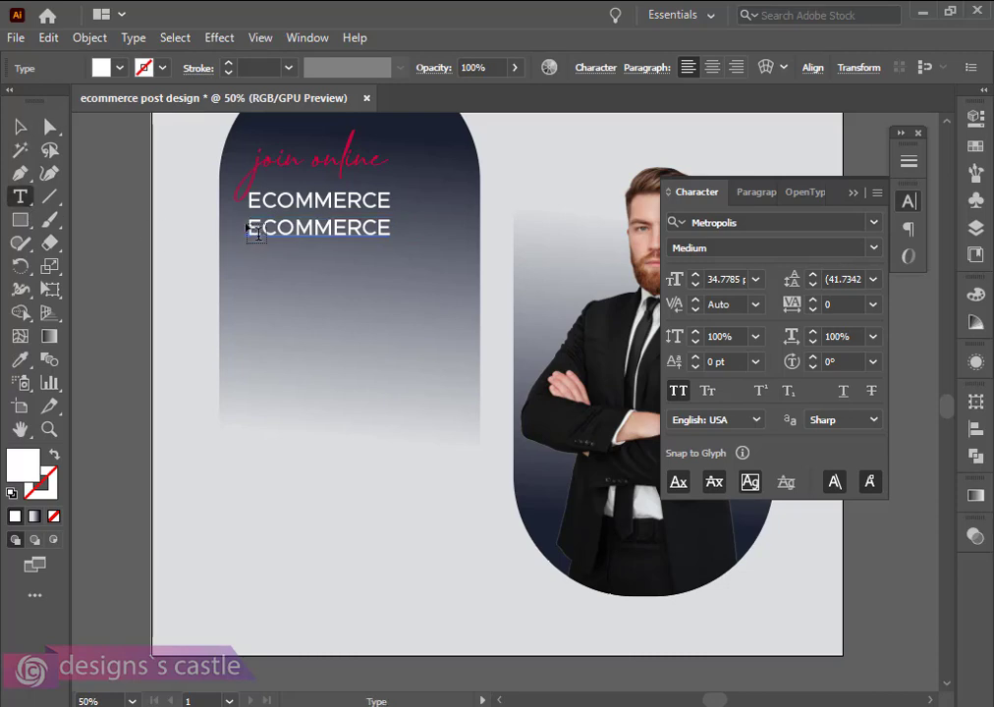
drag(350, 227, 475, 234)
text(TRA)
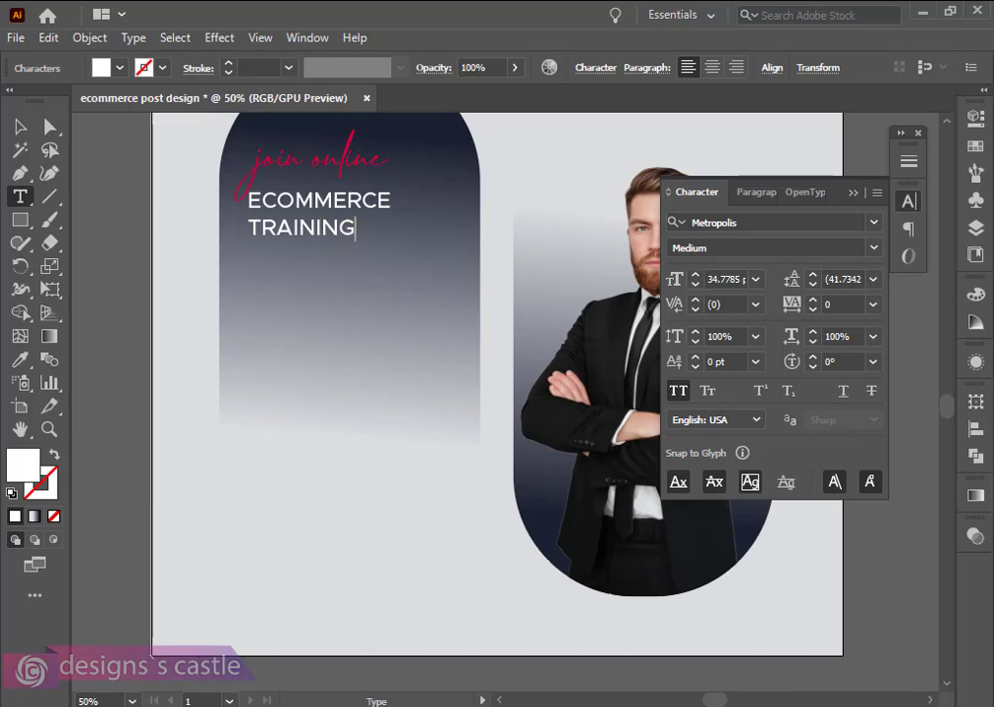
text(INING)
click(20, 127)
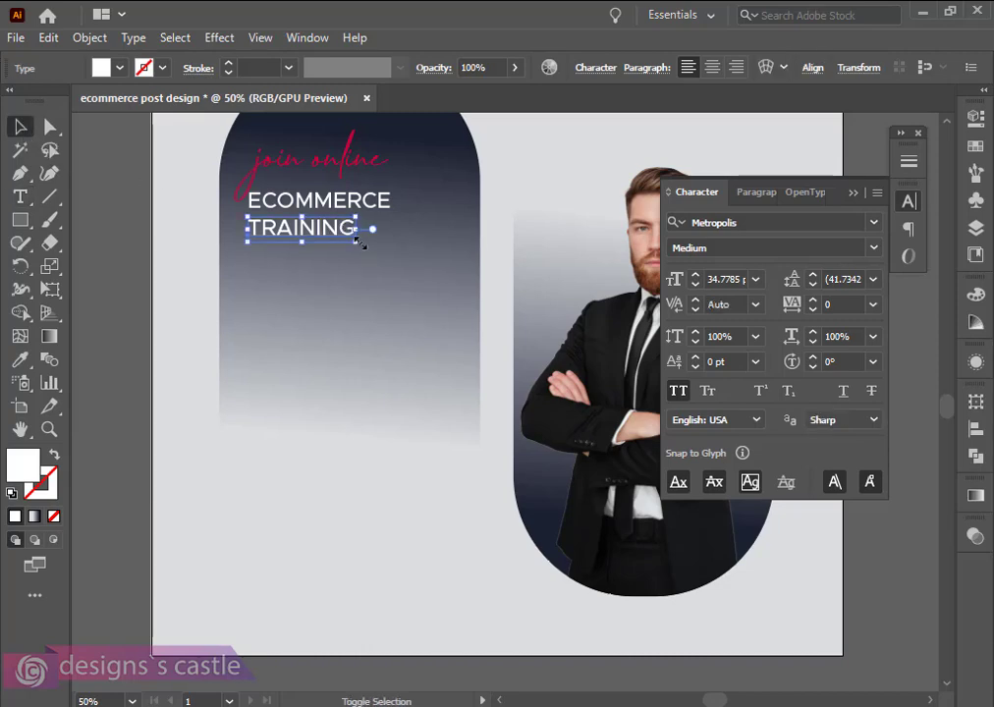
drag(360, 241, 407, 269)
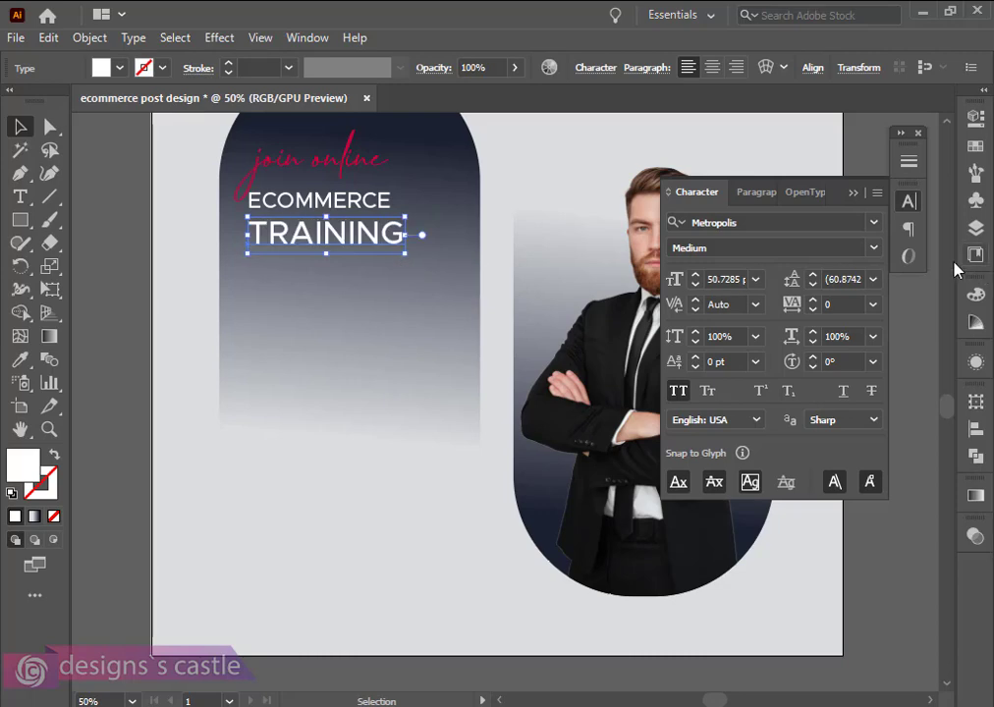
click(873, 248)
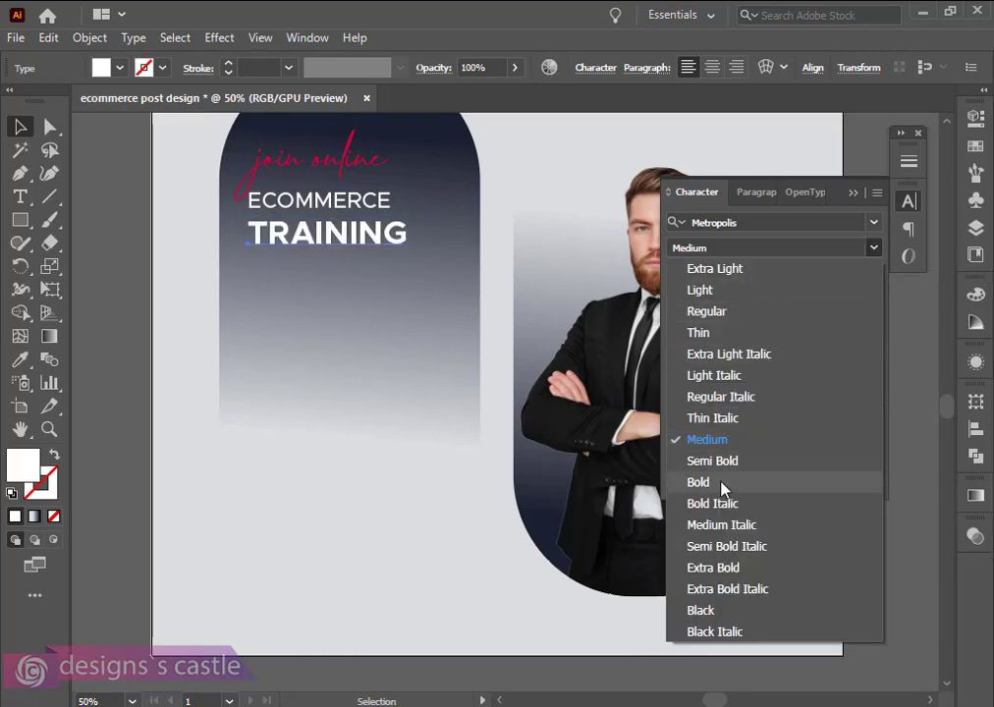
click(722, 485)
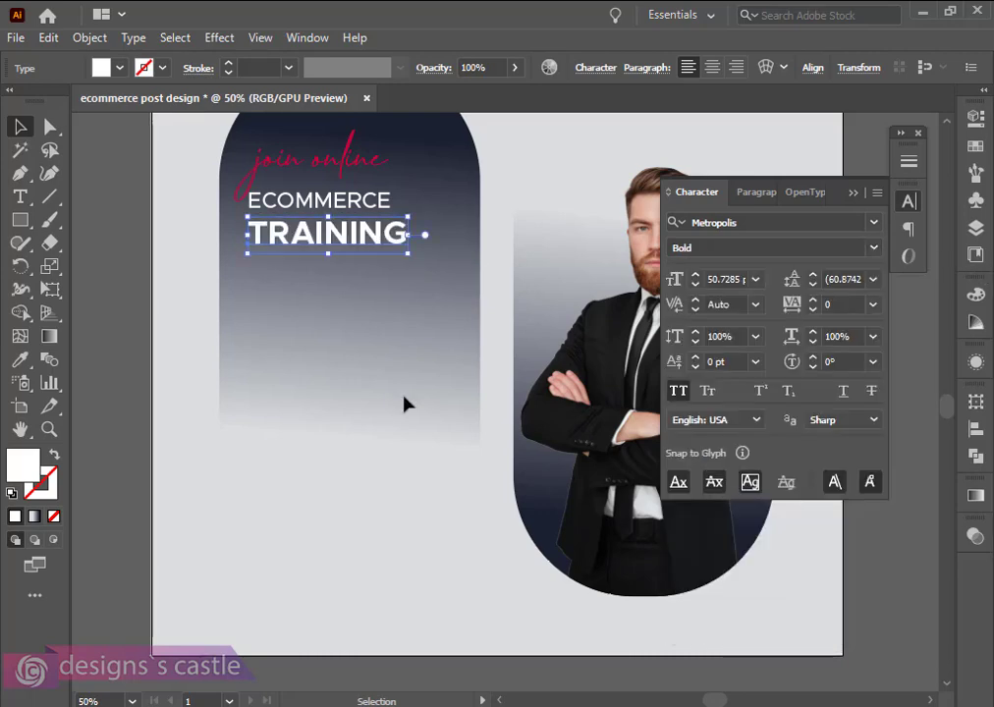
drag(409, 256, 436, 293)
Duplicate TRAINING below, retype it as SESSION, and move it up close to TRAINING
shift+click(324, 196)
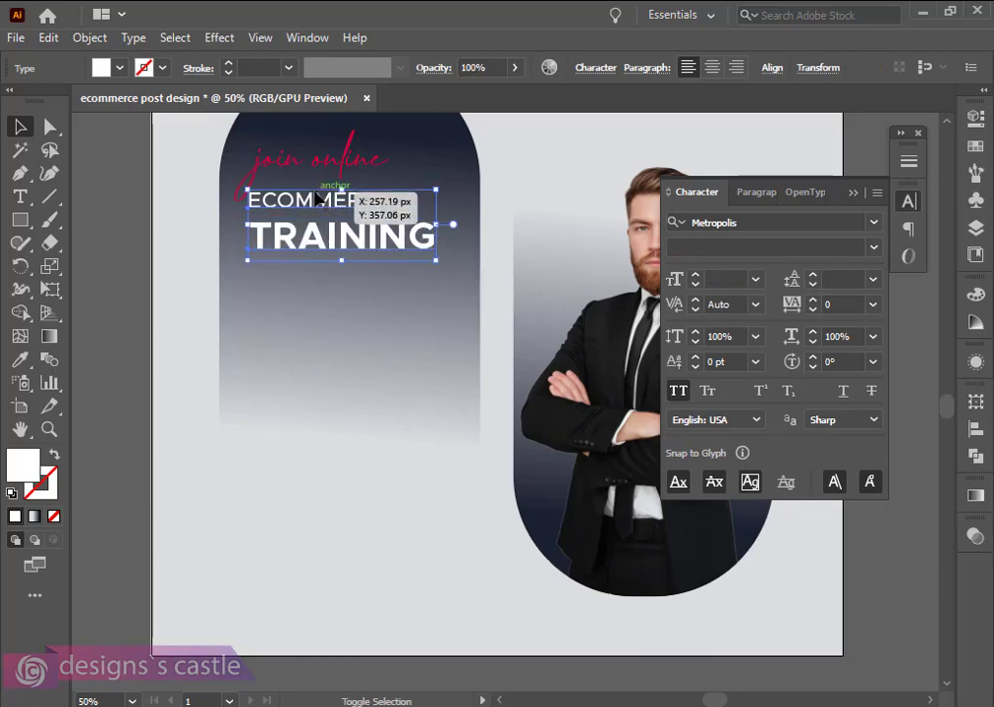
click(337, 326)
drag(322, 254, 318, 285)
key(t)
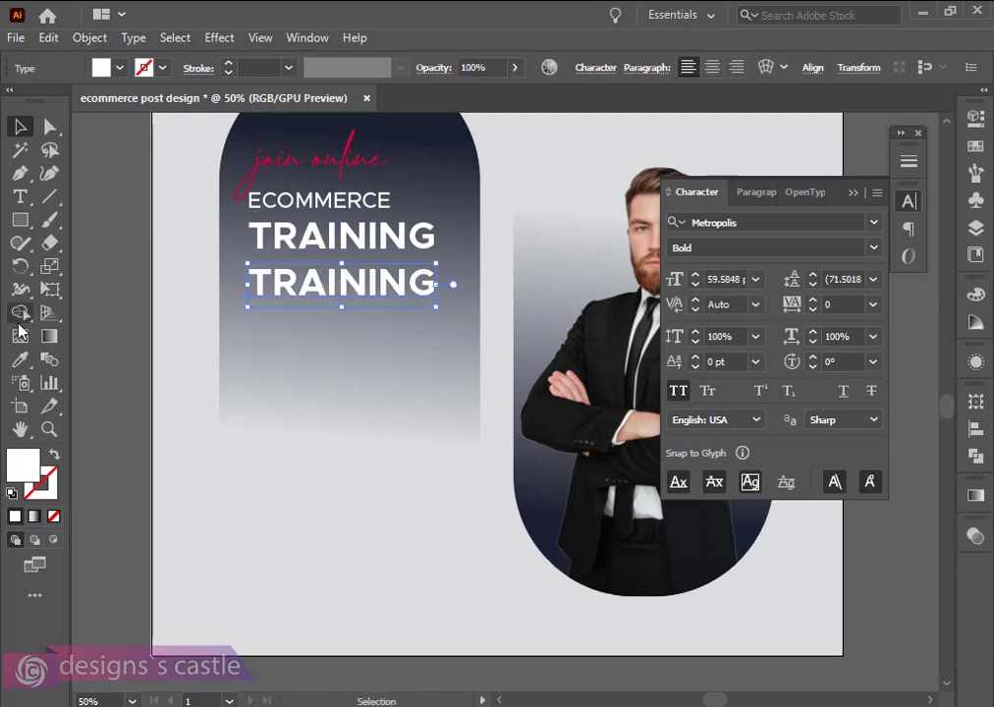
drag(250, 279, 508, 282)
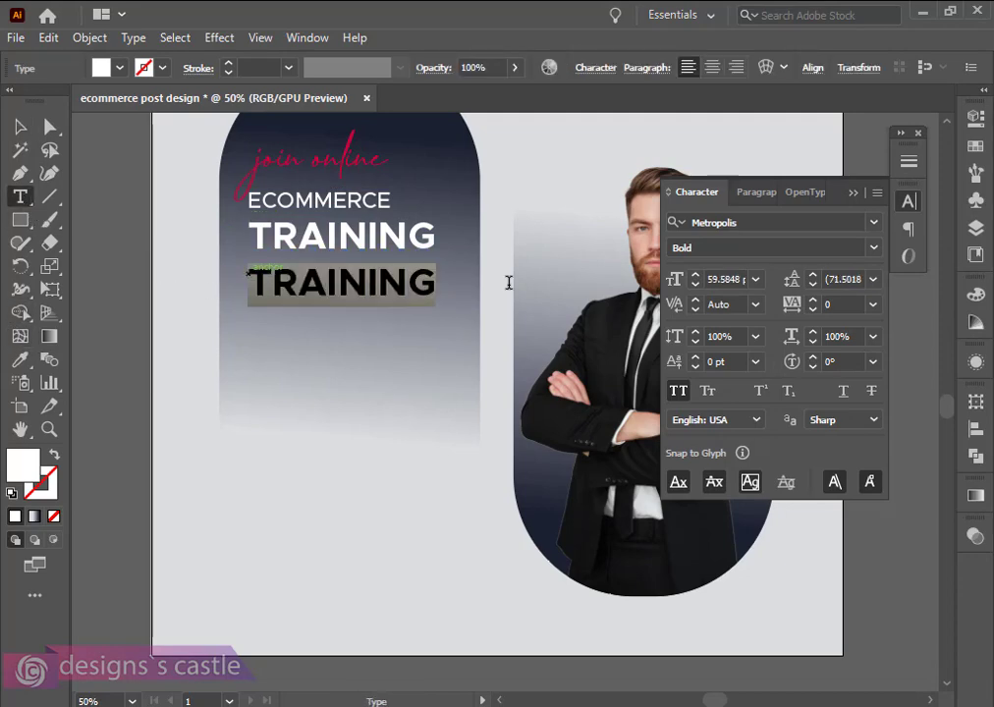
text(SE)
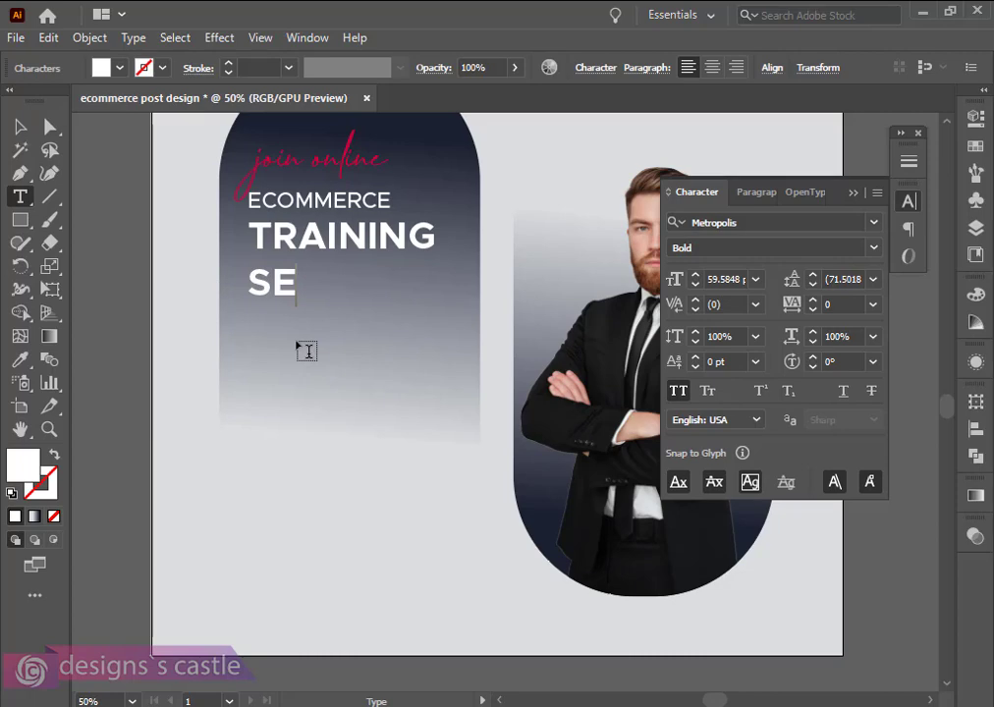
text(SSION)
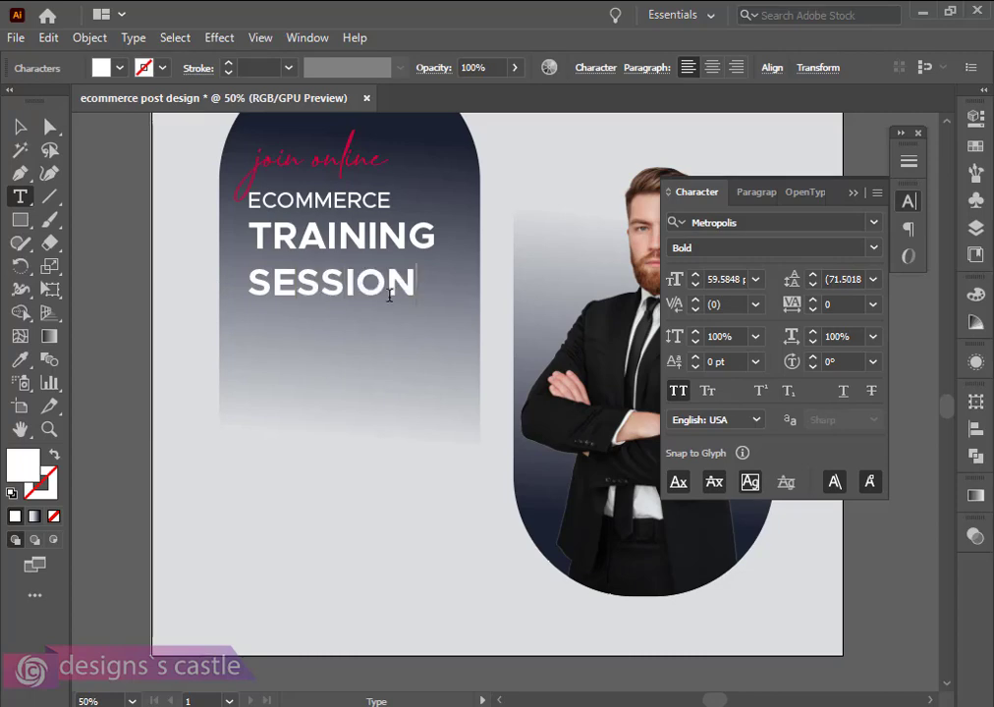
click(21, 128)
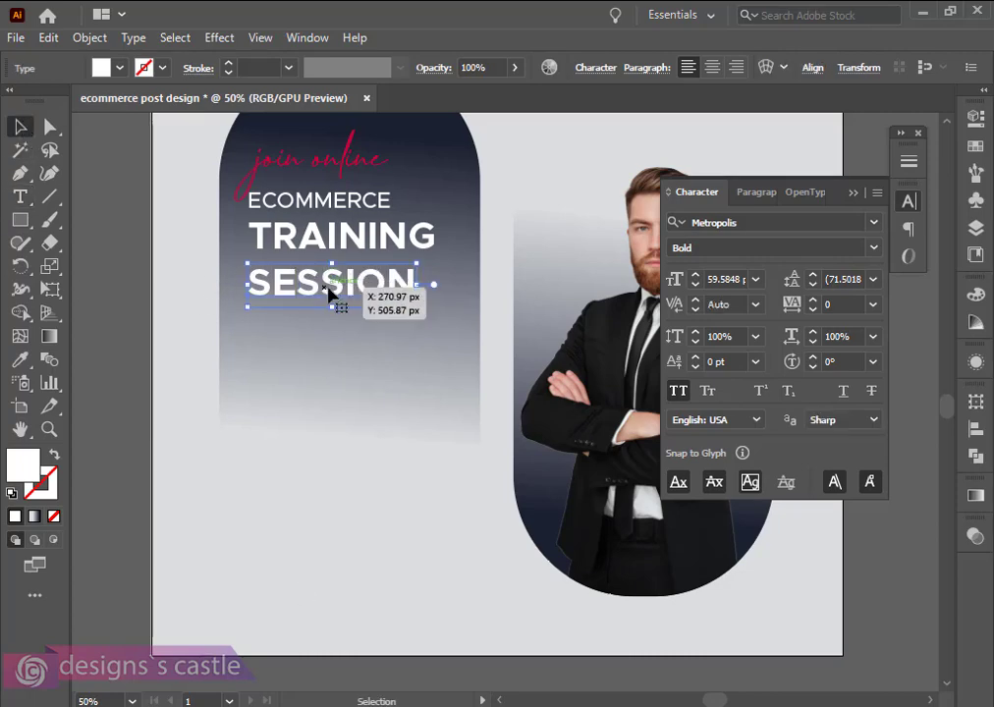
mouse_move(330, 292)
mouse_down()
mouse_move(329, 282)
mouse_move(345, 288)
mouse_up()
shift+click(308, 147)
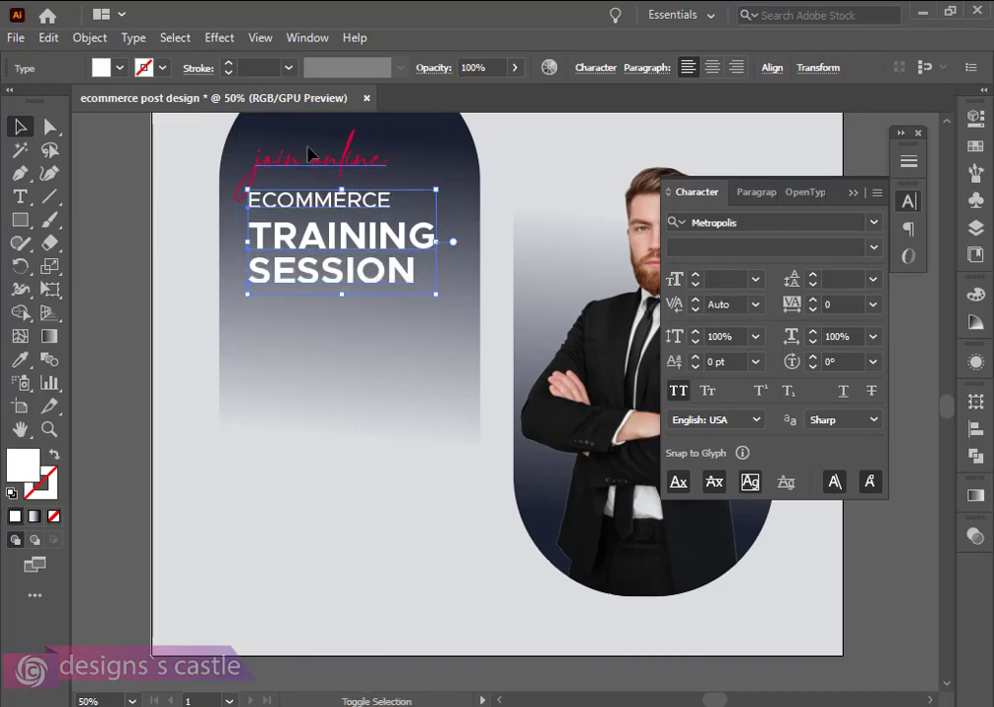
Enlarge TRAINING and SESSION to about 67.6 pt and fine-tune SESSION and ECOMMERCE positions
click(770, 68)
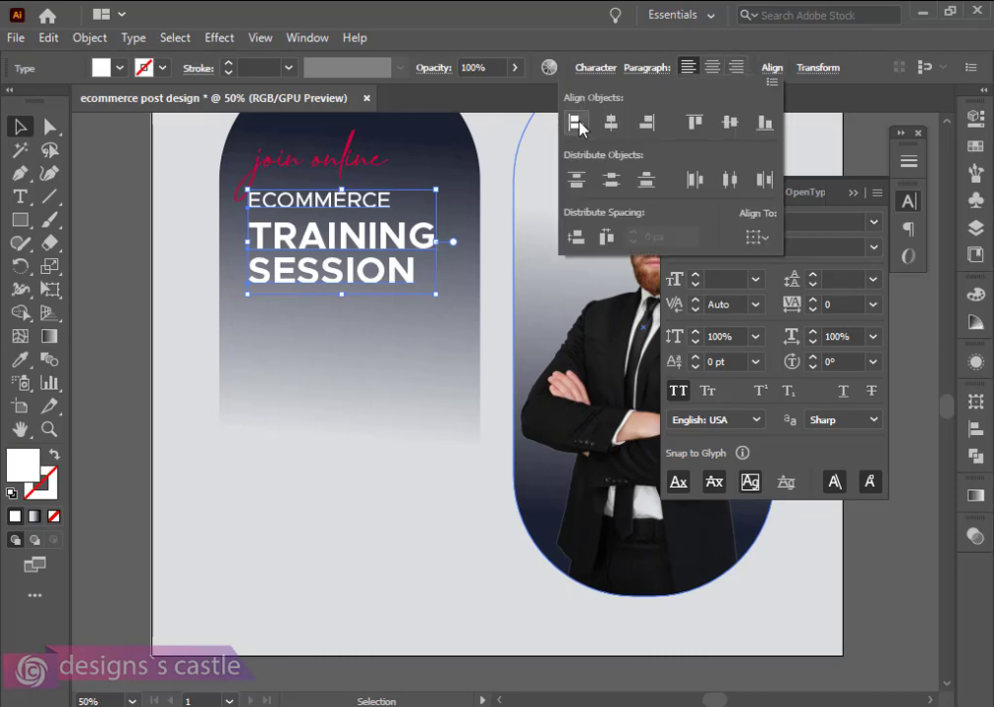
click(366, 337)
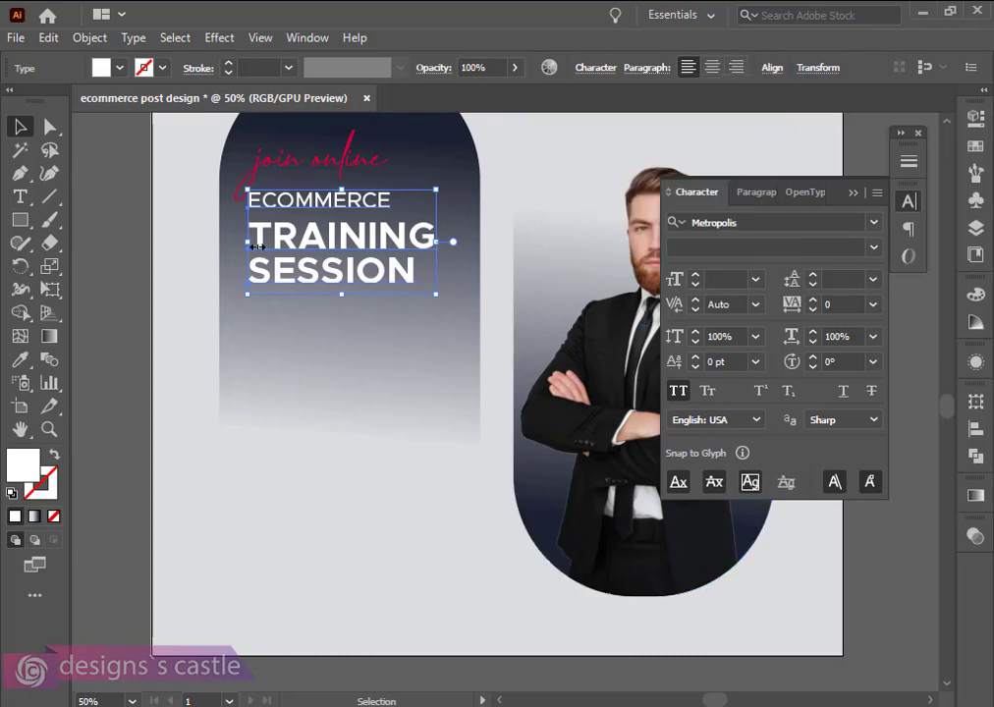
click(324, 396)
click(317, 263)
click(308, 239)
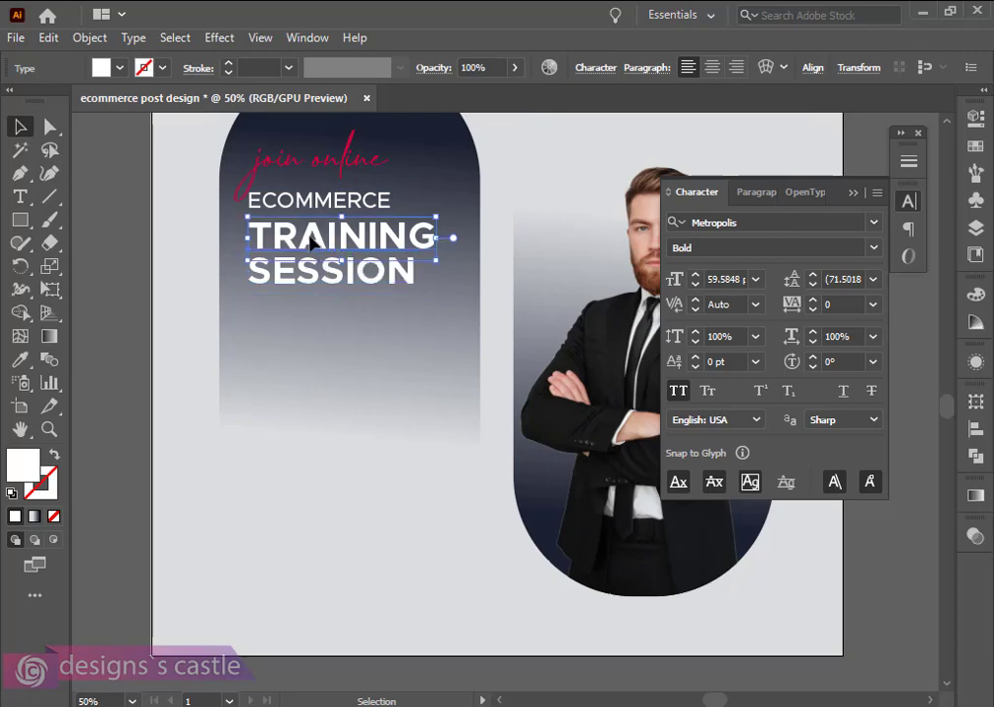
drag(439, 262, 460, 287)
drag(339, 283, 337, 285)
drag(418, 294, 448, 328)
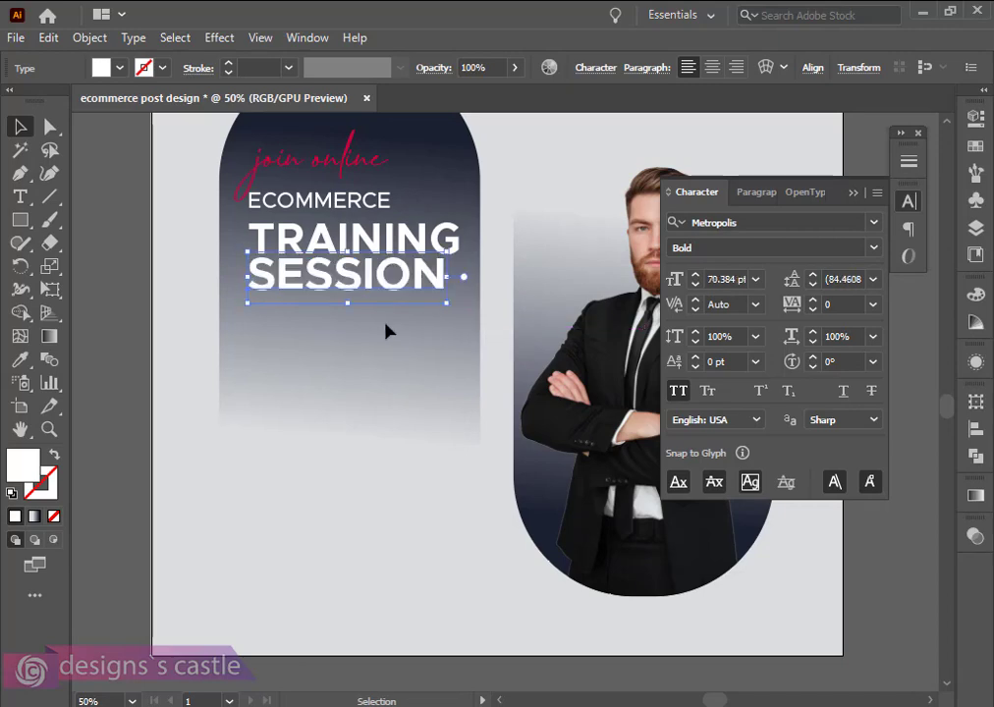
click(386, 331)
drag(344, 284, 346, 294)
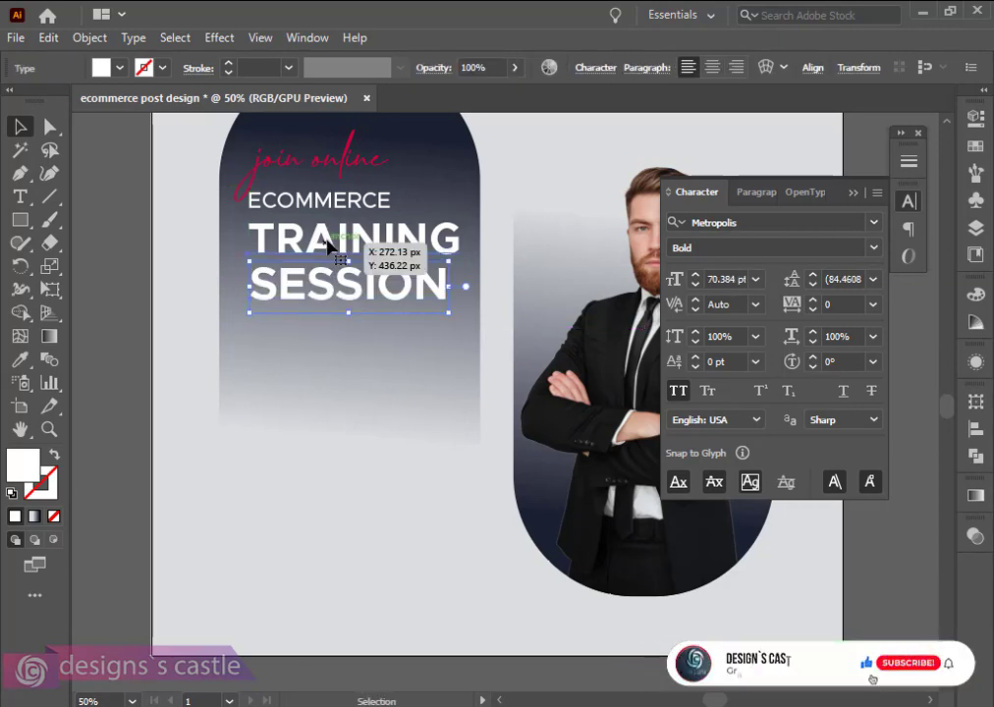
click(328, 243)
drag(311, 201, 313, 206)
click(329, 420)
Left-align ECOMMERCE, TRAINING and SESSION with Horizontal Align Left
scroll(335, 407, right, 2)
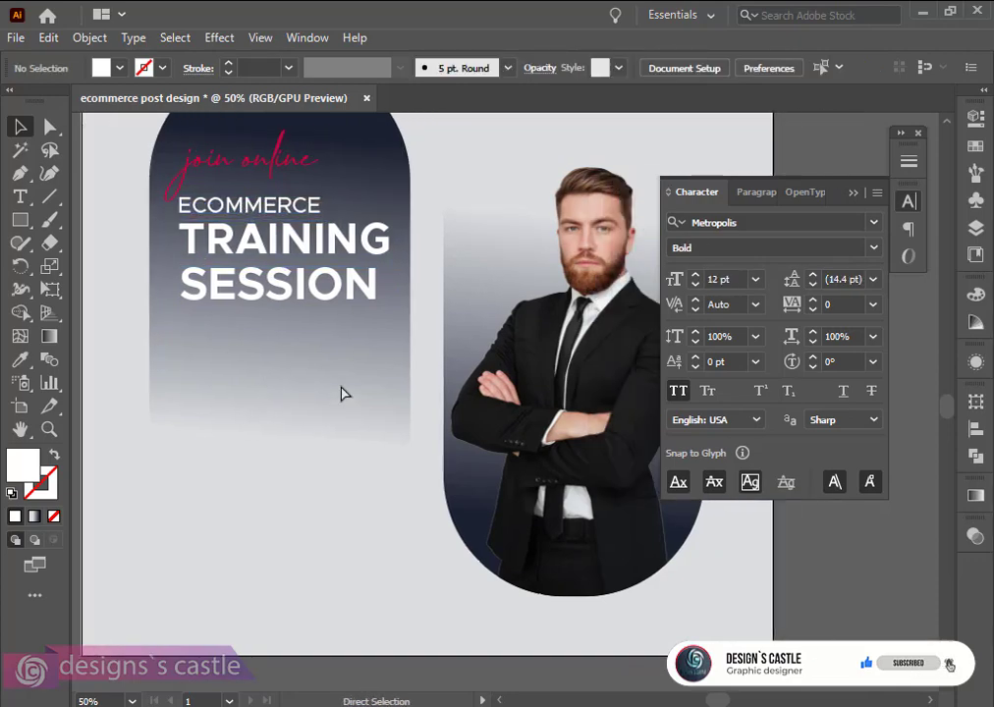
drag(259, 295, 250, 219)
click(772, 67)
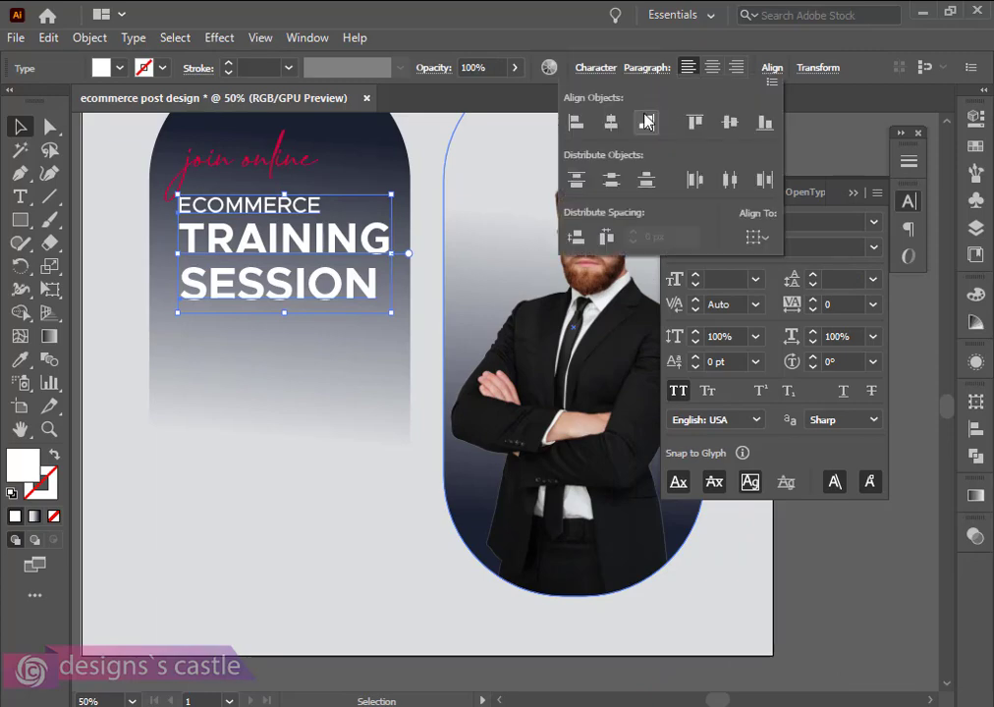
click(578, 124)
click(377, 386)
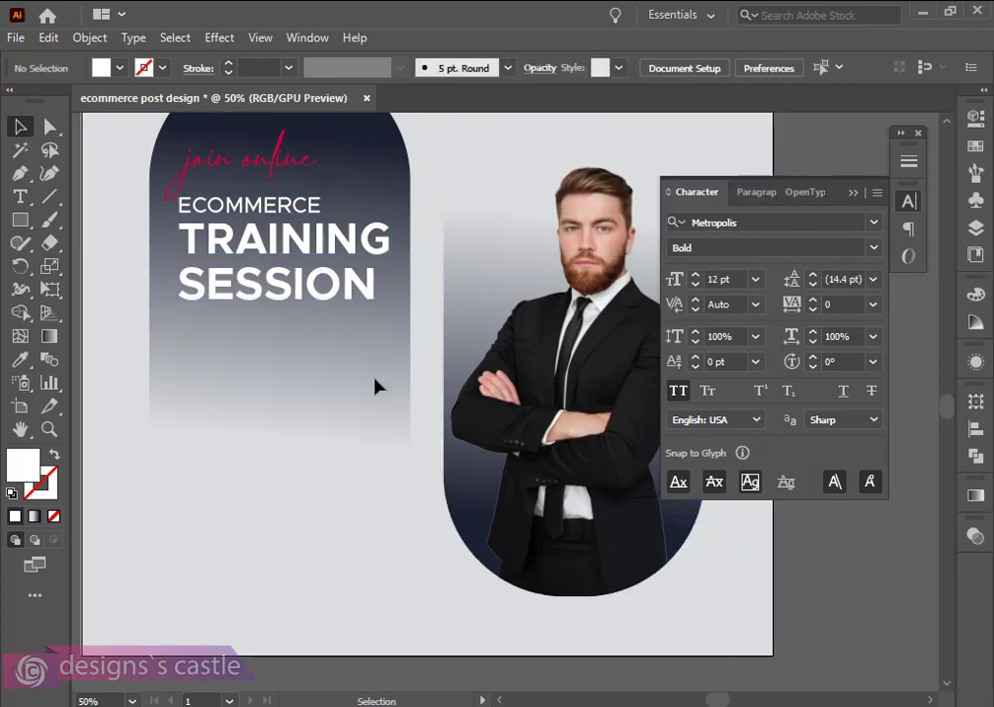
scroll(351, 402, down, 2)
scroll(351, 402, down, 2)
scroll(298, 302, up, 1)
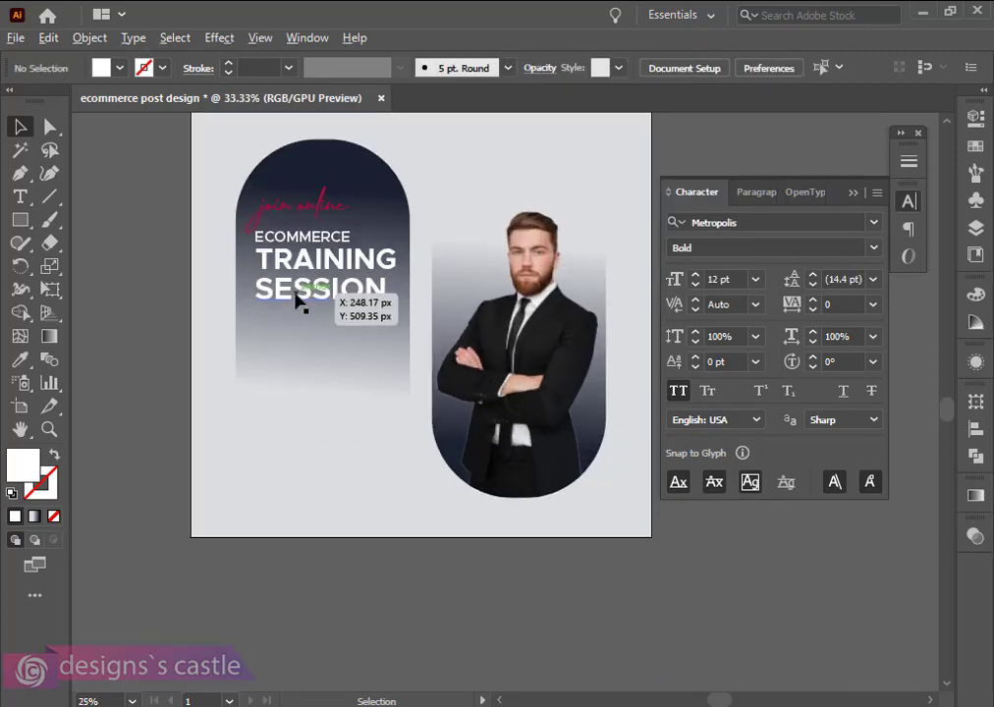
scroll(419, 426, down, 3)
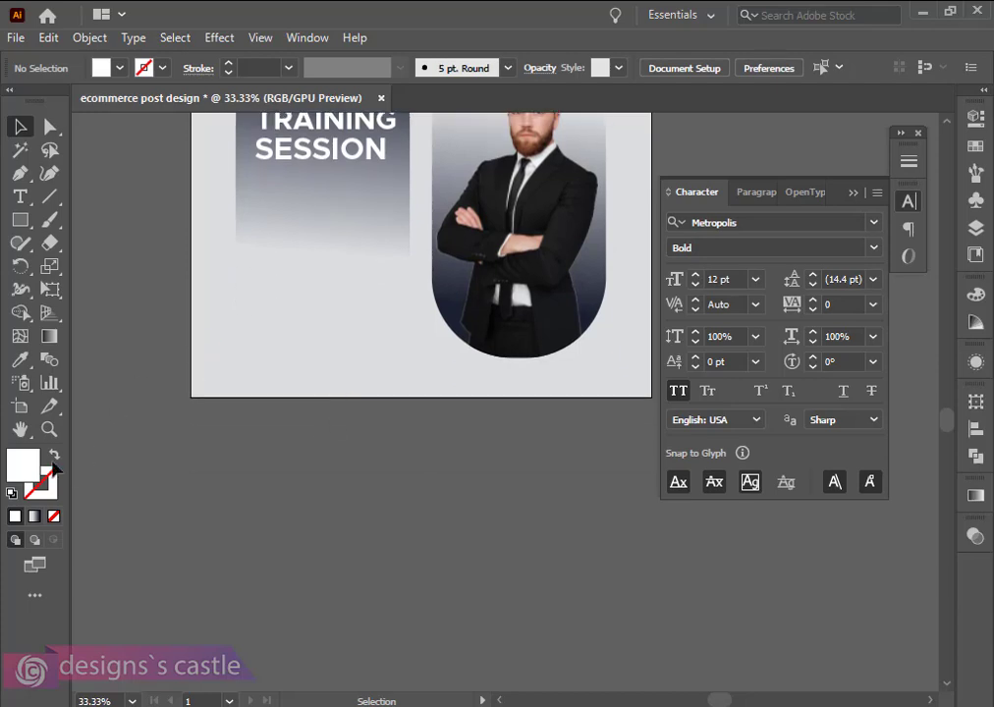
scroll(270, 287, up, 1)
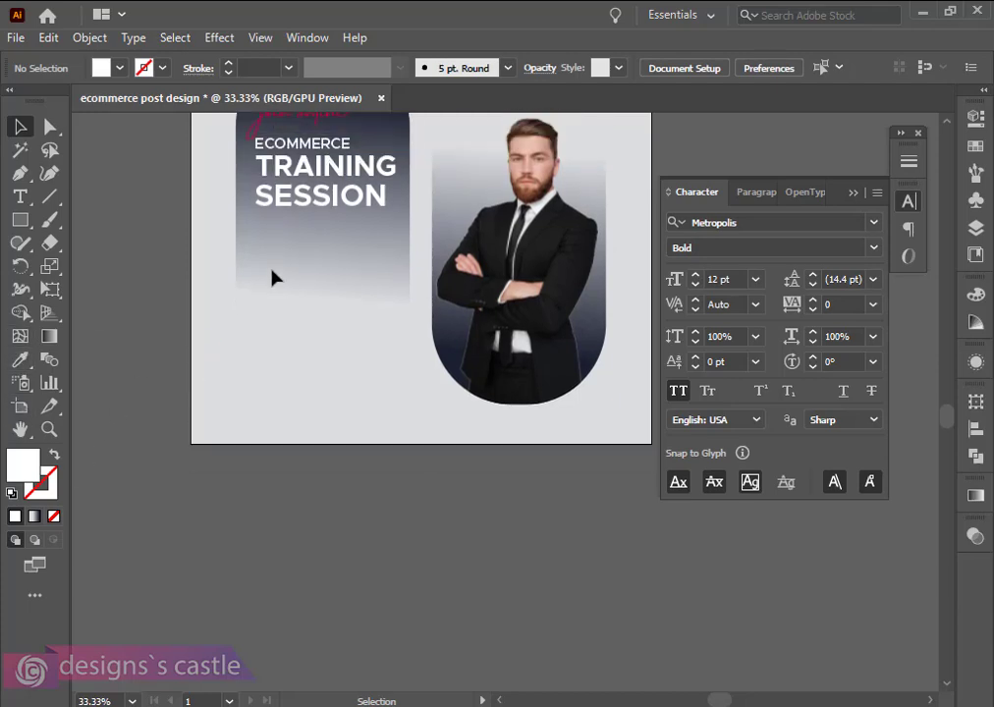
Add the first speaker's name from the notes as a new text line below the heading, then resize it
click(20, 197)
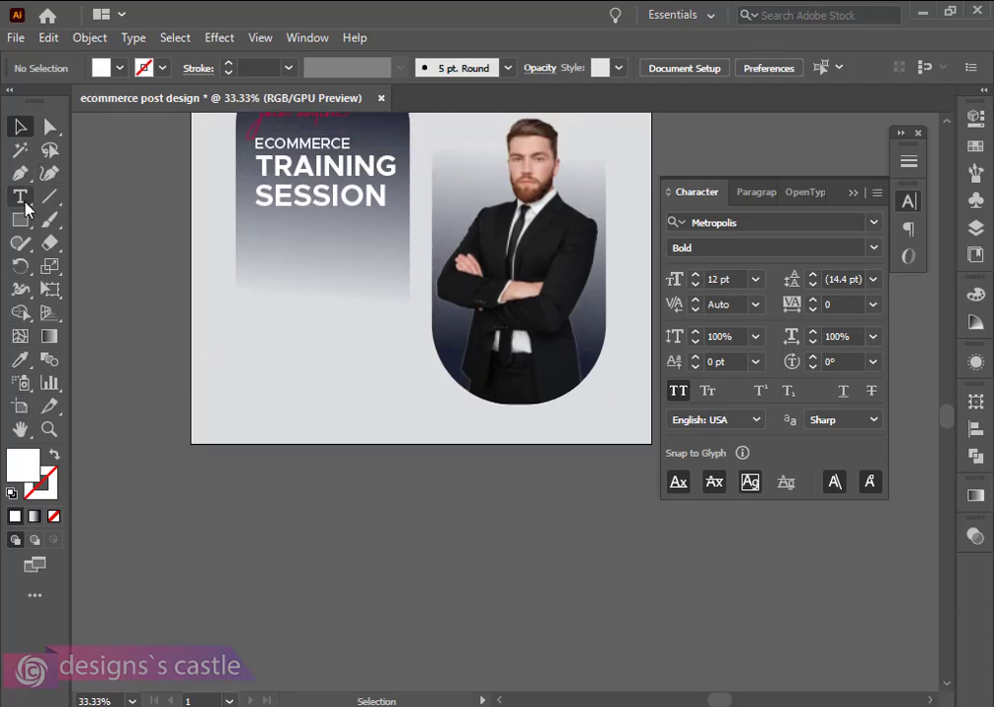
click(275, 257)
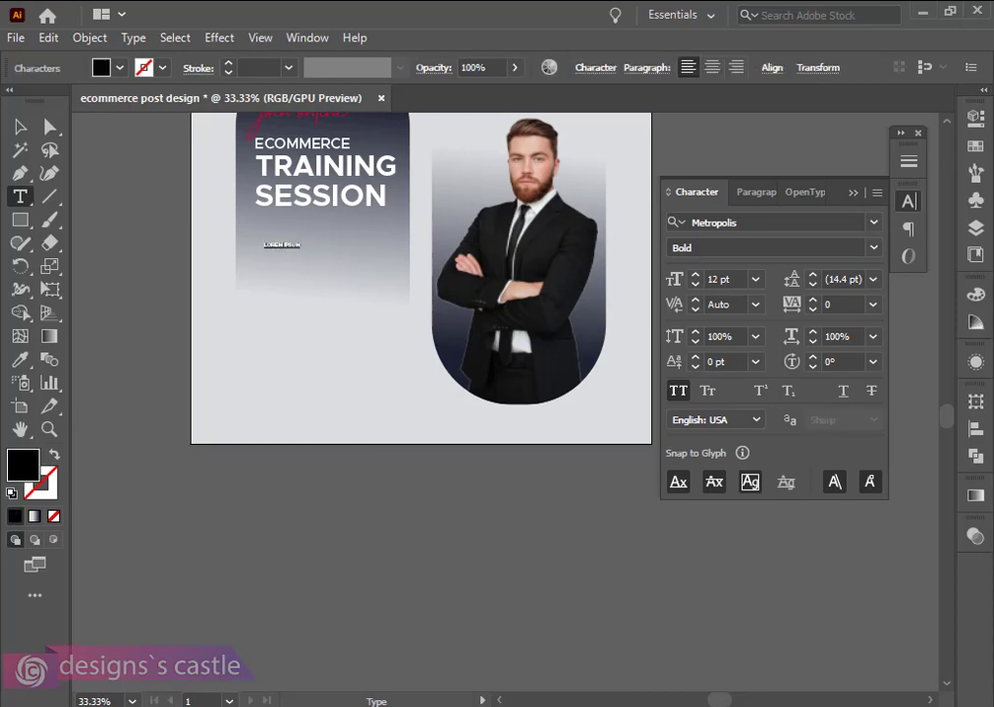
key(alt+Tab)
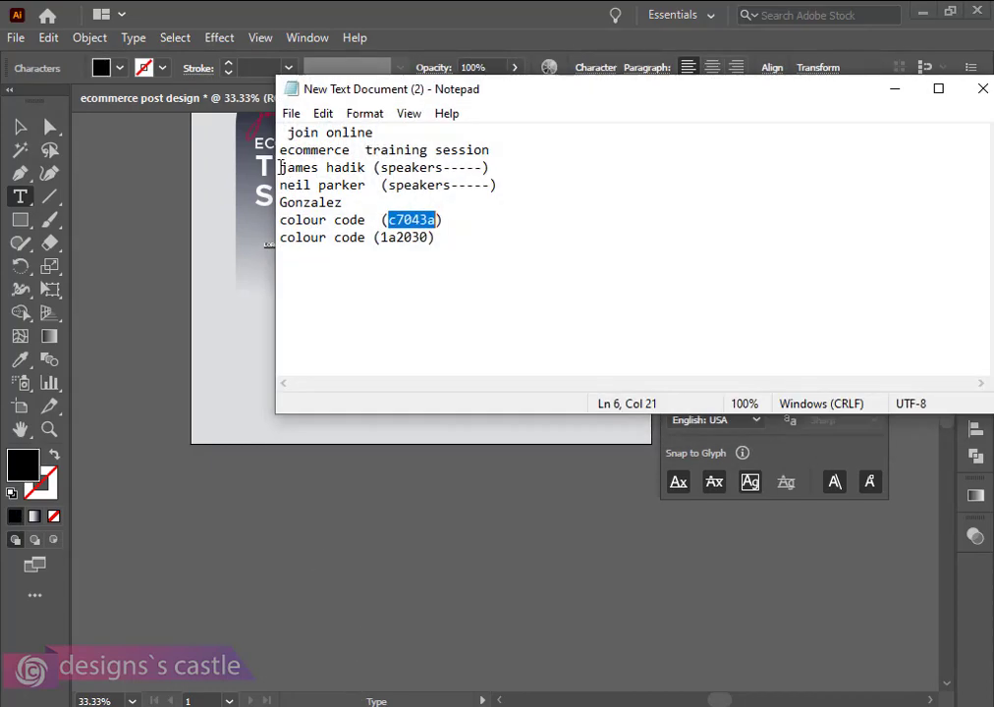
drag(280, 169, 363, 169)
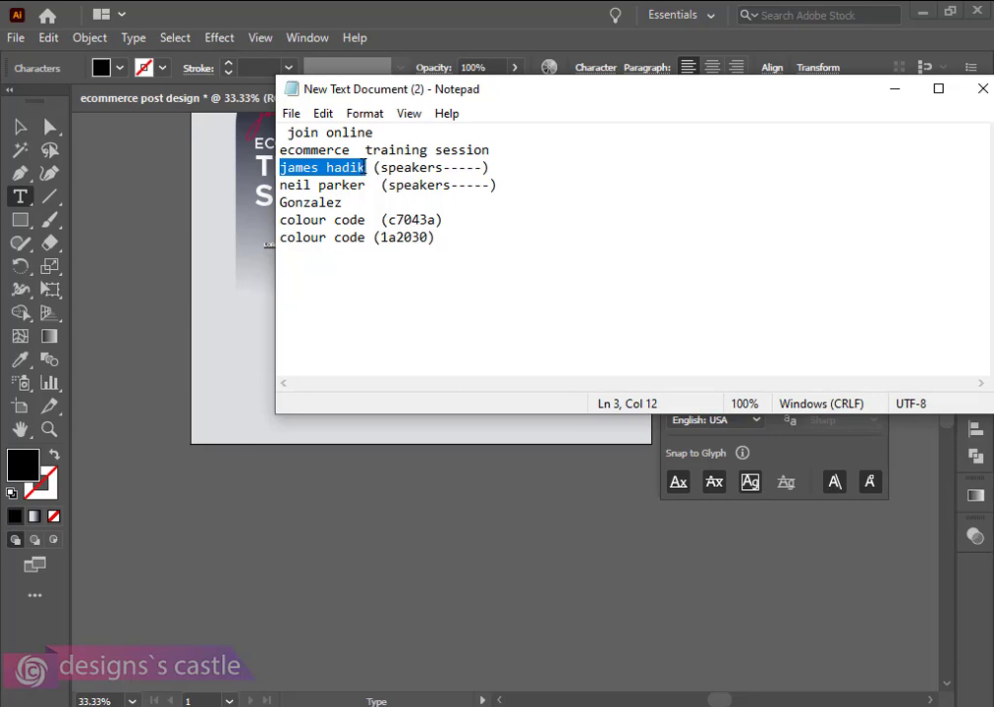
key(alt+Tab)
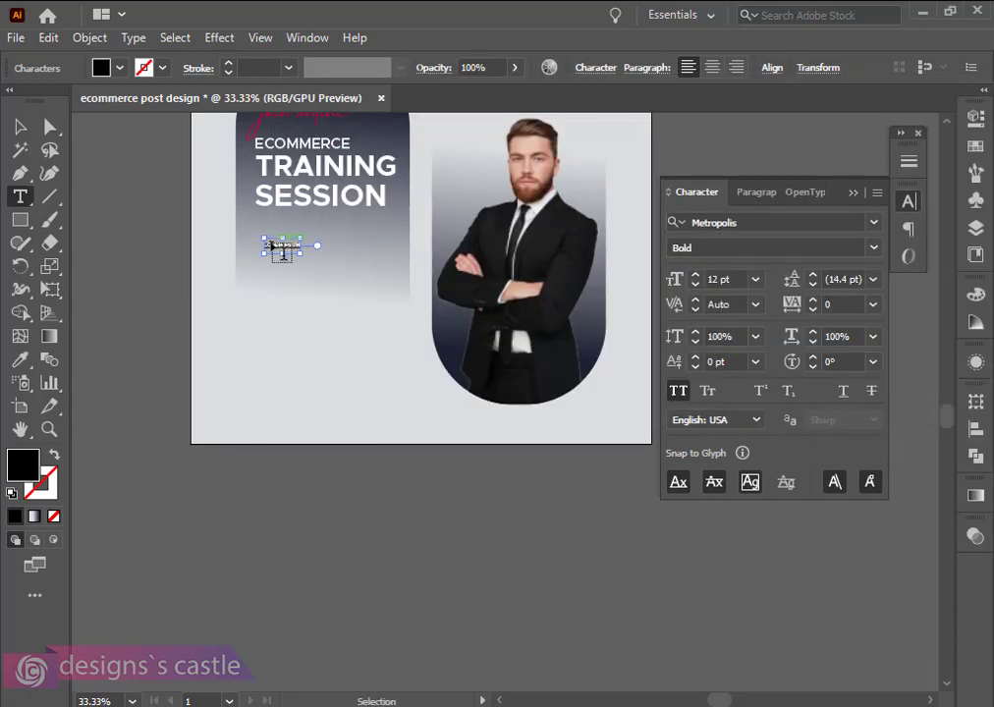
click(19, 126)
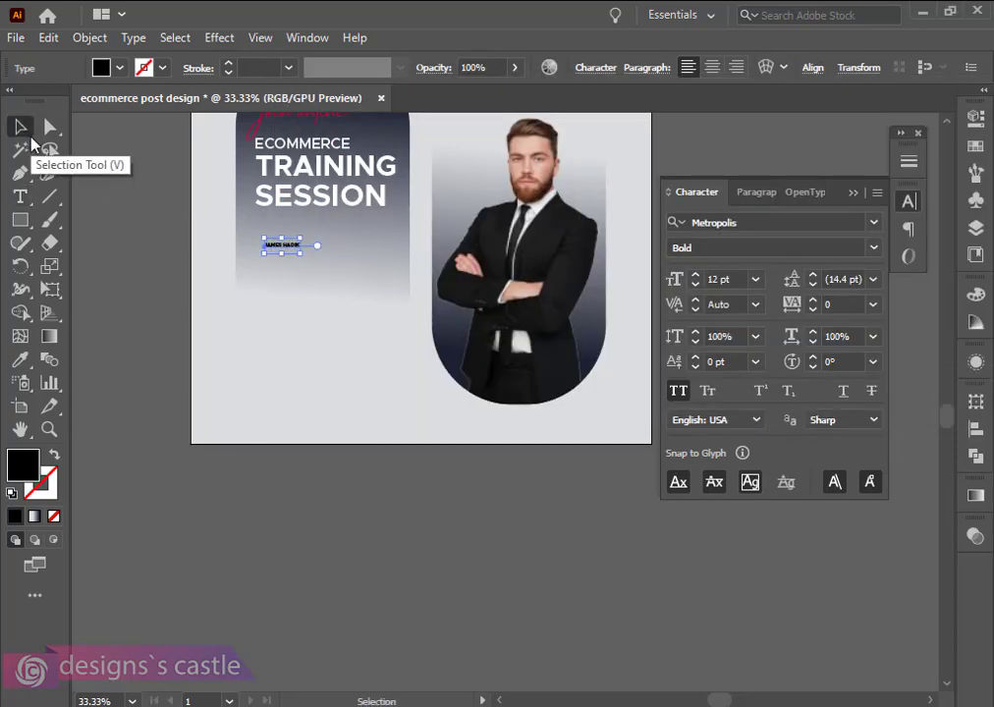
mouse_move(303, 254)
mouse_down()
mouse_move(342, 294)
mouse_move(345, 258)
mouse_move(275, 253)
mouse_move(288, 255)
mouse_up()
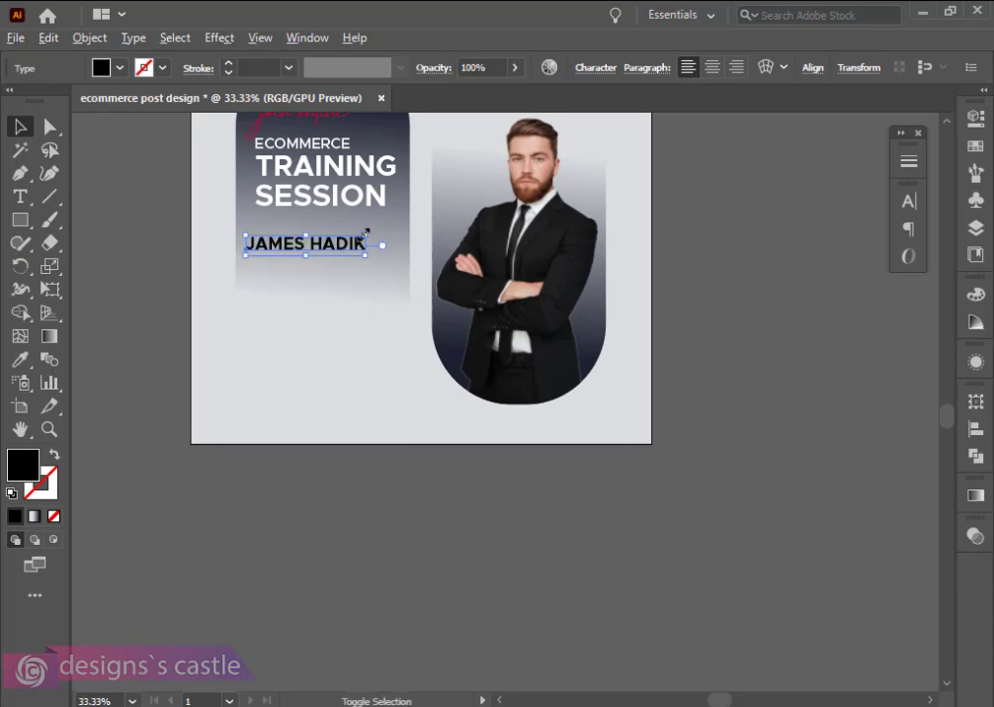
drag(366, 234, 361, 236)
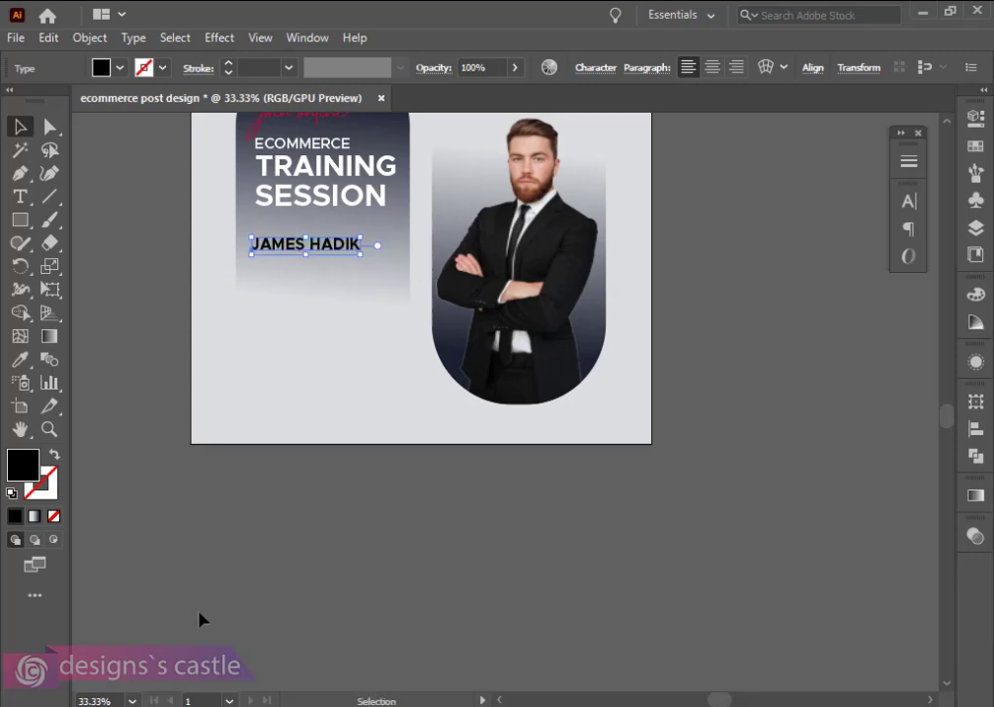
Fill the name with dark navy 1a2030 and duplicate it directly below
key(alt+Tab)
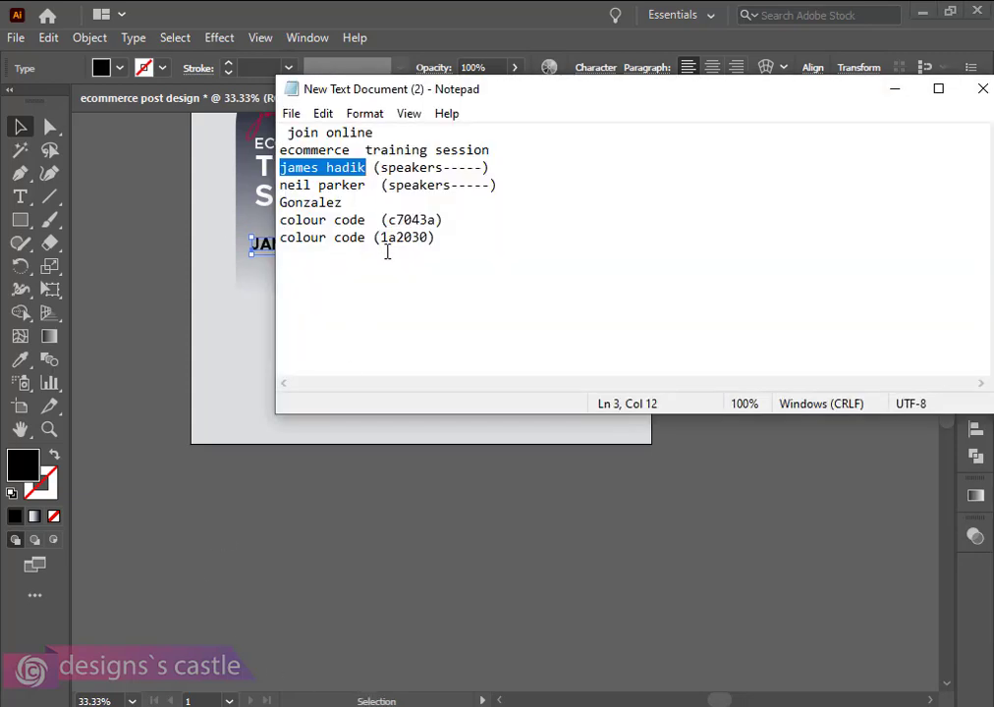
drag(381, 238, 426, 239)
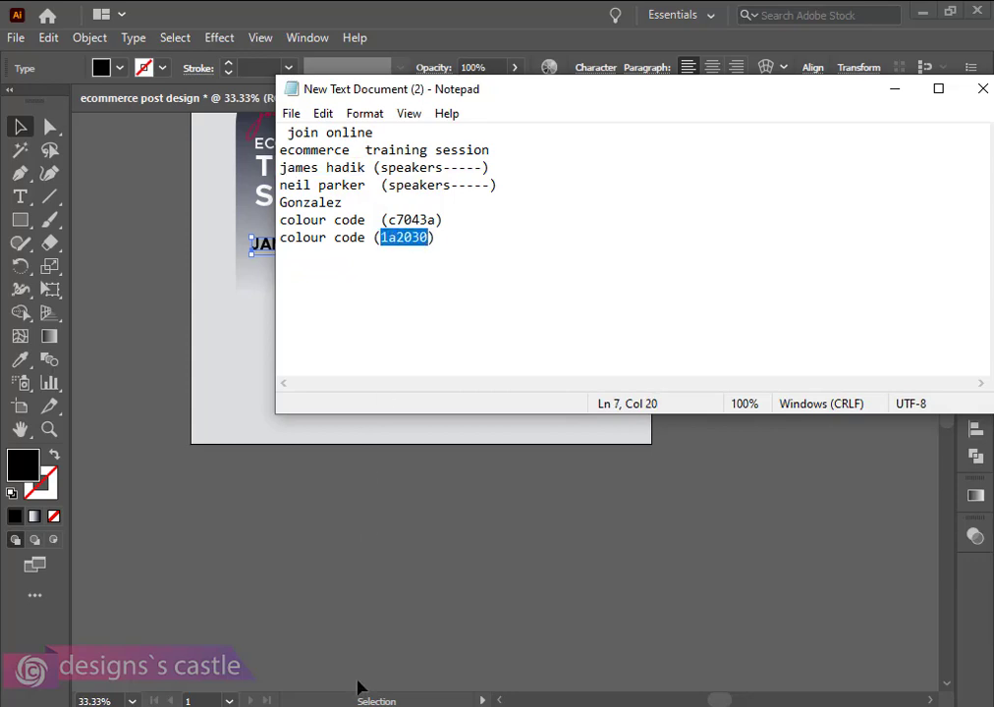
key(alt+Tab)
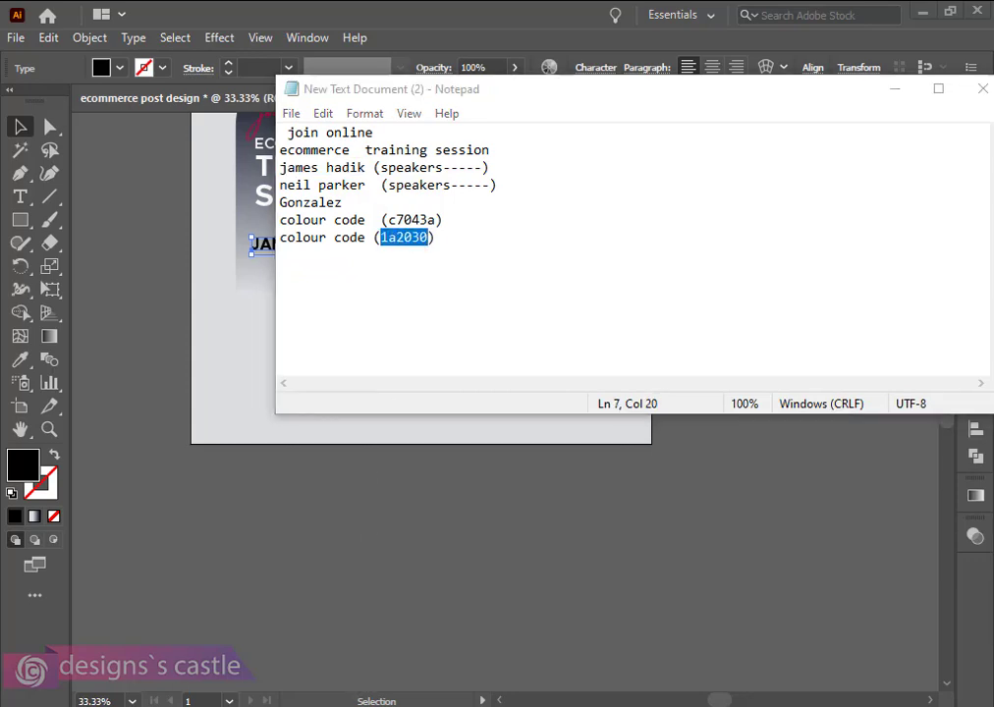
scroll(310, 263, up, 2)
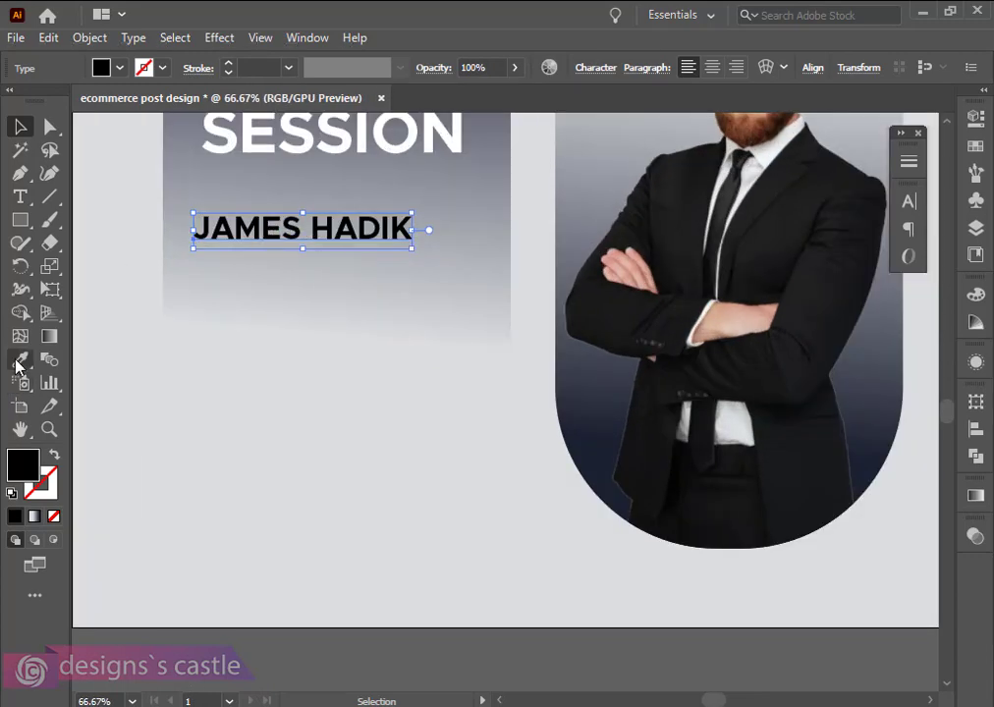
double_click(25, 465)
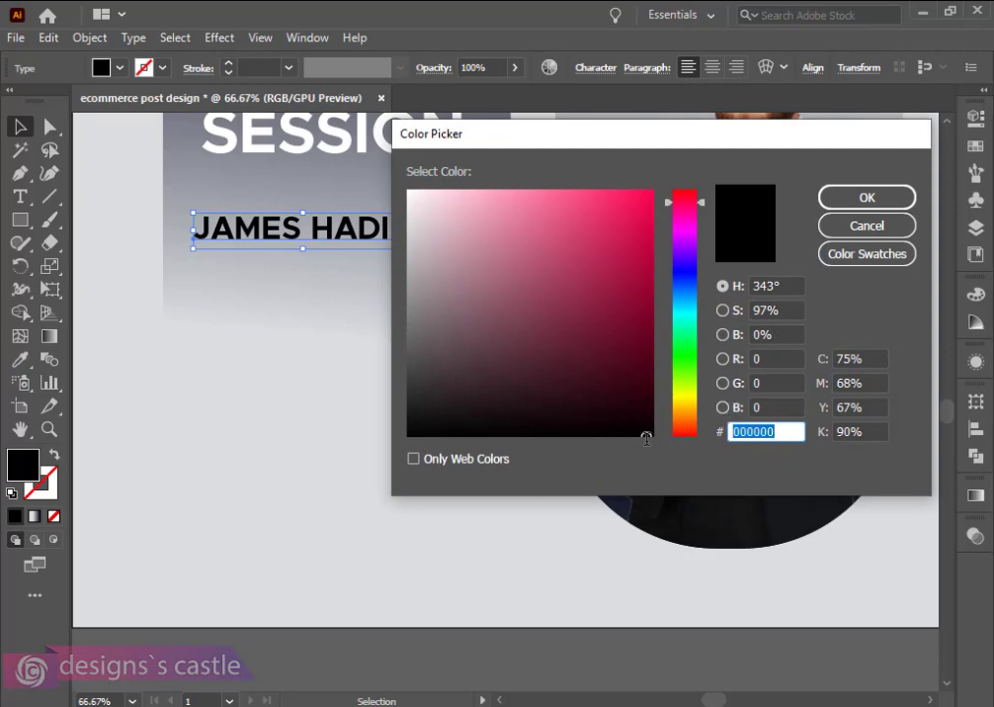
click(829, 197)
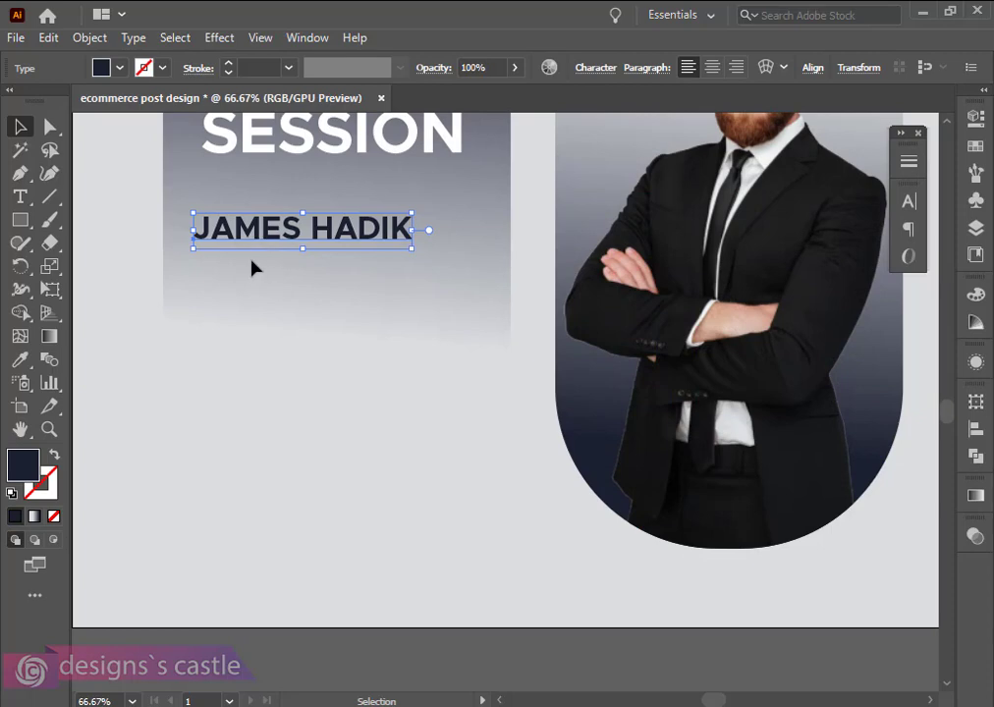
drag(253, 221, 436, 262)
Retype the copied name as SPEAKER and set it to Regular Italic
click(19, 196)
text(SPEAKER)
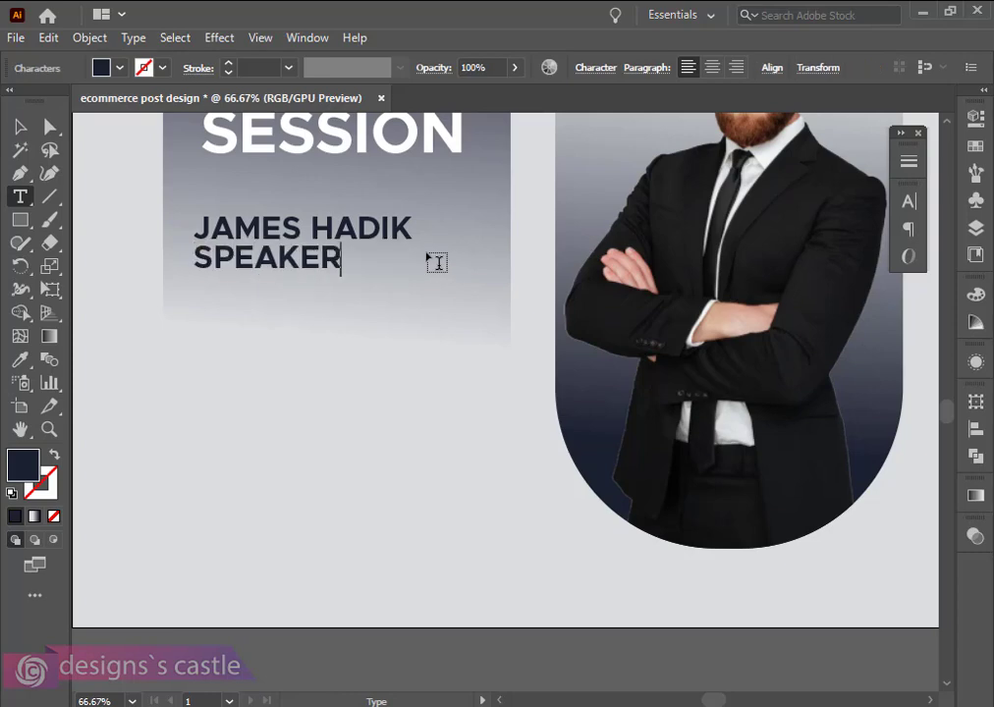
click(20, 127)
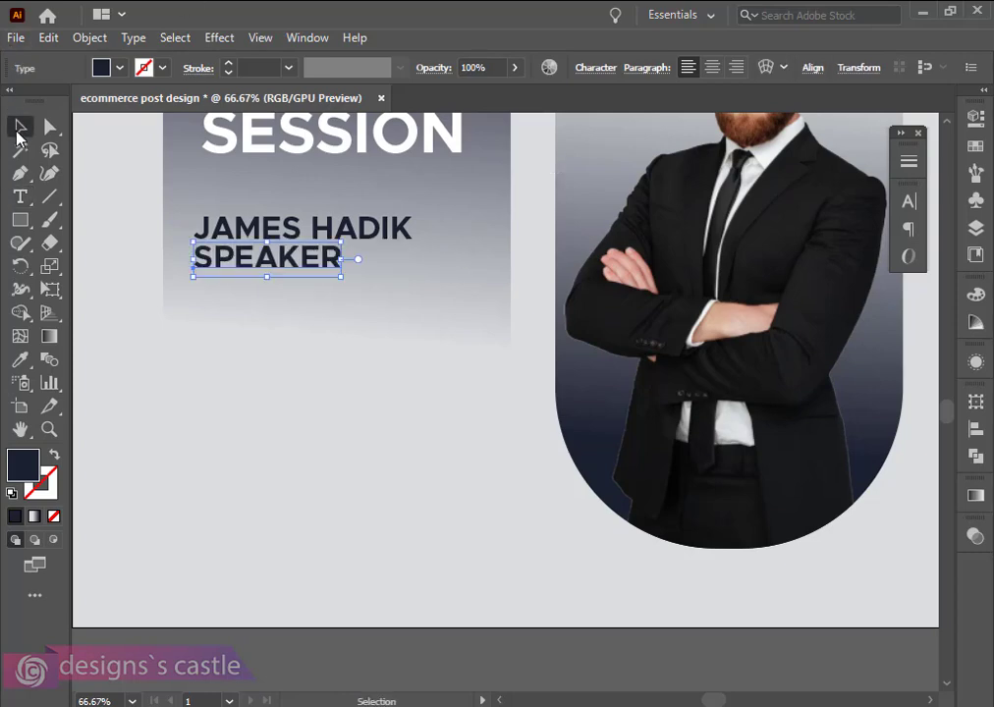
click(908, 201)
click(873, 248)
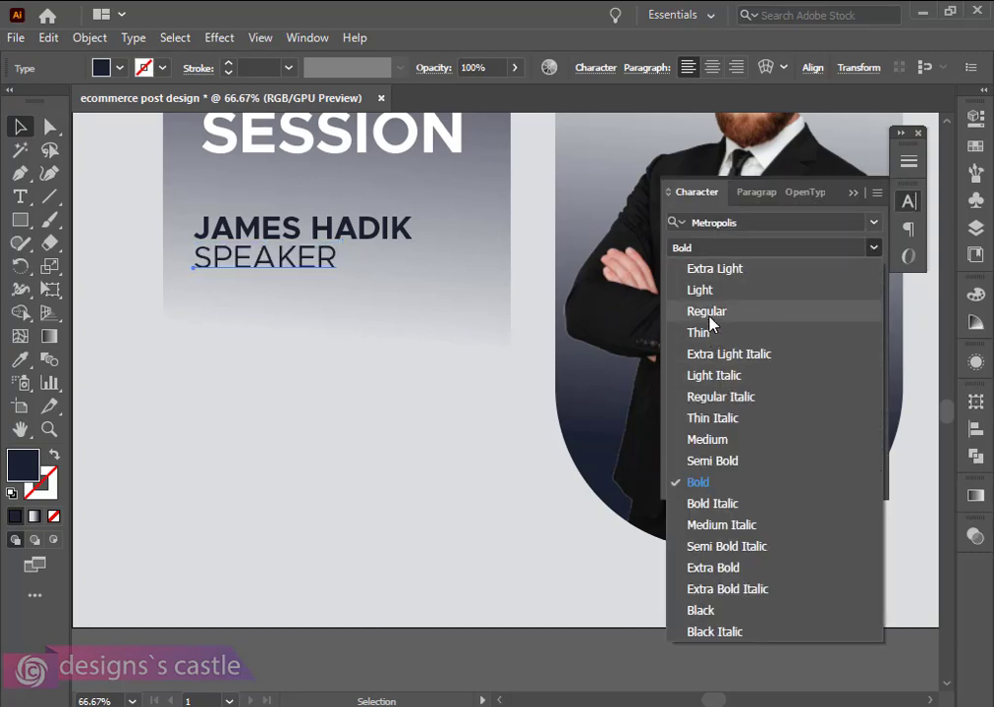
click(720, 397)
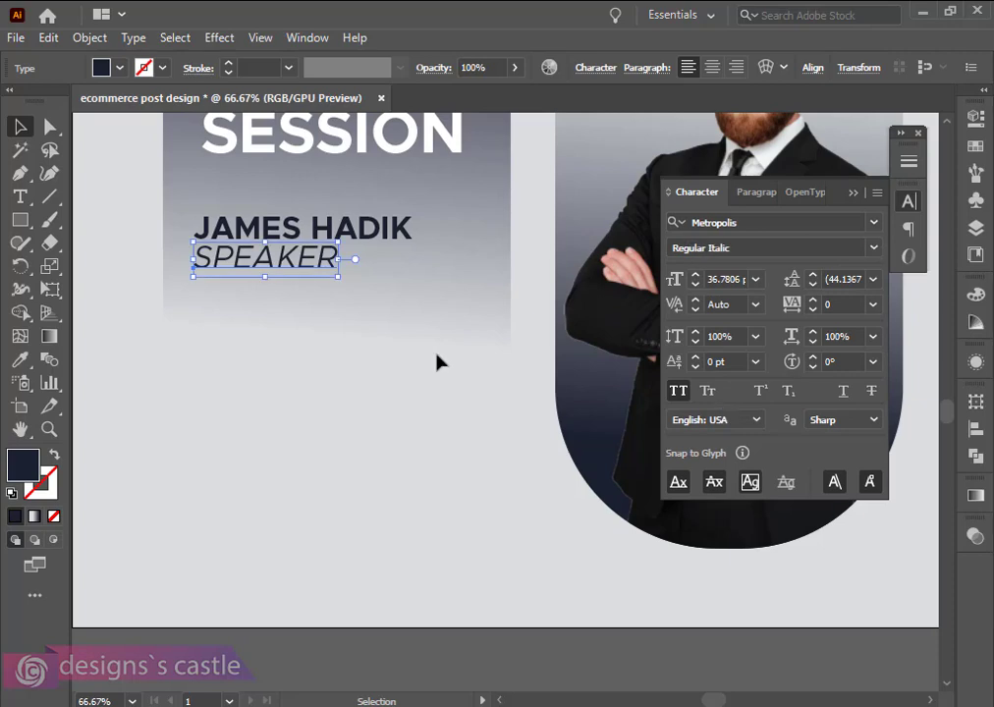
Shrink SPEAKER to about 30 pt, left-align it with the name, and set tracking to 80
drag(336, 282, 324, 272)
shift+click(253, 239)
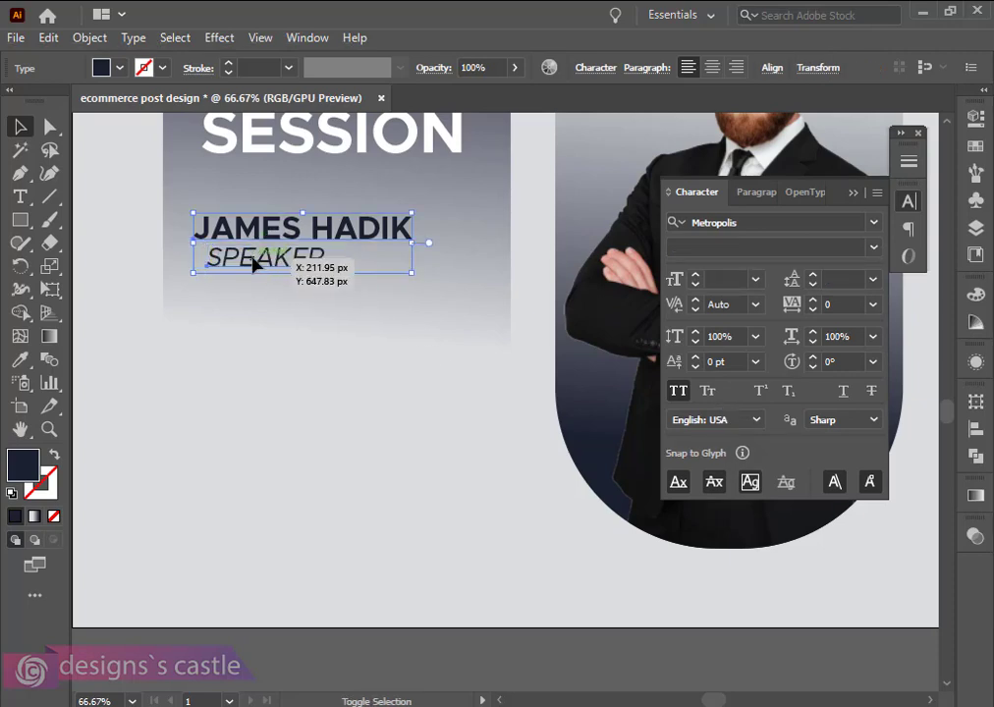
click(775, 70)
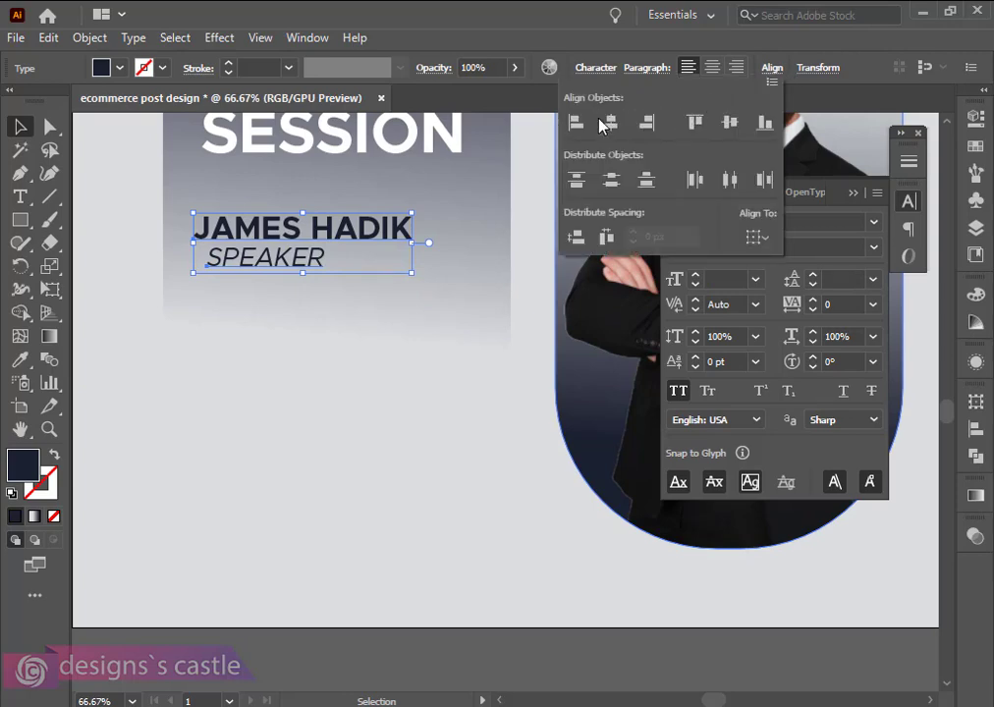
click(577, 123)
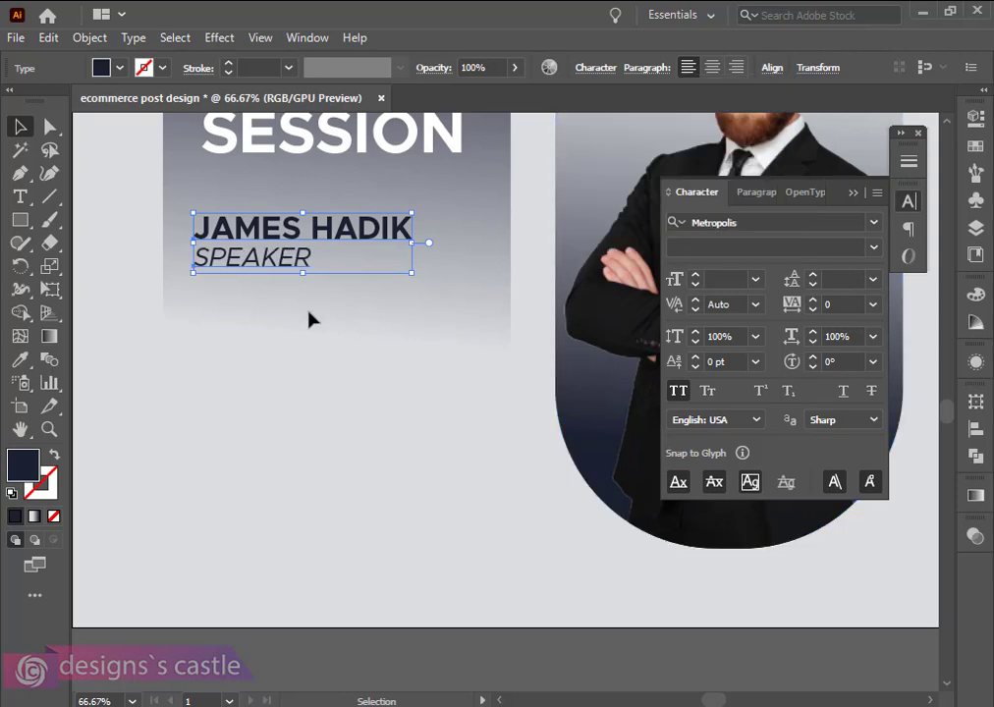
click(290, 342)
click(275, 263)
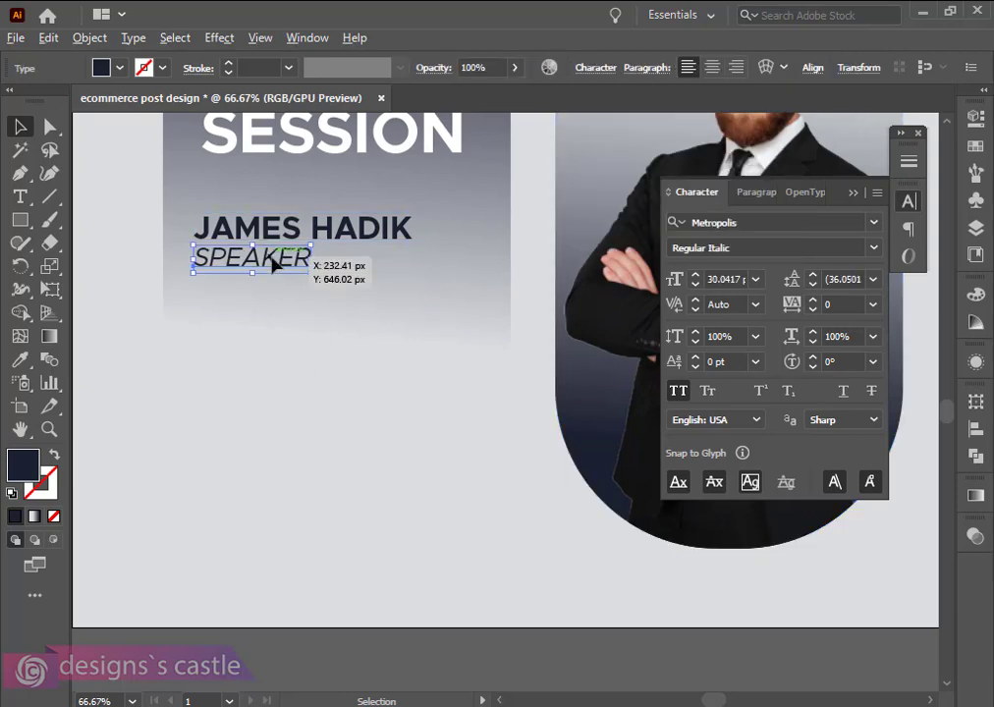
key(alt+Right)
key(alt+Right)
key(alt+Right)
key(alt+Right)
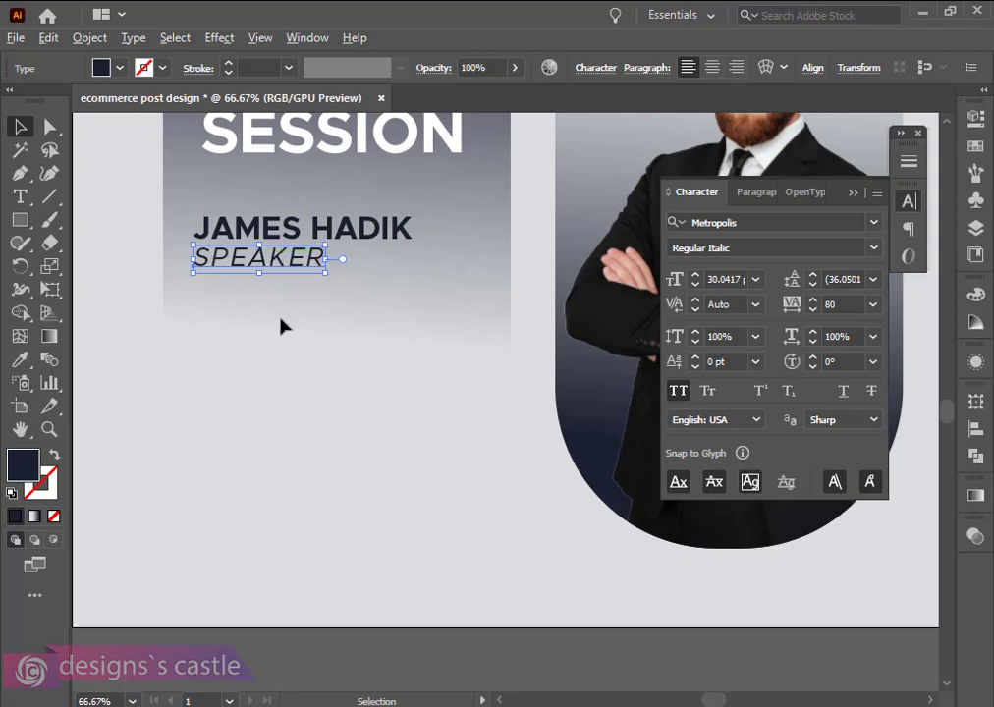
click(285, 338)
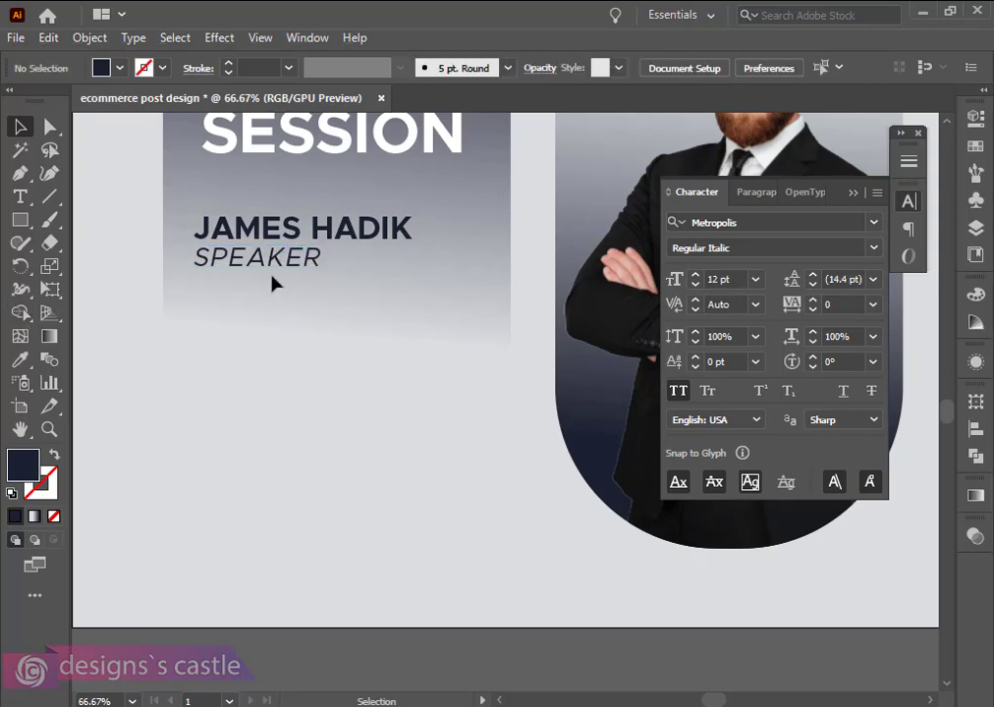
Draw a horizontal rule to the right of SPEAKER, stroked with the headline's dark colour
key(backslash)
drag(157, 262, 510, 257)
scroll(336, 263, up, 2)
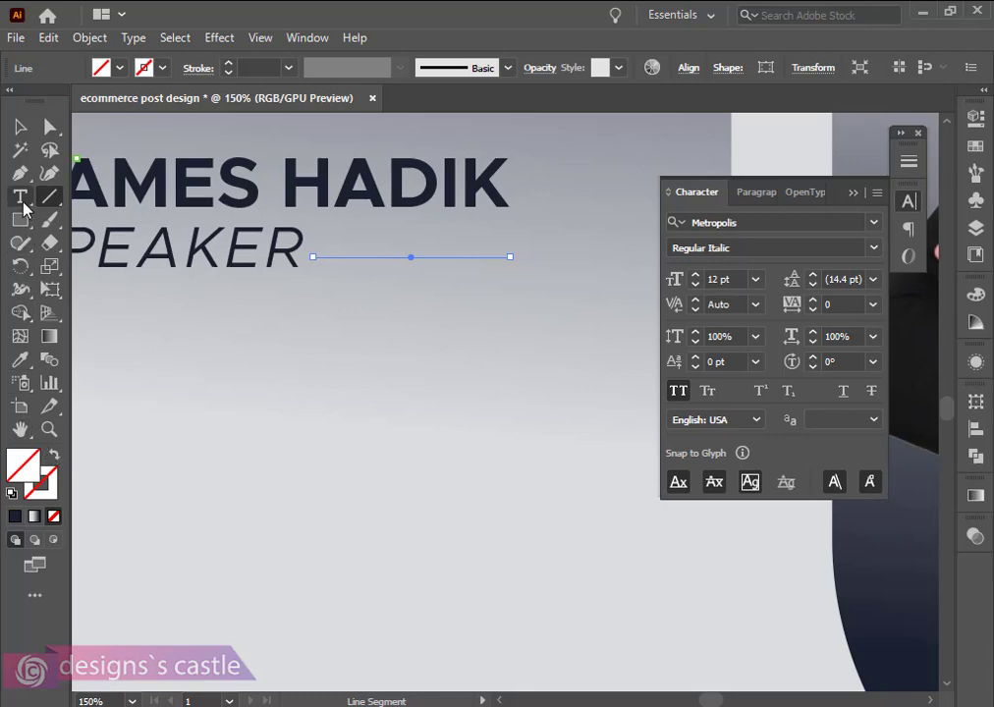
click(21, 361)
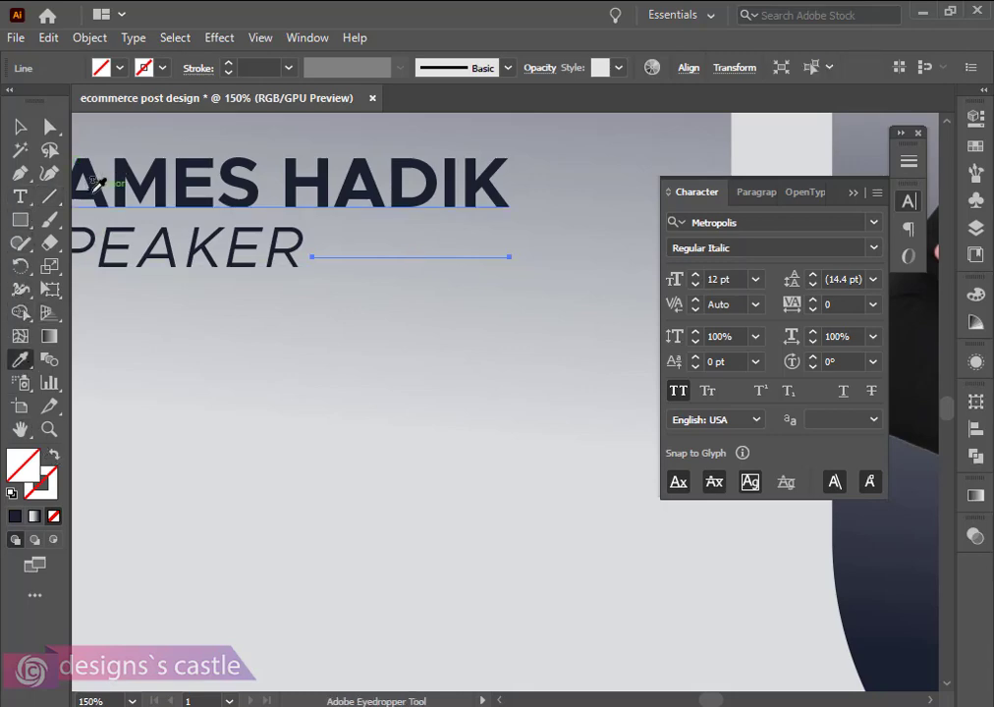
click(93, 183)
key(shift+x)
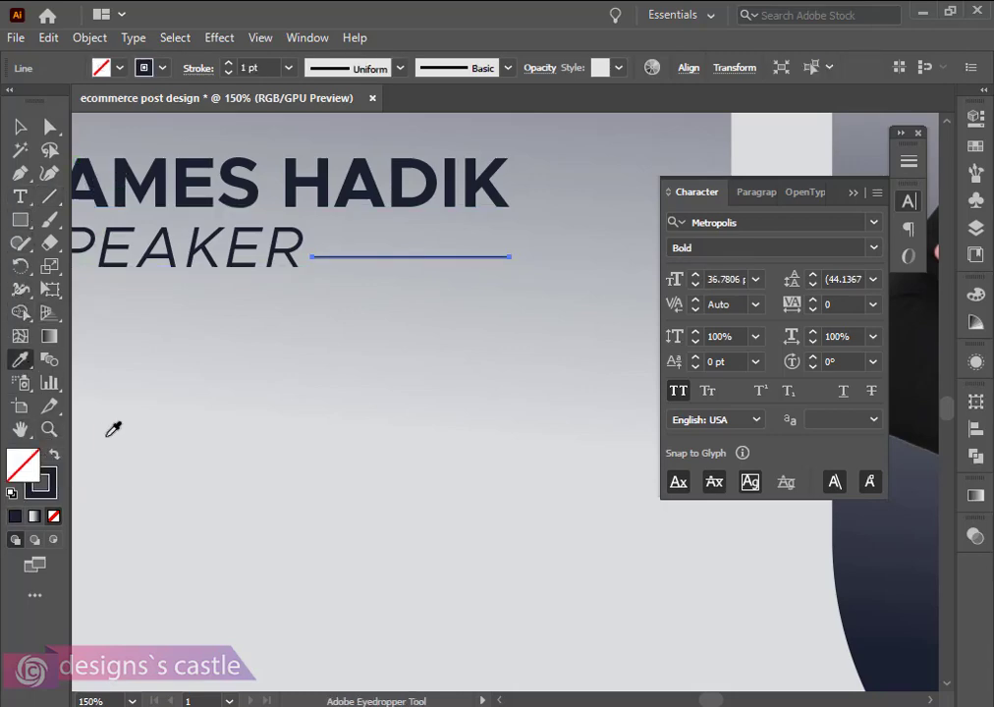
click(20, 127)
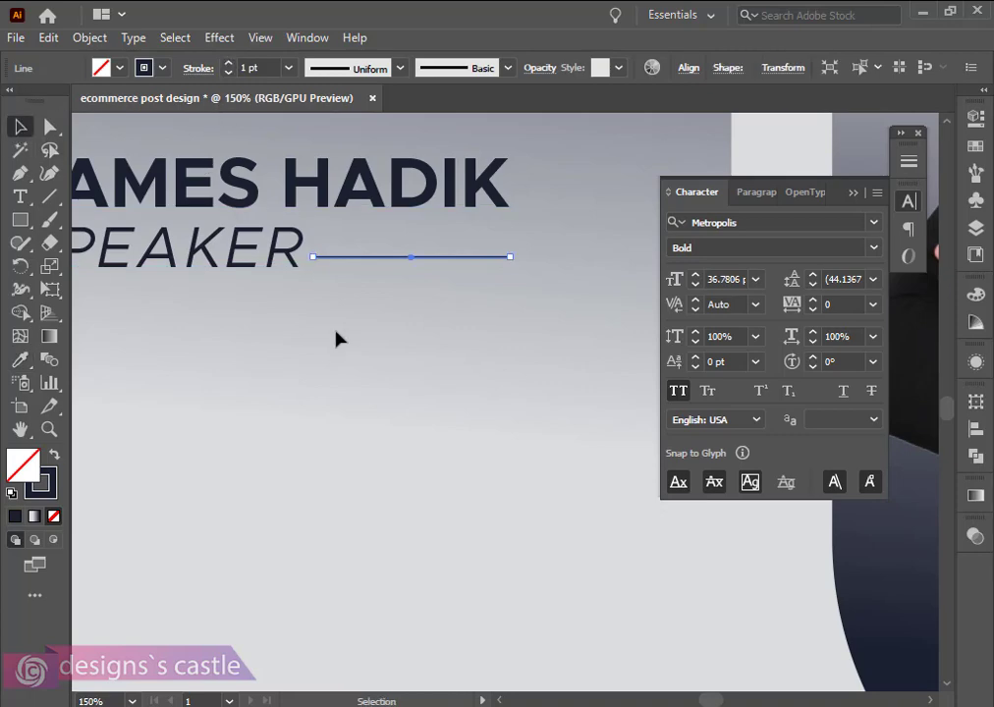
click(442, 391)
Finish the 2 pt rule and copy the name, SPEAKER and rule block straight down
key(ctrl+minus)
key(ctrl+minus)
key(ctrl+minus)
scroll(386, 364, down, 1)
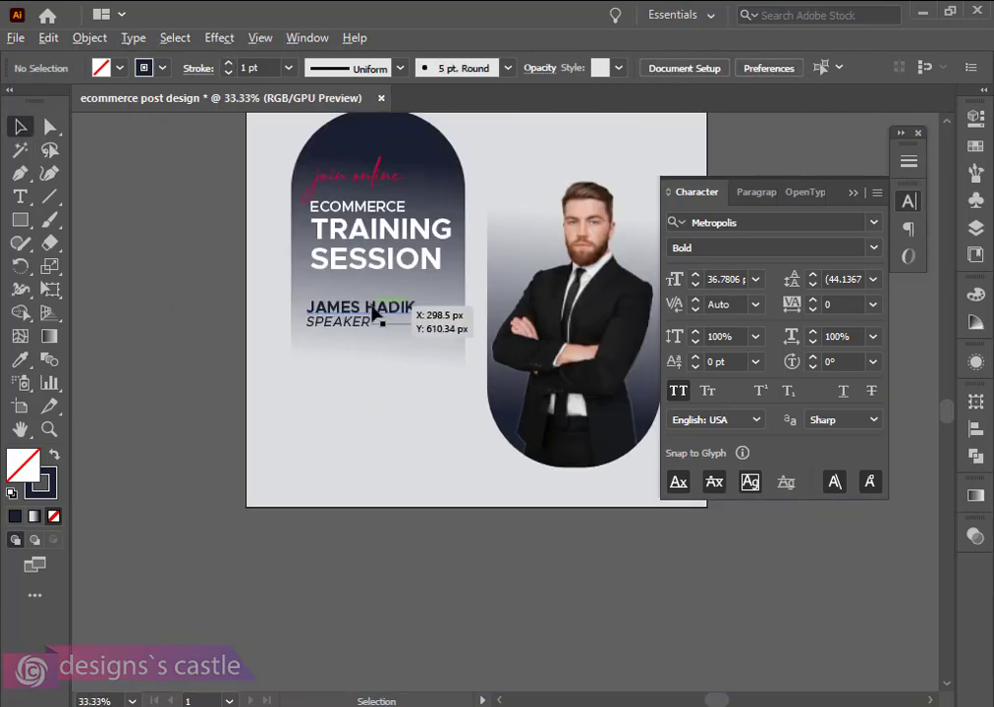
scroll(373, 313, up, 2)
click(402, 329)
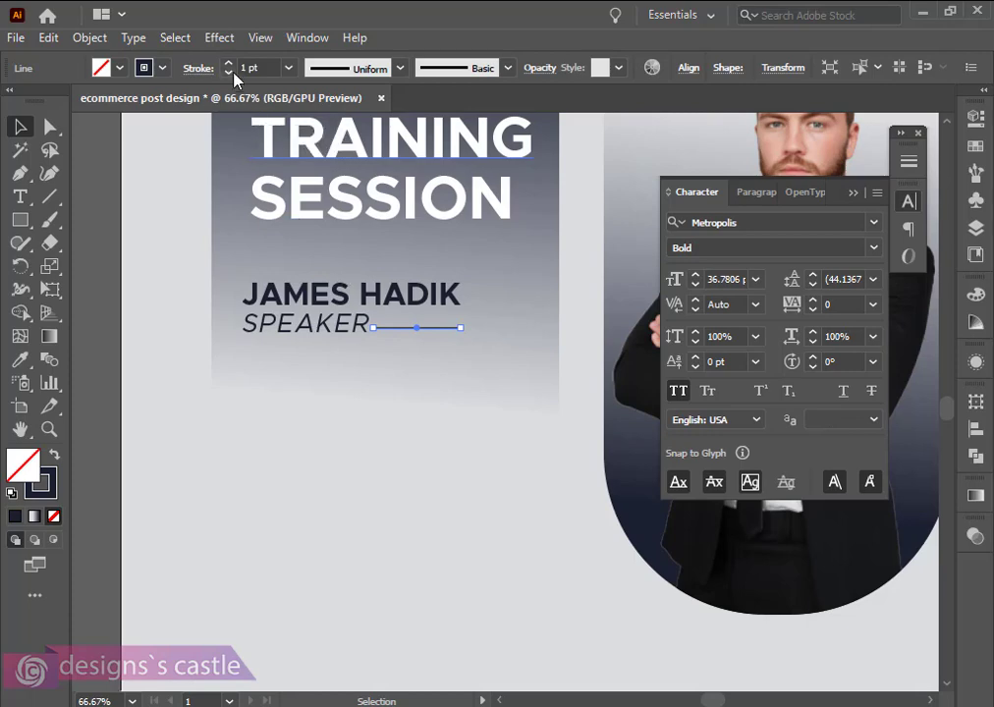
click(402, 411)
scroll(404, 418, down, 3)
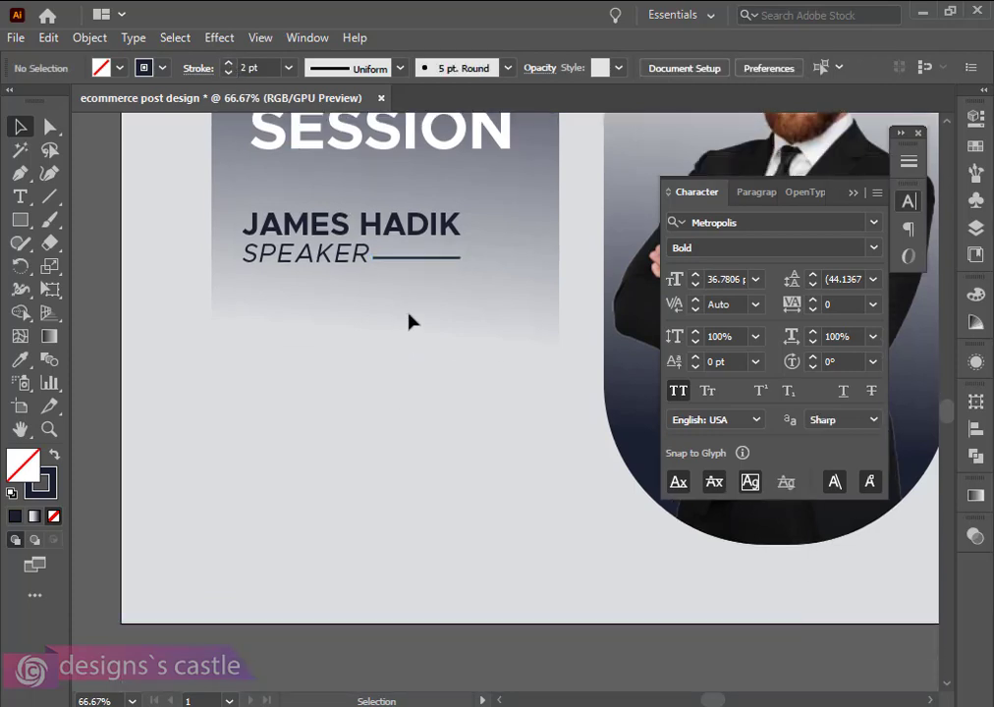
drag(291, 232, 290, 316)
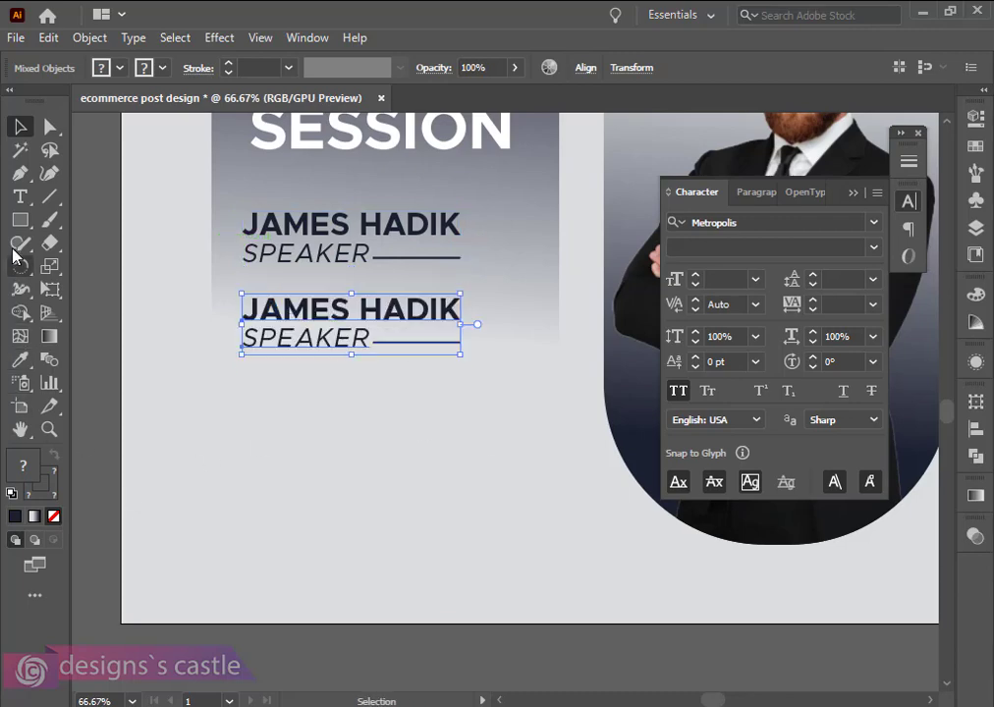
click(20, 195)
triple_click(279, 321)
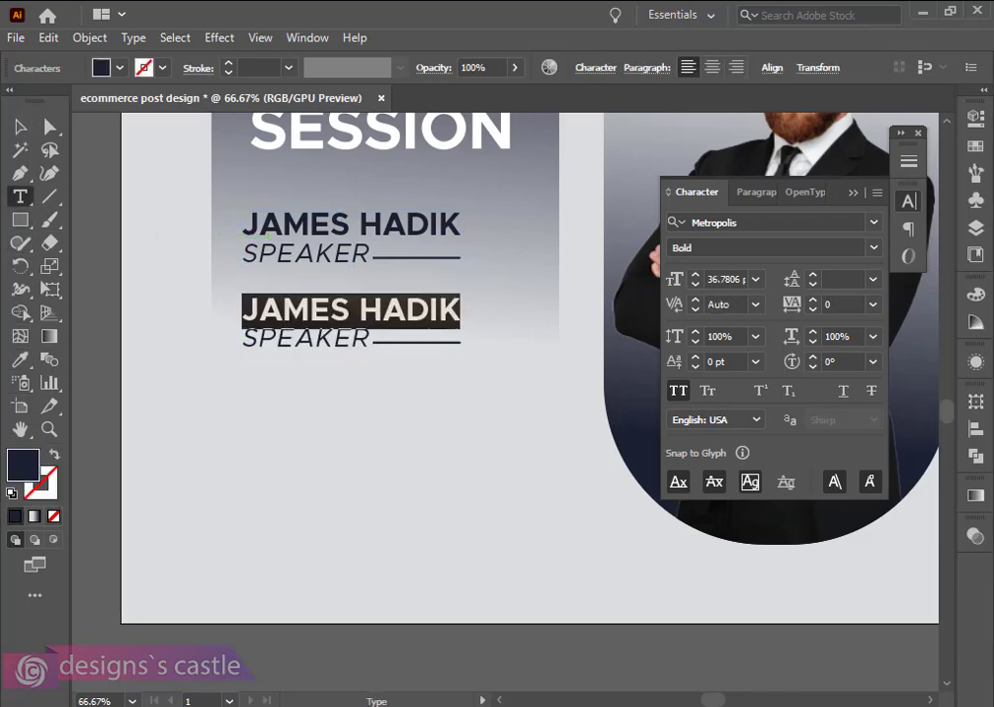
key(alt+Tab)
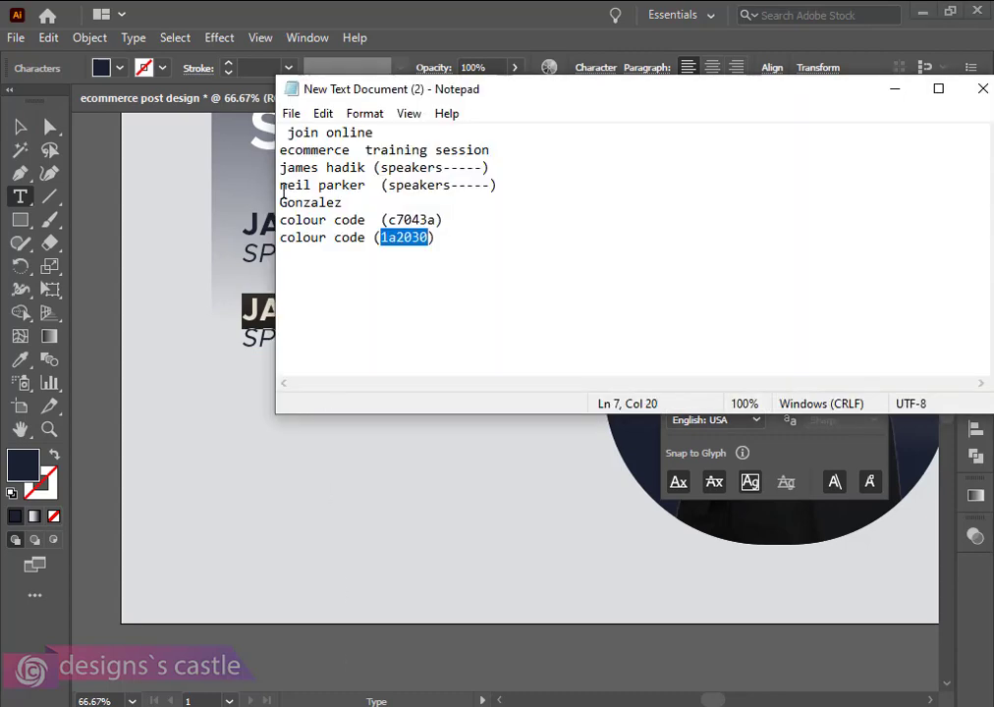
drag(281, 187, 369, 189)
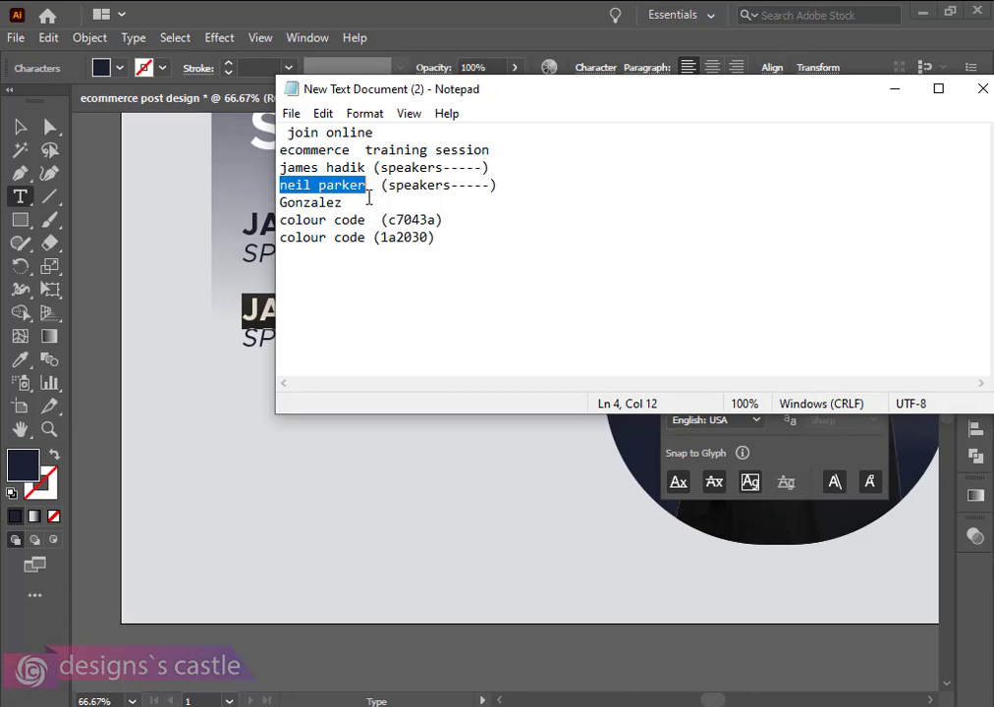
key(alt+Tab)
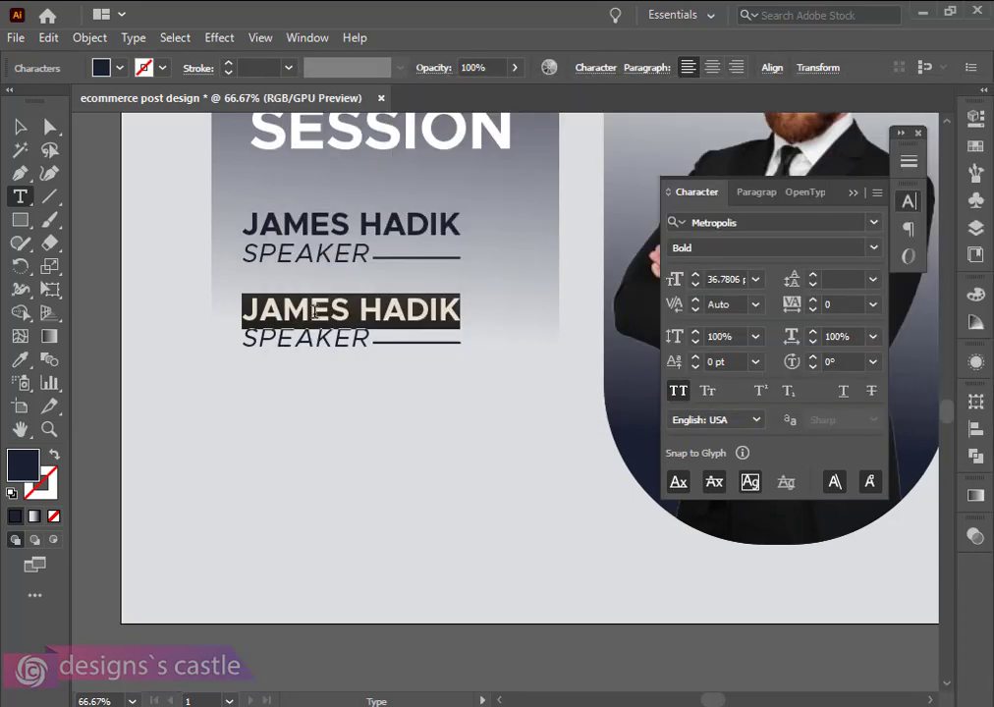
text(NEIL PARKER)
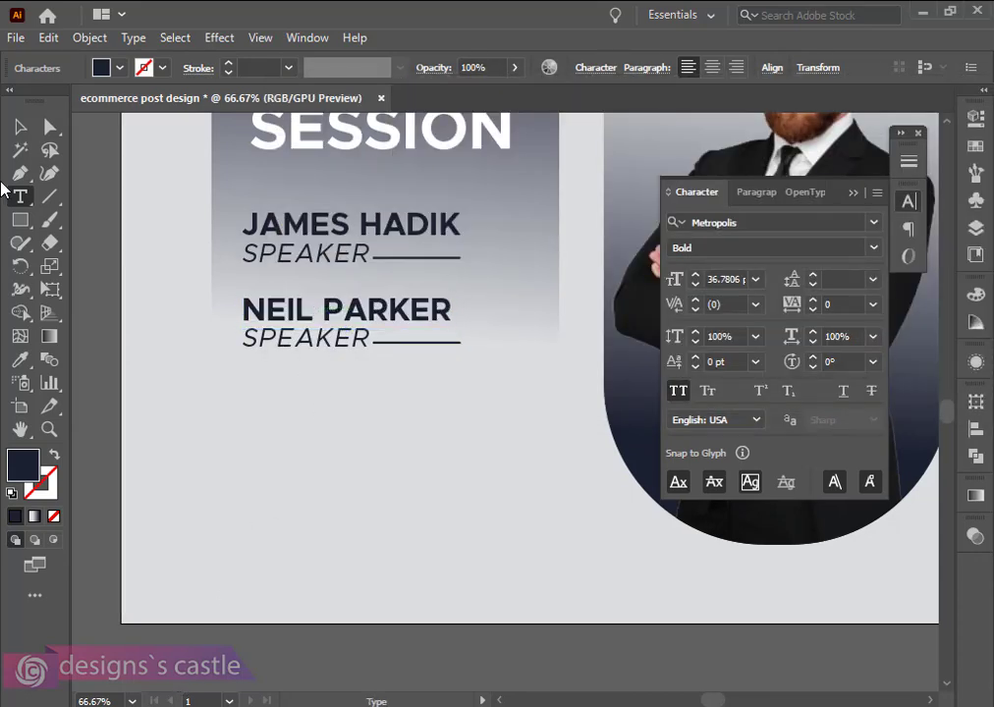
click(21, 126)
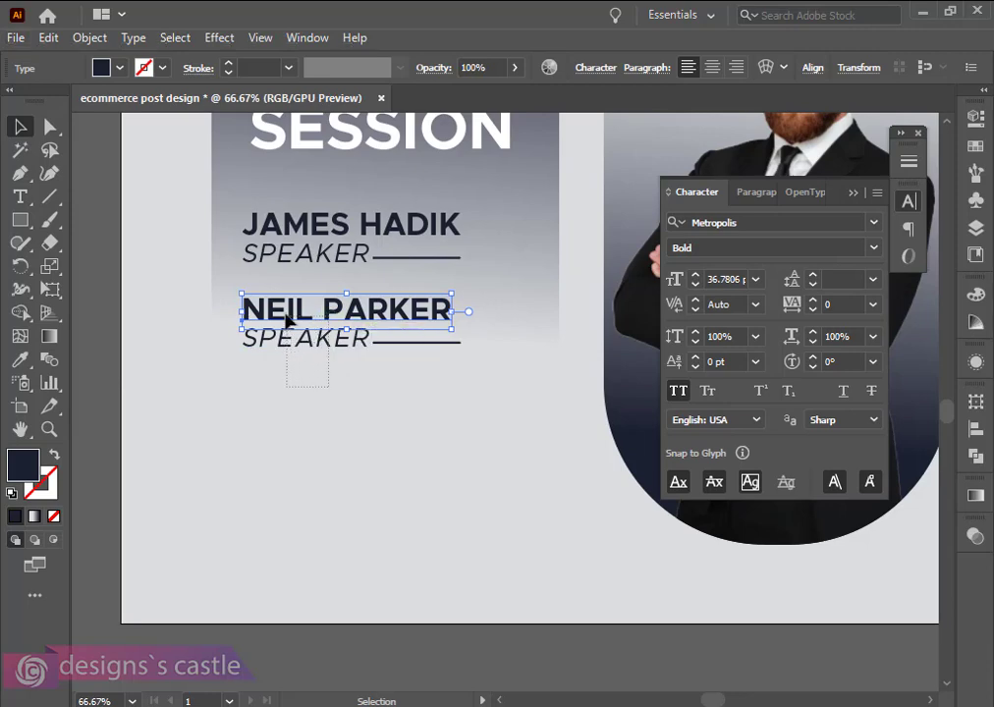
Duplicate the second speaker block below and rename its name to GONZALEZ
shift+click(400, 344)
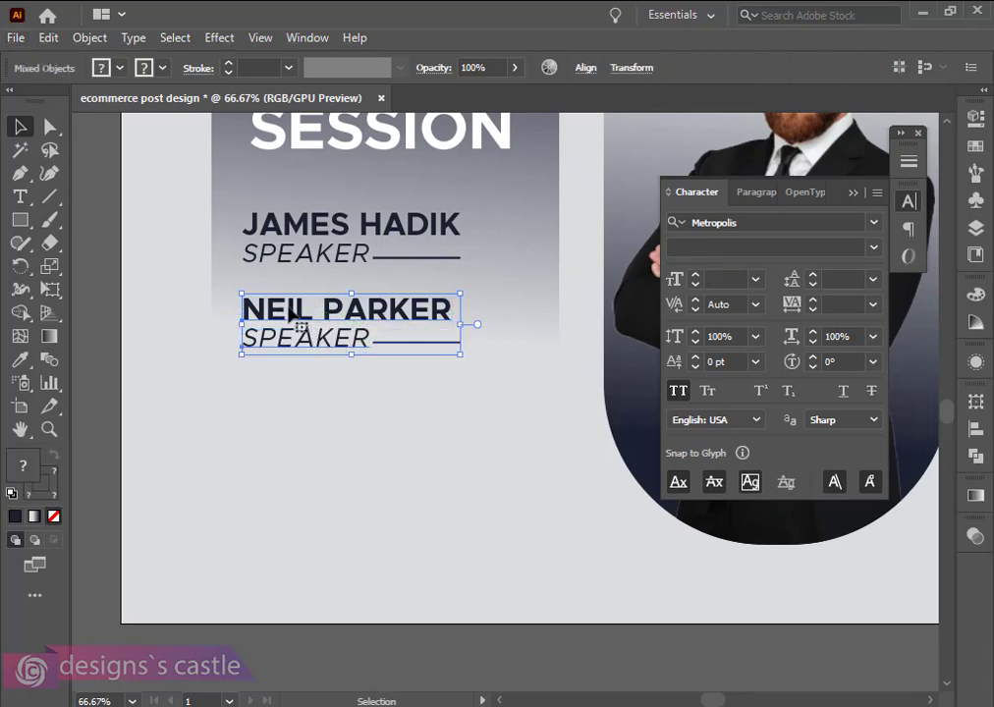
drag(291, 316, 289, 388)
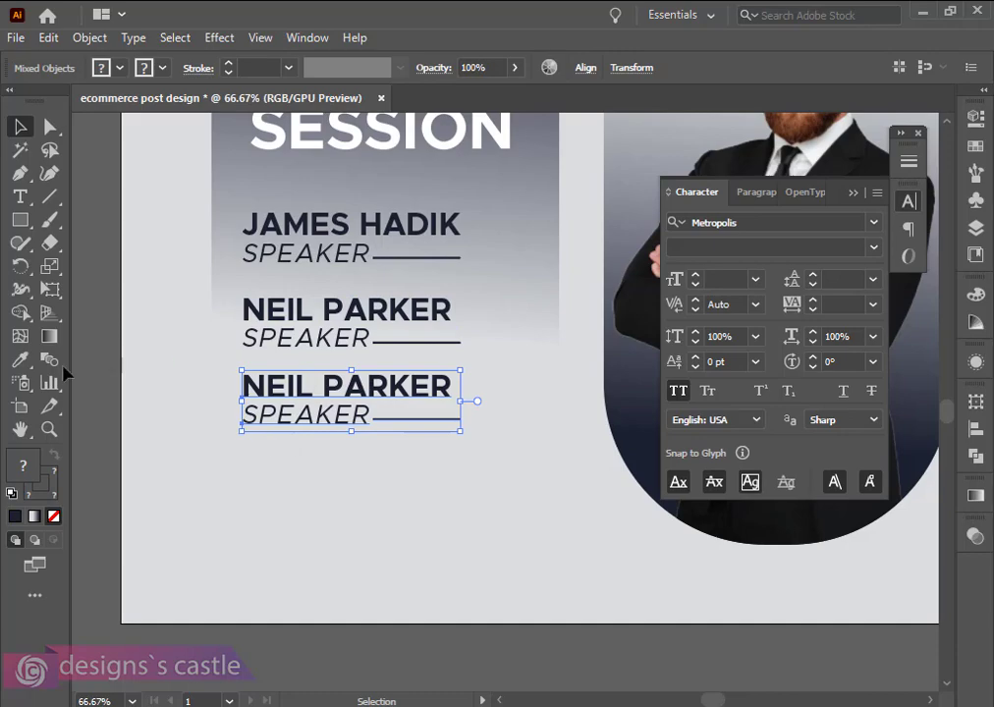
key(alt+Tab)
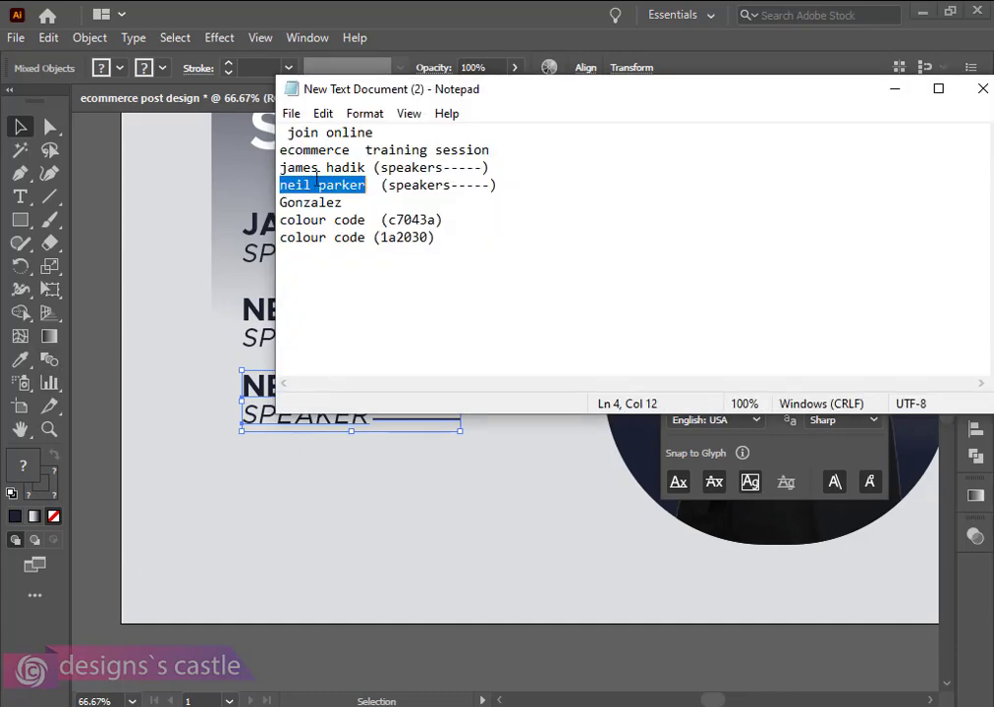
drag(341, 203, 296, 203)
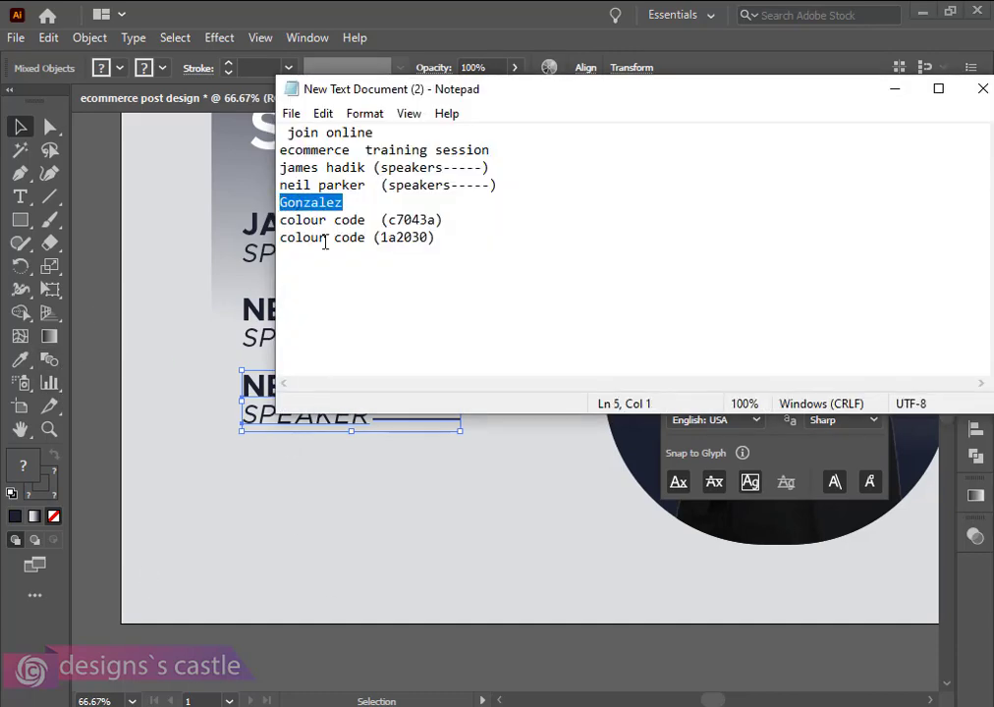
key(alt+Tab)
double_click(271, 384)
key(ctrl+a)
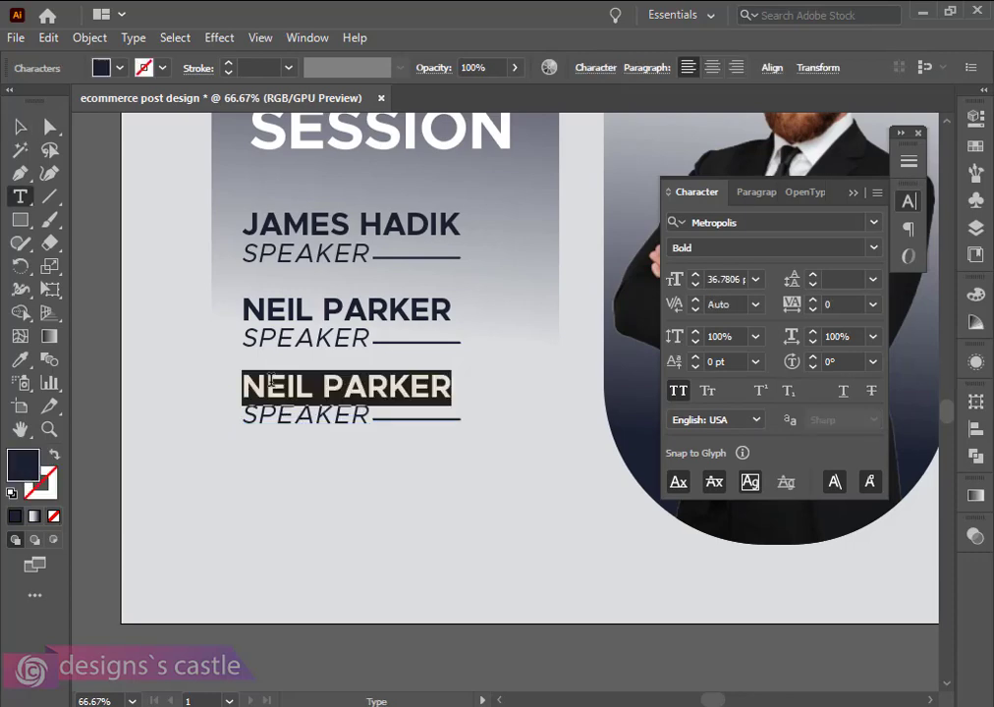
key(ctrl+v)
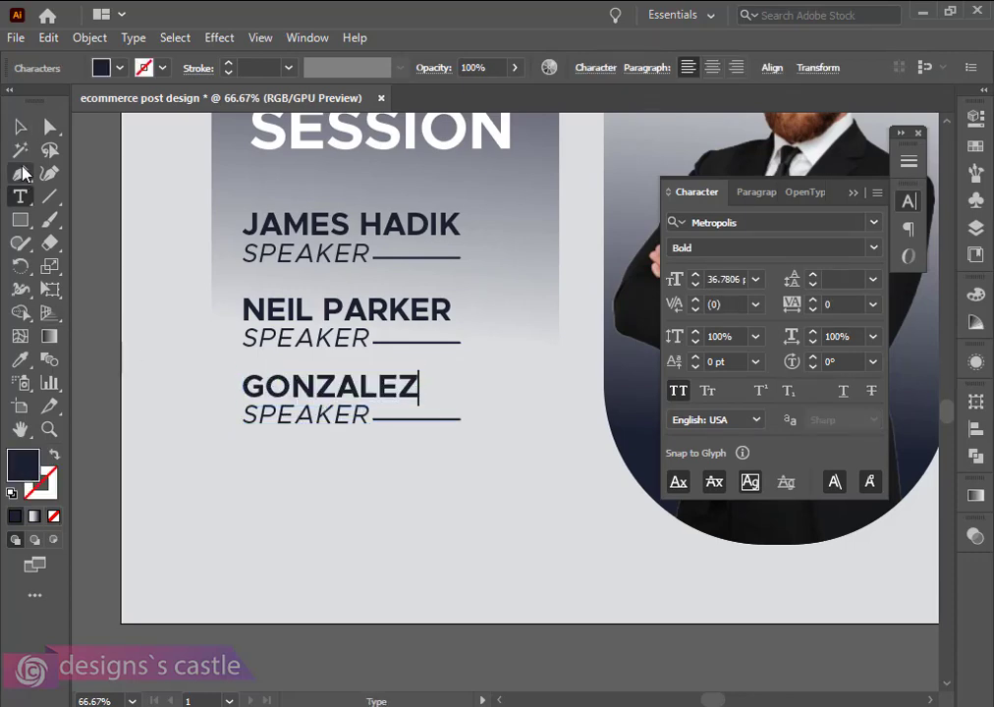
click(20, 125)
click(337, 483)
scroll(336, 483, down, 2)
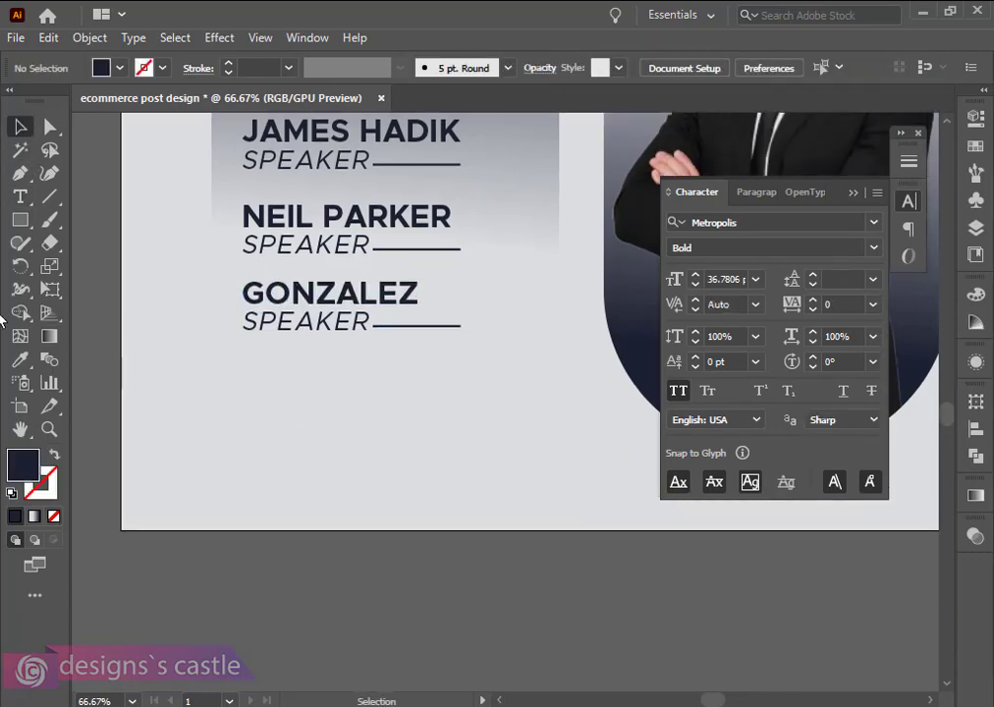
Draw a rounded rectangle button below the speaker list and type the text REGISTER NOW
click(19, 220)
click(134, 242)
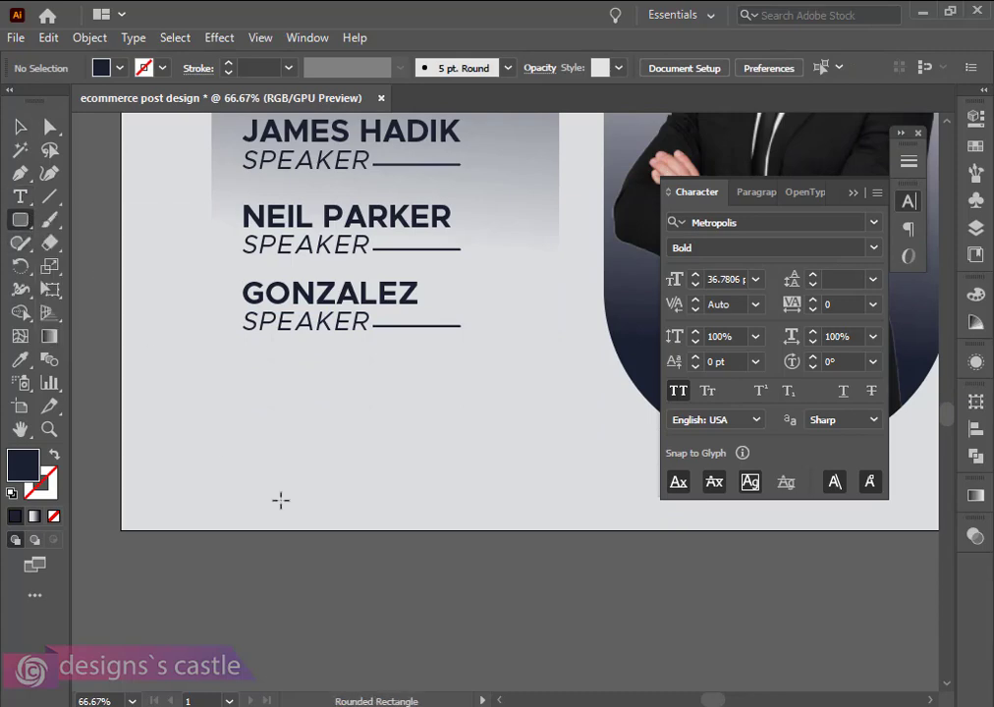
drag(243, 389, 310, 428)
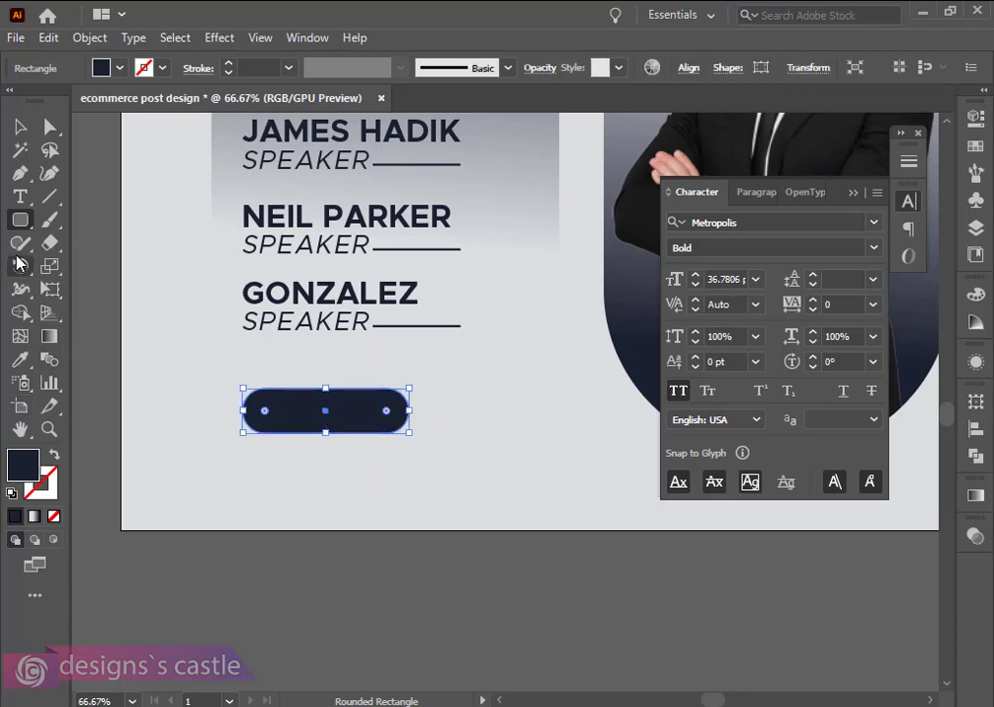
click(20, 196)
click(272, 489)
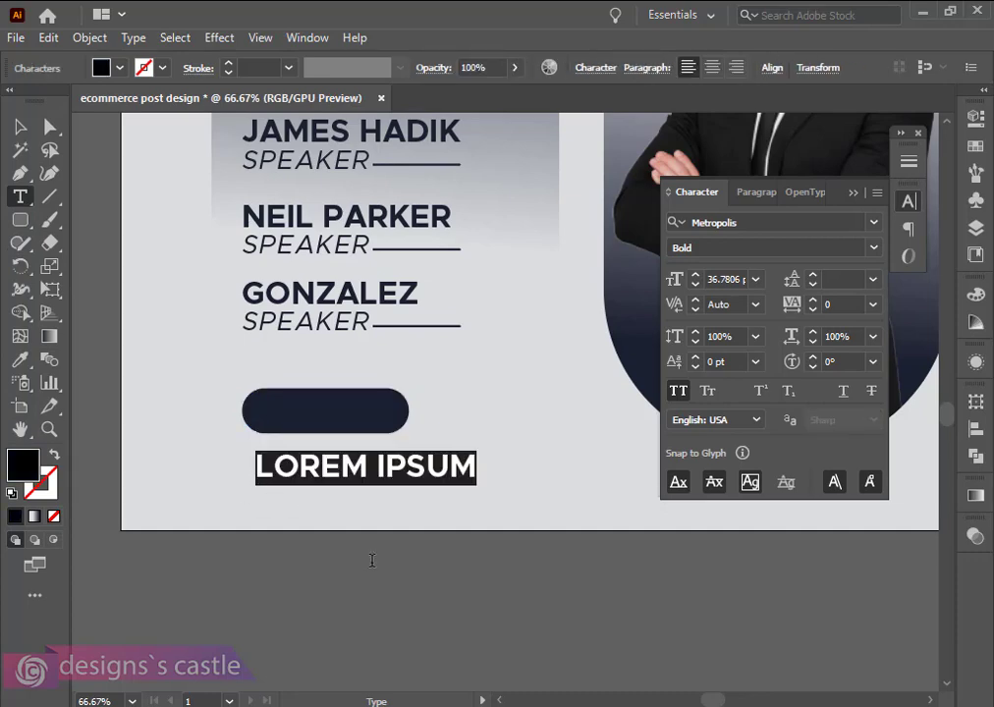
text(REGI)
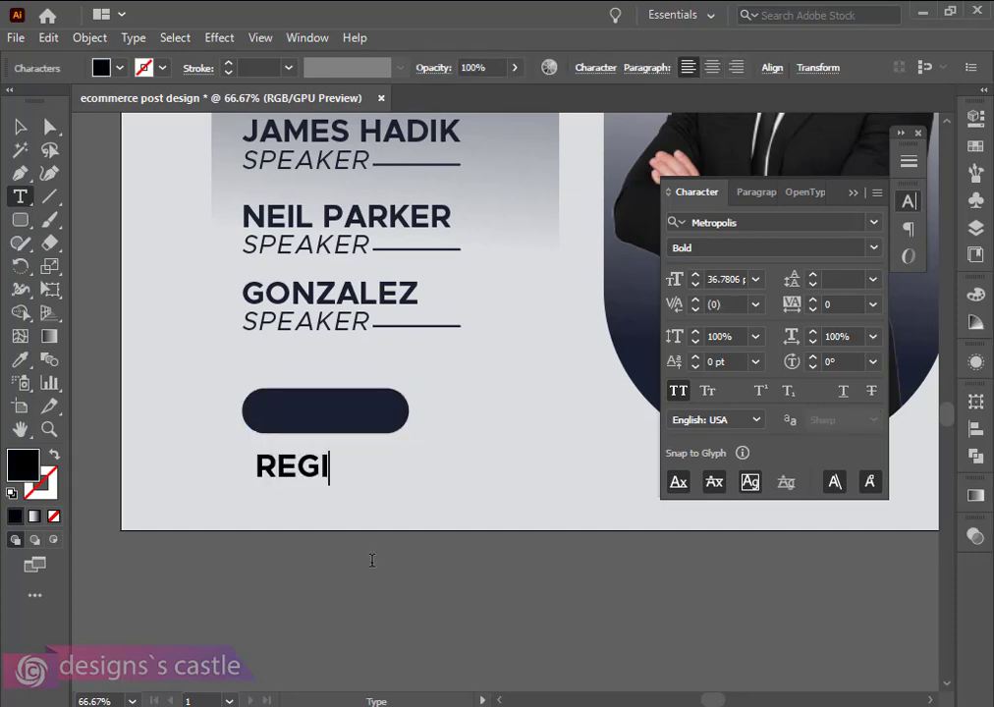
text(STER NOEW)
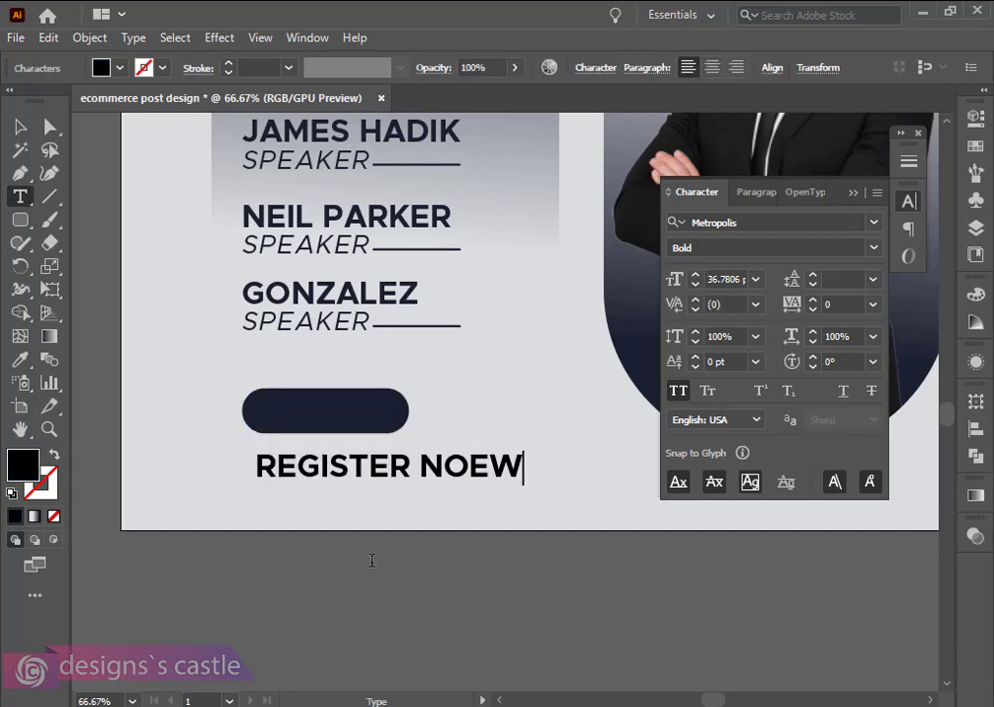
key(BackSpace)
key(BackSpace)
text(W)
click(19, 126)
Scale the REGISTER NOW text onto the button and centre the two on each other
mouse_move(502, 451)
mouse_down()
mouse_move(482, 463)
mouse_move(493, 457)
mouse_up()
drag(364, 467, 318, 413)
mouse_move(408, 403)
mouse_down()
mouse_move(419, 402)
mouse_move(372, 412)
mouse_move(408, 403)
mouse_up()
key(ctrl+z)
click(471, 398)
scroll(349, 420, up, 2)
click(328, 413)
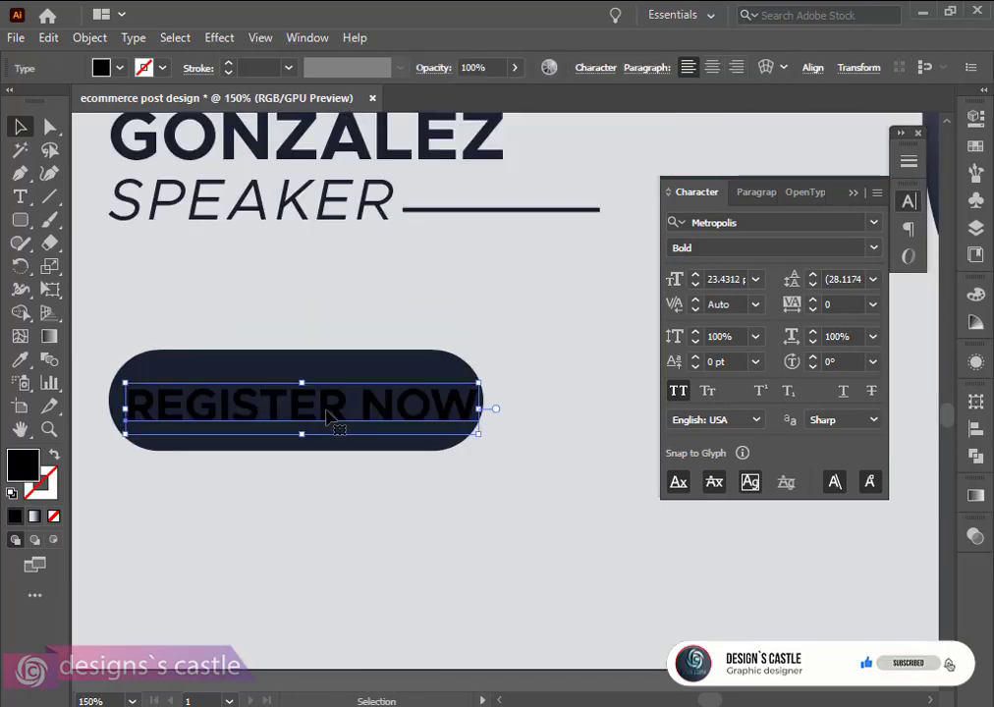
drag(346, 410, 339, 417)
shift+click(384, 356)
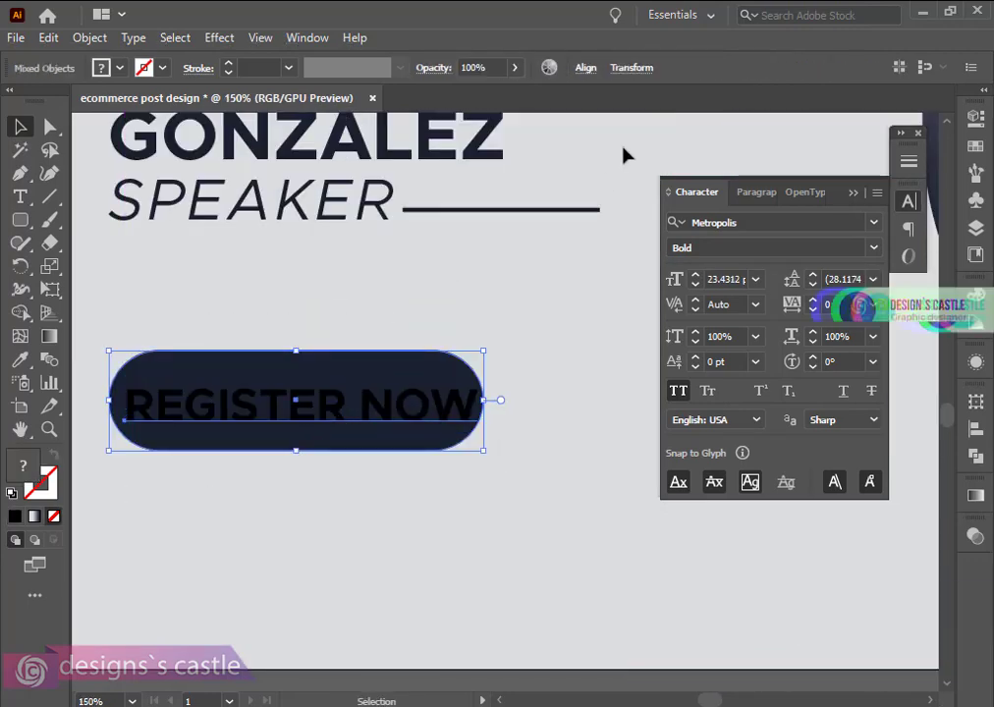
click(585, 67)
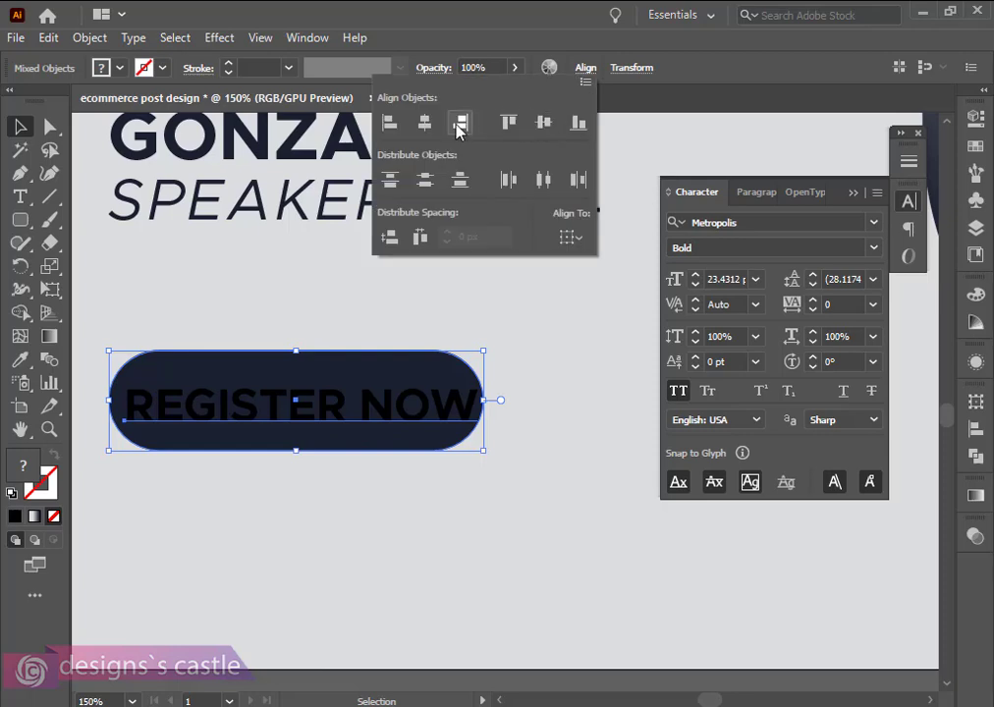
click(539, 126)
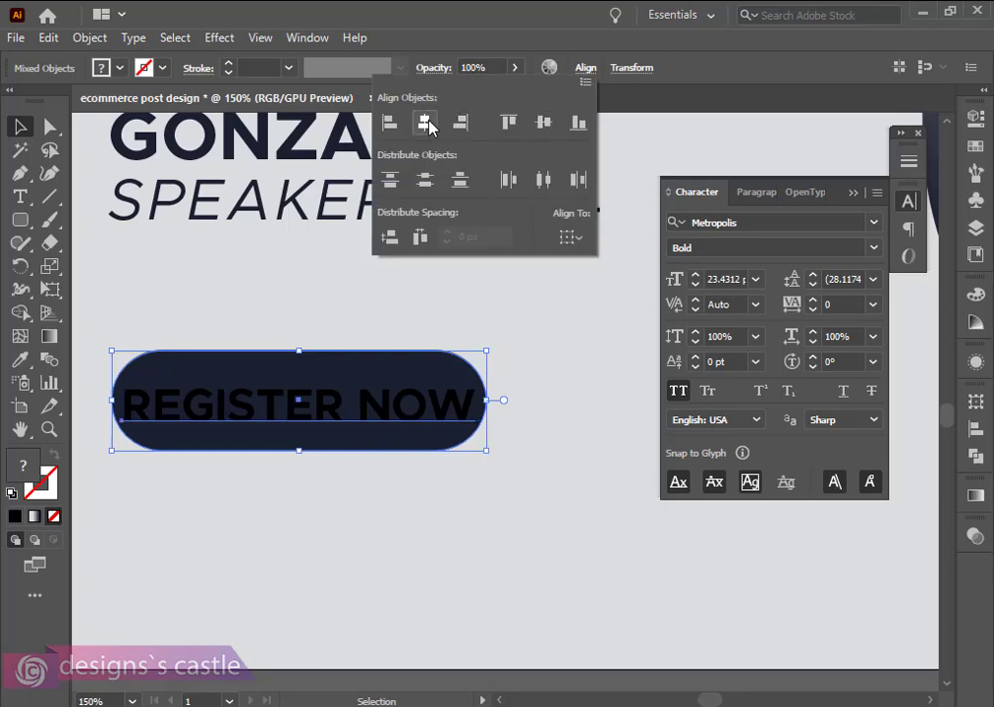
click(555, 393)
Make the REGISTER NOW text white, #ffffff
click(378, 418)
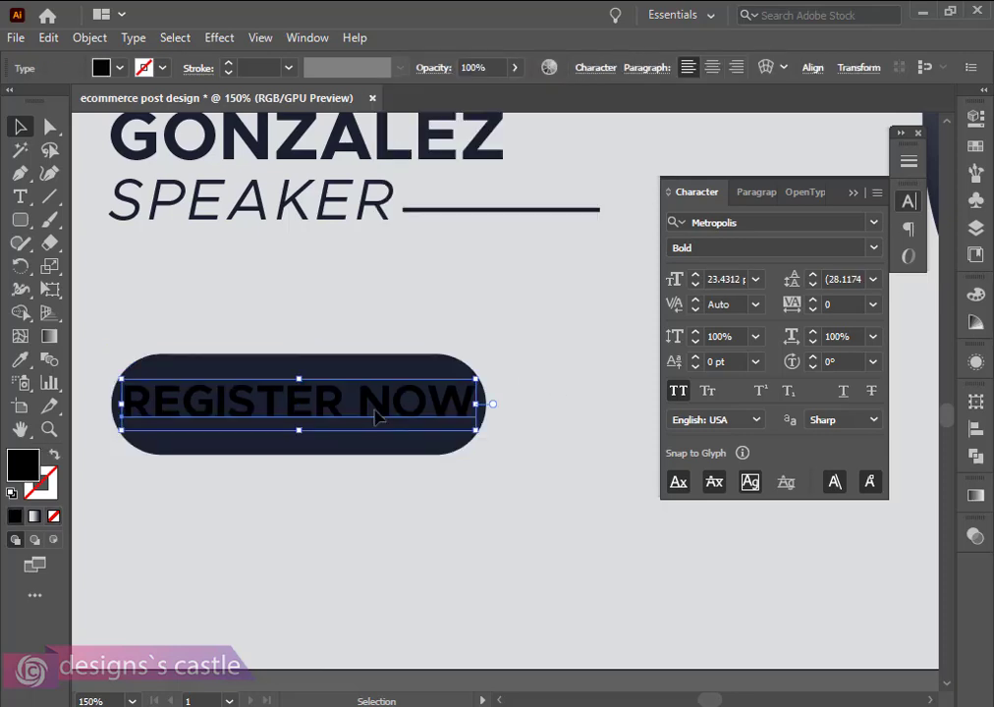
double_click(20, 471)
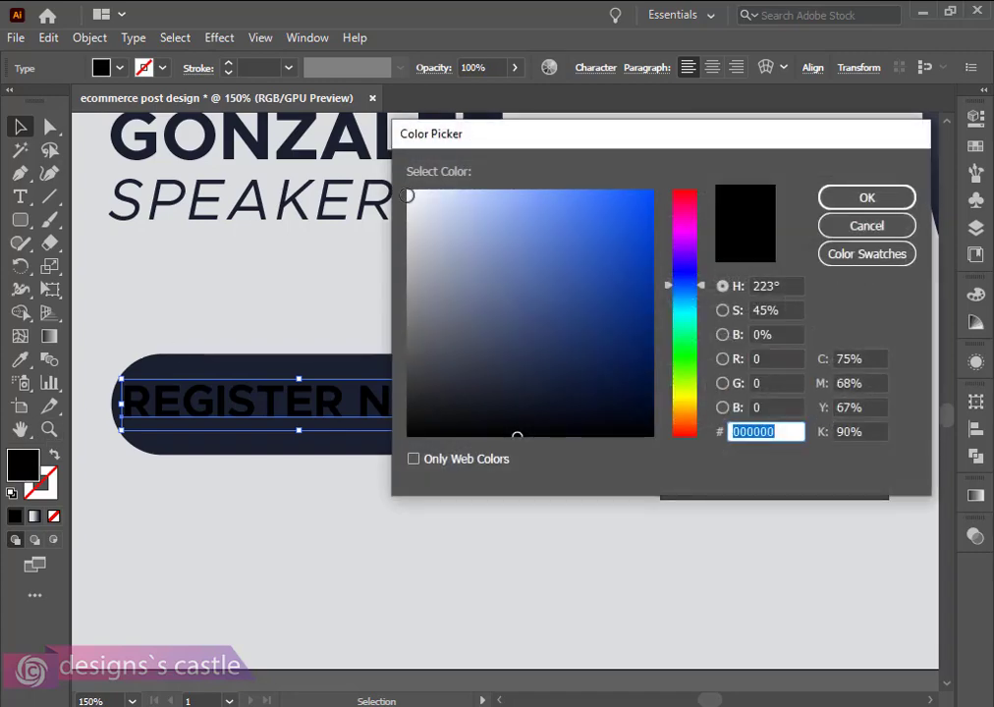
text(ffffff)
click(840, 208)
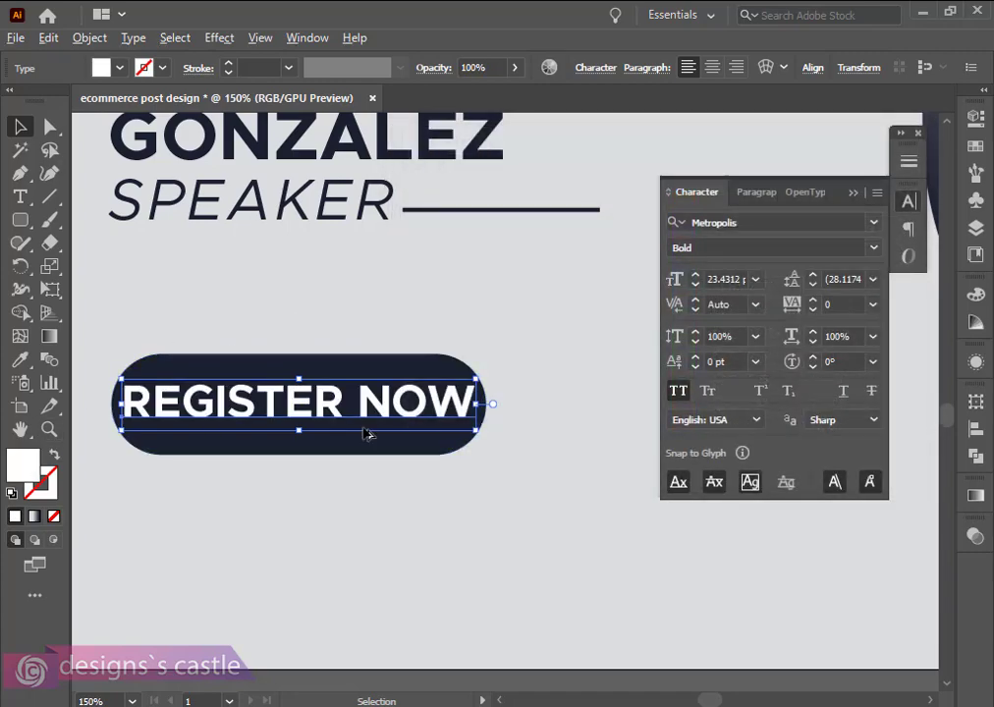
key(ctrl+minus)
key(ctrl+minus)
click(407, 363)
scroll(358, 390, right, 2)
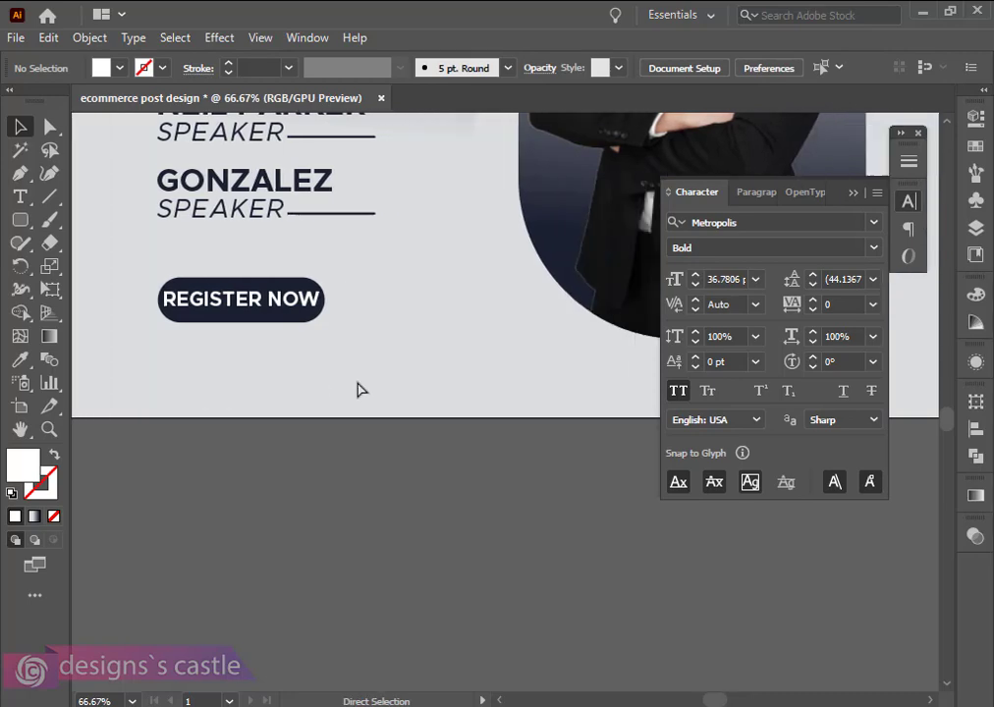
Group each speaker's name, SPEAKER label and rule into one group, giving three groups
scroll(277, 340, left, 2)
scroll(266, 294, up, 4)
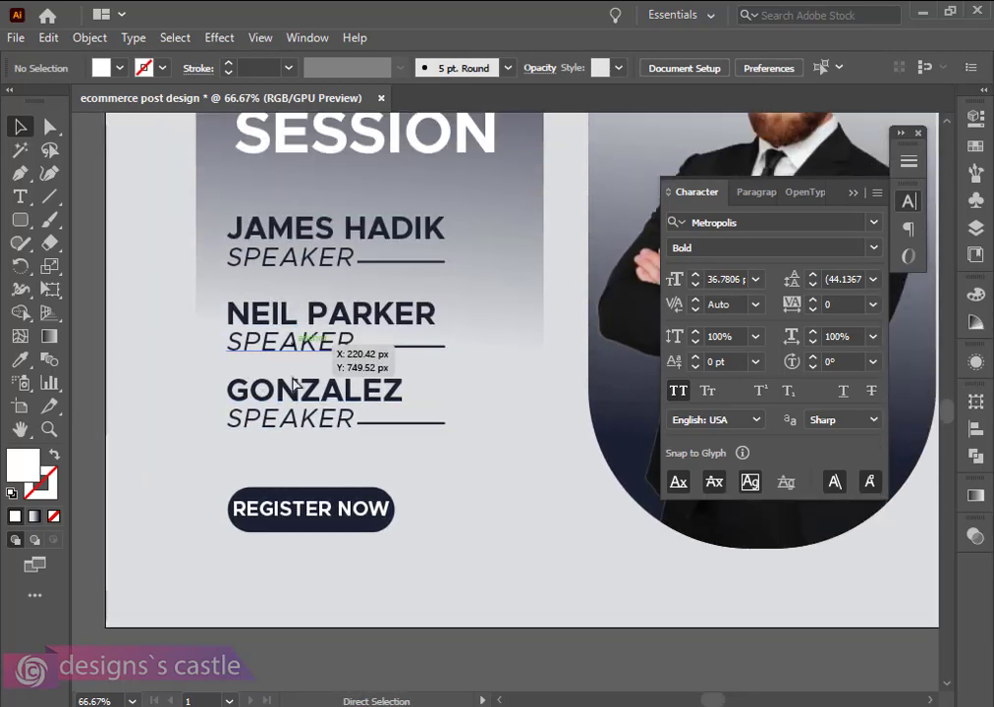
scroll(295, 386, left, 2)
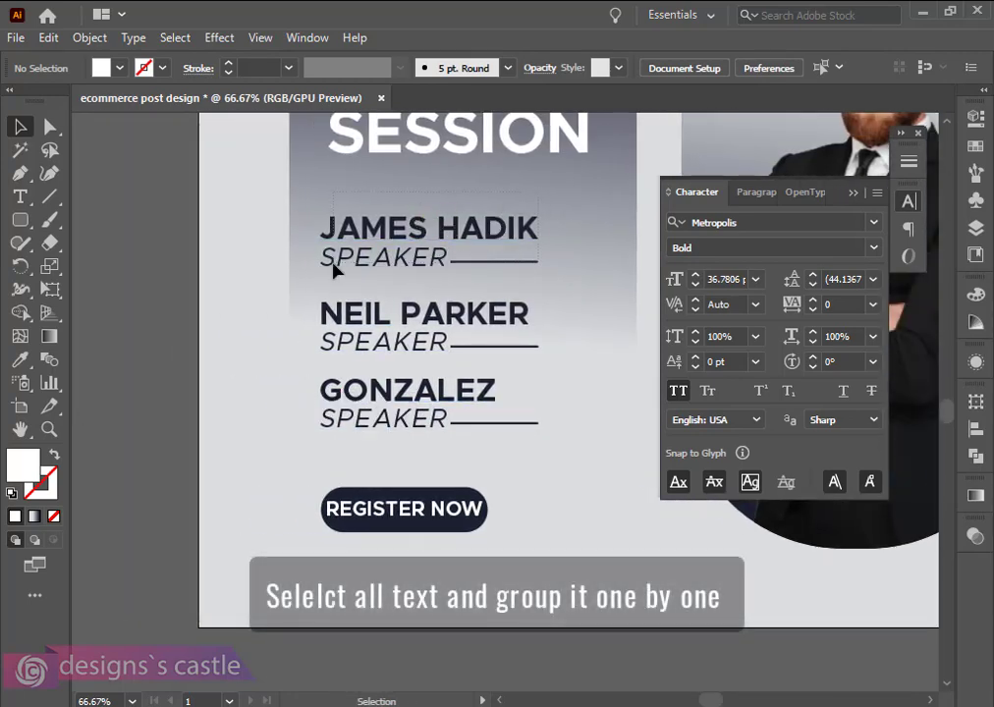
drag(334, 278, 337, 280)
key(ctrl+g)
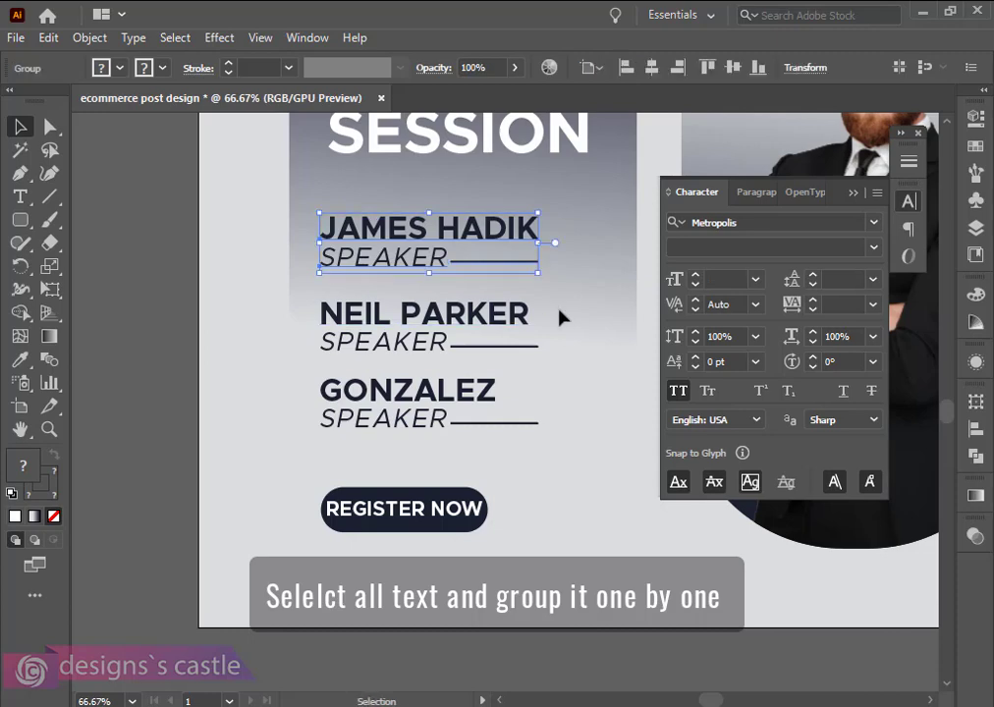
drag(594, 287, 351, 355)
key(ctrl+g)
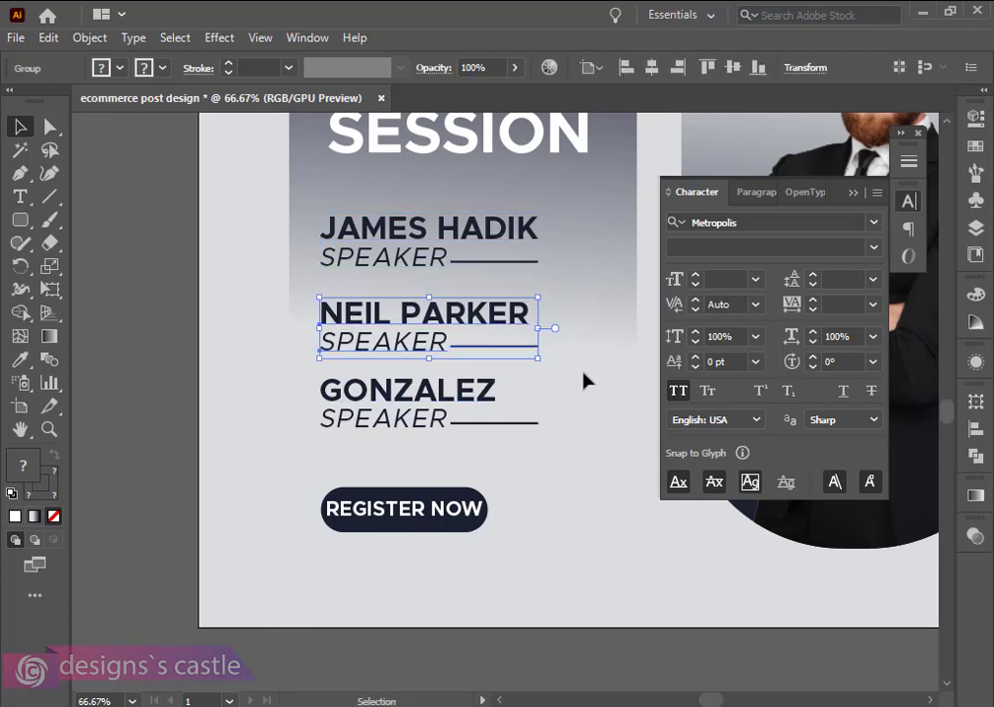
drag(353, 441, 337, 454)
key(ctrl+g)
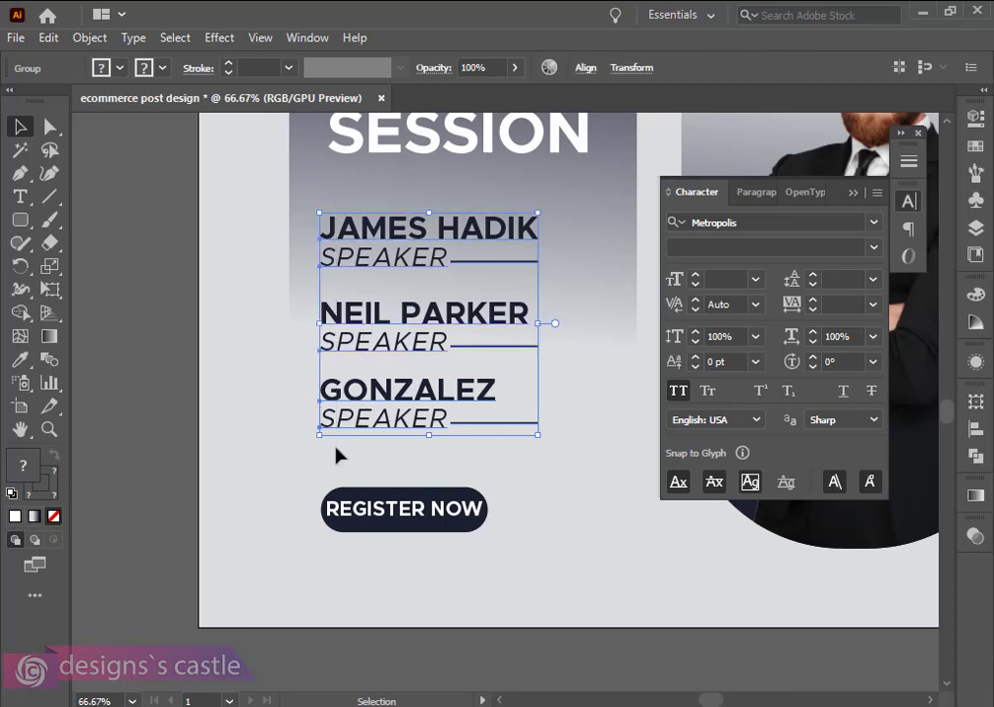
Apply Vertical Distribute Top to the three speaker groups so they are evenly spaced
click(585, 70)
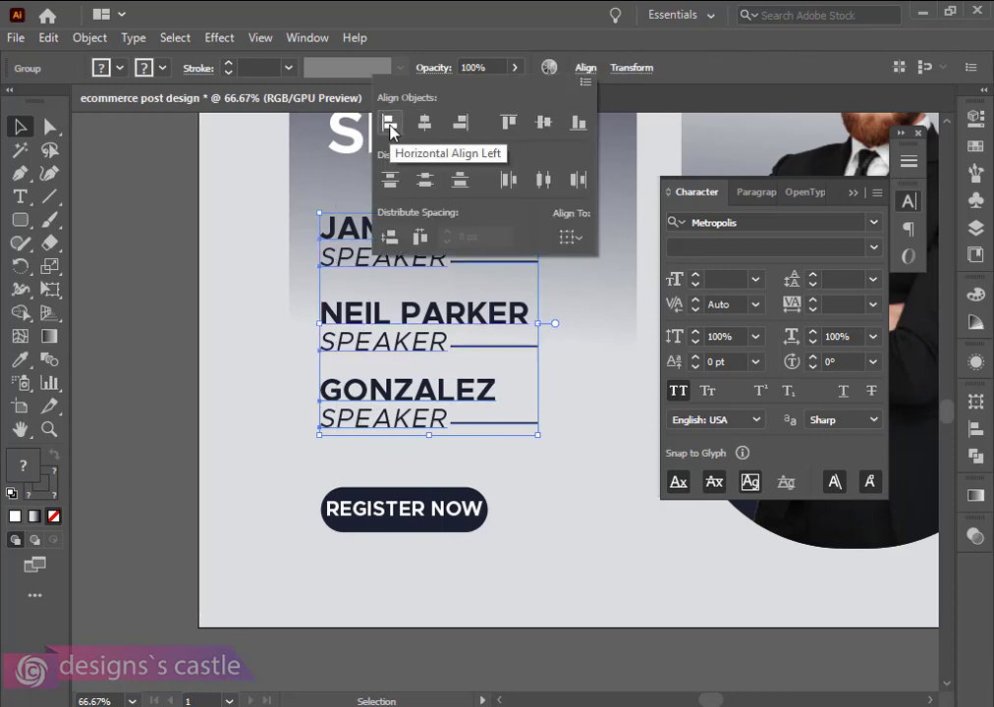
click(392, 183)
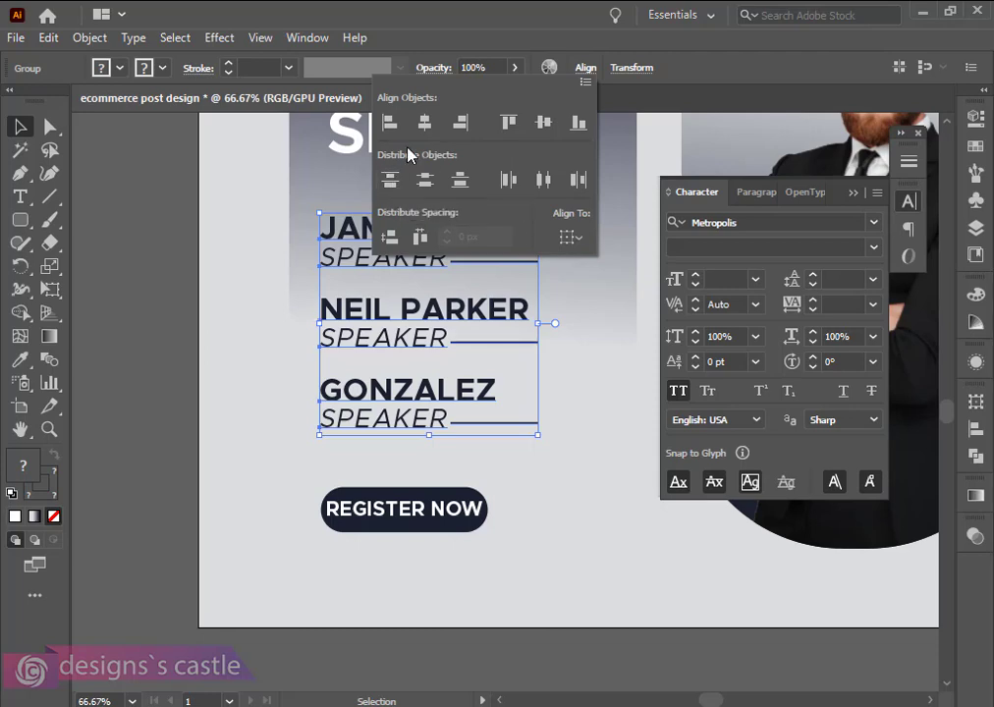
click(217, 315)
click(506, 459)
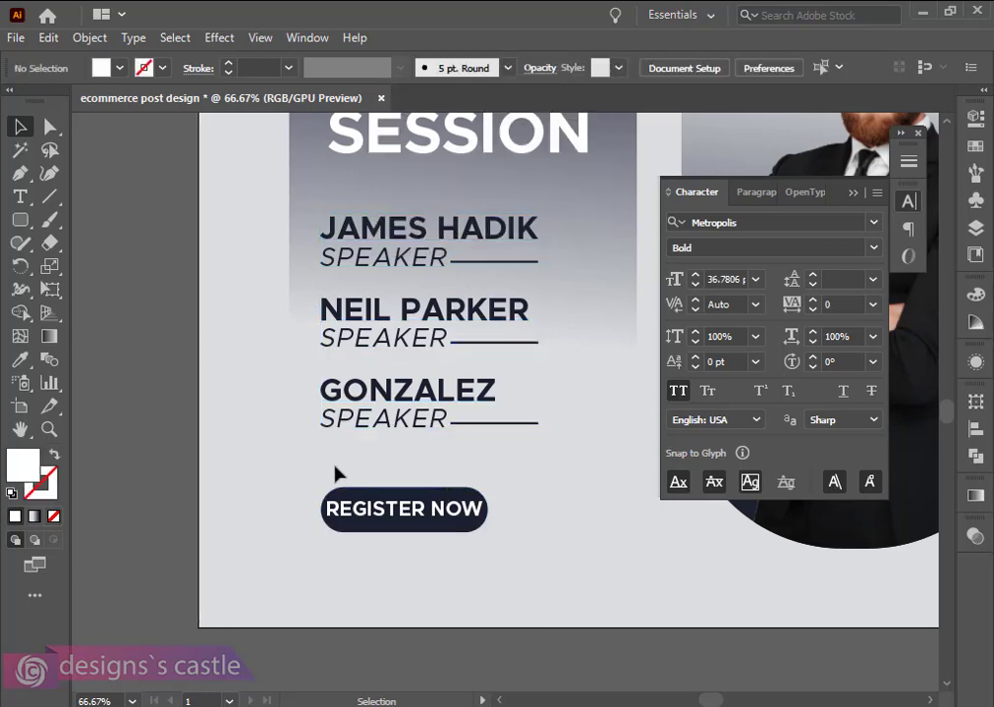
scroll(359, 475, left, 1)
scroll(359, 478, left, 1)
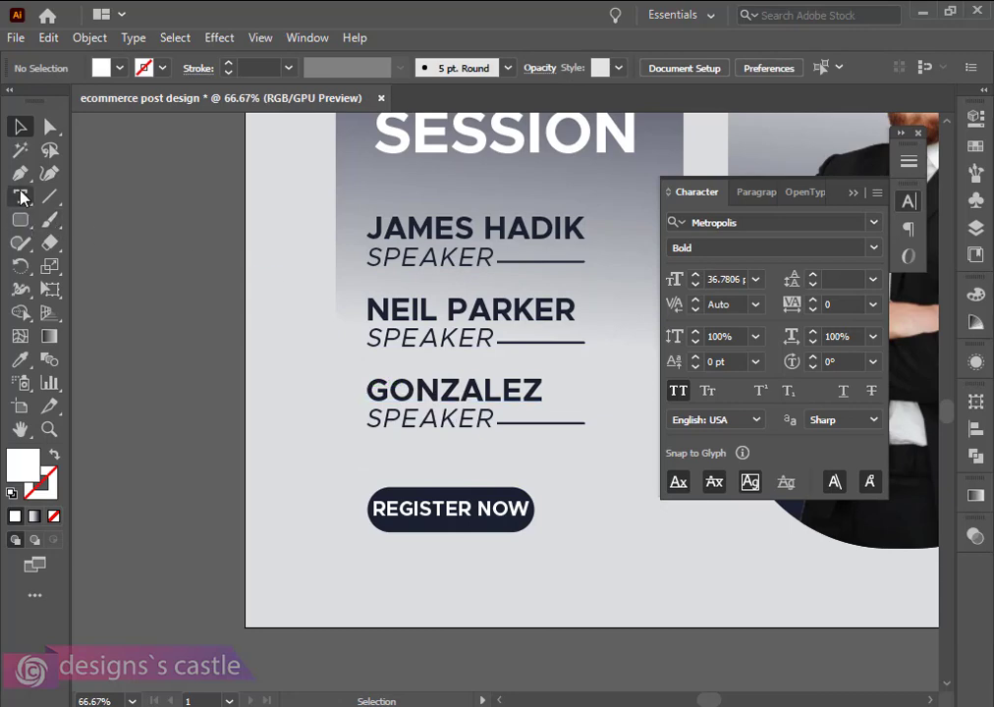
Draw a small three-sided triangle left of the speaker names, rotated to point right
click(20, 220)
click(111, 290)
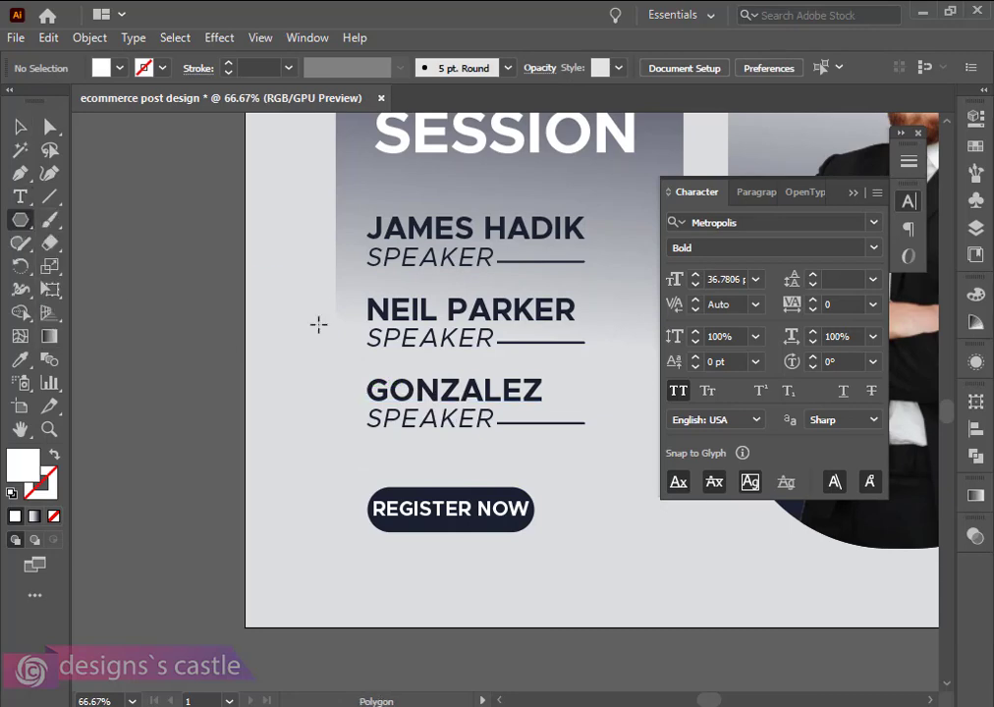
click(319, 328)
click(460, 401)
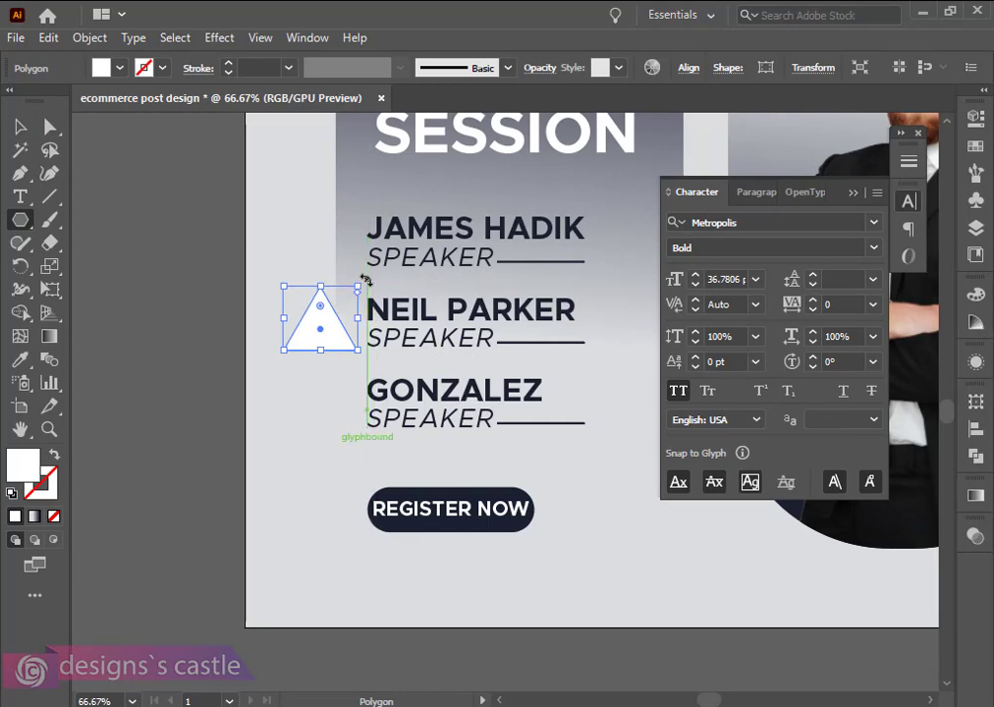
drag(365, 279, 363, 400)
drag(363, 291, 343, 320)
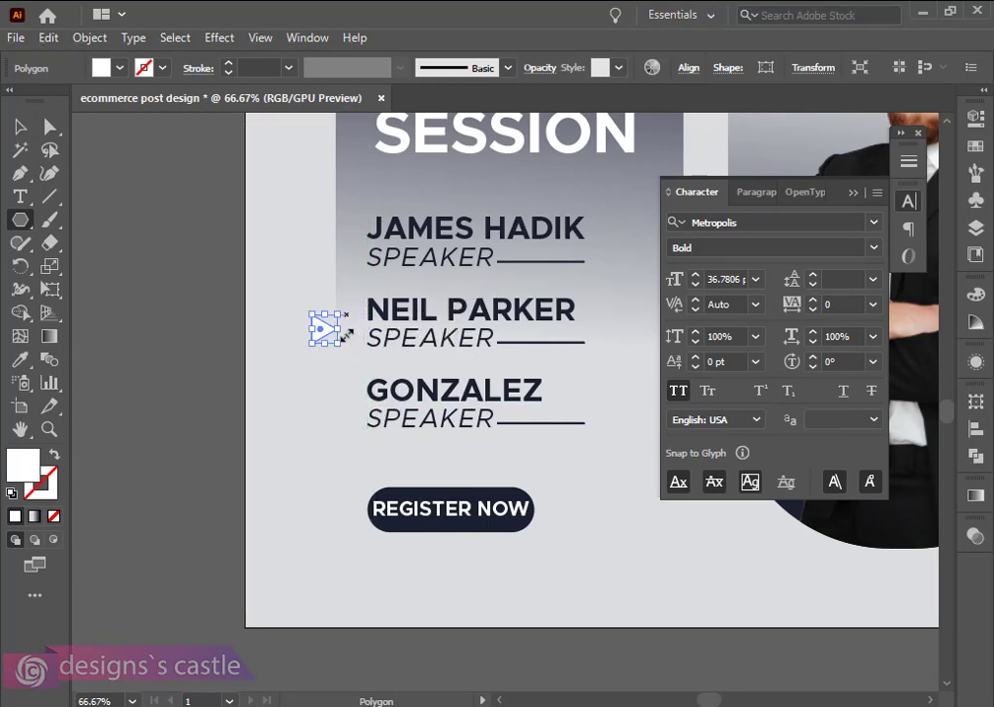
Give the triangle the button's navy colour and add an outlined duplicate beside it
click(22, 362)
click(401, 493)
key(v)
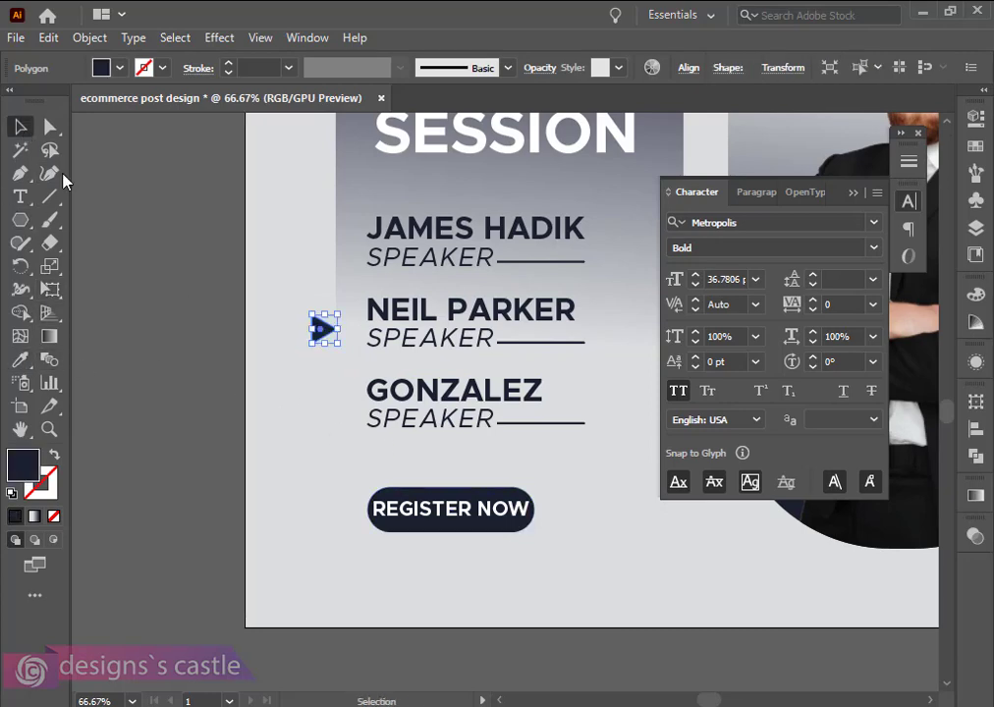
scroll(354, 351, up, 1)
scroll(345, 371, up, 1)
drag(301, 383, 338, 261)
click(55, 457)
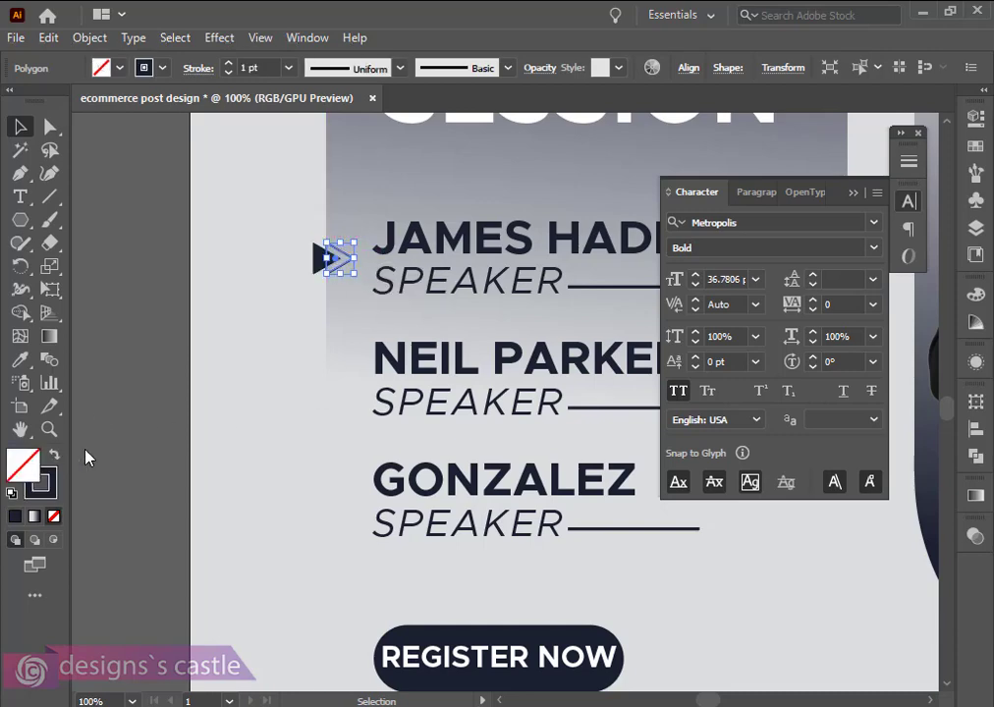
click(240, 409)
scroll(354, 443, right, 3)
scroll(354, 443, down, 2)
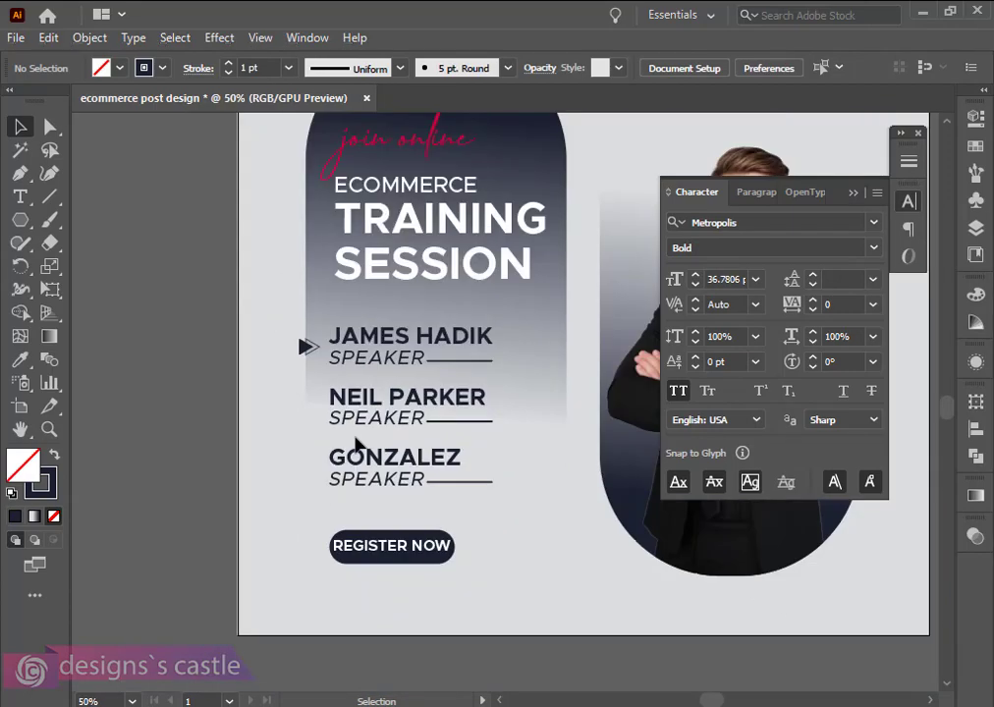
scroll(357, 442, down, 1)
click(309, 255)
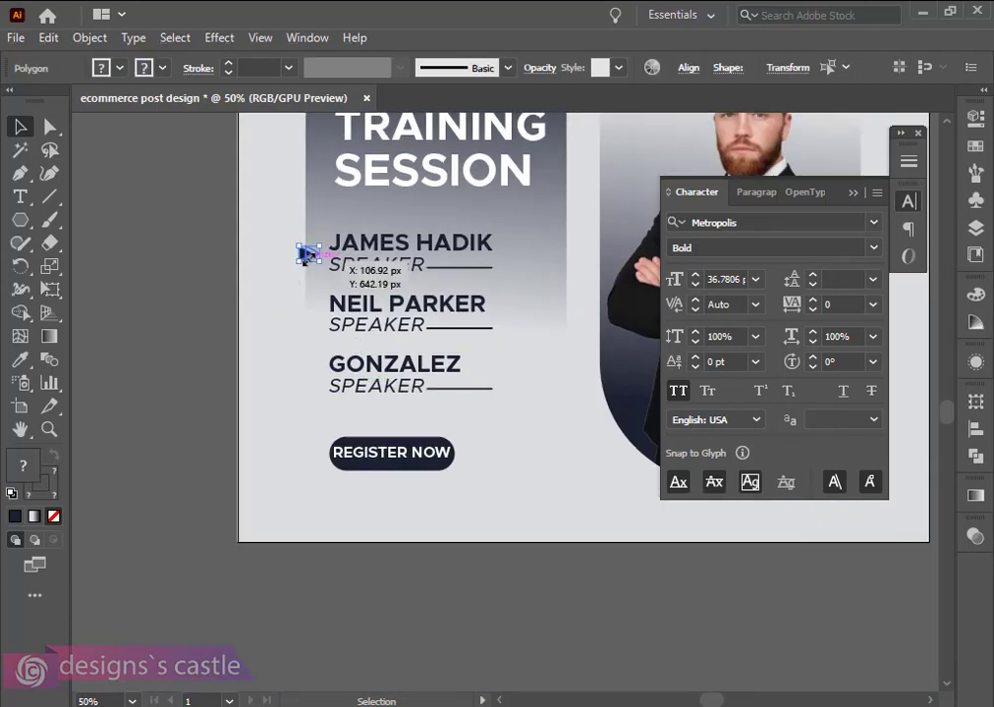
scroll(310, 256, up, 1)
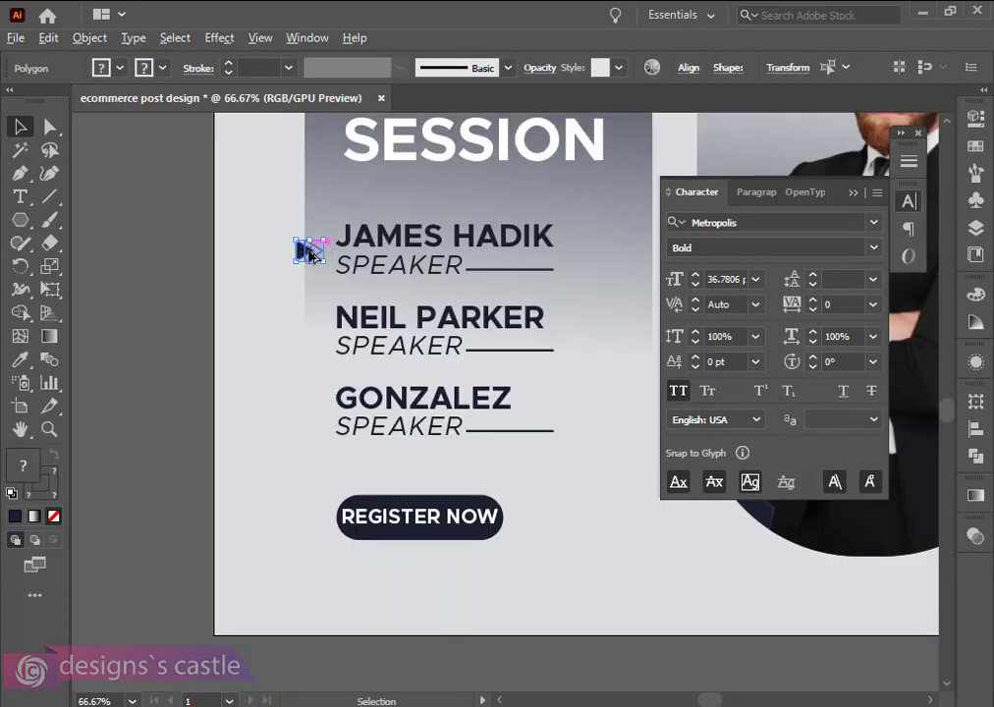
drag(308, 254, 627, 383)
drag(325, 389, 272, 449)
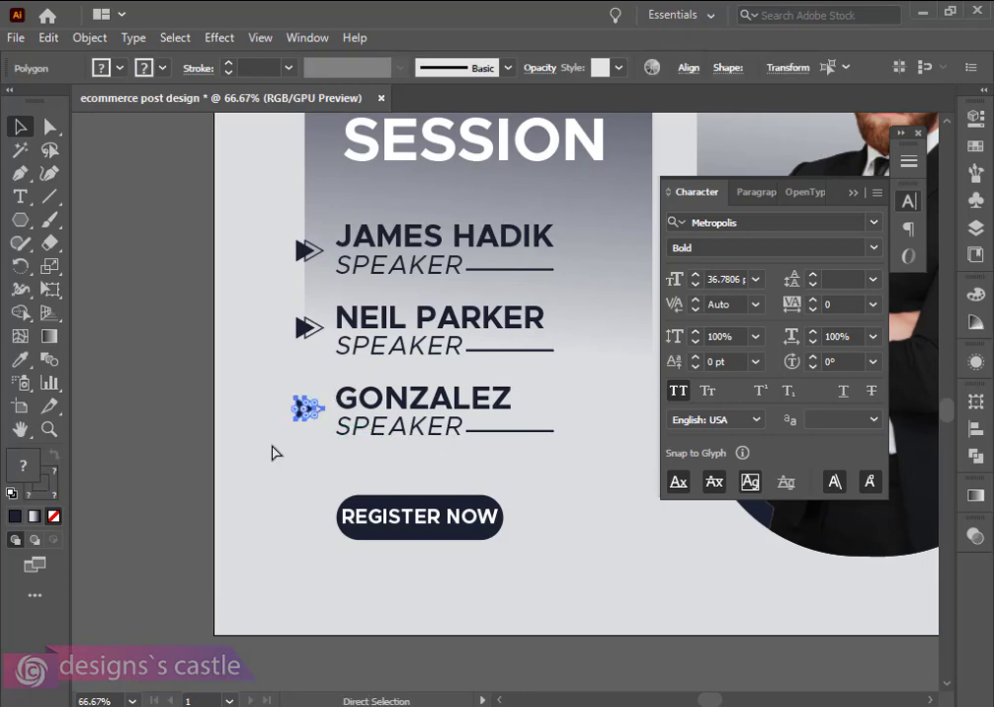
key(ctrl+g)
drag(313, 312, 281, 358)
key(ctrl+g)
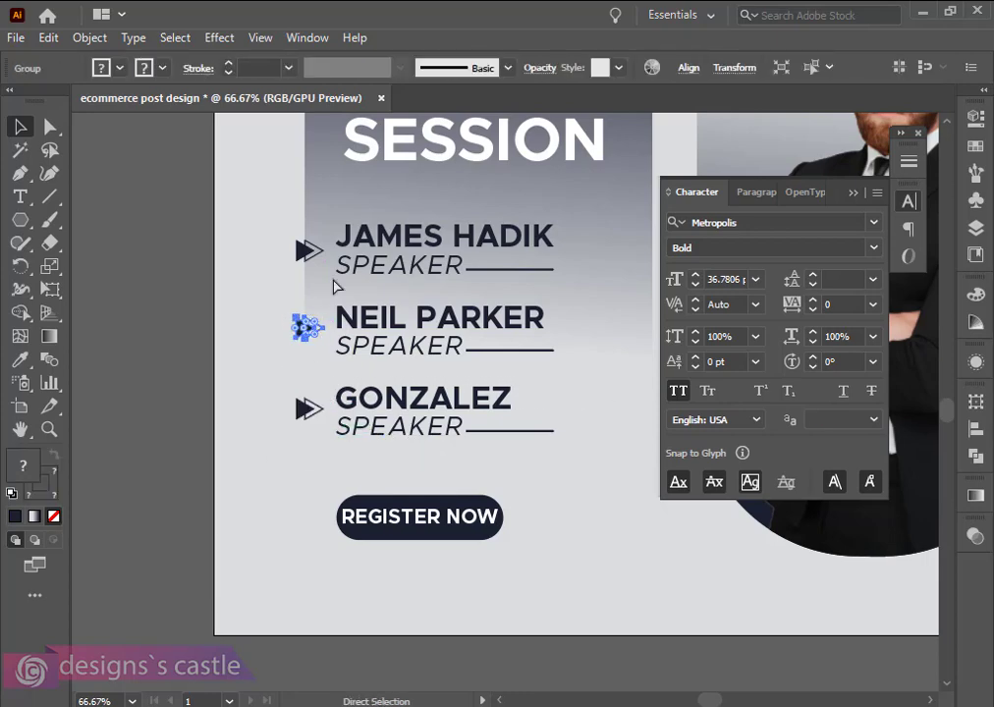
drag(329, 234, 280, 272)
key(ctrl+g)
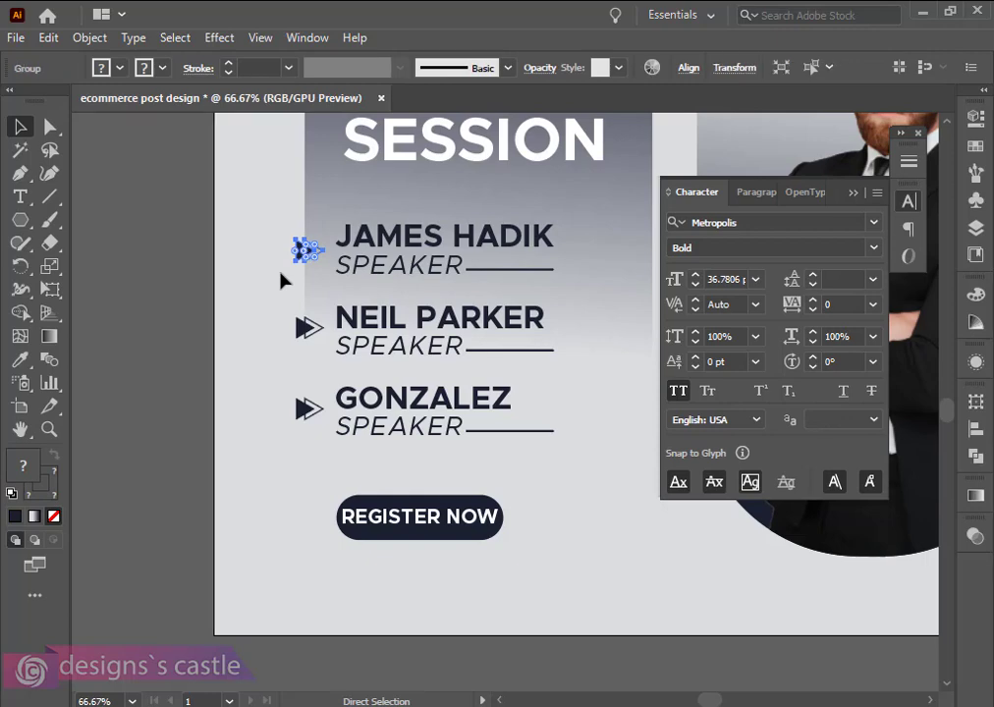
drag(581, 224, 279, 308)
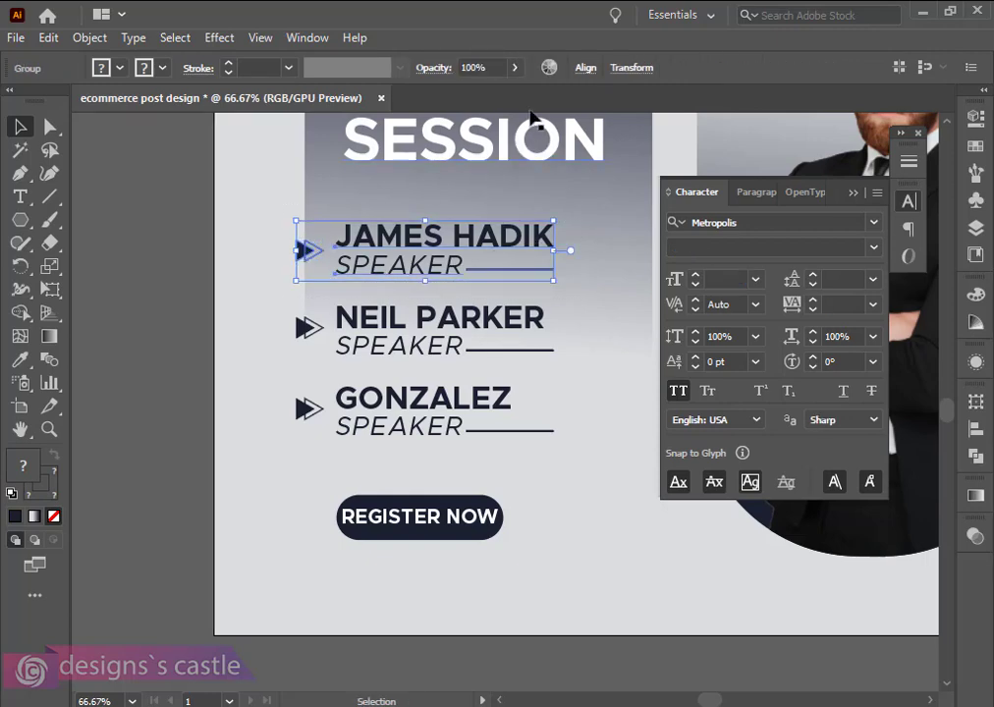
click(586, 68)
click(590, 307)
click(609, 298)
drag(610, 299, 295, 362)
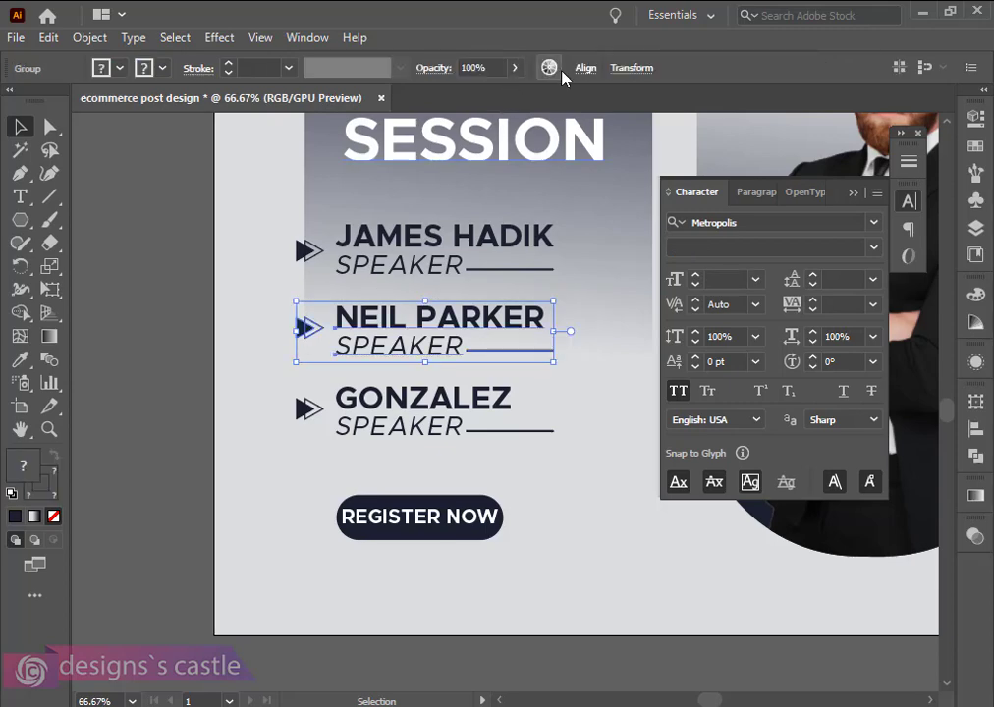
click(585, 68)
click(541, 131)
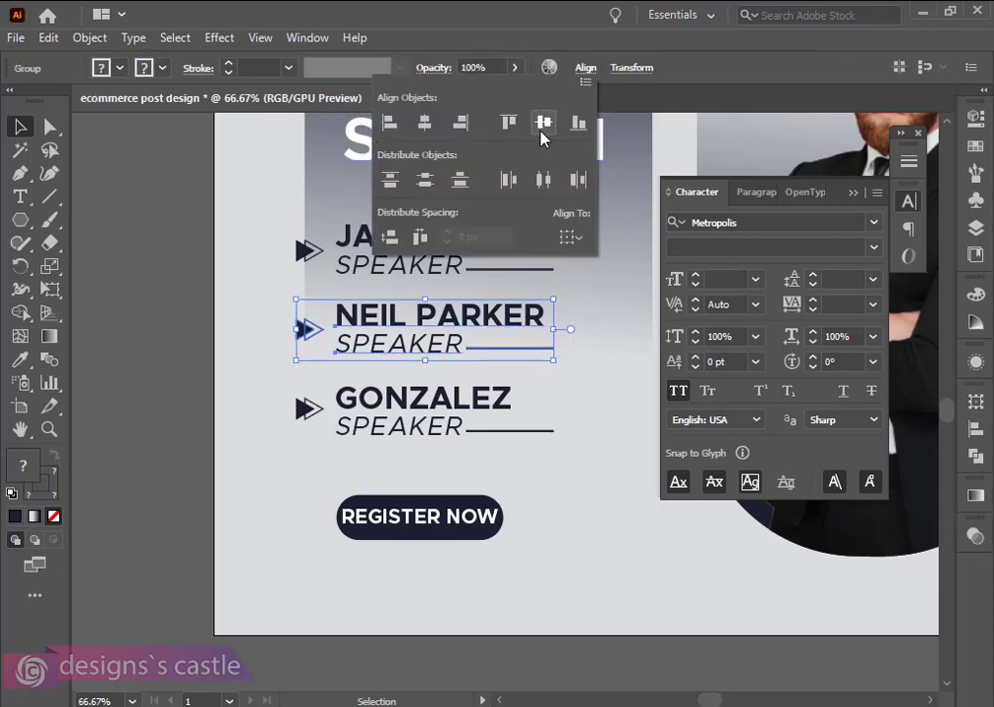
click(586, 348)
Vertically centre the GONZALEZ row's arrow, name and underline
drag(598, 383, 450, 444)
drag(293, 461, 293, 464)
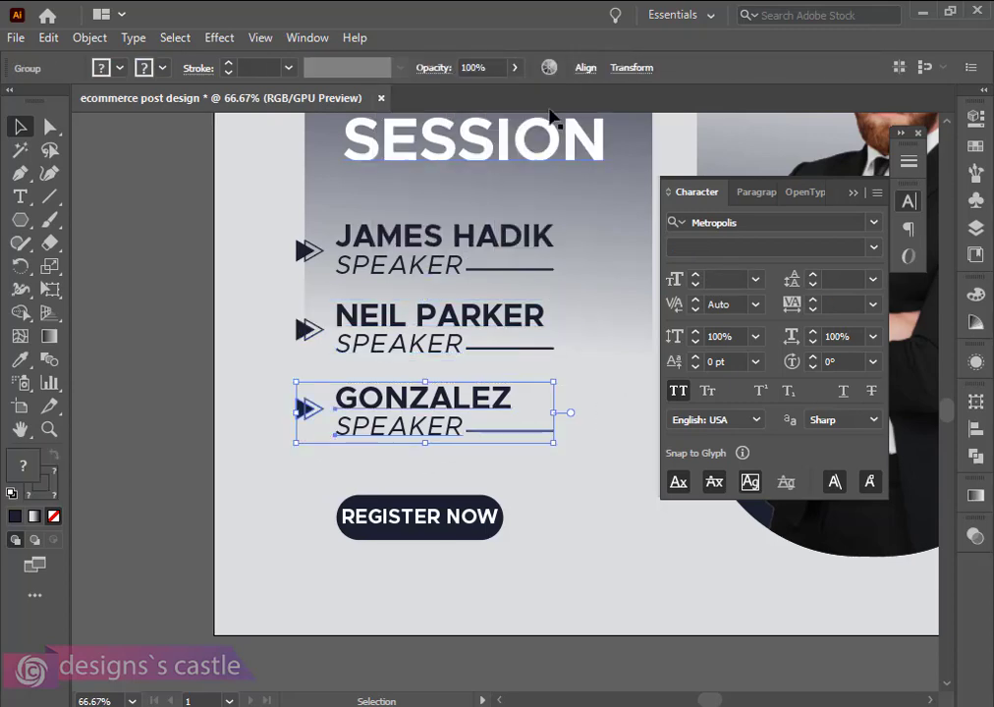
click(586, 67)
click(544, 123)
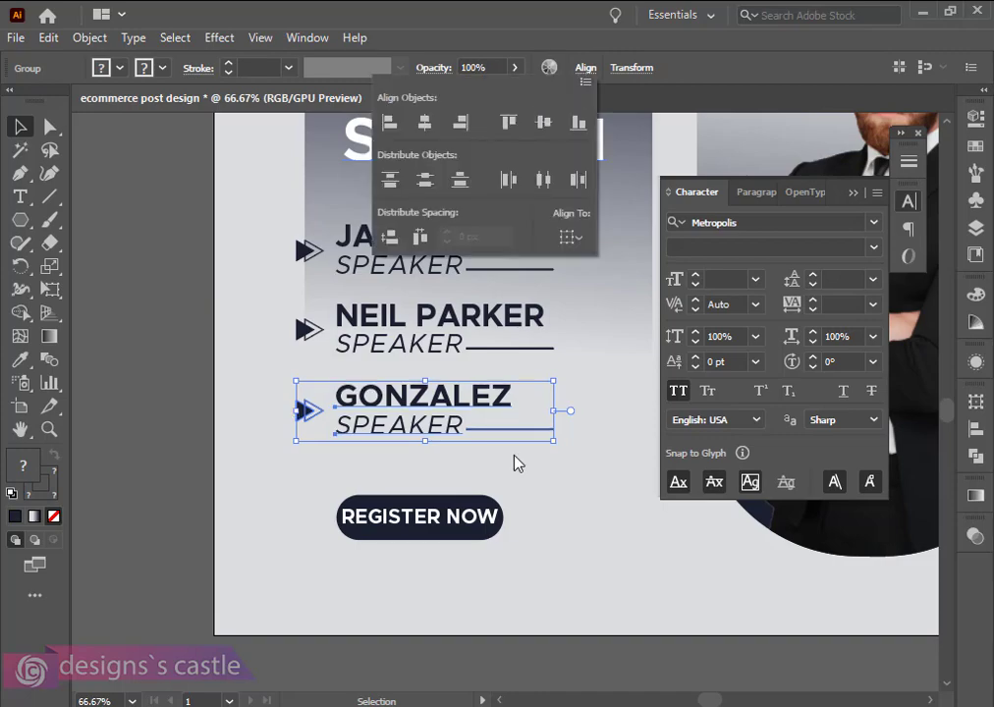
click(579, 477)
scroll(410, 435, right, 1)
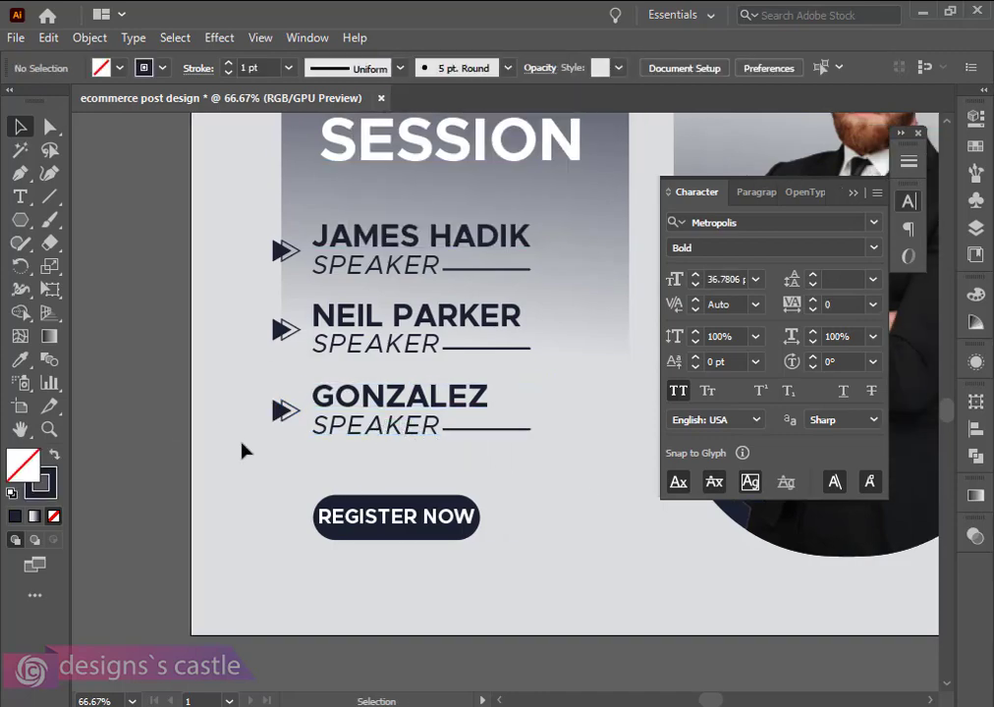
scroll(383, 351, right, 7)
scroll(383, 352, down, 2)
scroll(383, 352, up, 2)
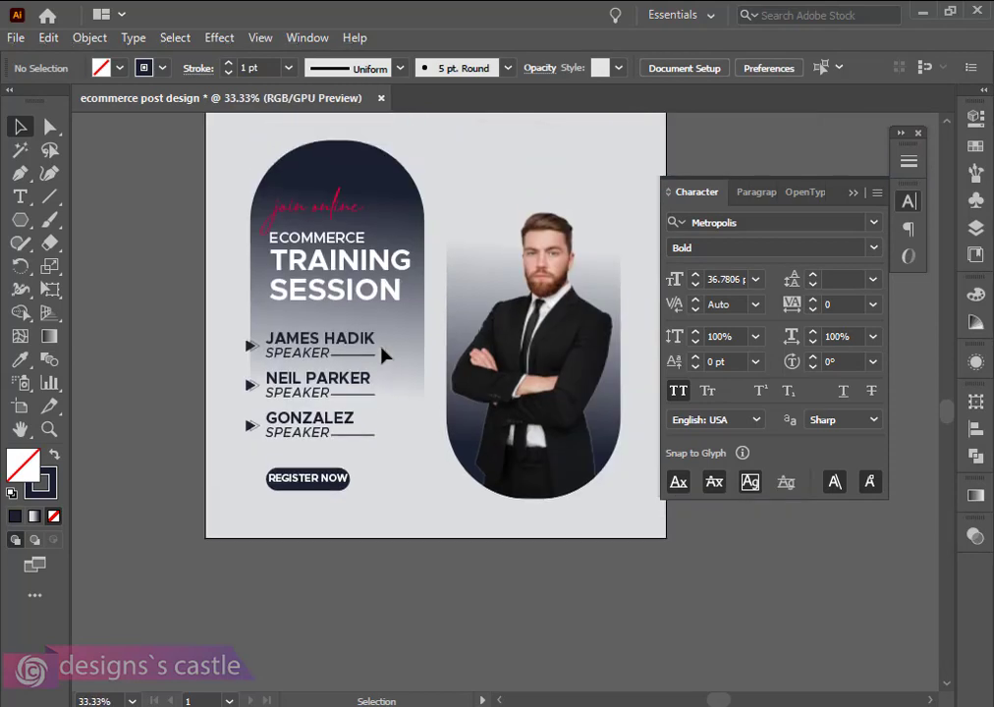
scroll(383, 355, up, 2)
scroll(369, 549, right, 3)
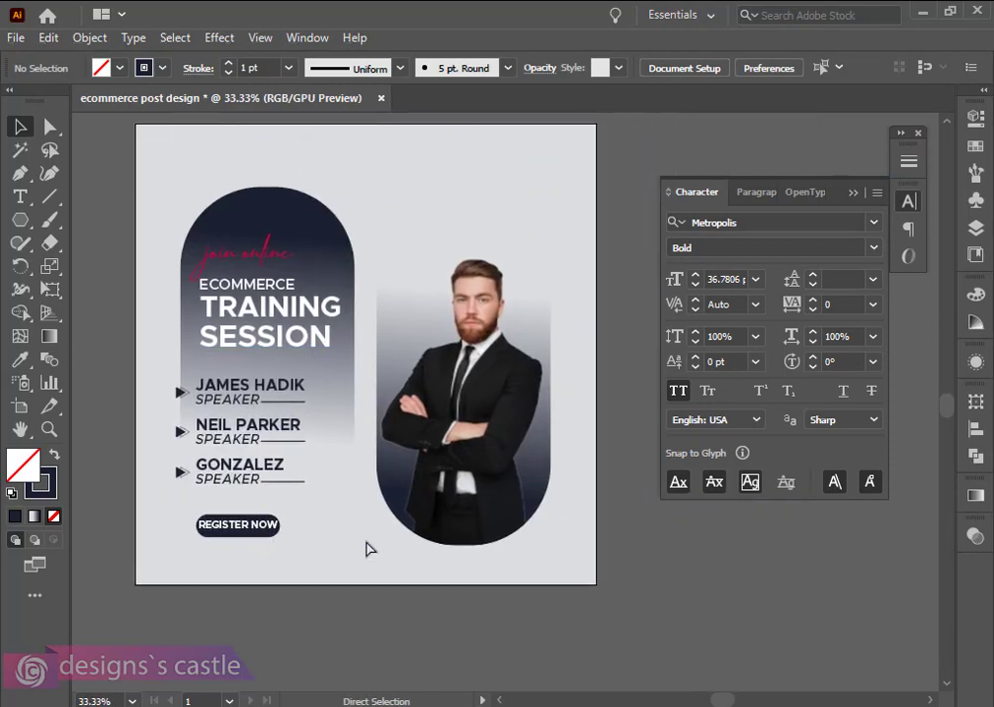
scroll(310, 505, left, 1)
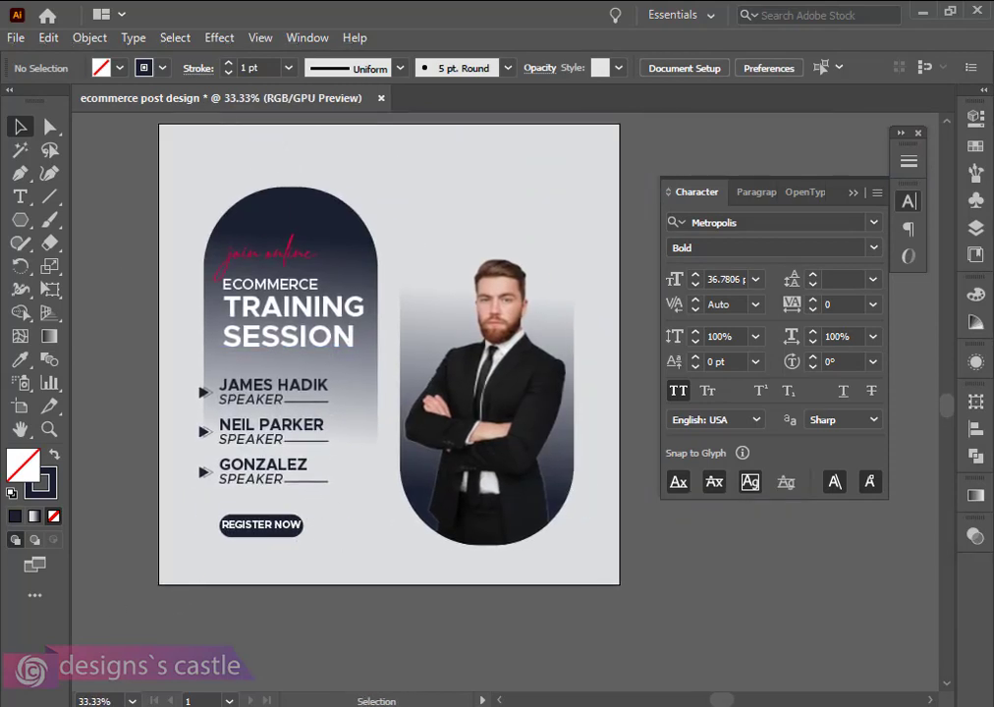
Place the downloaded logo PNG on the artboard, shrink it and move it to the top
key(alt+Tab)
drag(230, 337, 258, 394)
drag(425, 272, 372, 329)
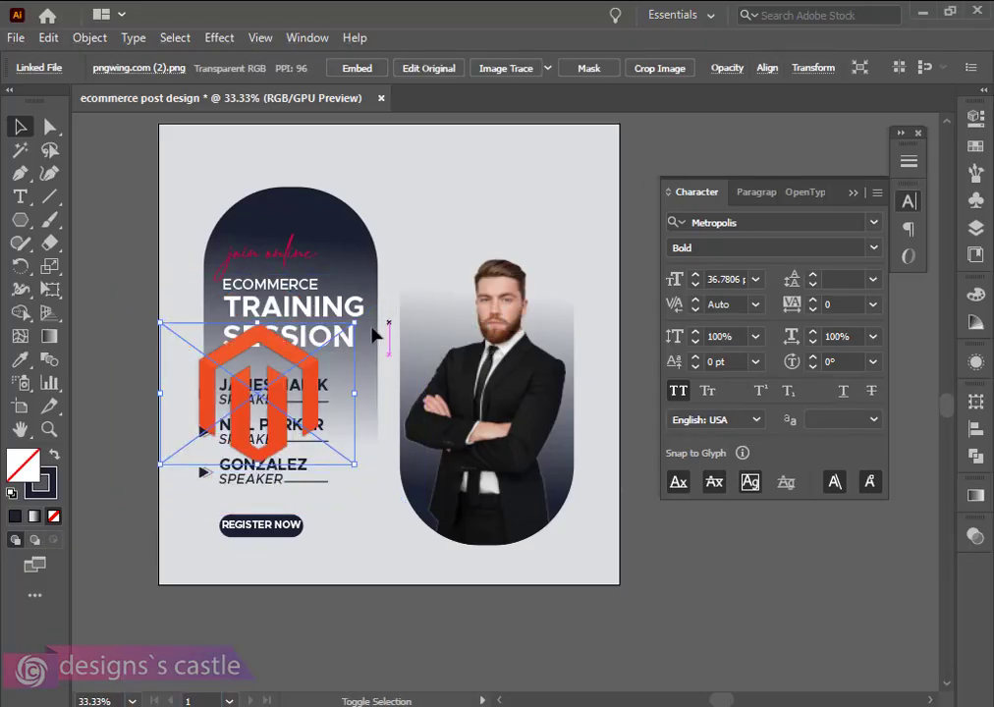
drag(292, 388, 483, 195)
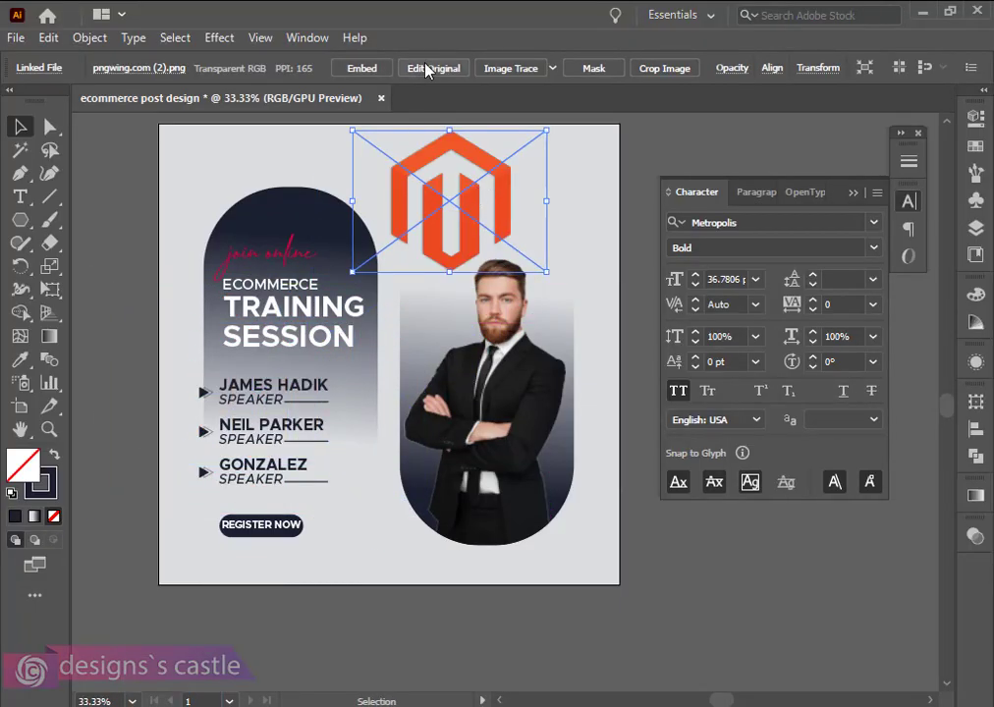
Image Trace and expand the logo, then delete its white background
click(520, 69)
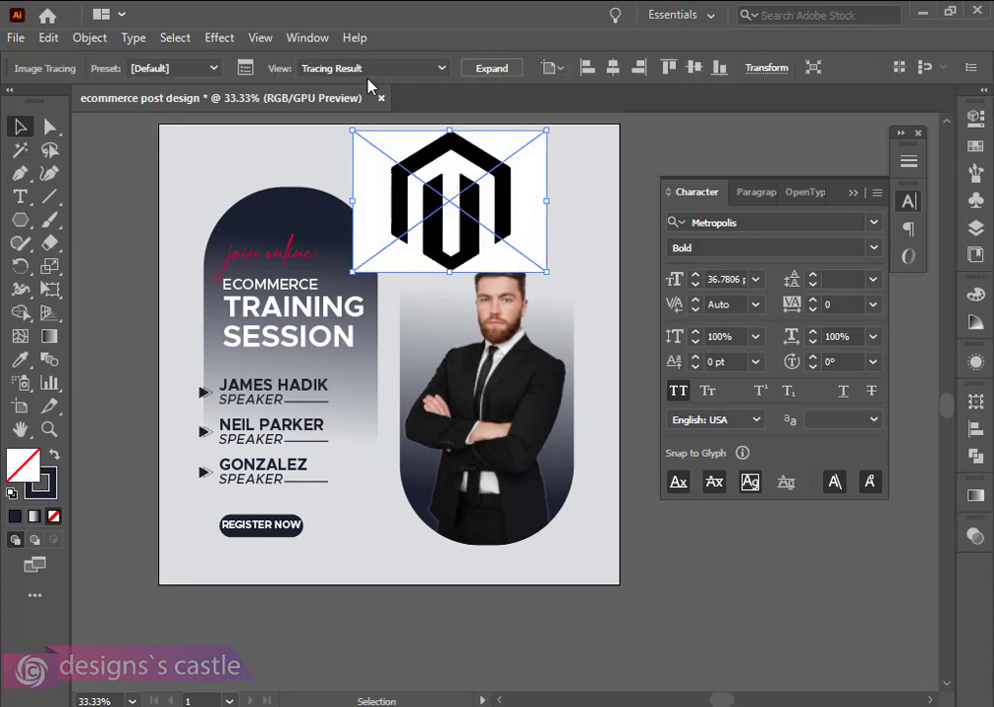
click(492, 68)
click(19, 149)
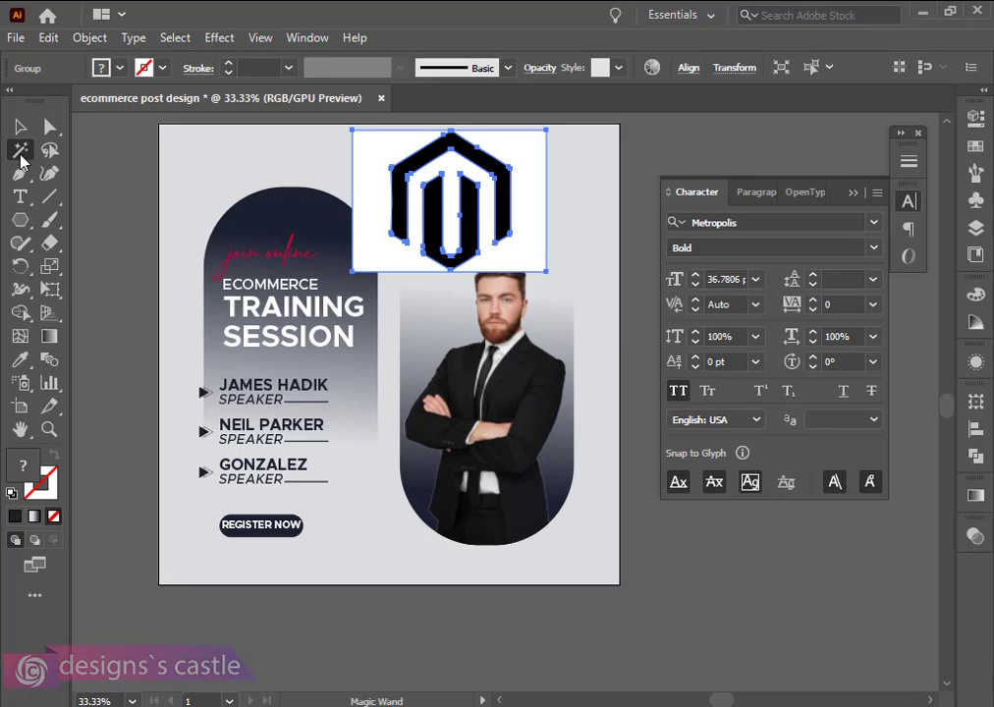
click(384, 155)
key(Delete)
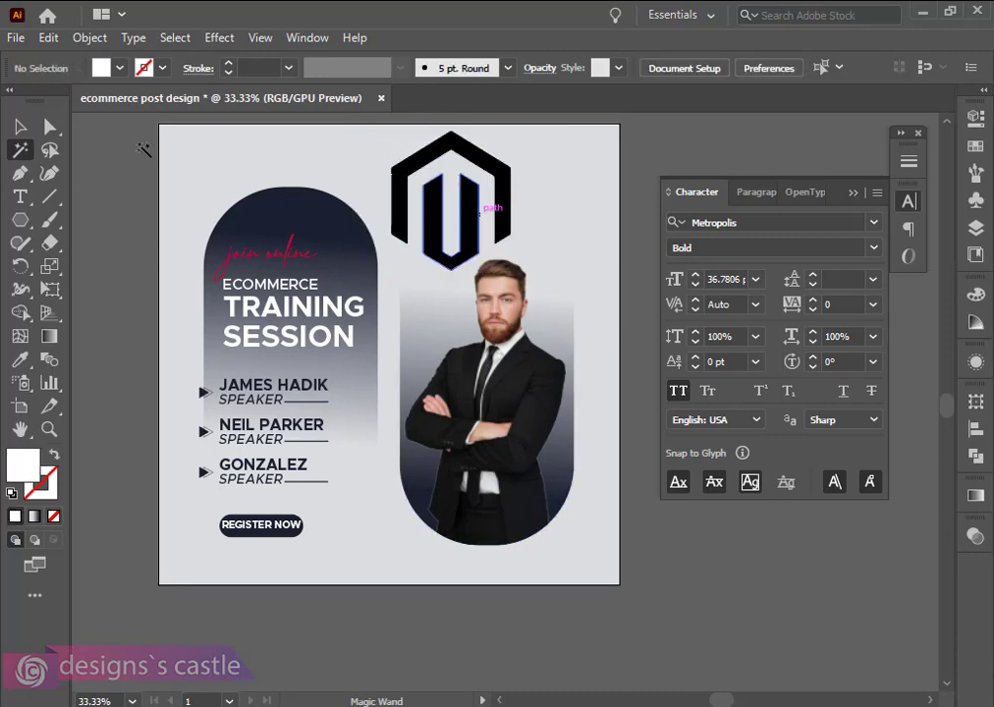
Shrink the logo into the top-left corner of the artboard
click(20, 127)
click(439, 164)
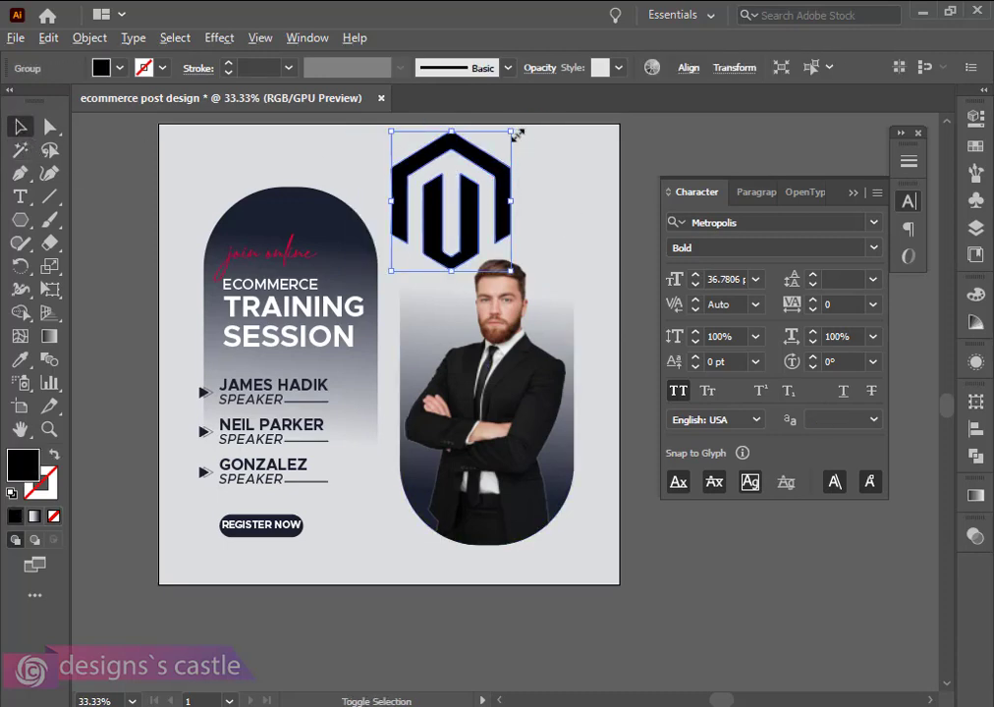
drag(510, 133, 207, 170)
key(ctrl+z)
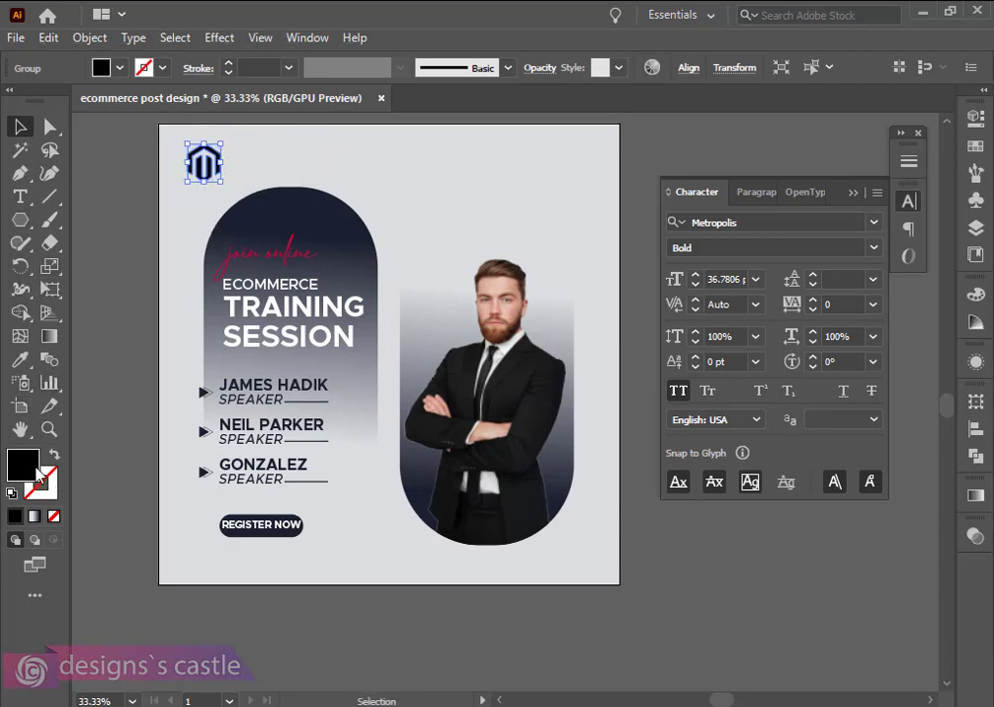
Show rulers and add margin guides just inside the artboard's top, bottom, left and right edges
key(ctrl+r)
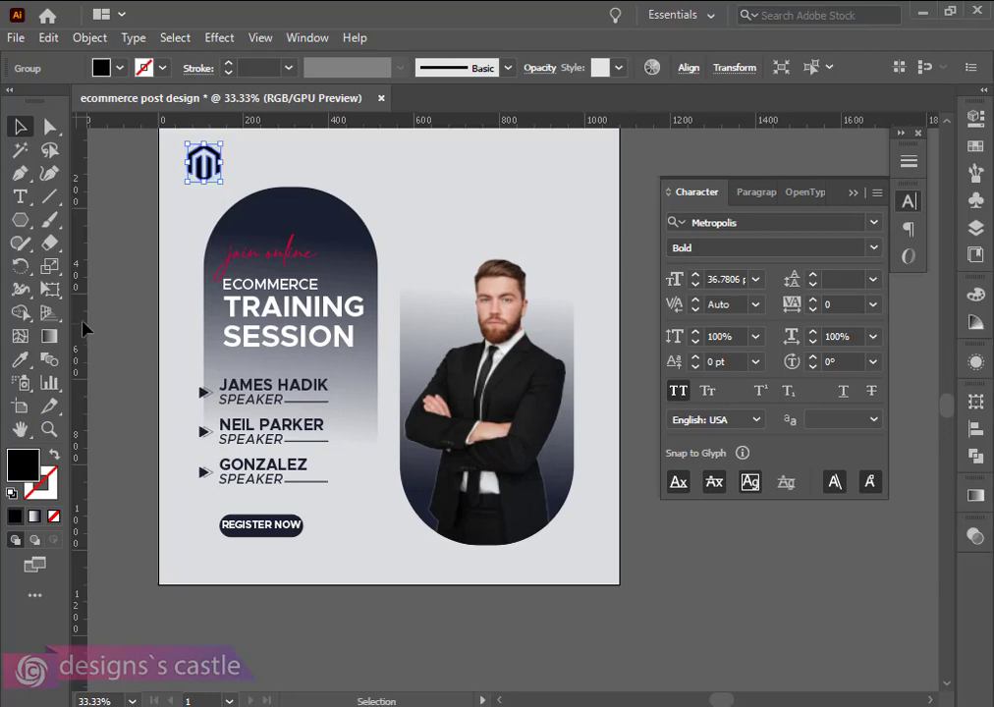
drag(361, 128, 362, 565)
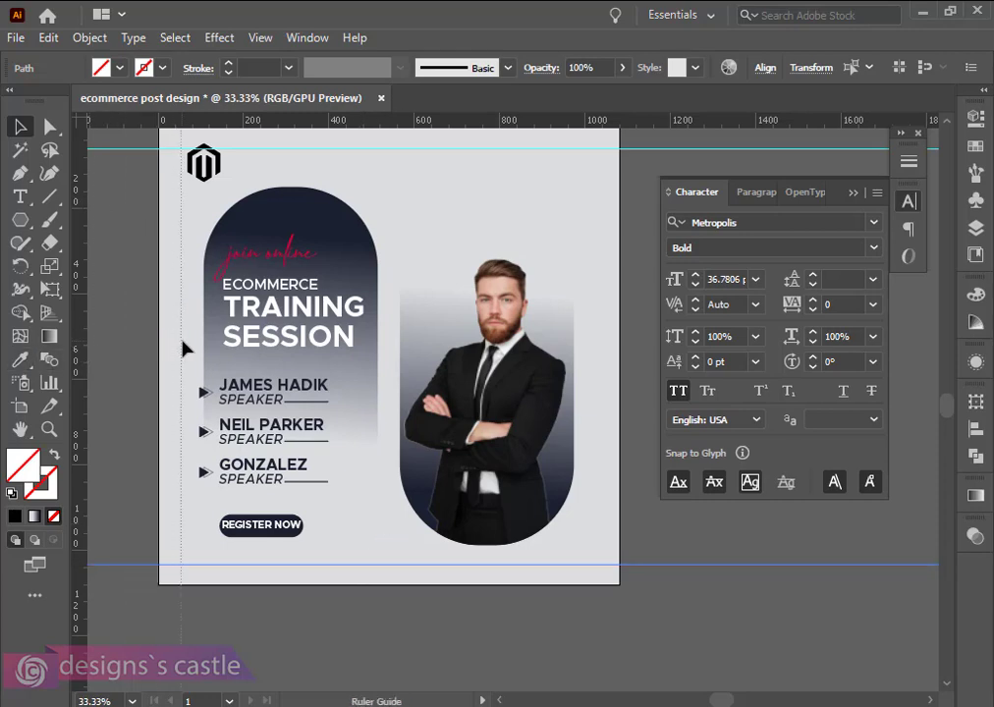
drag(185, 349, 592, 340)
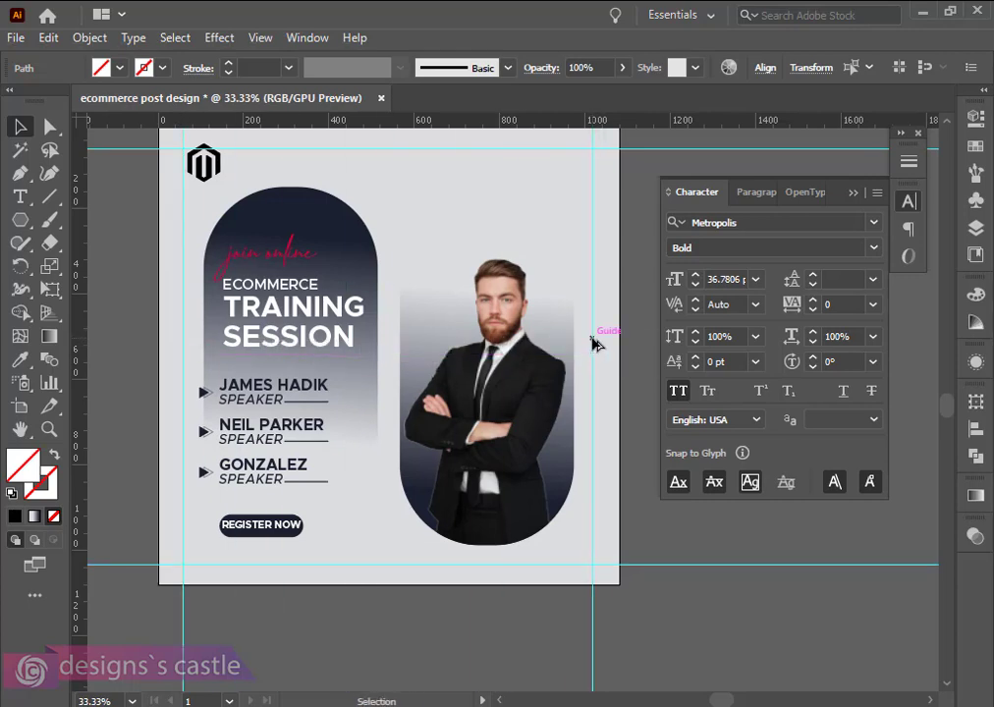
click(635, 331)
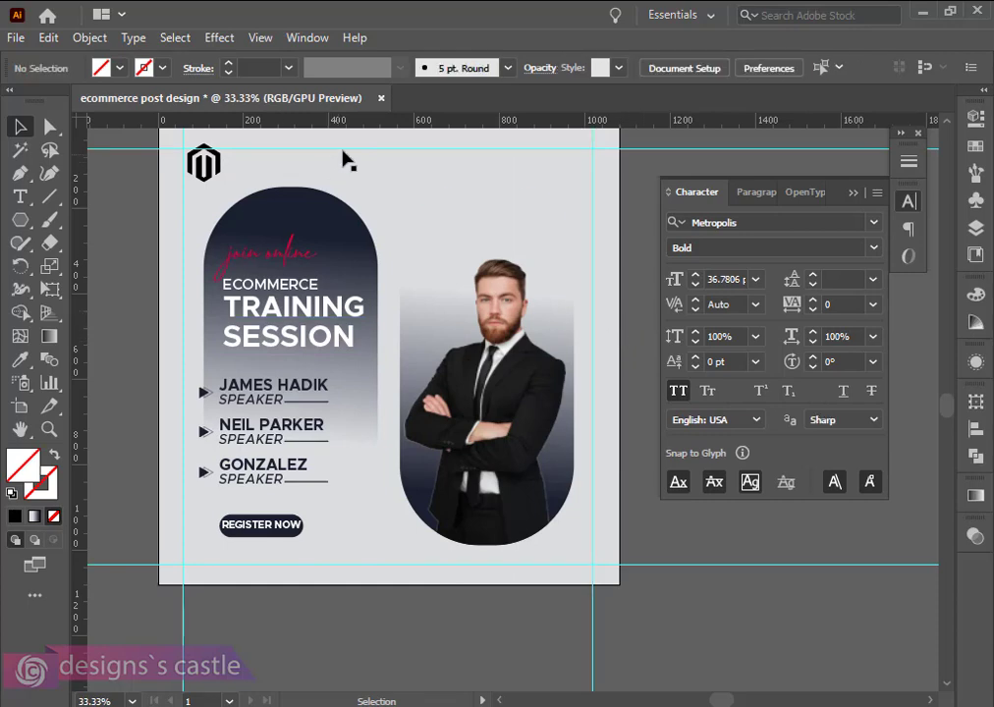
drag(364, 568, 366, 566)
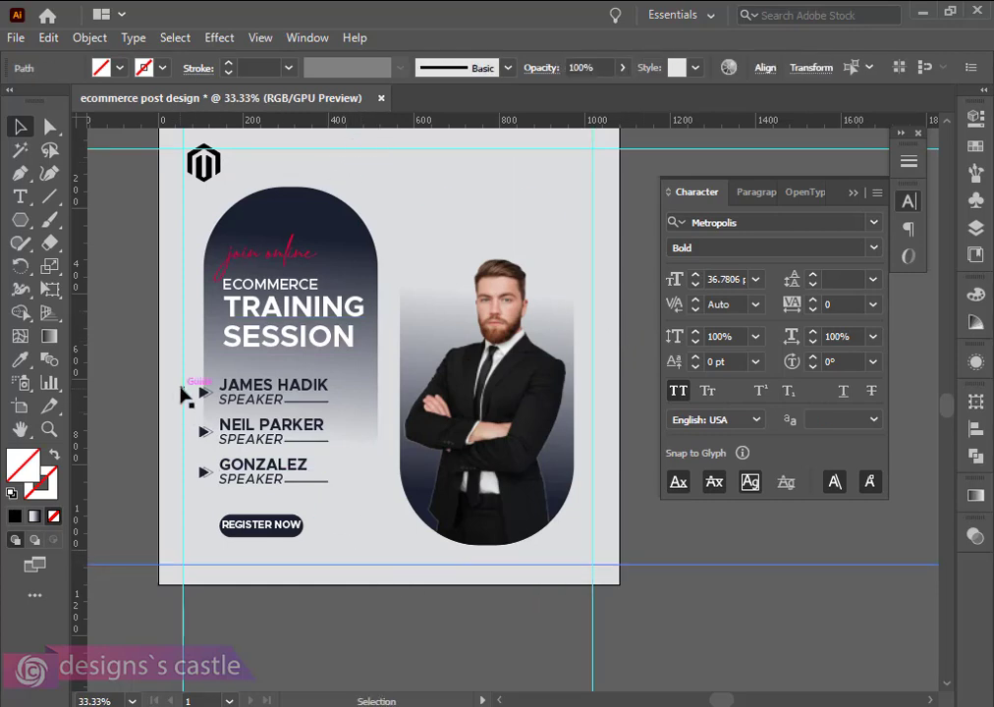
click(182, 385)
click(104, 263)
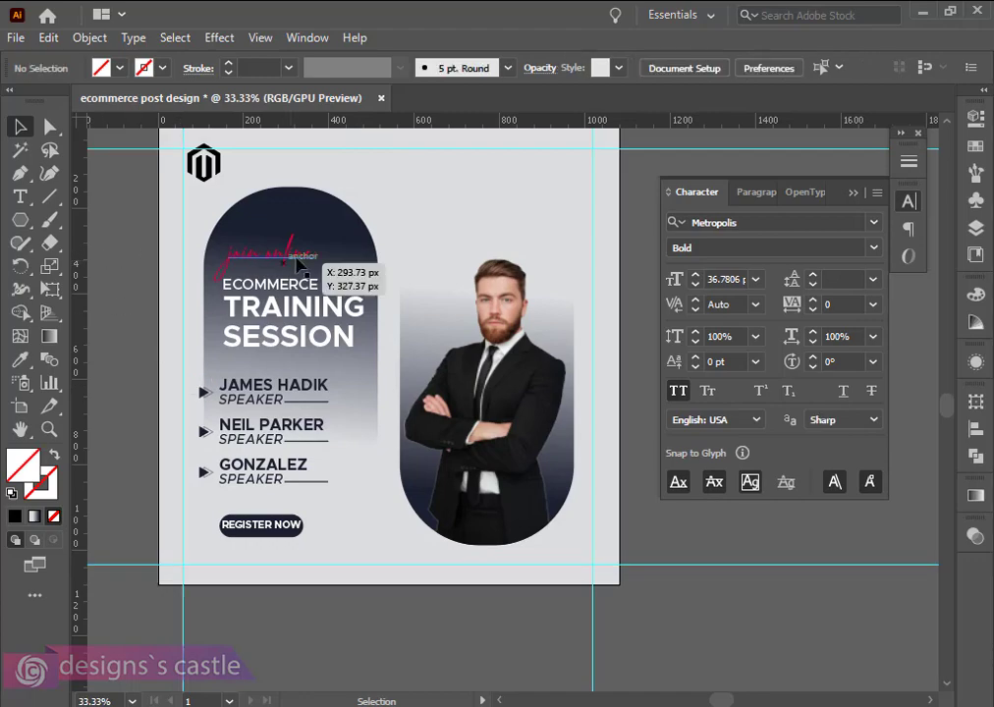
Snap the logo onto the top-left guide intersection
scroll(298, 270, up, 1)
scroll(301, 297, left, 1)
scroll(307, 283, up, 2)
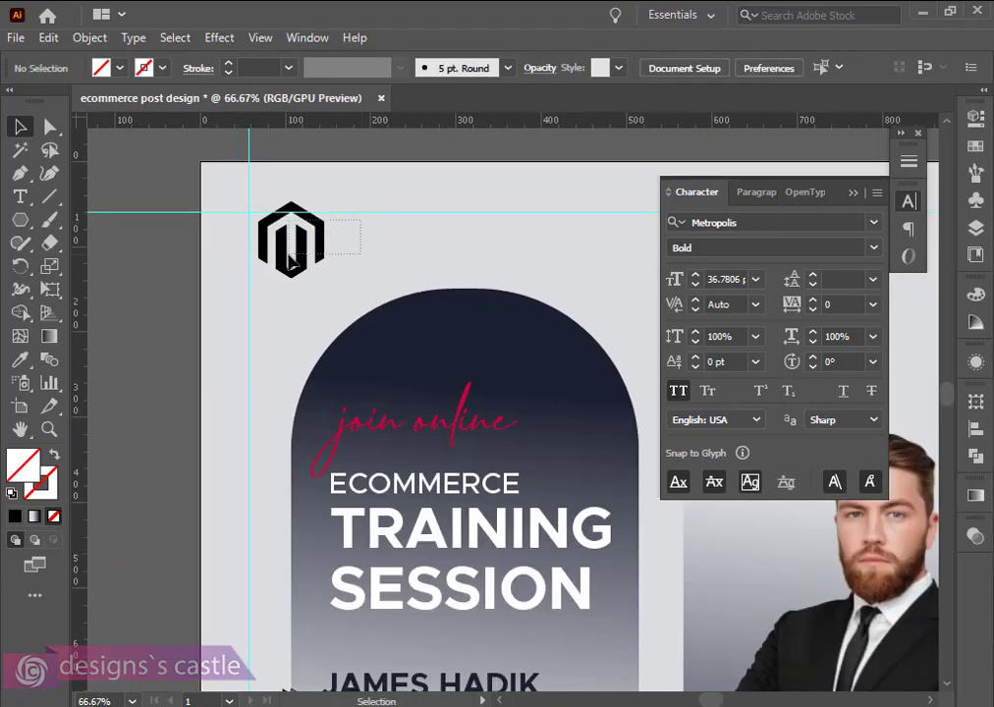
click(290, 257)
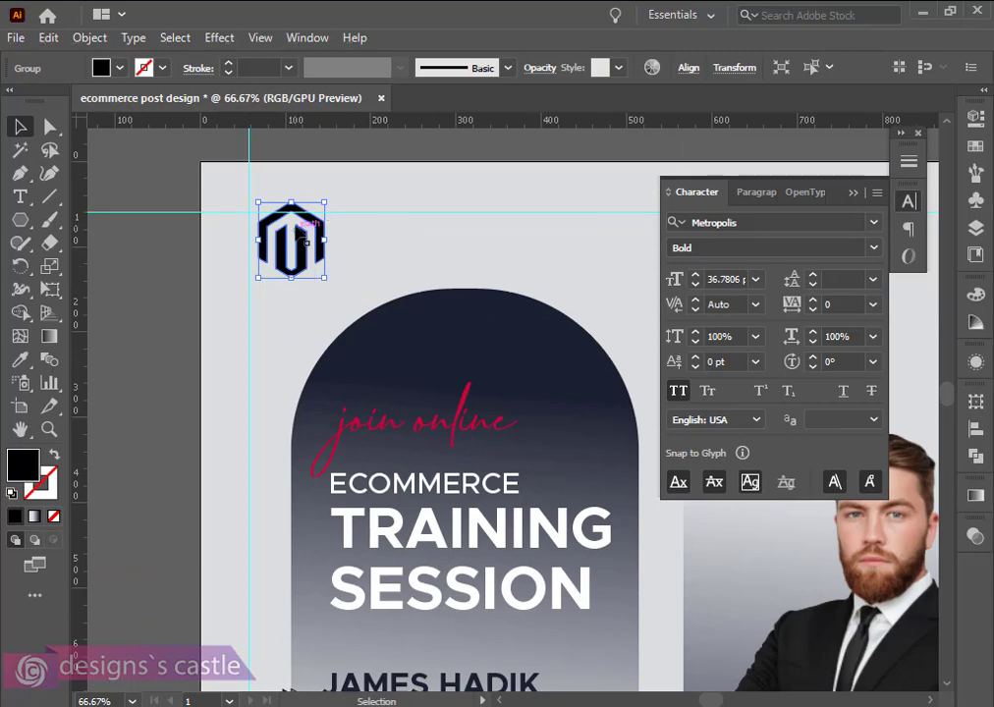
drag(317, 234, 314, 244)
click(370, 256)
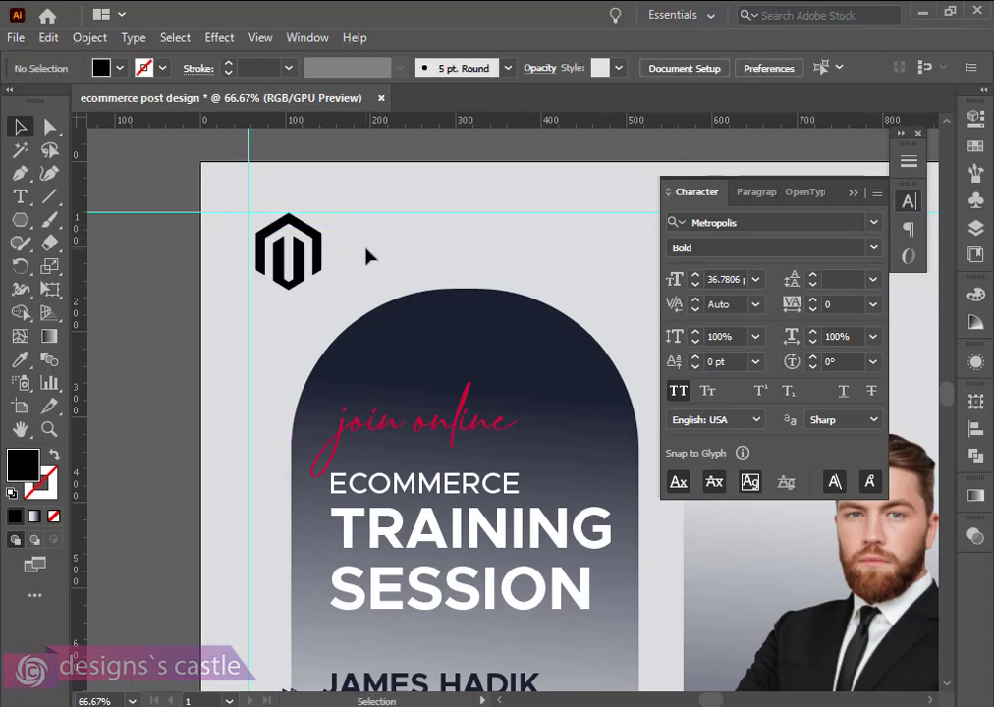
Nudge the top margin guide slightly down
scroll(412, 239, right, 2)
drag(432, 215, 435, 208)
scroll(437, 226, right, 2)
scroll(437, 226, down, 1)
scroll(442, 246, down, 3)
scroll(454, 273, down, 2)
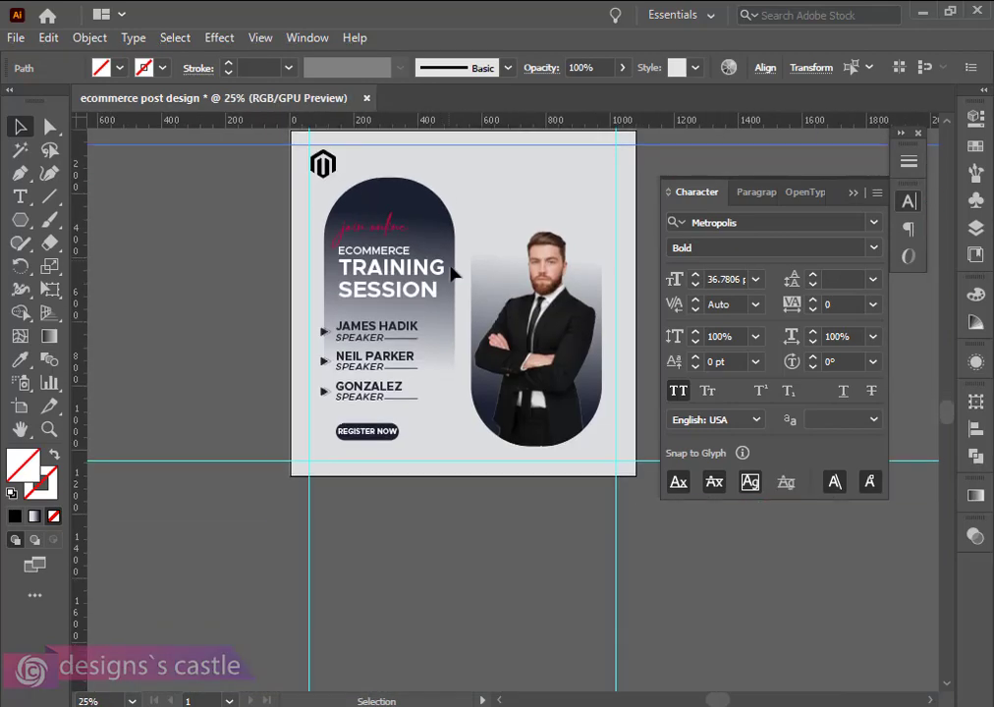
scroll(447, 282, up, 1)
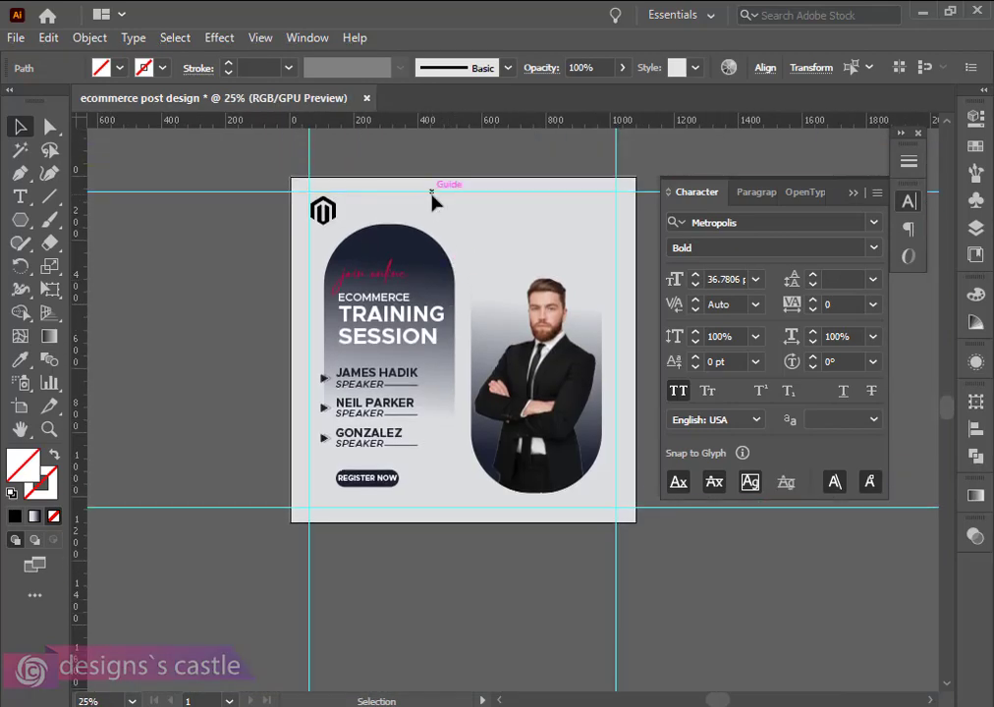
drag(433, 199, 435, 204)
scroll(313, 216, up, 2)
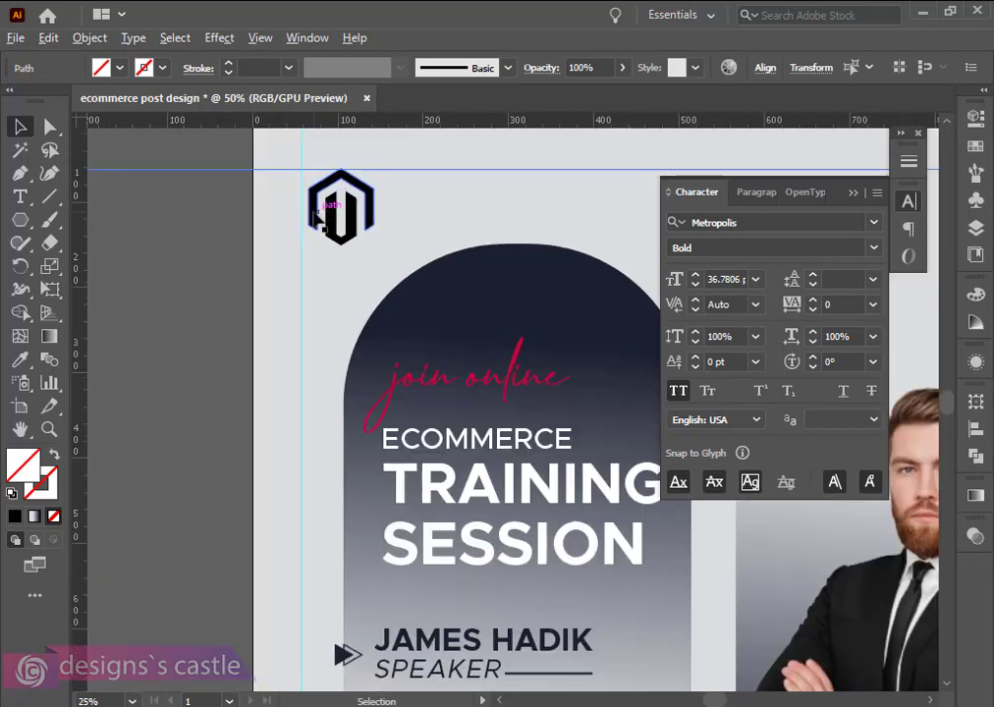
click(316, 216)
click(135, 246)
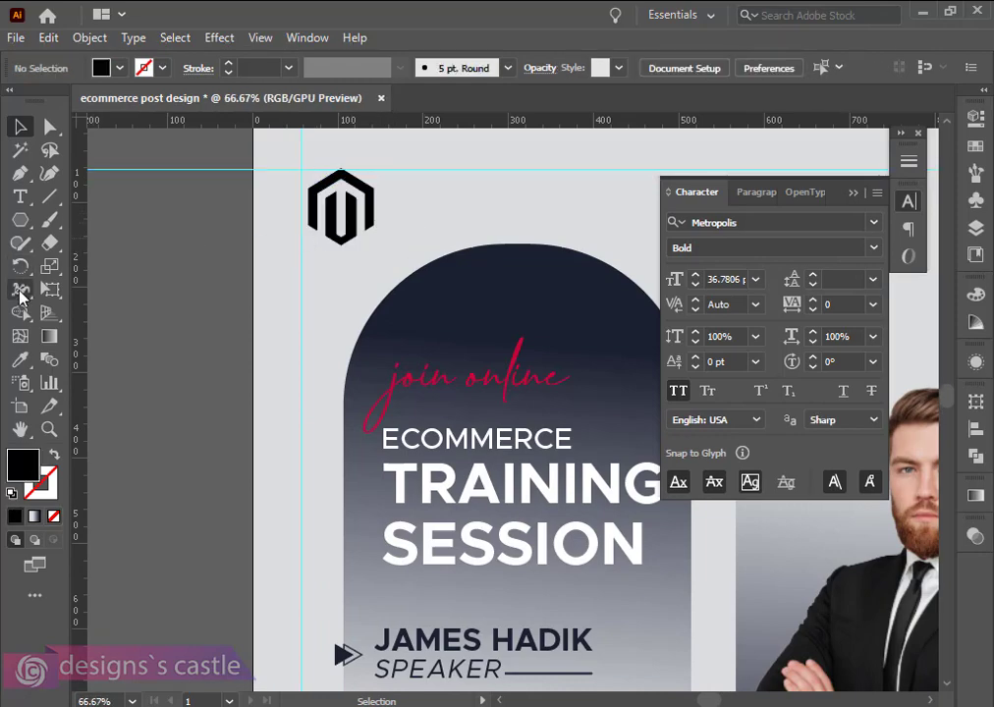
Type 'BRAND' beside the logo and move it level with it
click(20, 197)
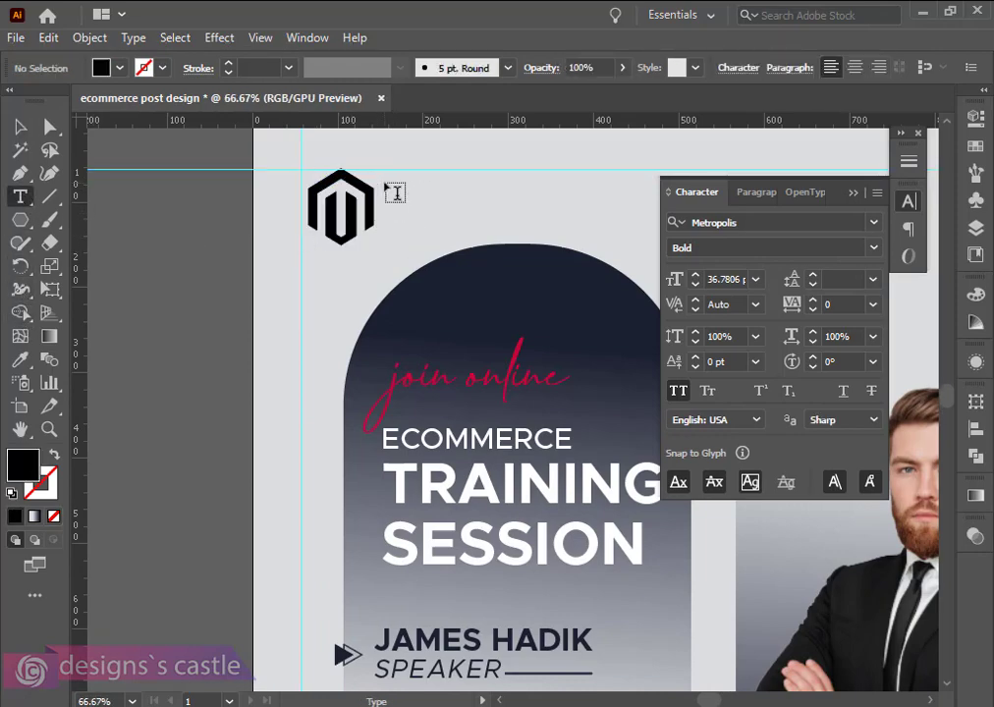
click(391, 190)
text(BRAND)
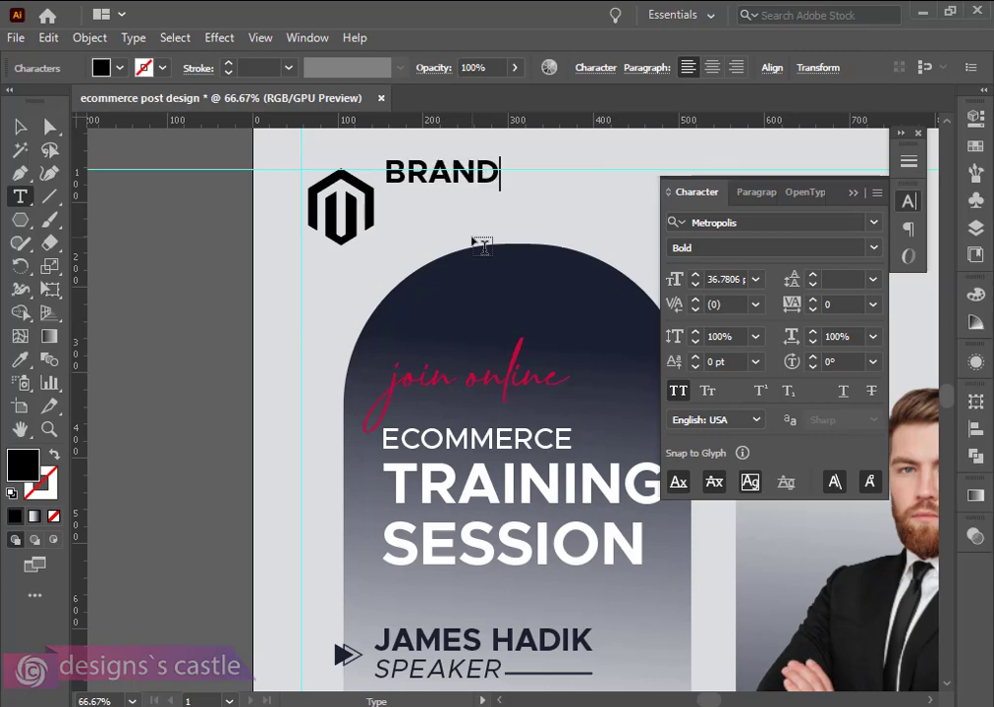
click(18, 126)
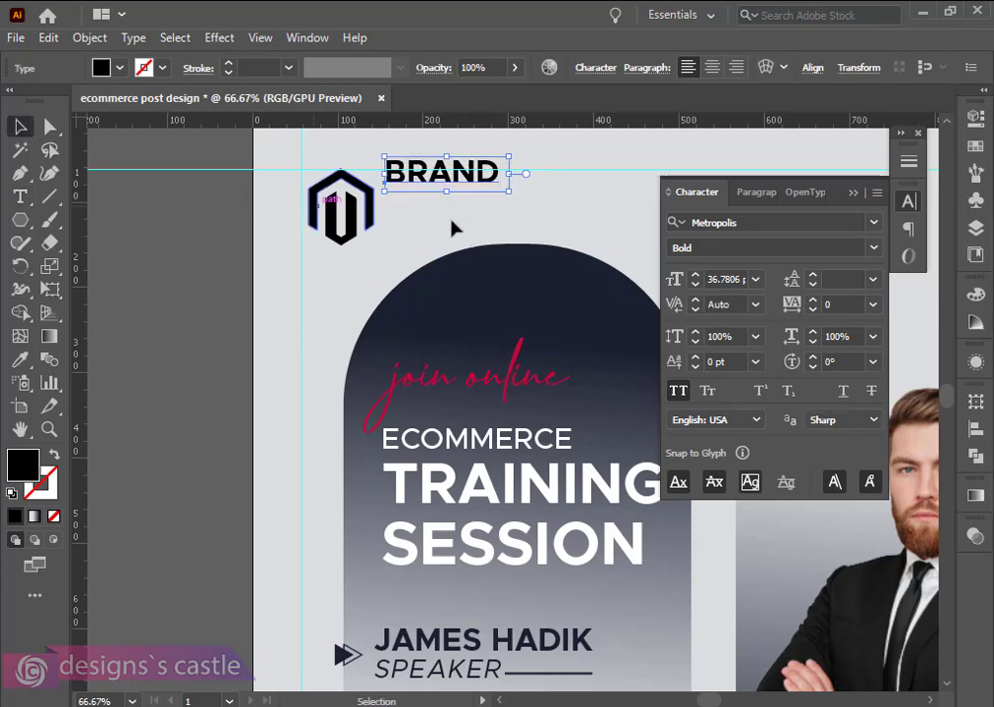
drag(444, 184, 550, 200)
Retype the copied second line as 'TAGLINE'
click(20, 197)
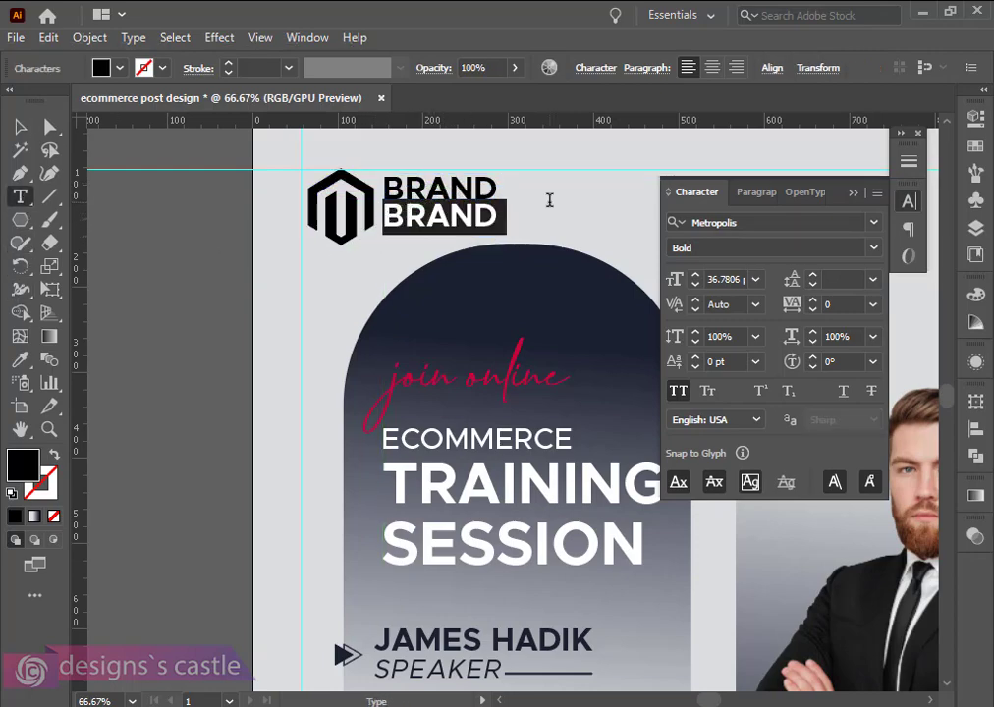
text(TAGLINE)
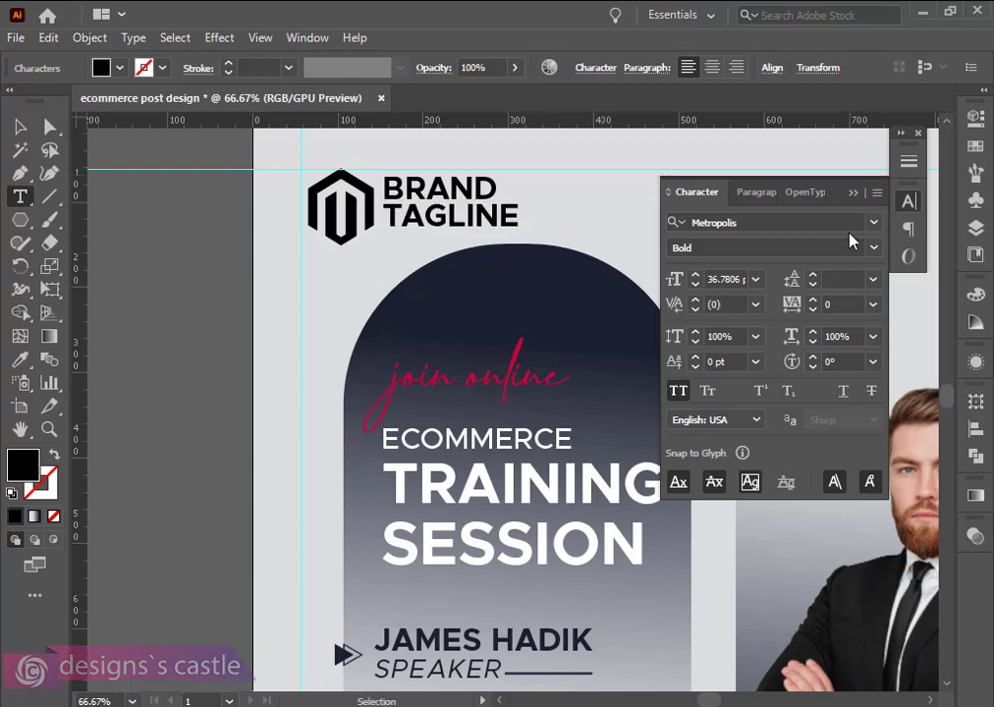
click(872, 248)
click(18, 126)
key(Escape)
click(127, 197)
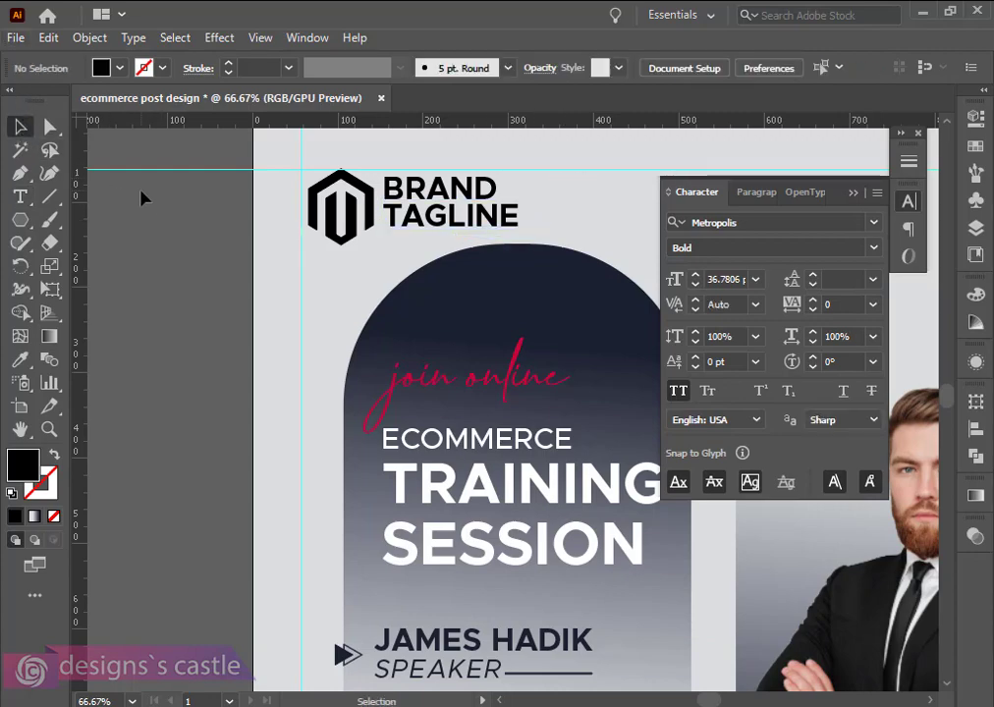
Set TAGLINE to Regular weight and shrink it to about 21 pt
click(400, 221)
click(871, 248)
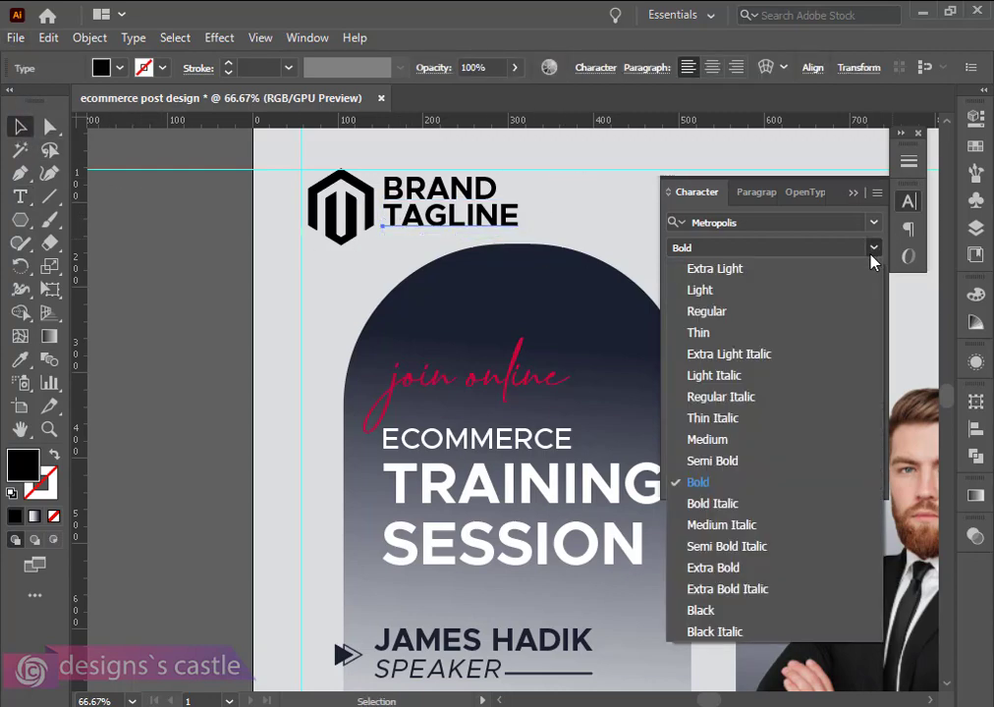
click(711, 314)
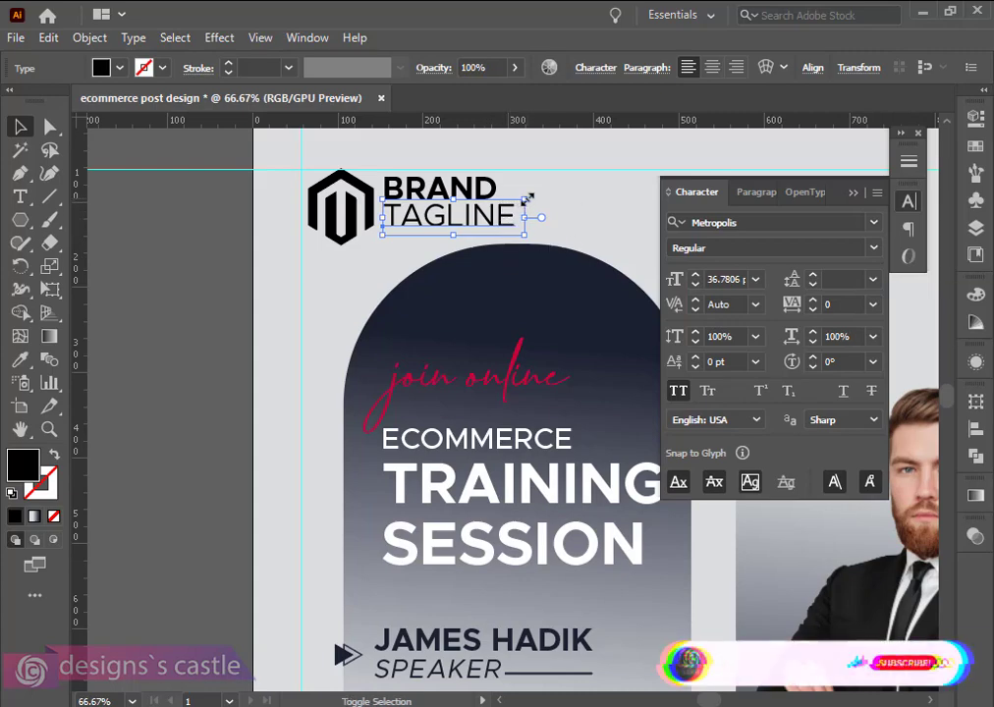
drag(513, 212, 441, 226)
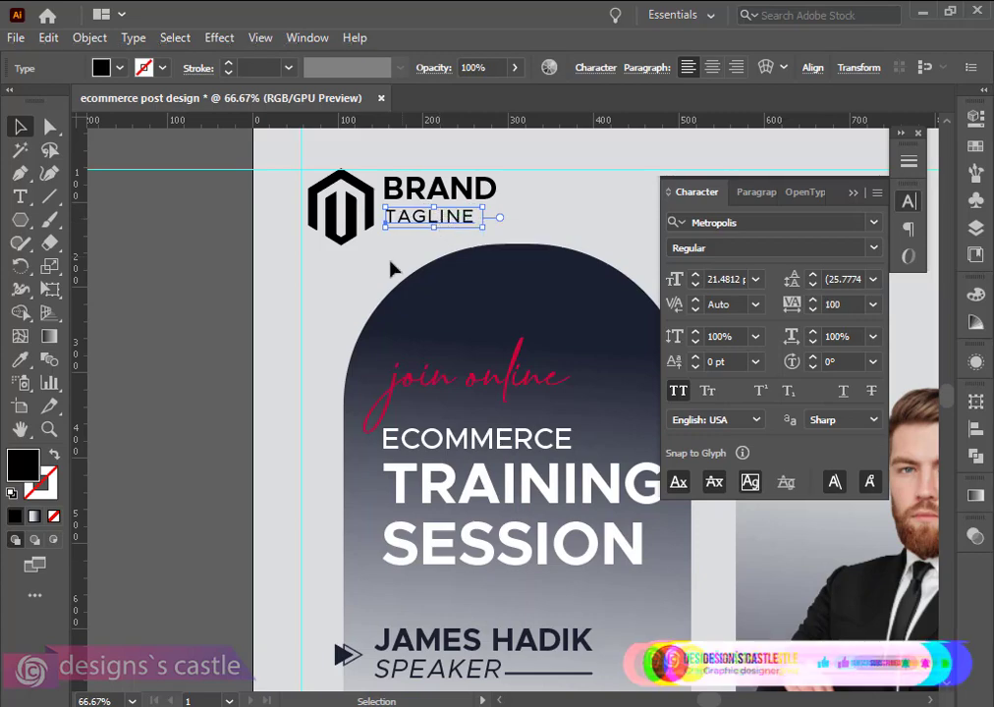
click(515, 270)
scroll(362, 268, right, 1)
drag(495, 196, 259, 228)
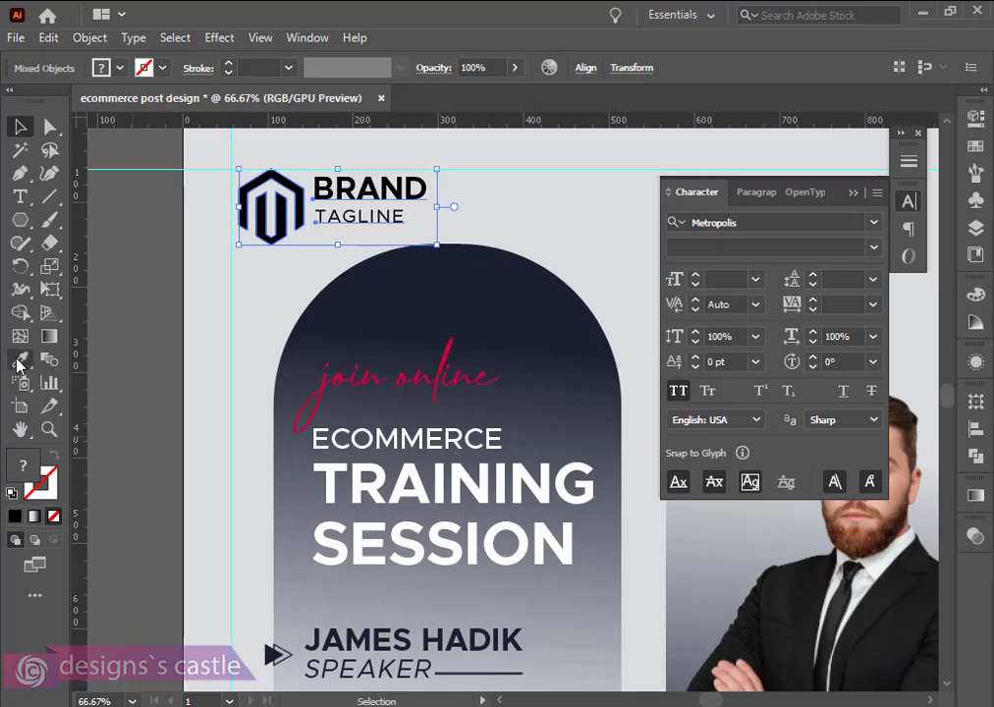
Apply the REGISTER NOW button's navy to the logo and brand text with the Eyedropper
click(18, 365)
scroll(491, 359, down, 5)
scroll(438, 333, down, 3)
scroll(418, 433, down, 4)
scroll(412, 455, up, 5)
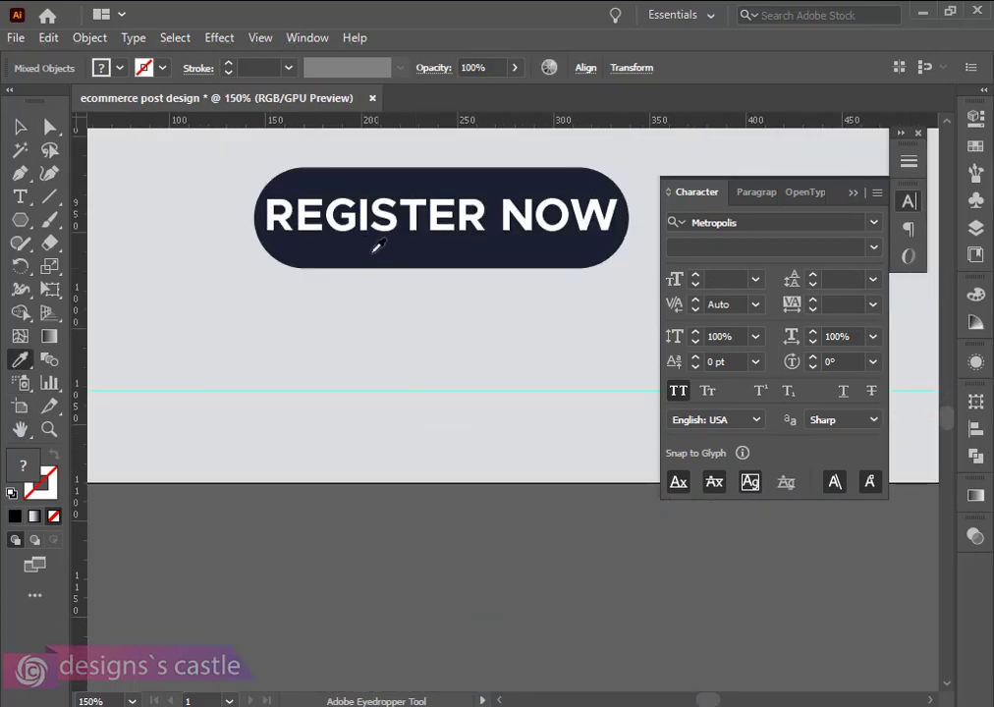
click(376, 246)
scroll(363, 216, down, 4)
scroll(354, 192, up, 5)
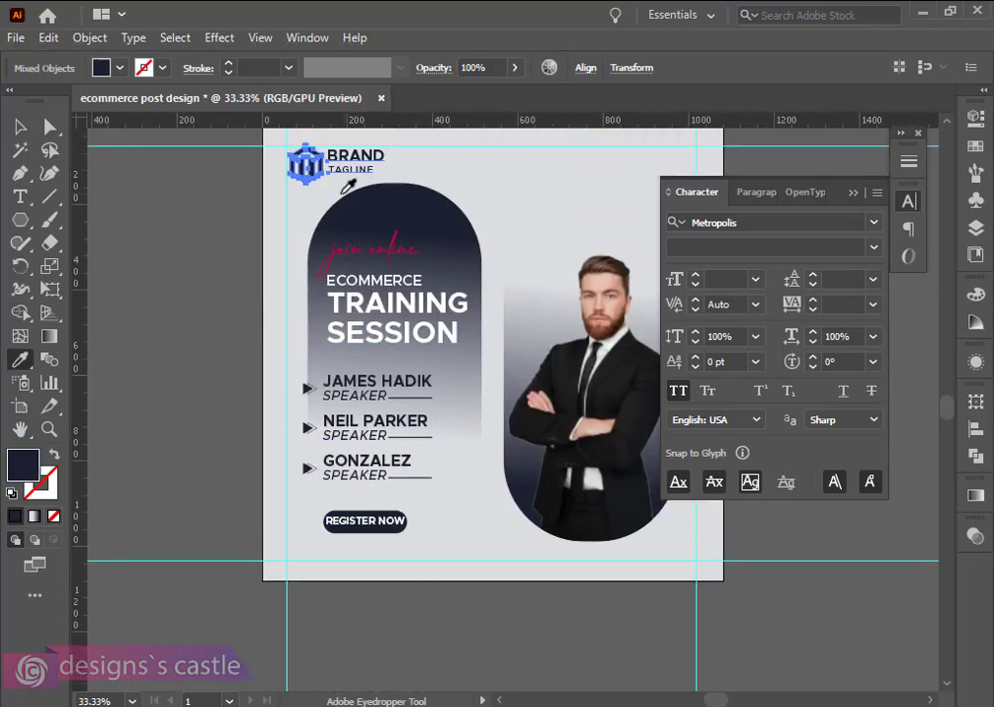
scroll(348, 186, up, 1)
click(19, 127)
click(422, 297)
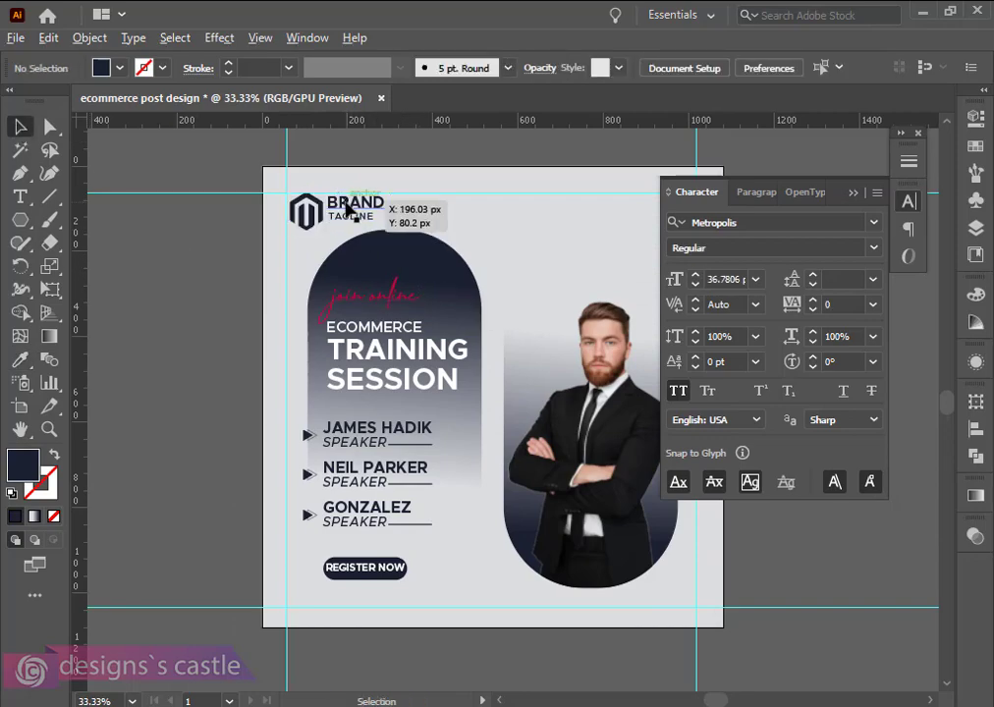
scroll(349, 211, up, 3)
Move TAGLINE up closer to BRAND and group the two lines
click(329, 256)
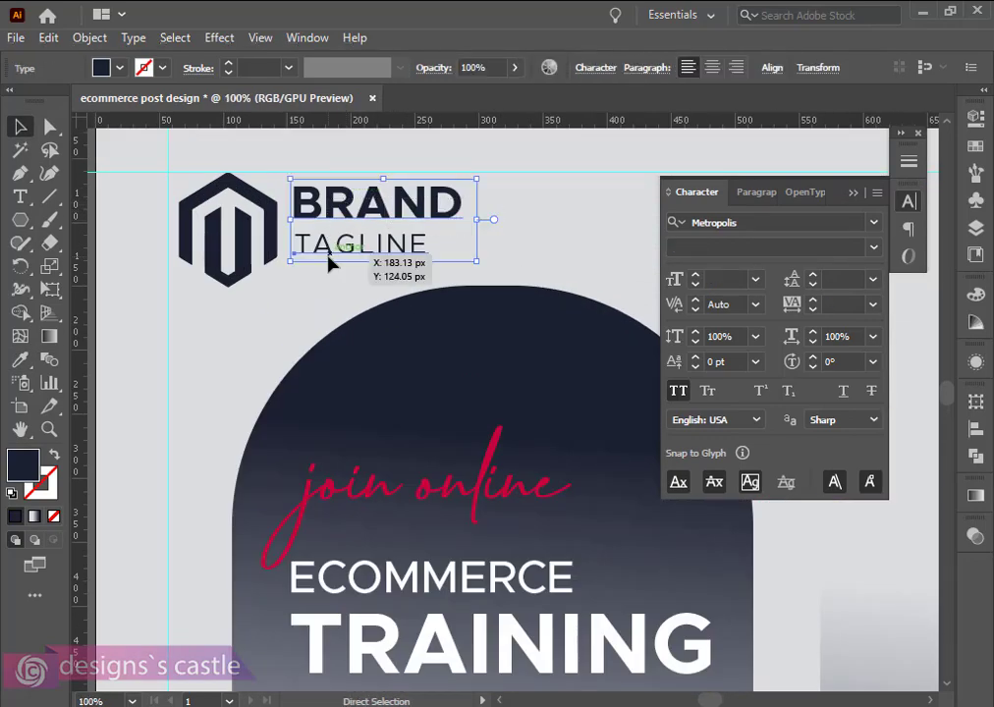
click(506, 241)
mouse_move(369, 251)
mouse_down()
mouse_move(365, 242)
mouse_move(365, 263)
mouse_up()
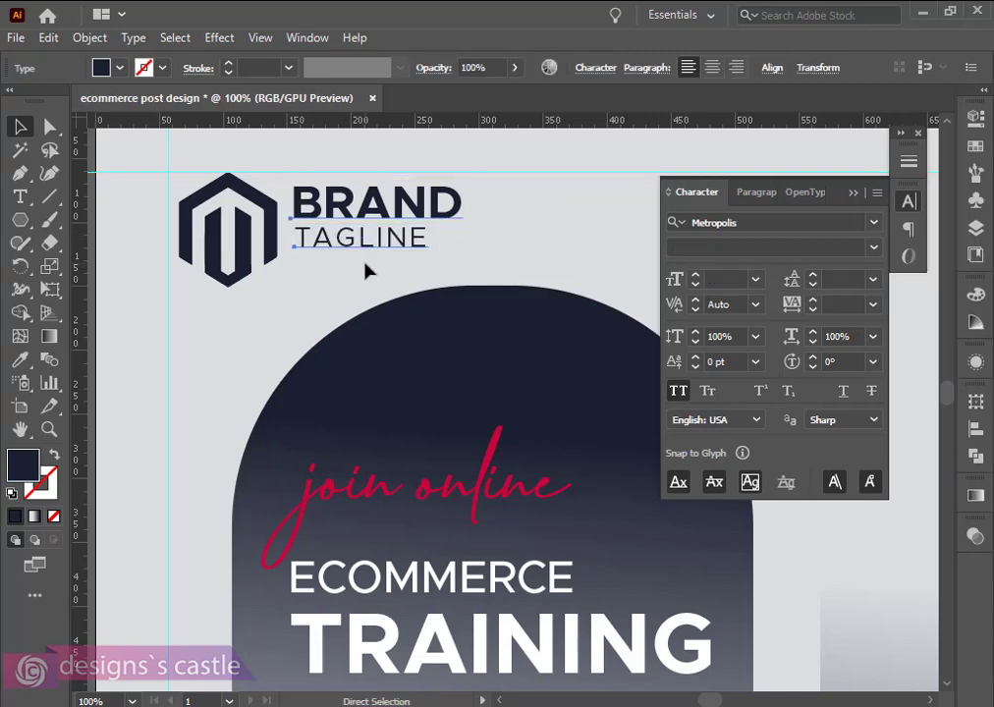
key(ctrl+g)
Vertically centre the logo with the BRAND/TAGLINE group and move them down about 10 px
drag(434, 236, 228, 268)
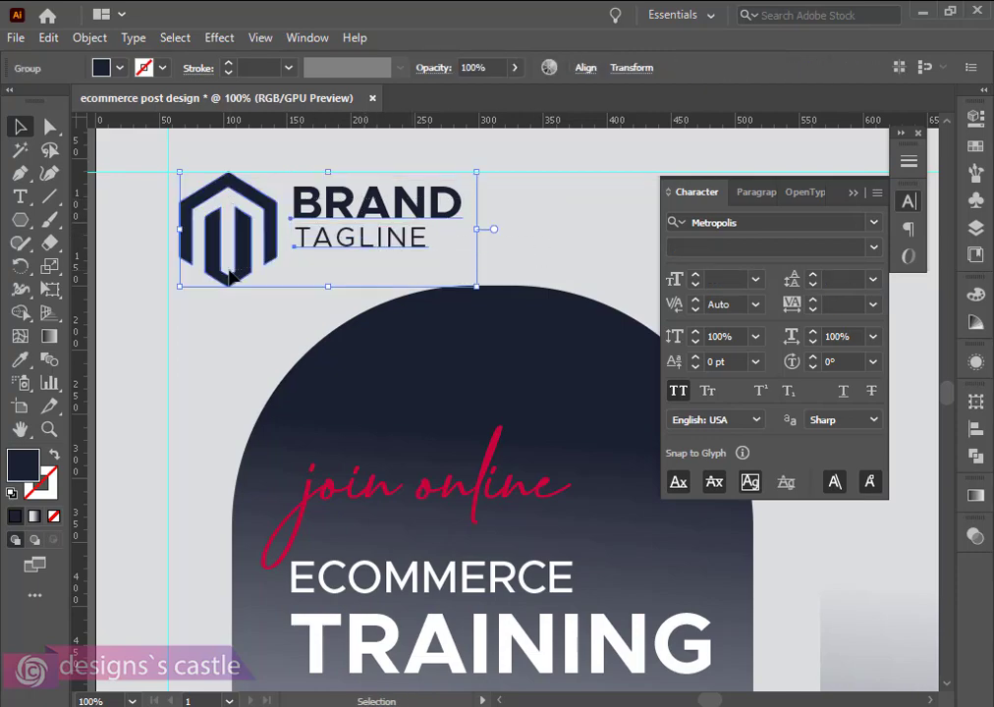
click(584, 69)
click(543, 122)
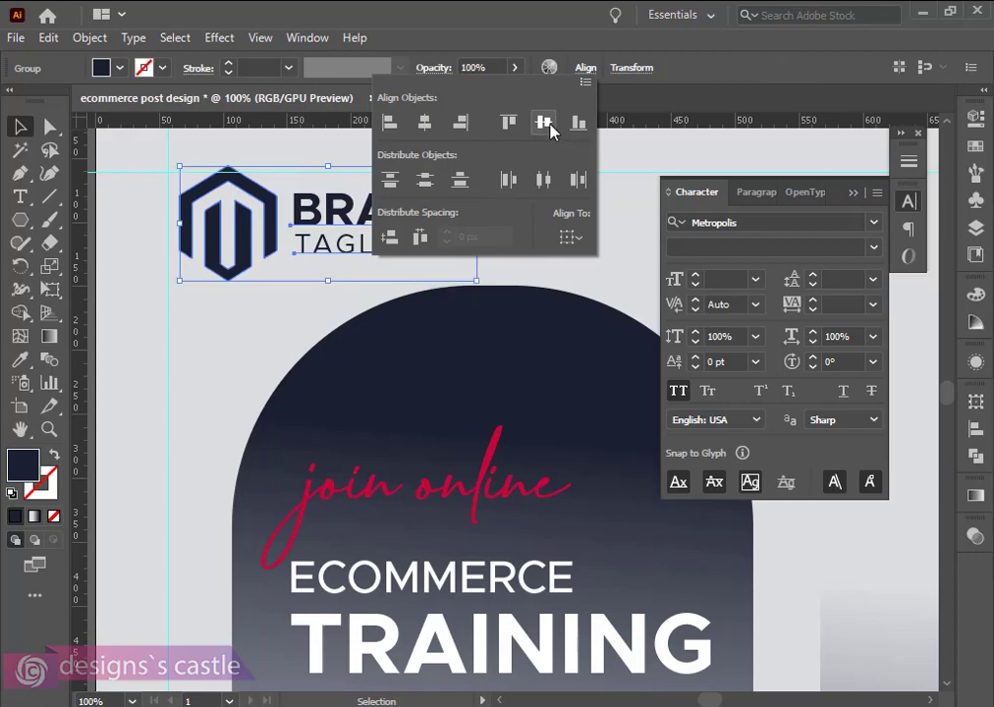
click(634, 266)
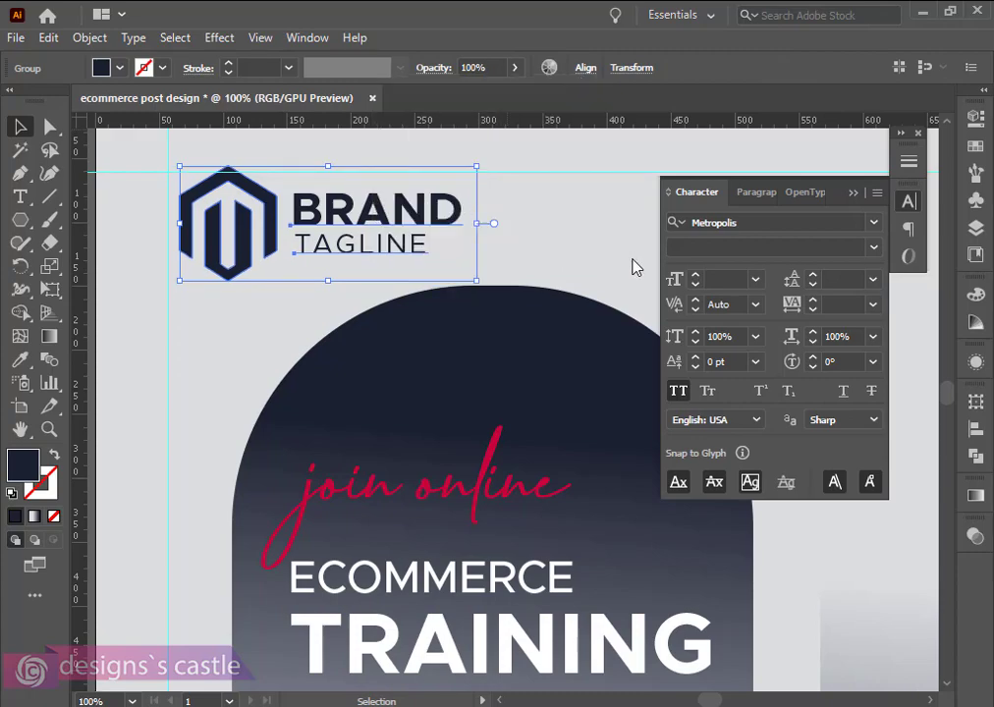
click(322, 233)
drag(322, 233, 322, 243)
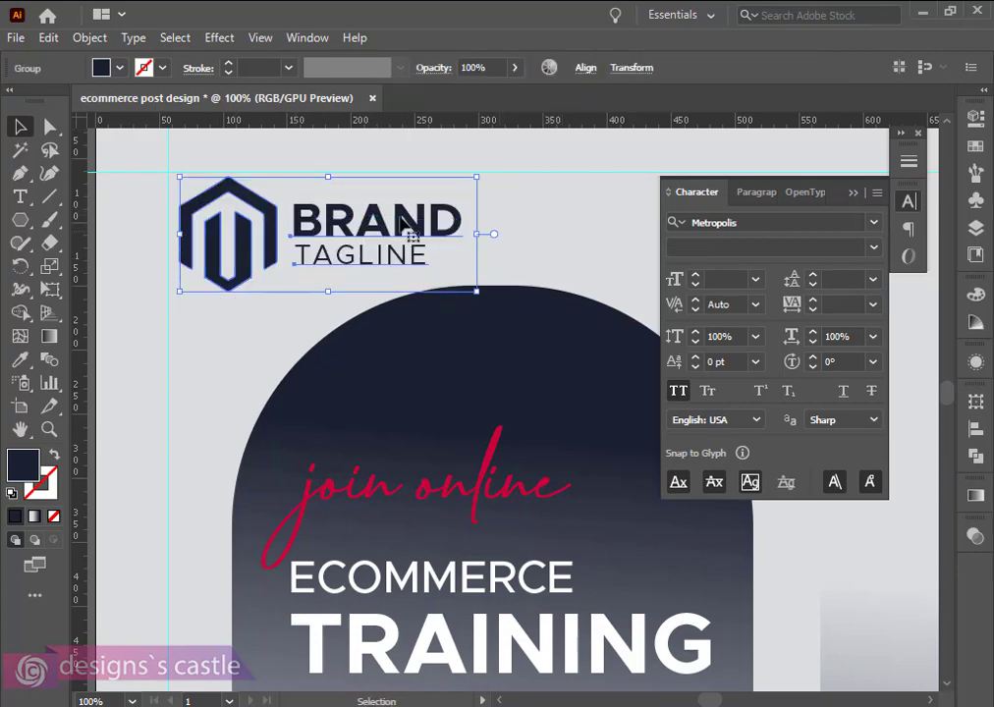
click(504, 229)
scroll(478, 229, down, 2)
scroll(421, 315, down, 1)
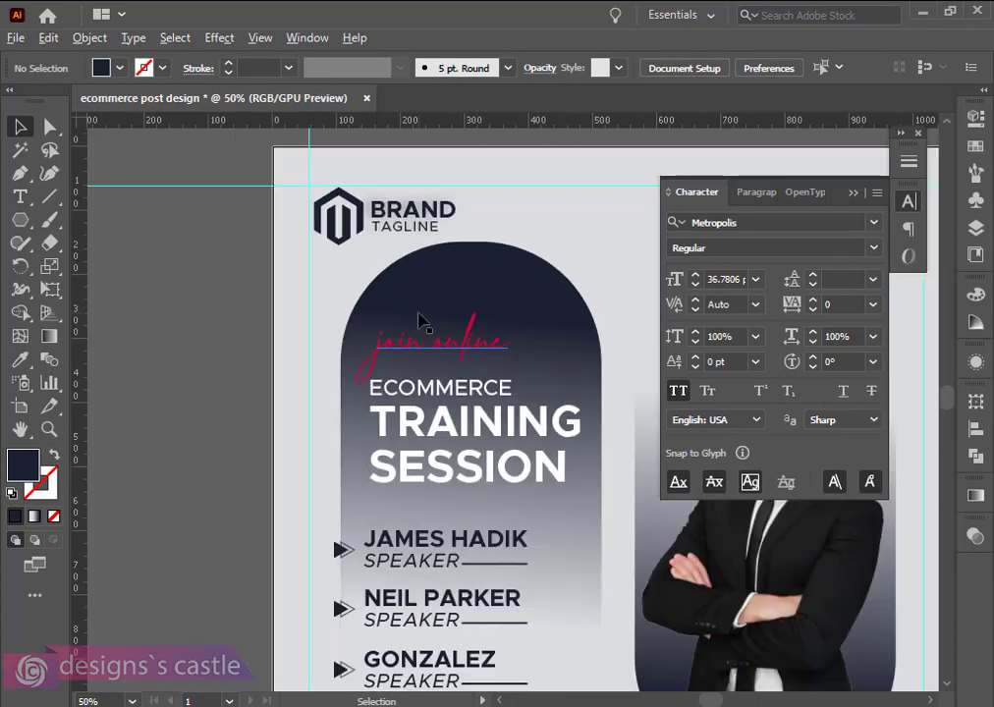
scroll(421, 314, right, 4)
scroll(388, 262, down, 1)
scroll(385, 263, down, 3)
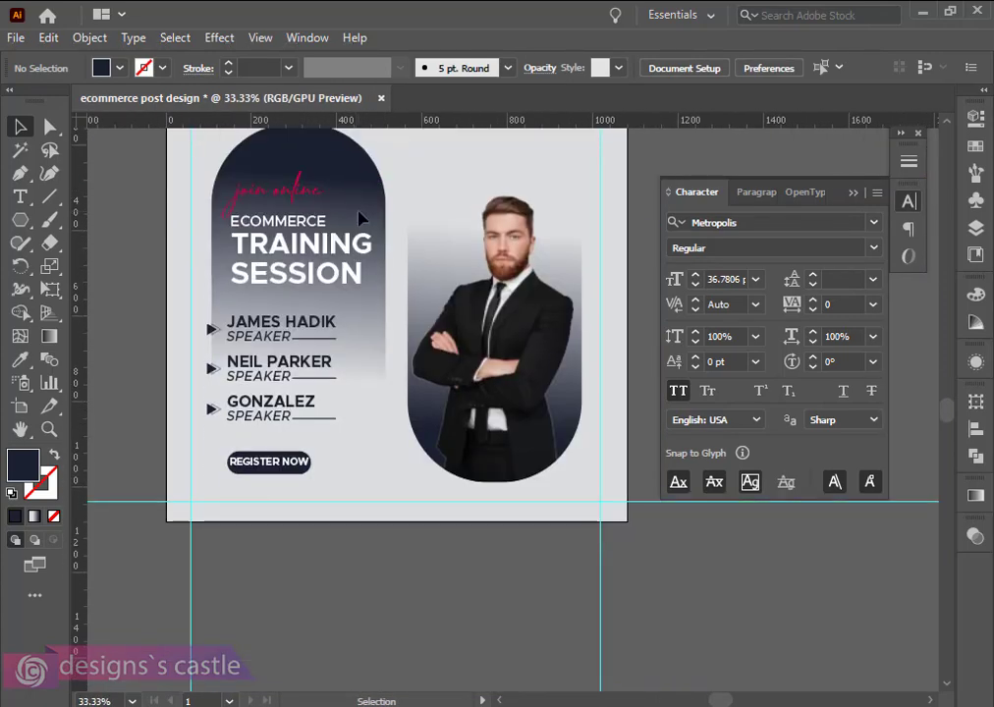
Draw a rectangle bar across the bottom of the poster
scroll(382, 262, up, 2)
scroll(432, 304, down, 3)
scroll(344, 393, right, 1)
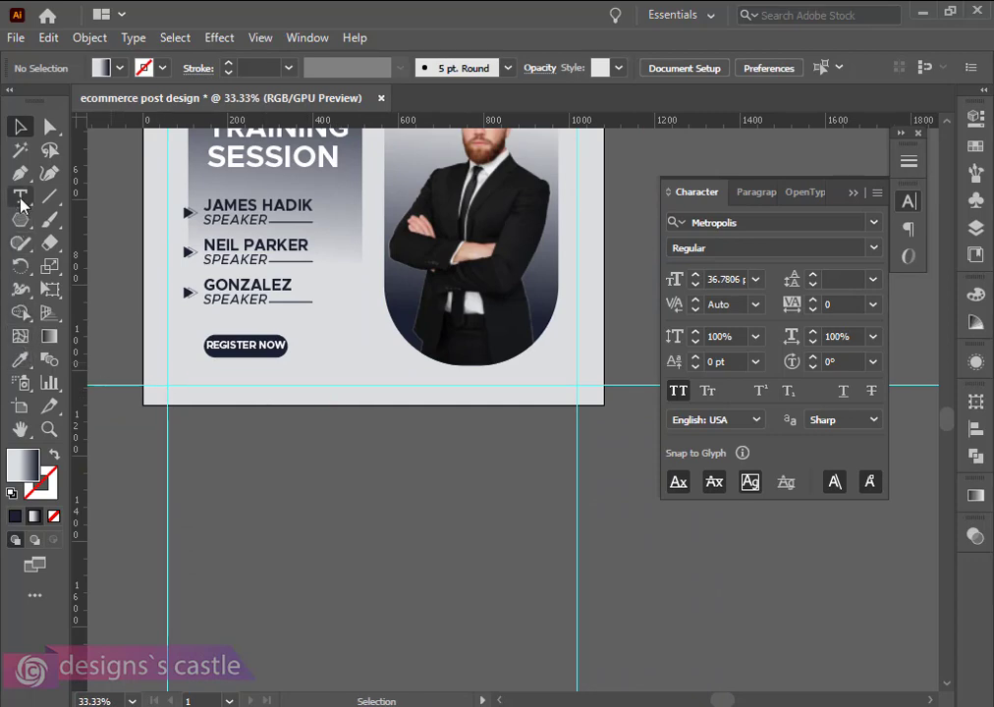
drag(20, 219, 98, 221)
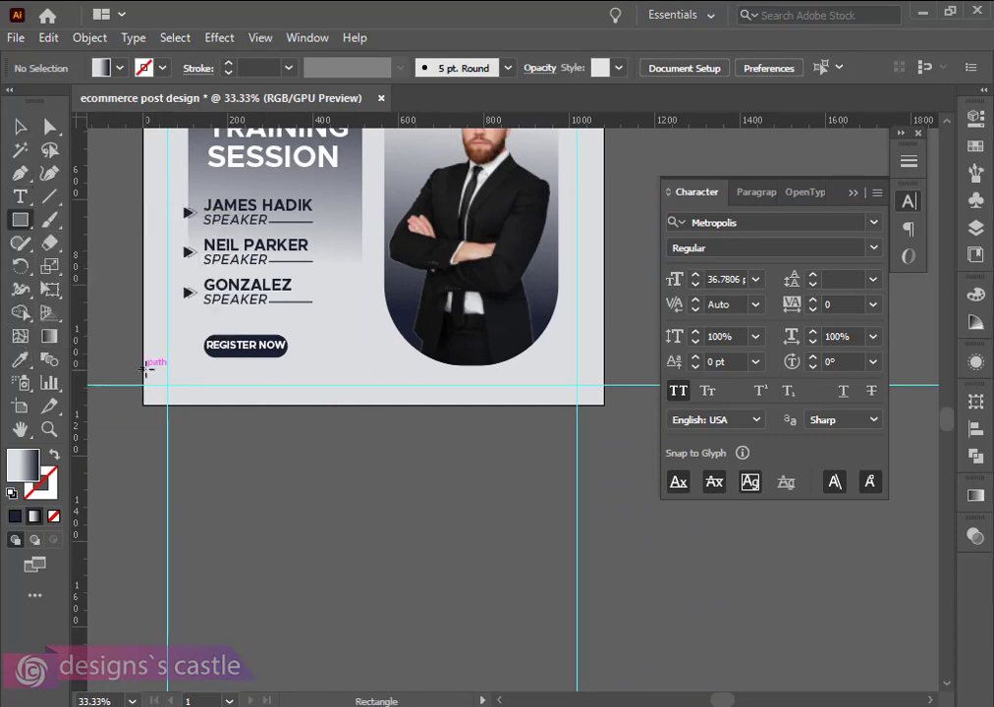
drag(143, 365, 604, 403)
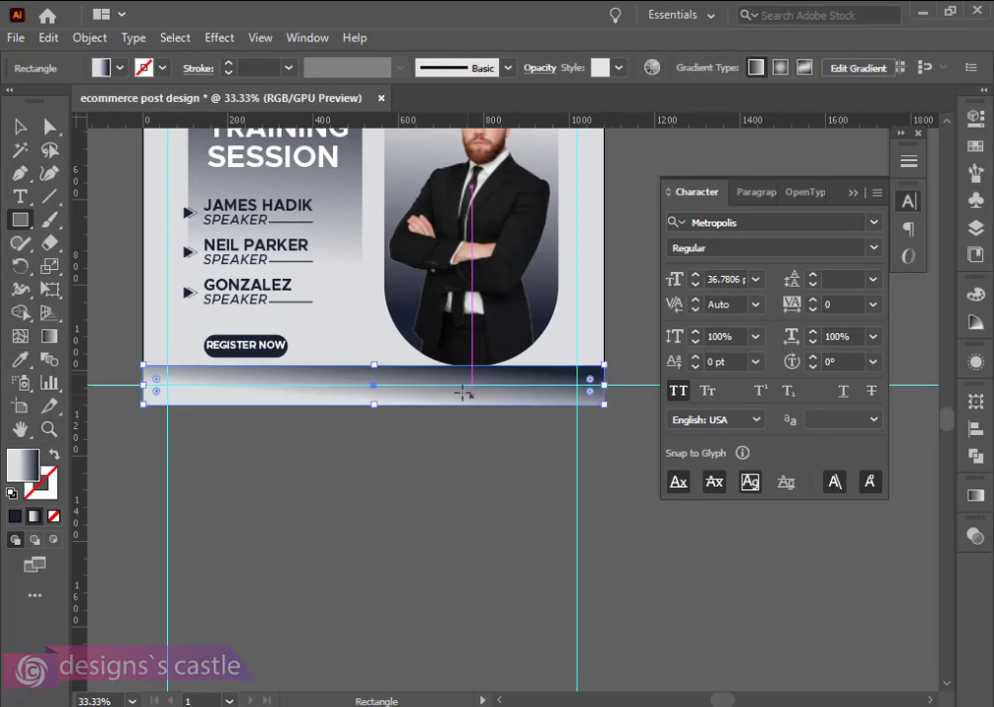
Run the bar's gradient vertically from light grey at top to navy below
key(v)
key(g)
drag(161, 301, 483, 474)
key(v)
key(ctrl+z)
key(g)
drag(378, 222, 380, 439)
Deselect the bar and adjust the horizontal guide near it
click(20, 127)
click(377, 463)
scroll(377, 463, up, 3)
drag(640, 524, 641, 551)
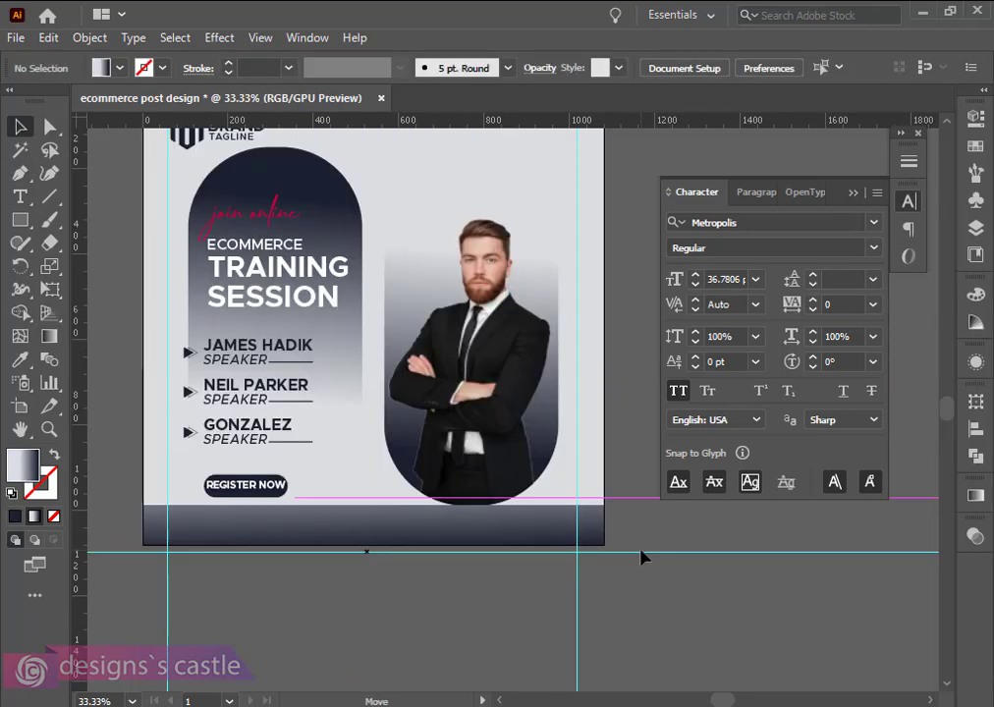
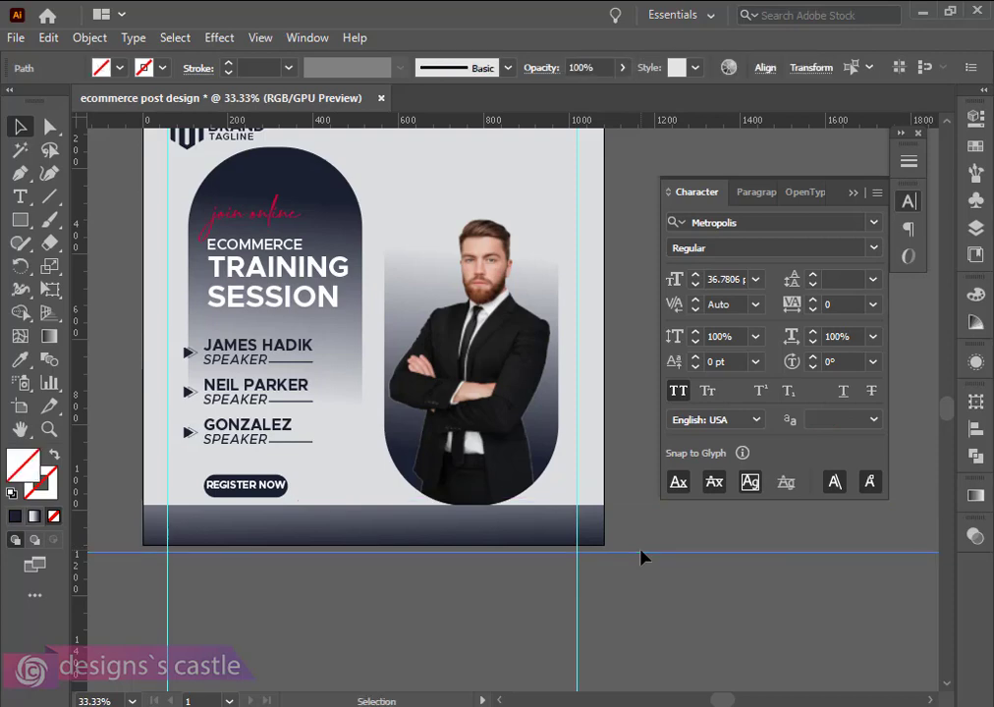
Delete the extra guide, then bring in the three social icon PNGs and shrink them
key(Delete)
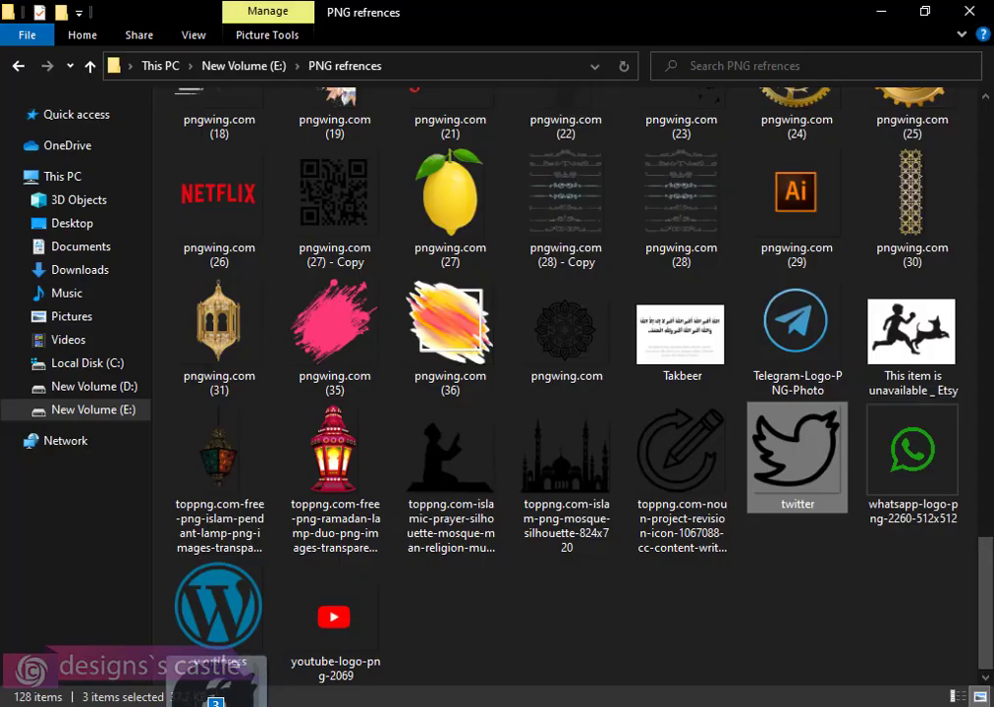
drag(217, 703, 311, 500)
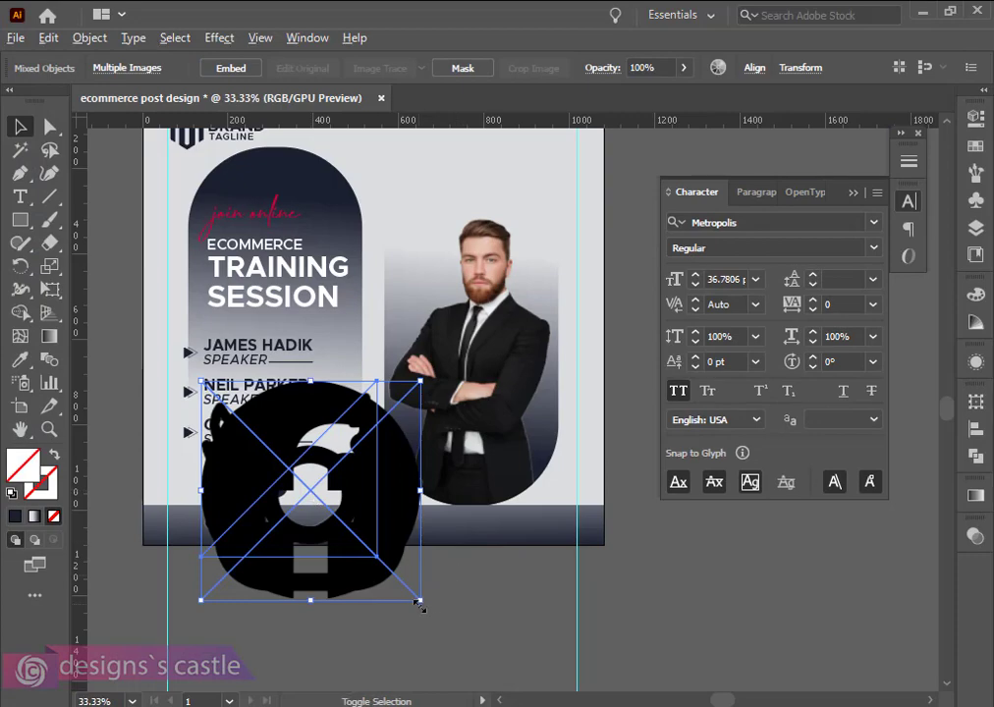
drag(420, 606, 334, 558)
click(441, 659)
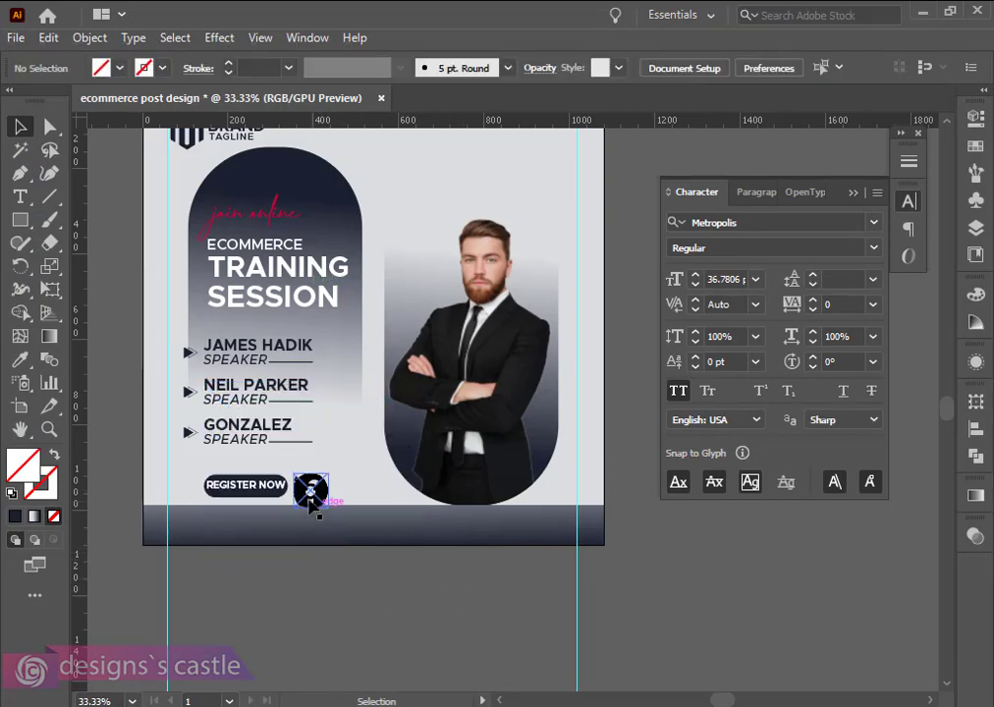
Spread the Instagram, Facebook and Twitter icons out in a row below the artboard
drag(310, 500, 348, 594)
drag(313, 503, 412, 587)
drag(273, 615, 427, 567)
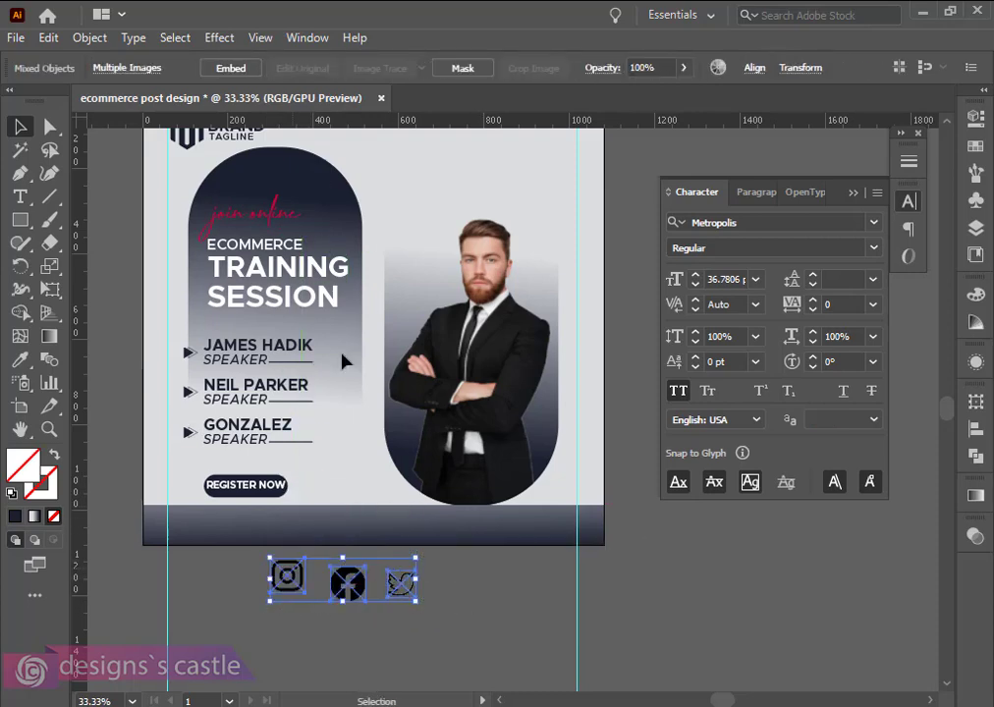
click(347, 583)
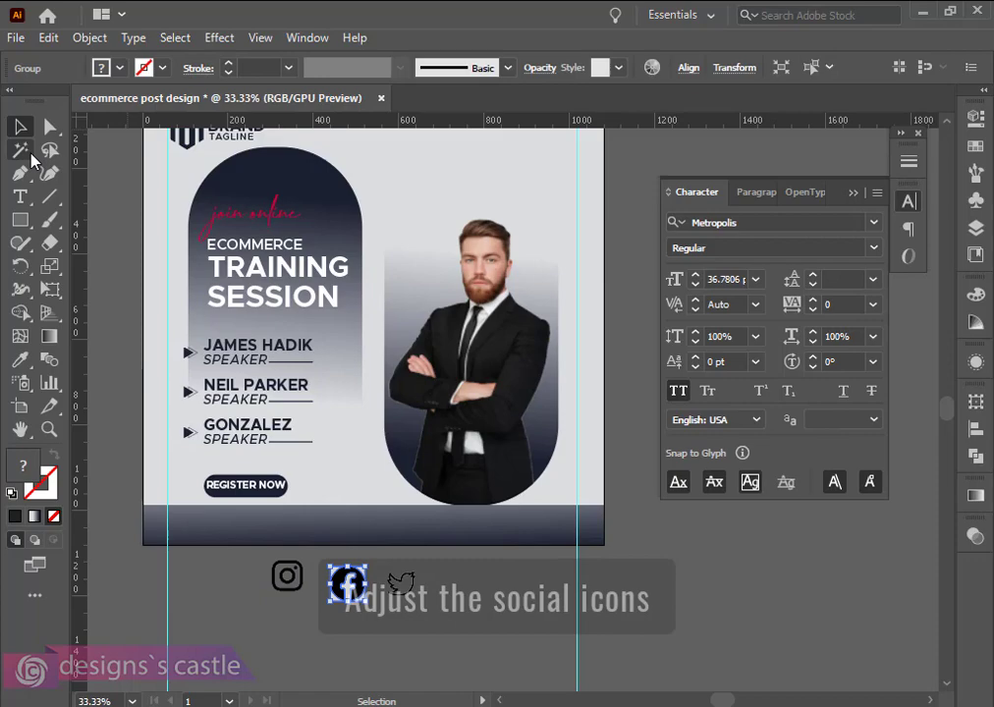
Image Trace and Expand the Instagram icon, and delete its white background
key(ctrl+1)
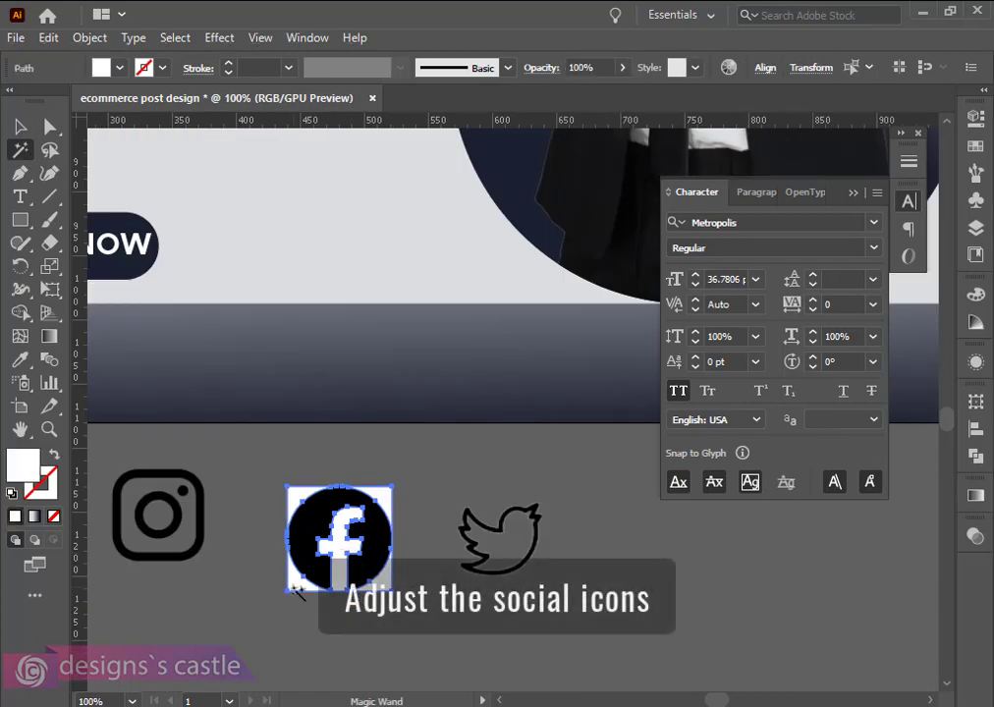
key(ctrl+shift+a)
click(158, 516)
click(558, 67)
click(477, 67)
click(21, 150)
click(133, 490)
key(Delete)
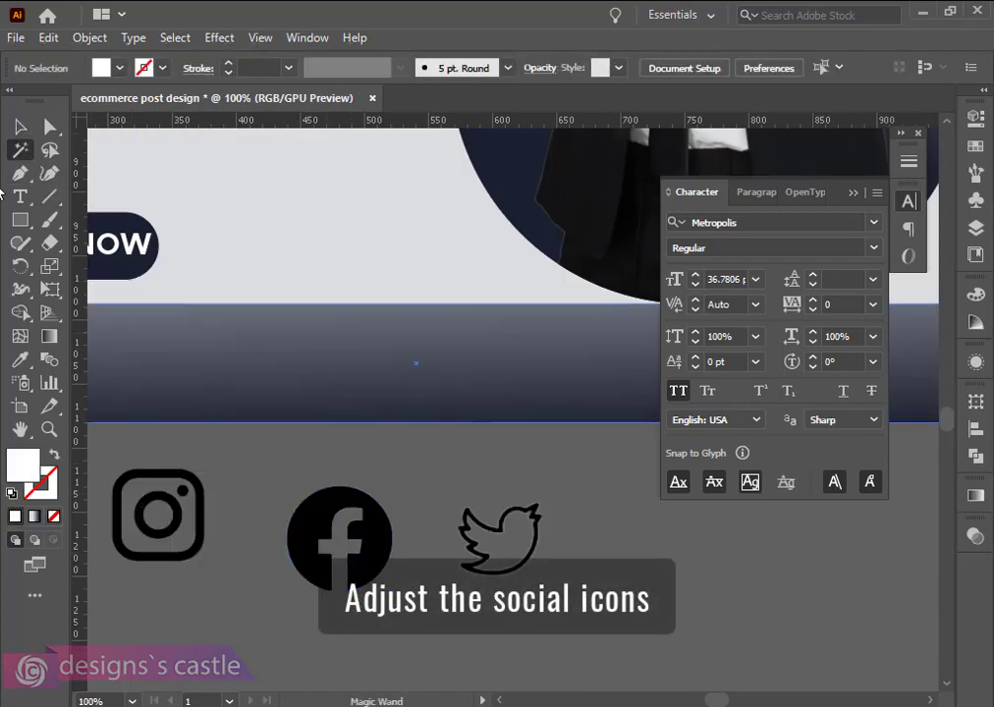
click(20, 127)
Image Trace and Expand the Twitter icon, and remove its white background
click(500, 539)
click(466, 70)
click(478, 68)
click(21, 150)
click(530, 569)
key(Delete)
click(21, 127)
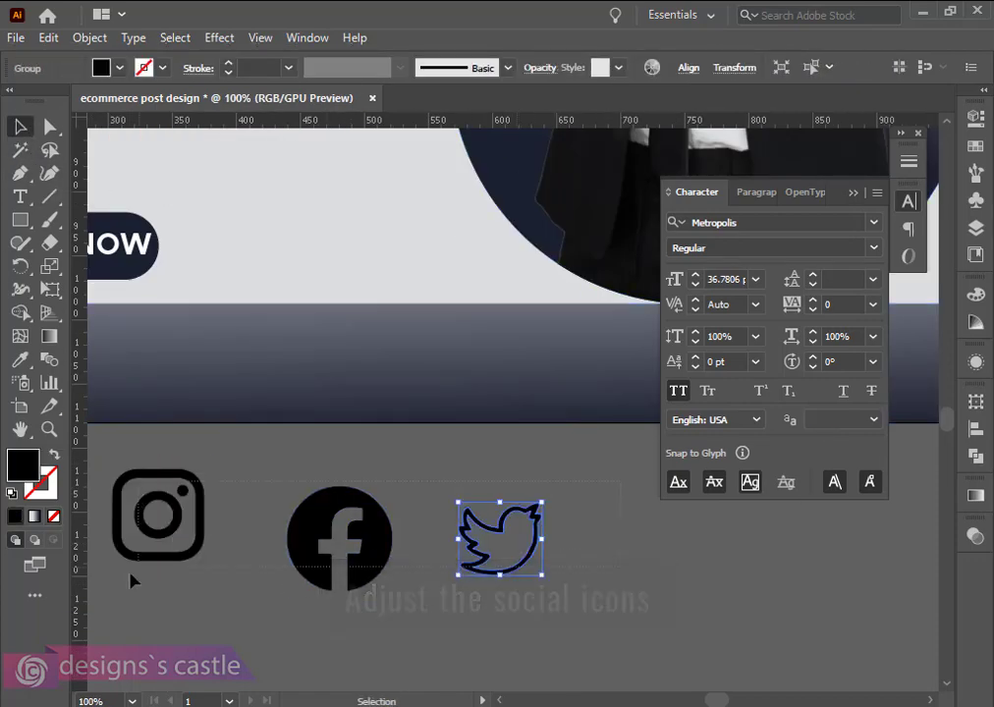
Fill all three icons with white
drag(129, 578, 500, 535)
double_click(23, 465)
click(411, 192)
click(863, 200)
Move the Twitter icon onto the bottom bar and shrink it to fit
key(v)
click(513, 539)
scroll(513, 539, right, 3)
scroll(513, 539, down, 1)
drag(324, 537, 595, 414)
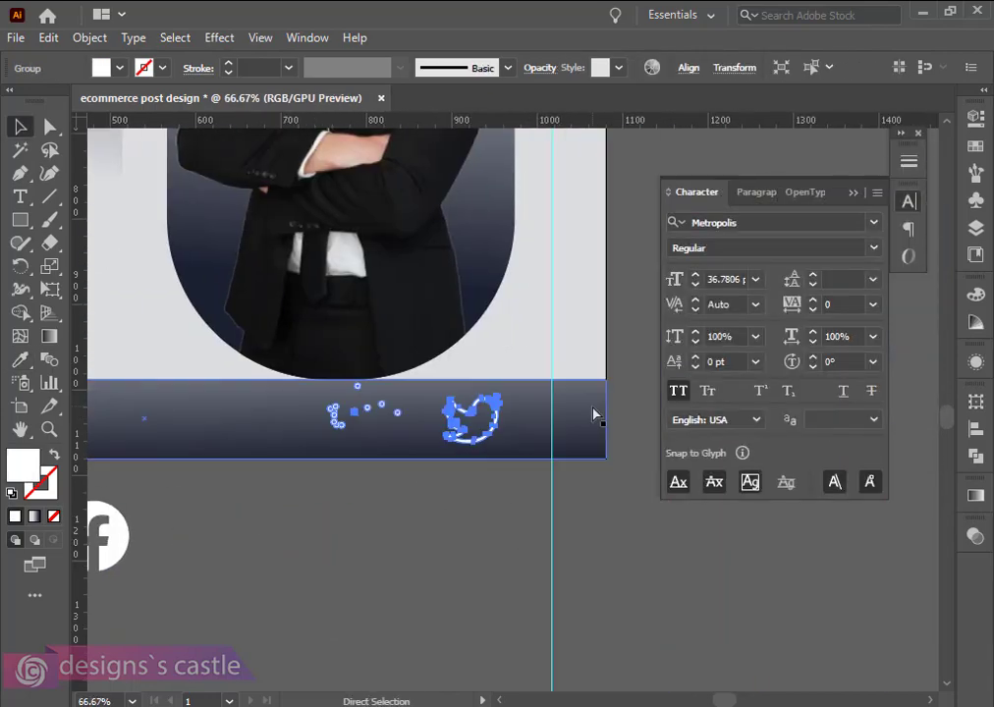
drag(426, 406, 474, 405)
drag(478, 395, 471, 399)
scroll(462, 574, left, 3)
Move and scale the Facebook and Instagram icons onto the bar beside Twitter
click(185, 535)
drag(211, 528, 546, 414)
drag(555, 384, 539, 401)
drag(532, 422, 560, 421)
drag(95, 526, 484, 424)
drag(483, 391, 498, 420)
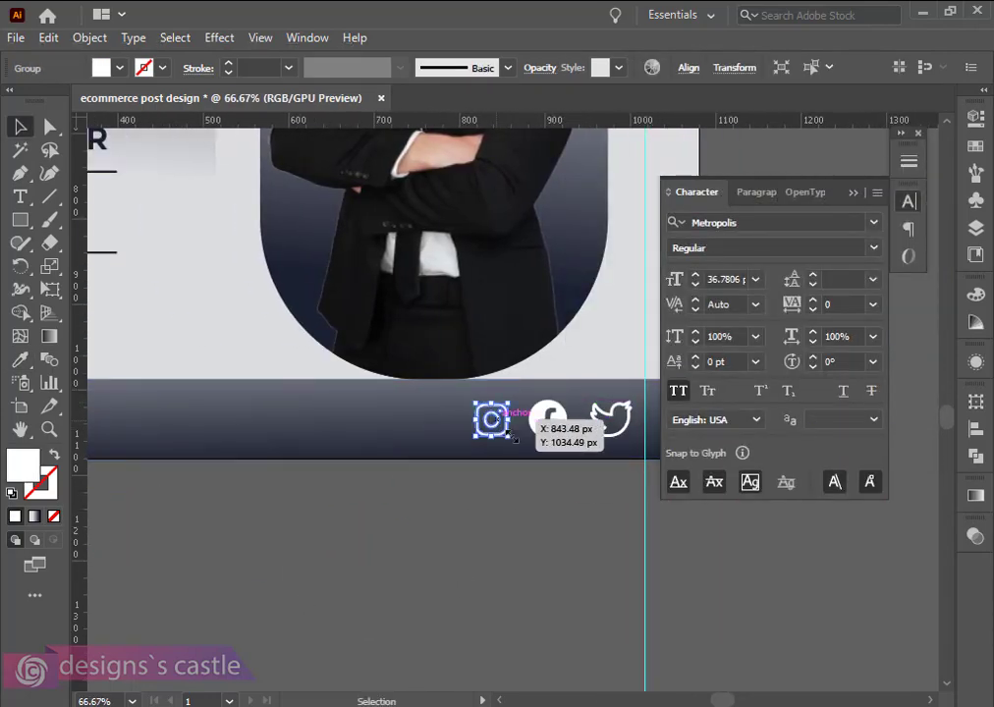
Align the three icons vertically at the right of the bottom bar
click(510, 530)
scroll(511, 530, right, 3)
click(499, 420)
shift+click(442, 424)
shift+click(381, 422)
click(689, 68)
click(448, 488)
scroll(448, 488, left, 3)
Type 'ALSO FOLLOW US' on the bottom bar and move it left
key(t)
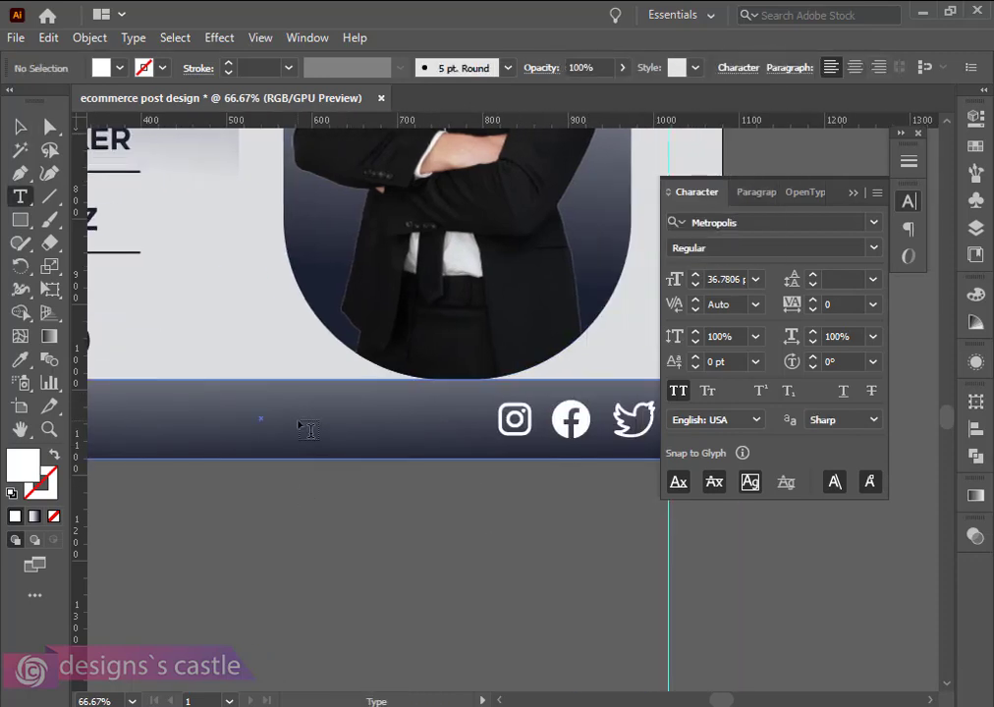
click(300, 425)
text(ALSO FOLLOW US)
click(21, 127)
drag(392, 412, 304, 416)
Set the label to Medium weight, scale it down and place it beside the icons
click(873, 248)
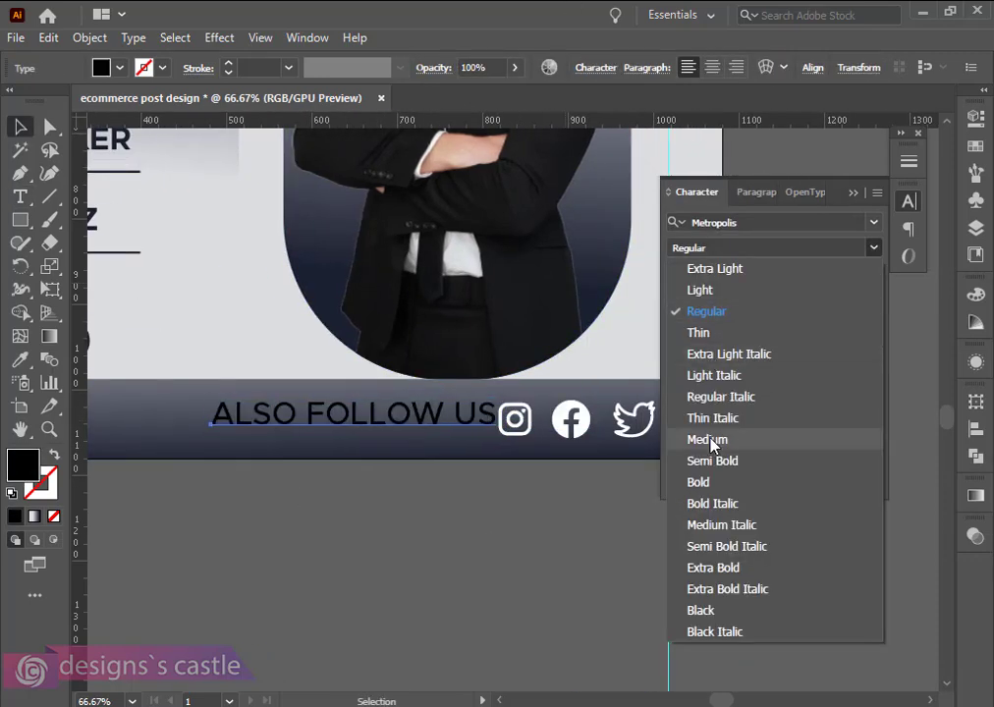
click(710, 439)
drag(502, 413, 435, 413)
mouse_move(411, 423)
mouse_down()
mouse_move(417, 435)
mouse_move(445, 431)
mouse_move(420, 426)
mouse_up()
Eyedrop white from an icon onto the label
click(21, 361)
click(559, 418)
click(21, 127)
click(408, 506)
Add a colon so the label reads 'ALSO FOLLOW US :'
click(439, 429)
double_click(445, 425)
text(:)
click(20, 127)
click(302, 492)
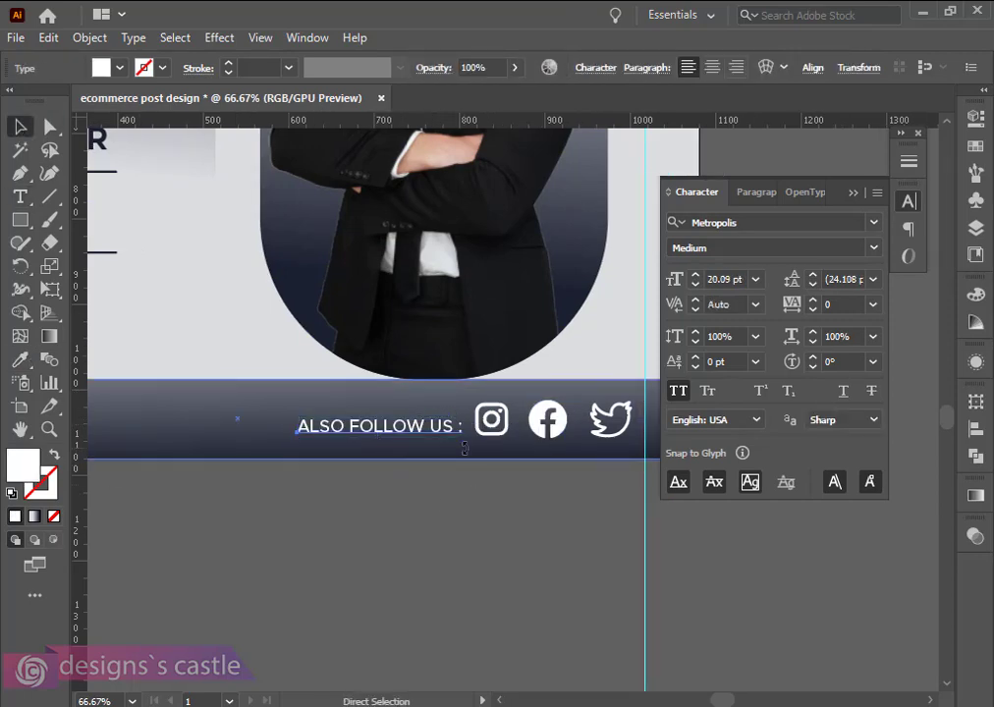
Align the label's vertical centre with the social icons
key(ctrl+z)
shift+click(492, 419)
drag(547, 419, 611, 419)
click(586, 68)
click(543, 121)
click(478, 596)
click(414, 420)
click(449, 596)
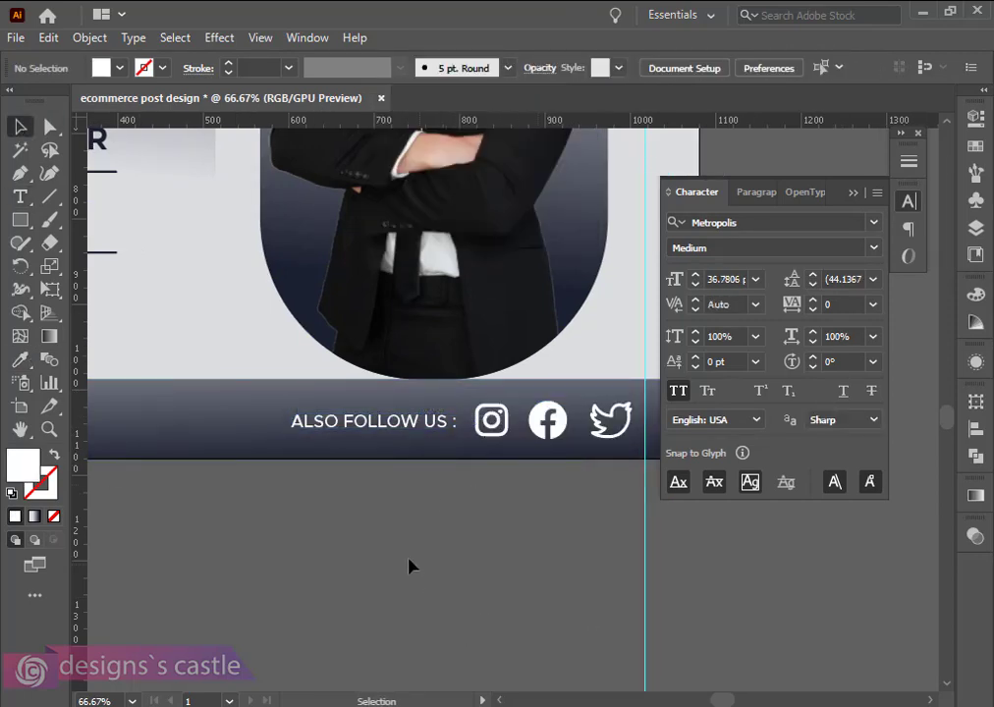
scroll(435, 583, down, 2)
scroll(403, 579, left, 5)
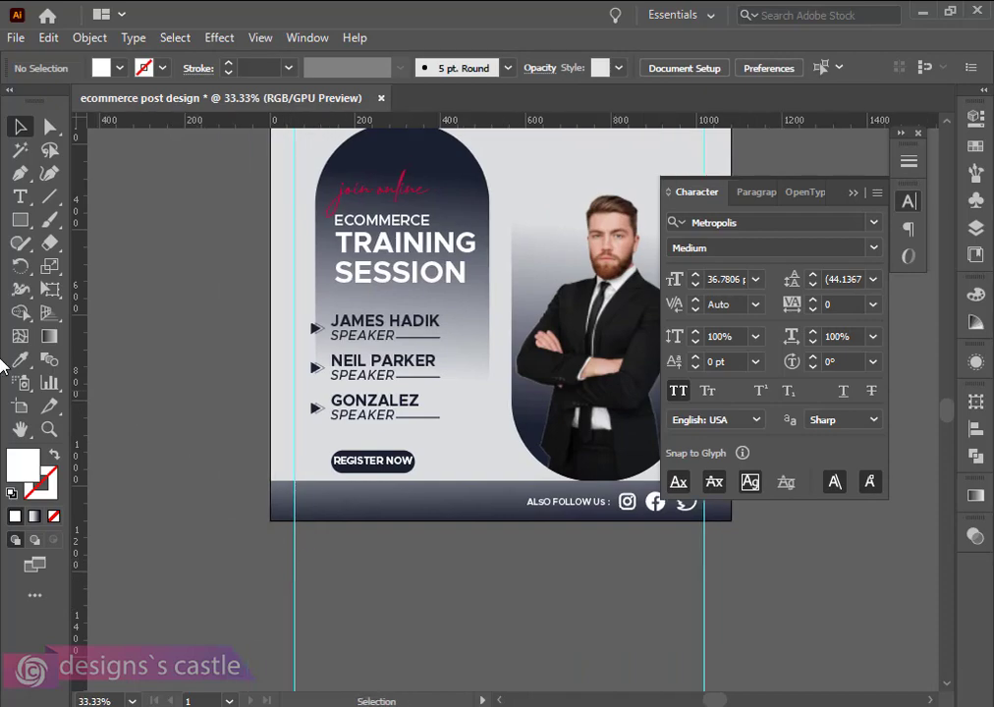
Type 'CALL NOW' at the bar's left, shrink it and move it toward the guide
click(19, 196)
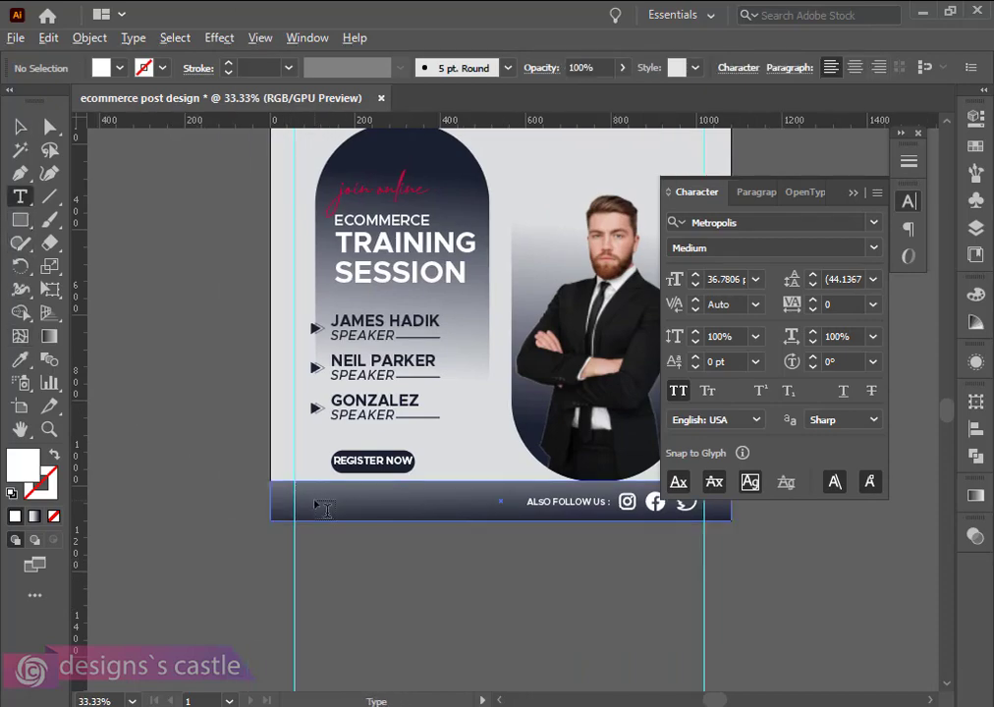
key(ctrl+1)
click(291, 486)
text(CALL)
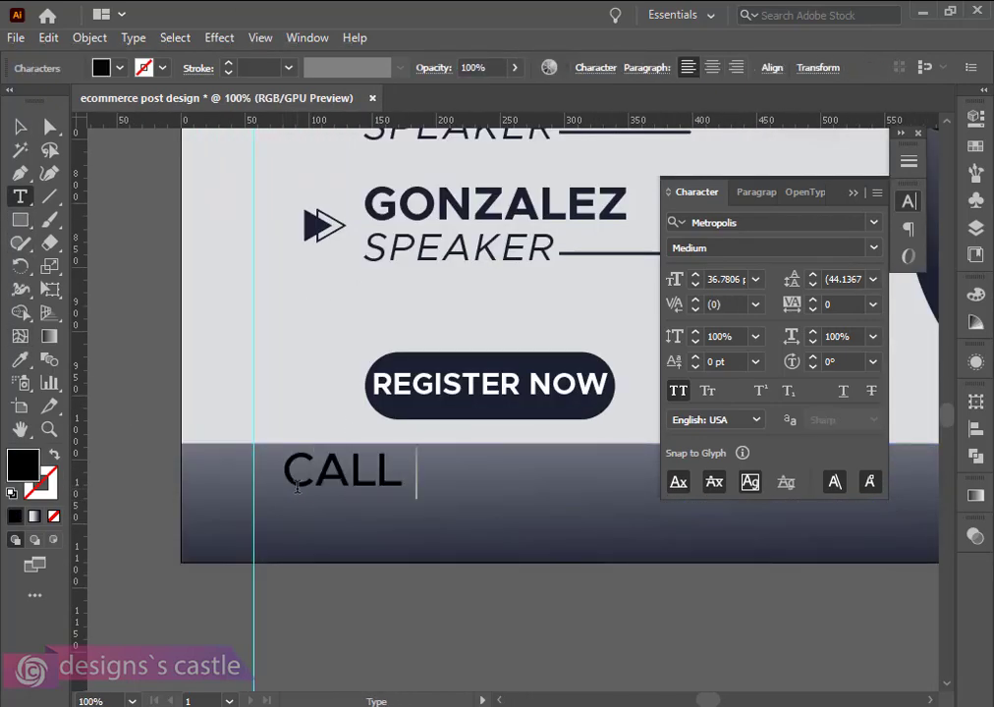
text( NOW)
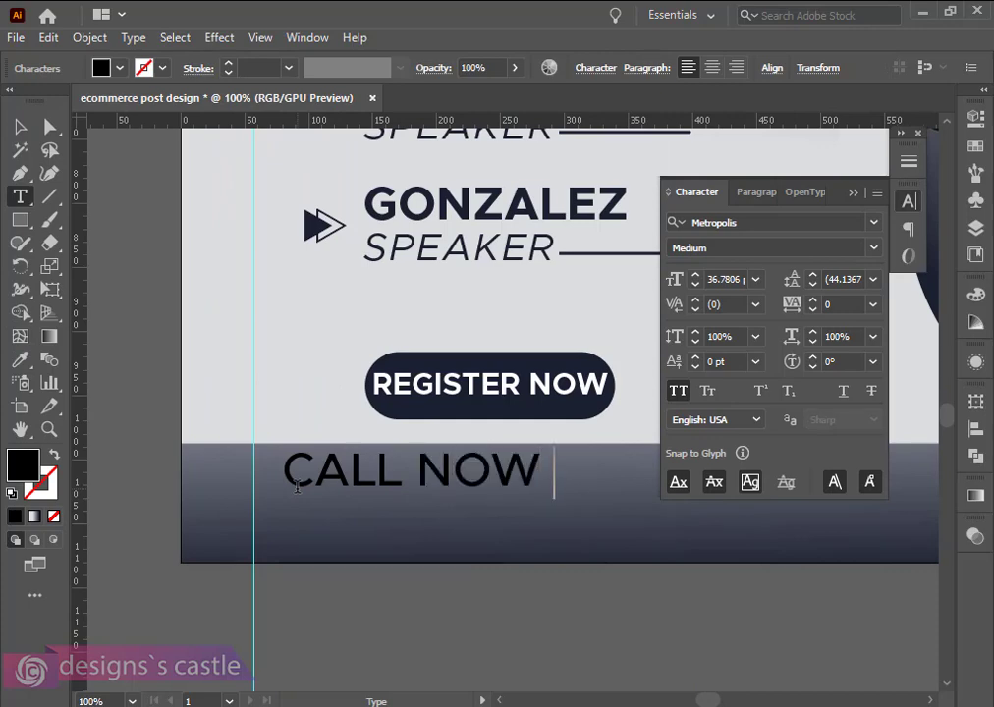
click(10, 91)
click(20, 126)
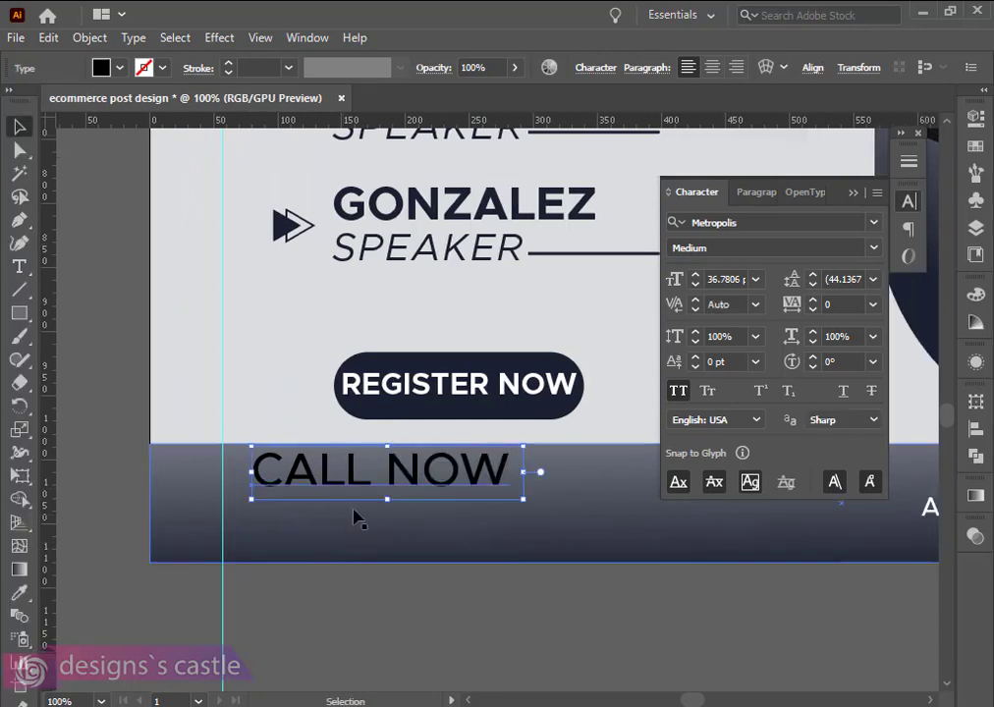
click(10, 91)
drag(543, 461, 511, 461)
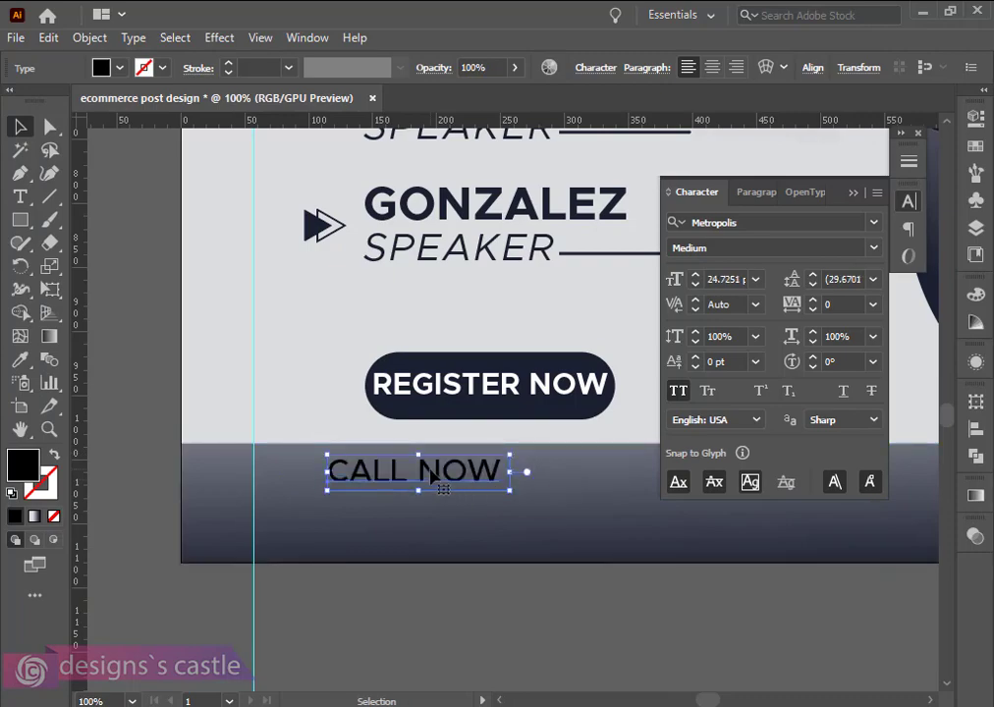
drag(437, 473, 358, 476)
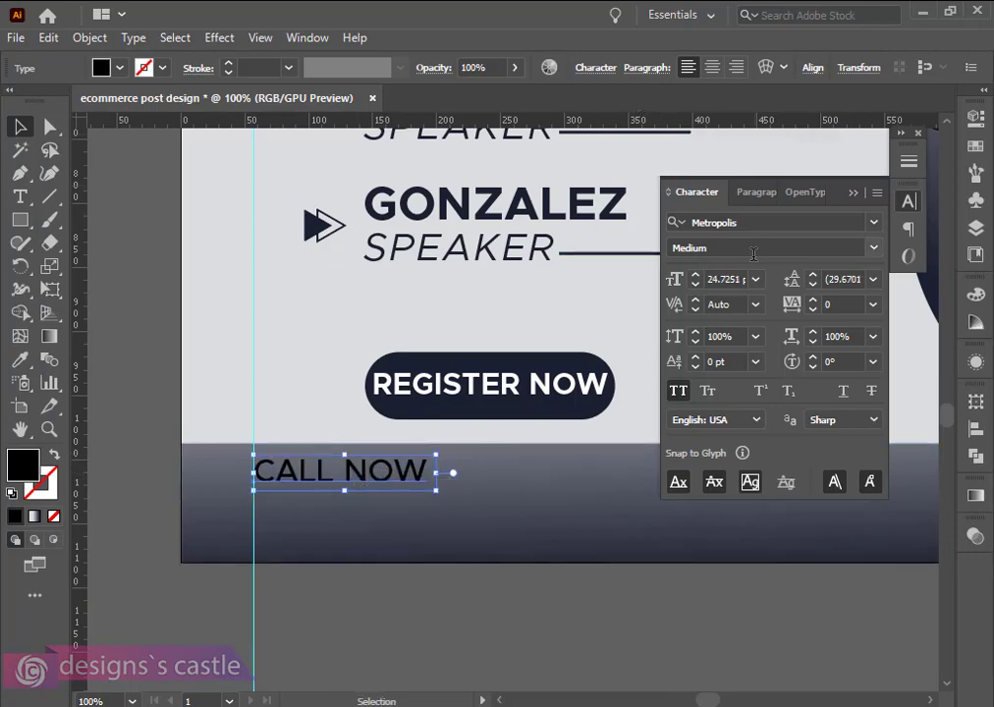
Set CALL NOW to Bold, resize it onto the left guide, and copy it below
click(873, 222)
click(873, 247)
click(873, 248)
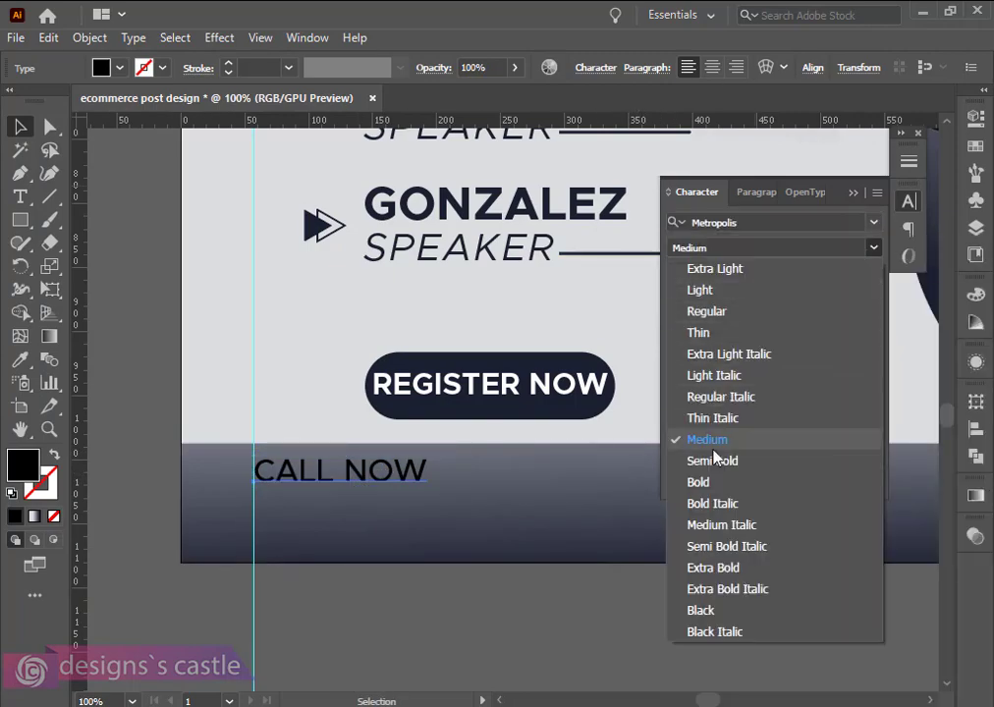
click(705, 484)
drag(437, 492, 473, 502)
drag(275, 491, 312, 492)
drag(508, 504, 497, 496)
drag(418, 470, 412, 468)
click(573, 598)
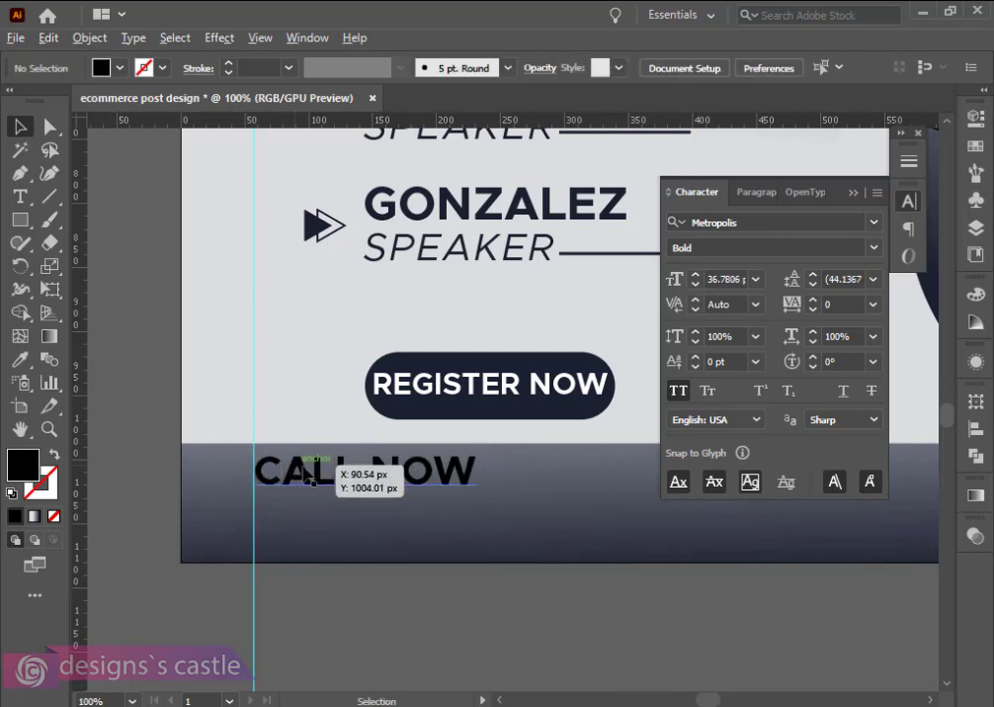
drag(307, 471, 430, 484)
Replace the copied line's text with the phone number
key(t)
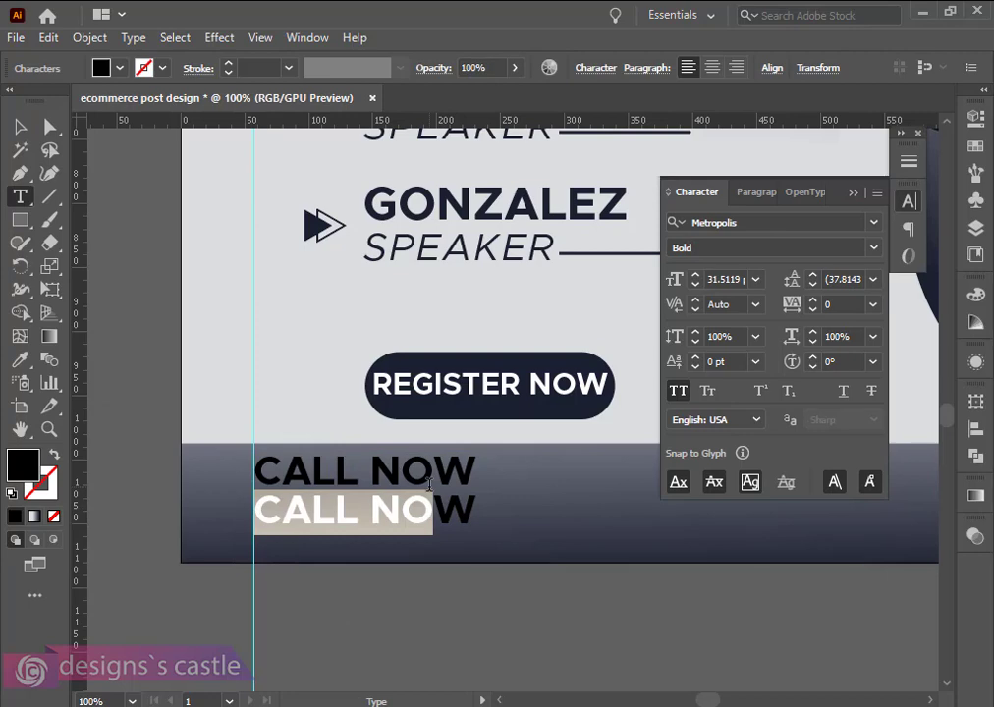
text(+)
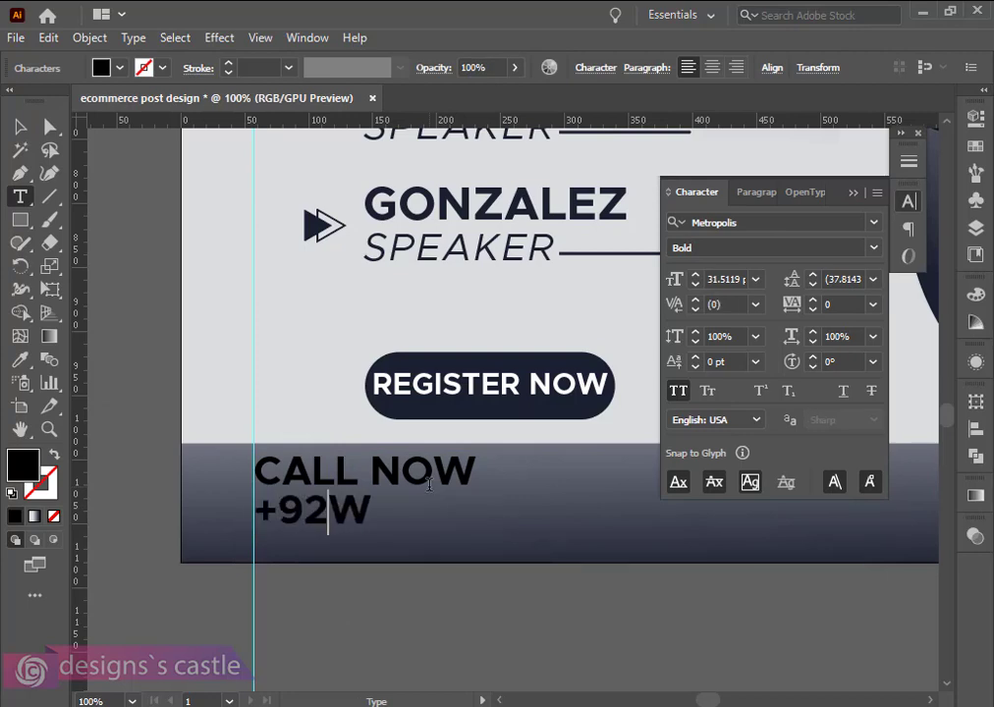
text(92)
key(shift+Right)
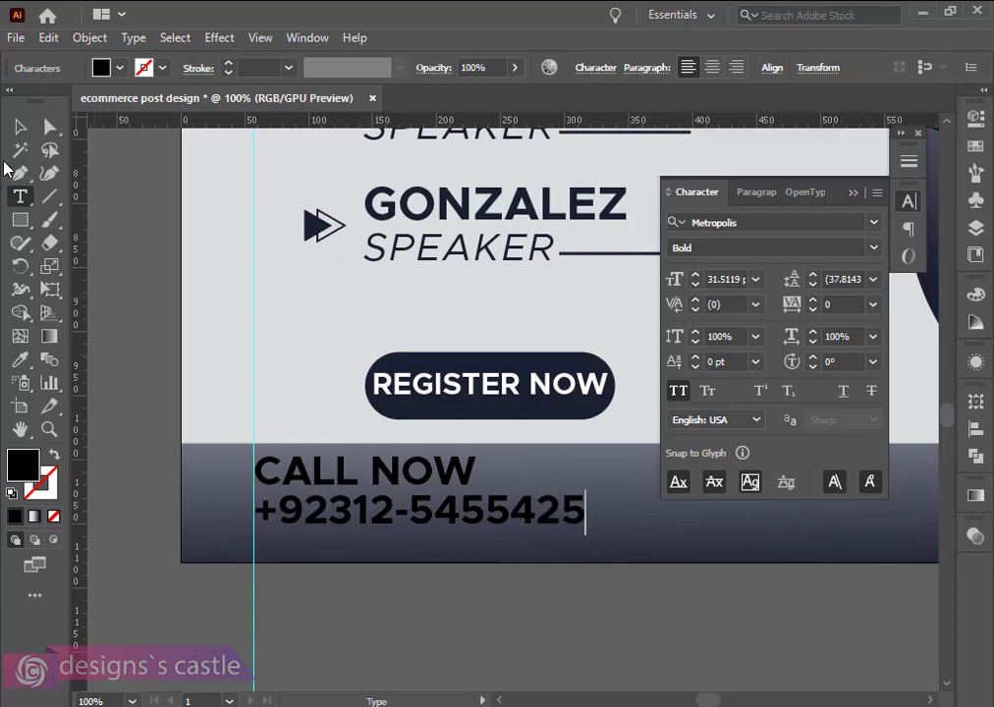
Make both text lines white and shrink the block onto the left guide
click(18, 125)
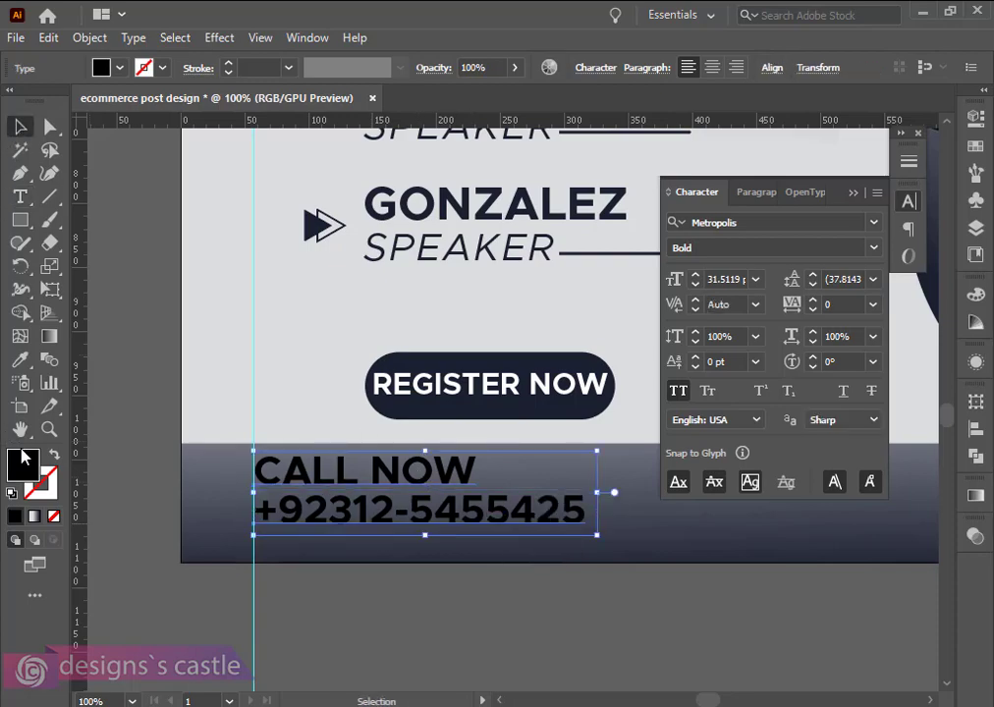
double_click(22, 456)
drag(416, 204, 405, 184)
click(850, 194)
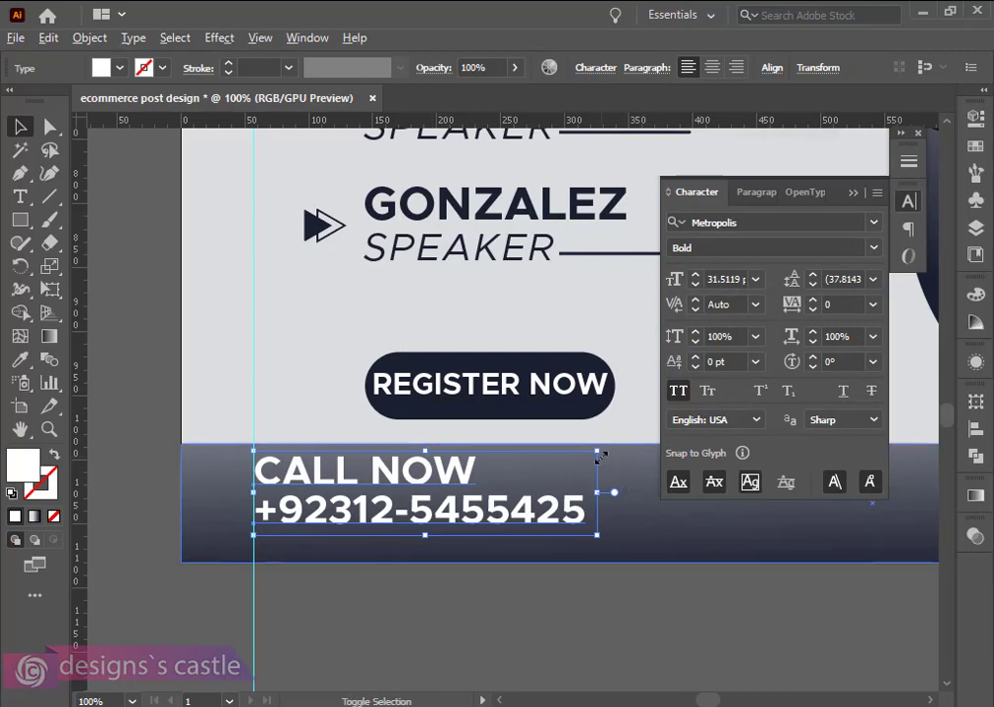
drag(600, 456, 575, 454)
Shrink the phone number and left-align it with CALL NOW
drag(474, 474, 452, 479)
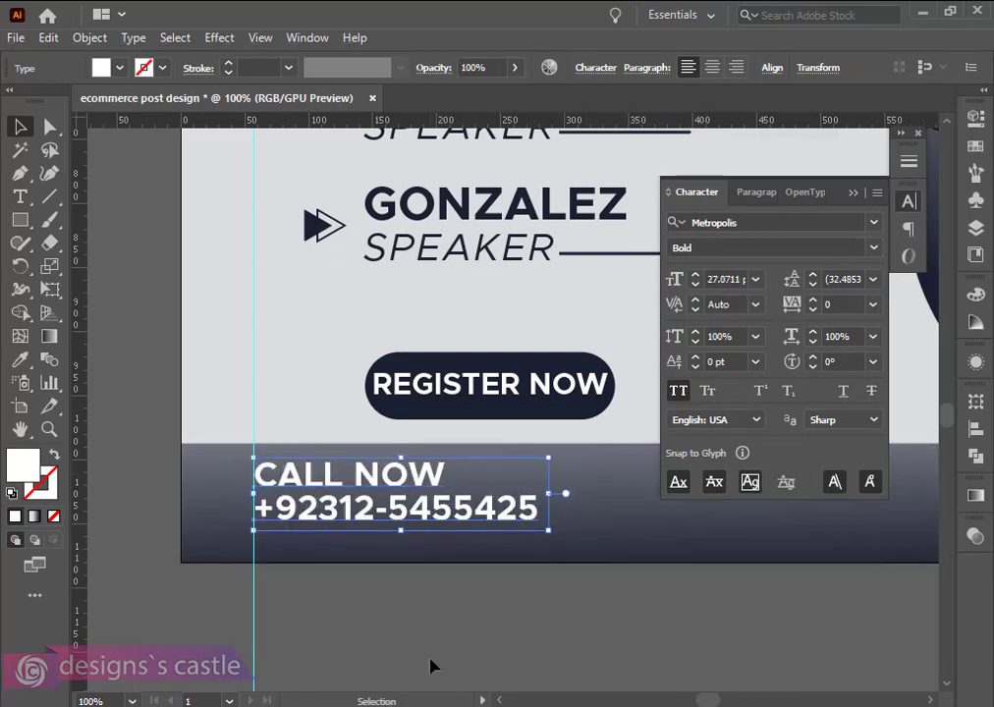
click(430, 659)
click(311, 523)
shift+click(315, 475)
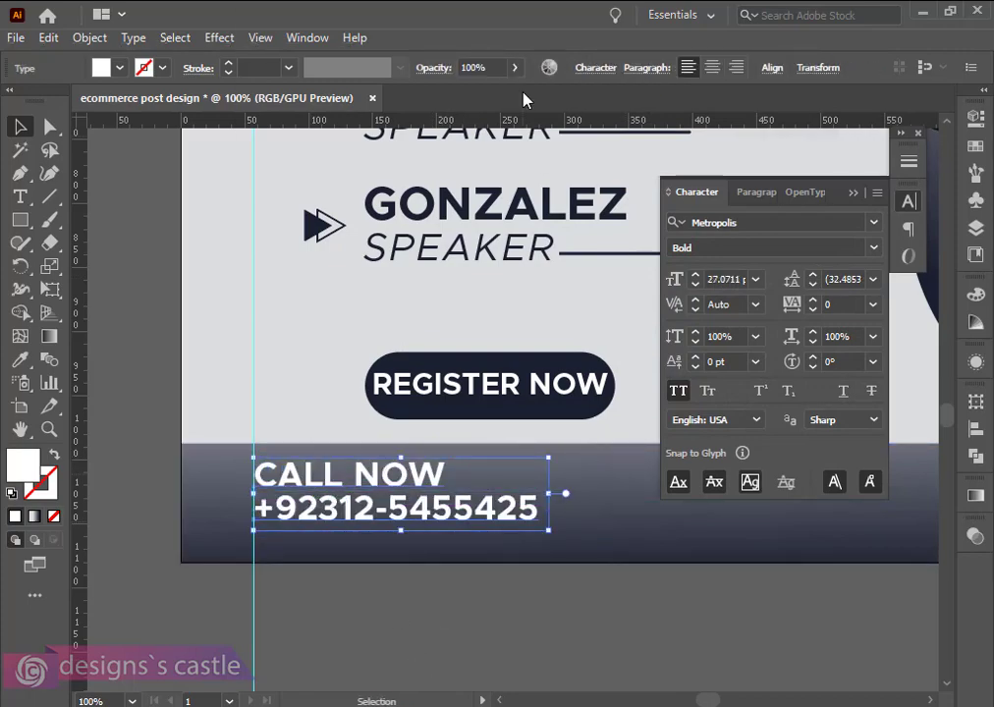
click(770, 70)
click(582, 125)
click(373, 644)
Set the phone number in Medium weight and put it back on the guide
click(329, 519)
click(873, 248)
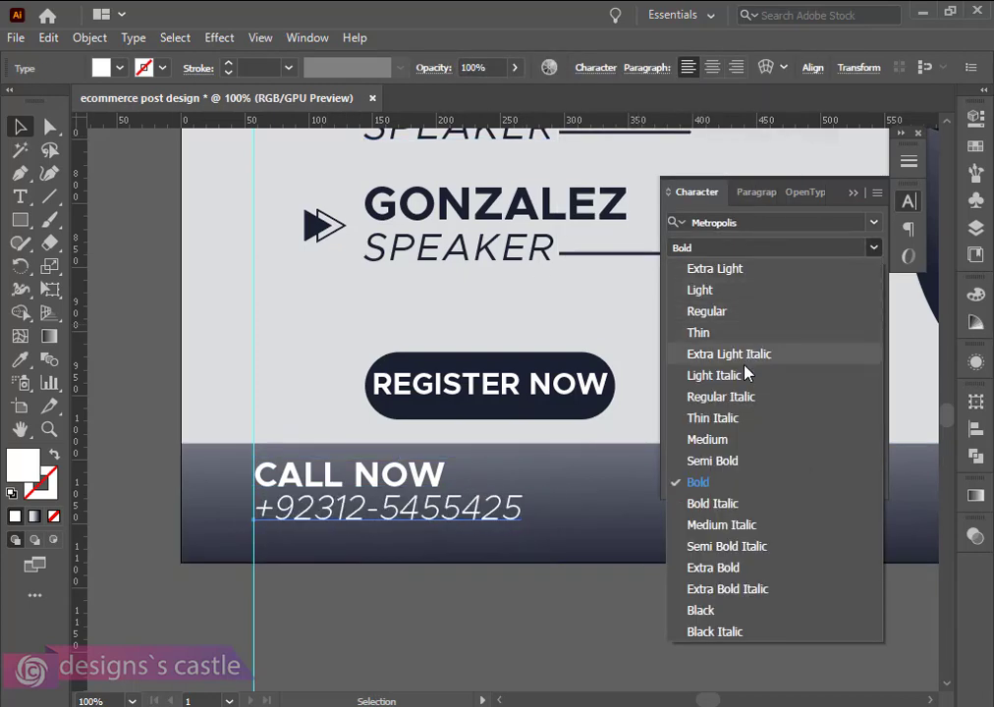
click(727, 441)
drag(409, 511, 439, 510)
Lift the REGISTER NOW button about 36 px
scroll(455, 442, up, 5)
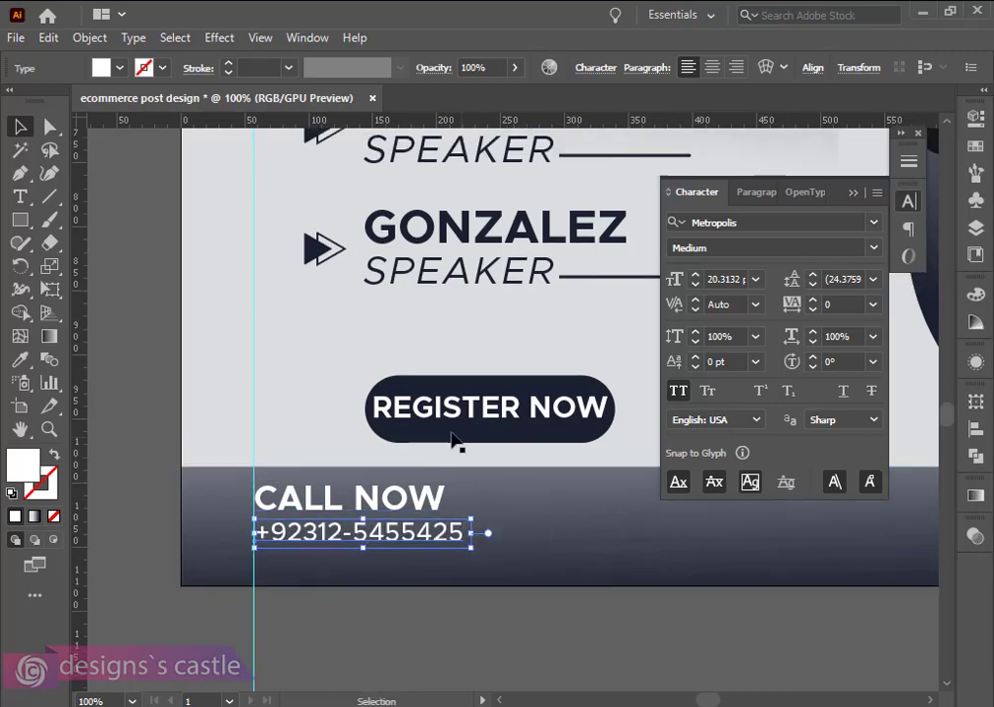
scroll(409, 430, right, 5)
scroll(405, 429, down, 3)
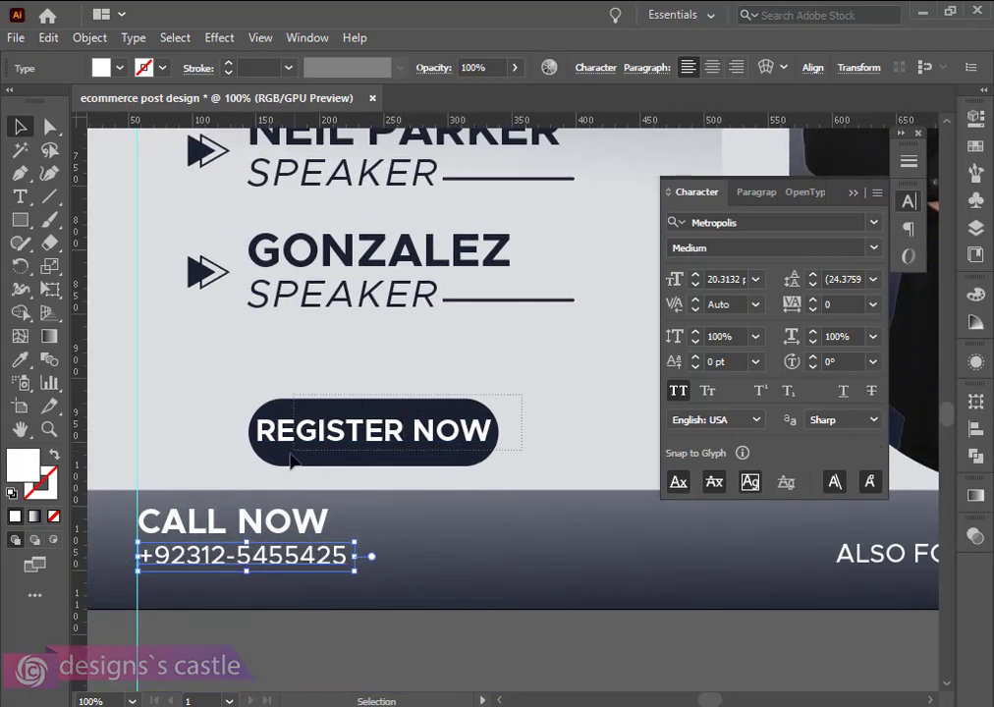
click(325, 455)
drag(363, 441, 362, 392)
click(467, 447)
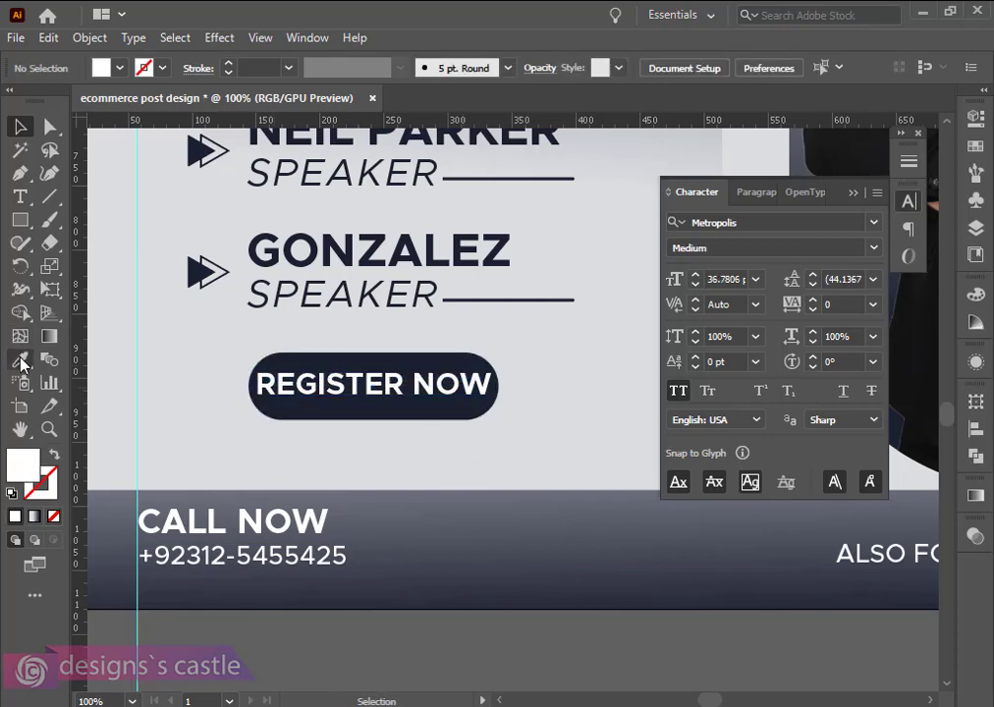
key(t)
click(287, 450)
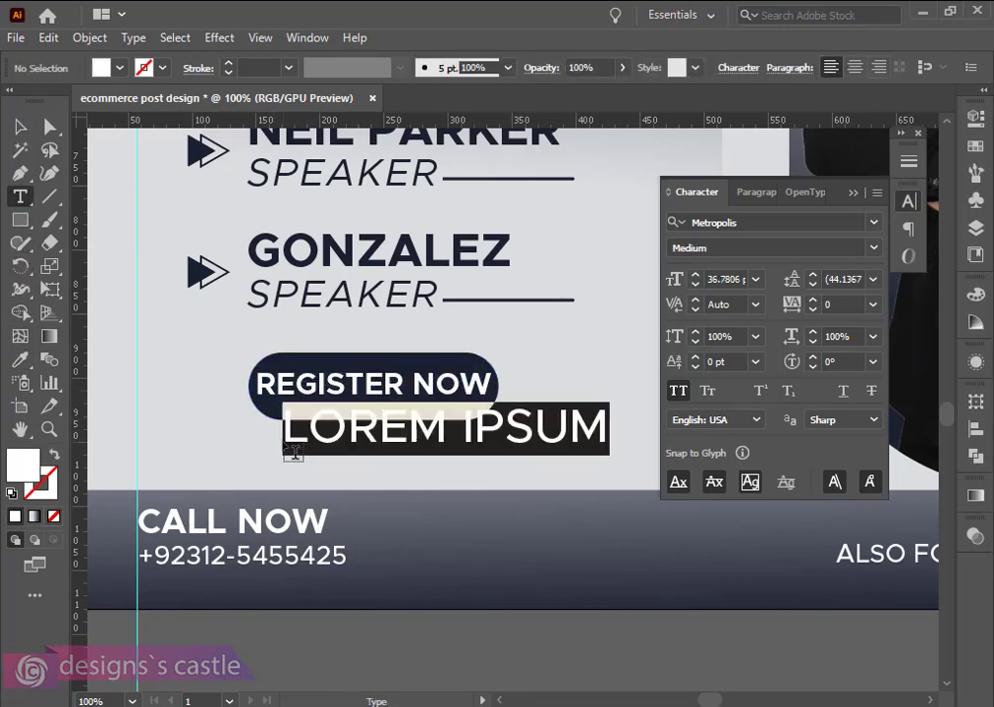
text(ww)
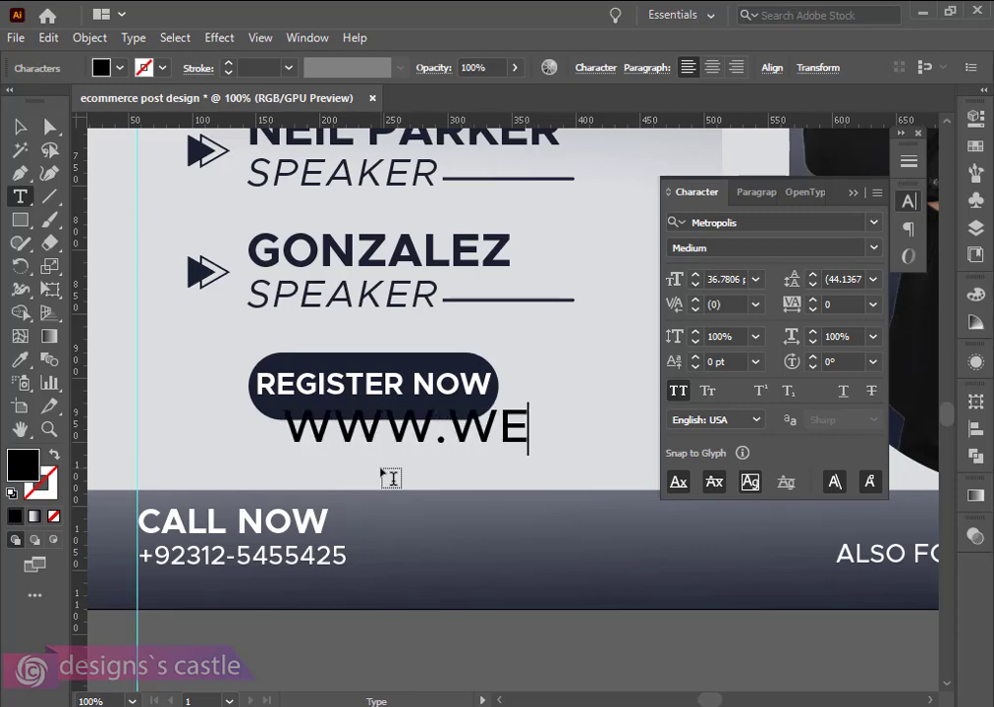
text(w.website)
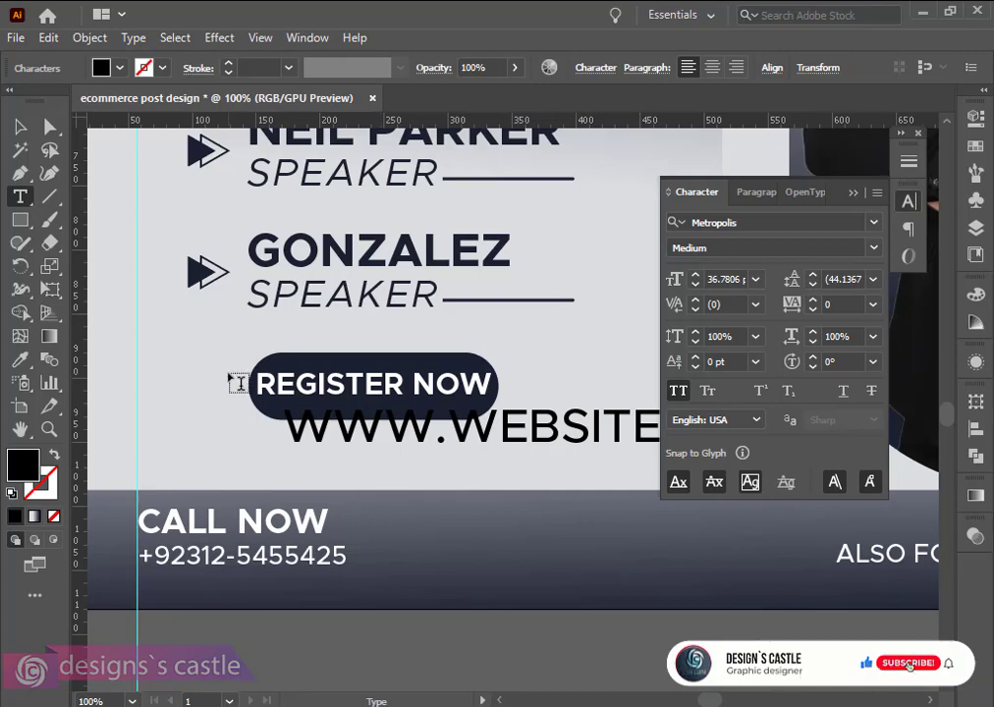
click(20, 126)
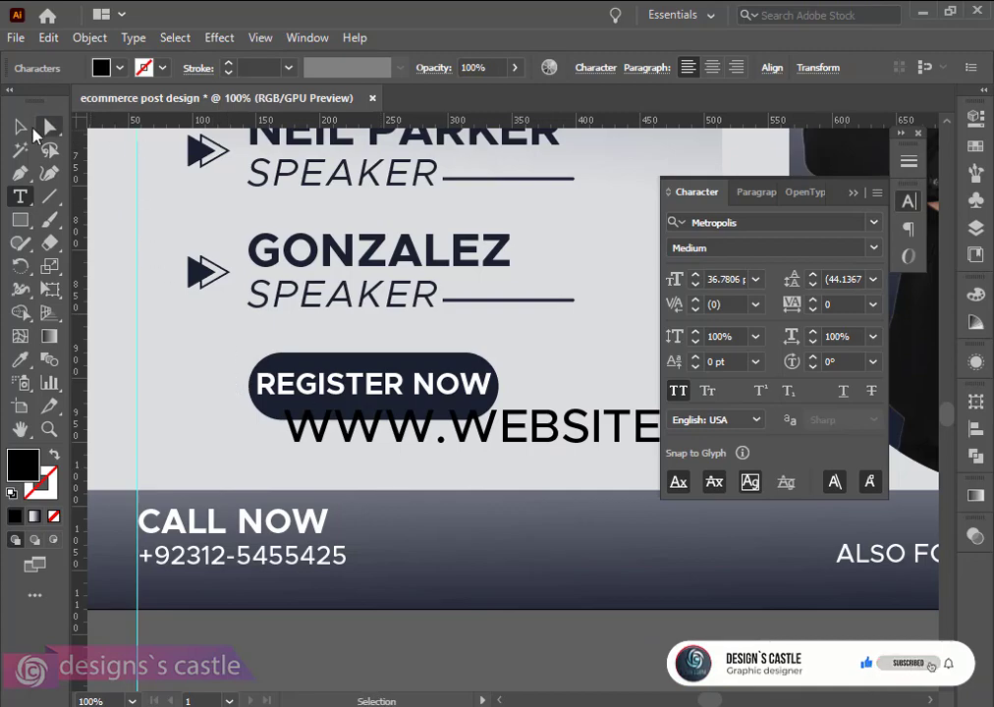
Turn off All Caps, shrink the website text to about 13 pt and centre it
click(682, 395)
drag(550, 430, 447, 431)
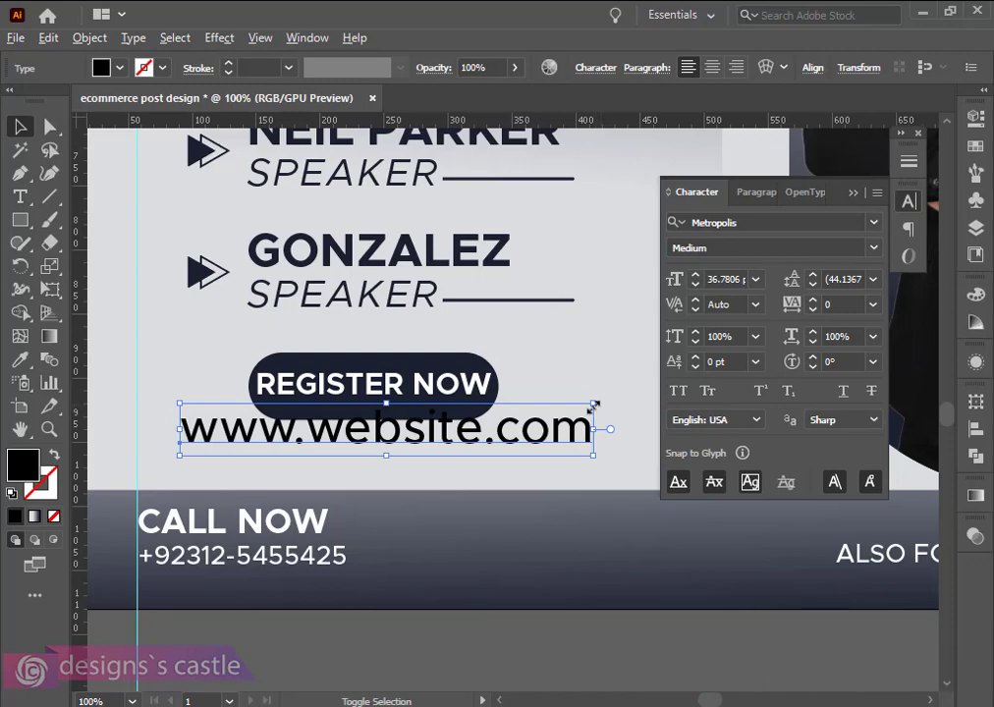
drag(594, 407, 573, 421)
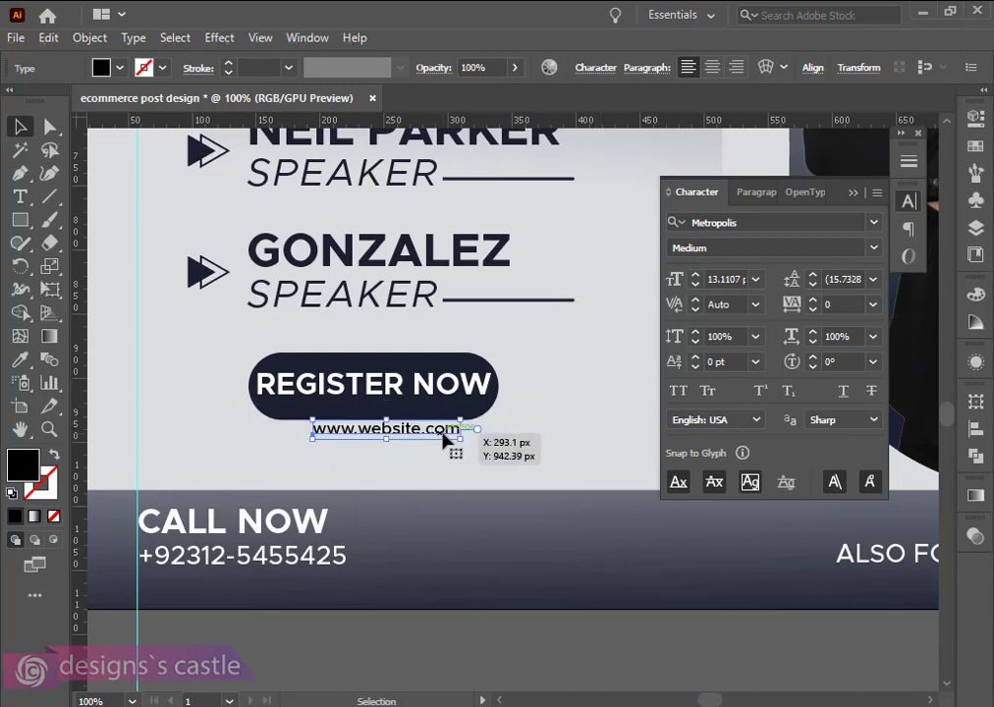
drag(445, 440, 474, 448)
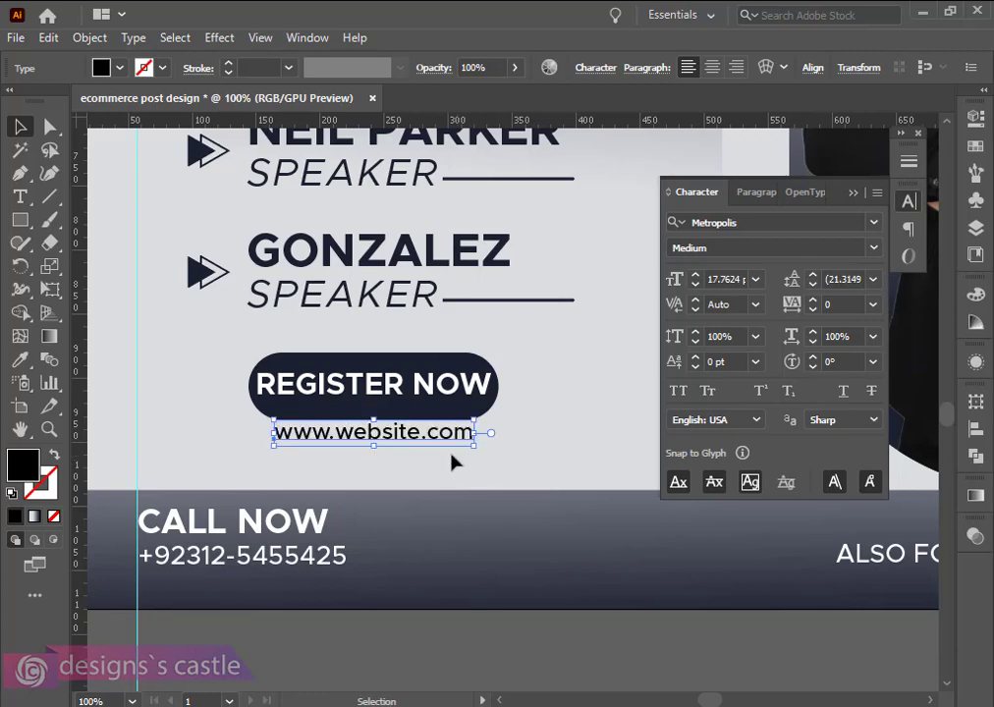
Eyedrop the button's dark navy onto the website text
click(20, 360)
click(261, 407)
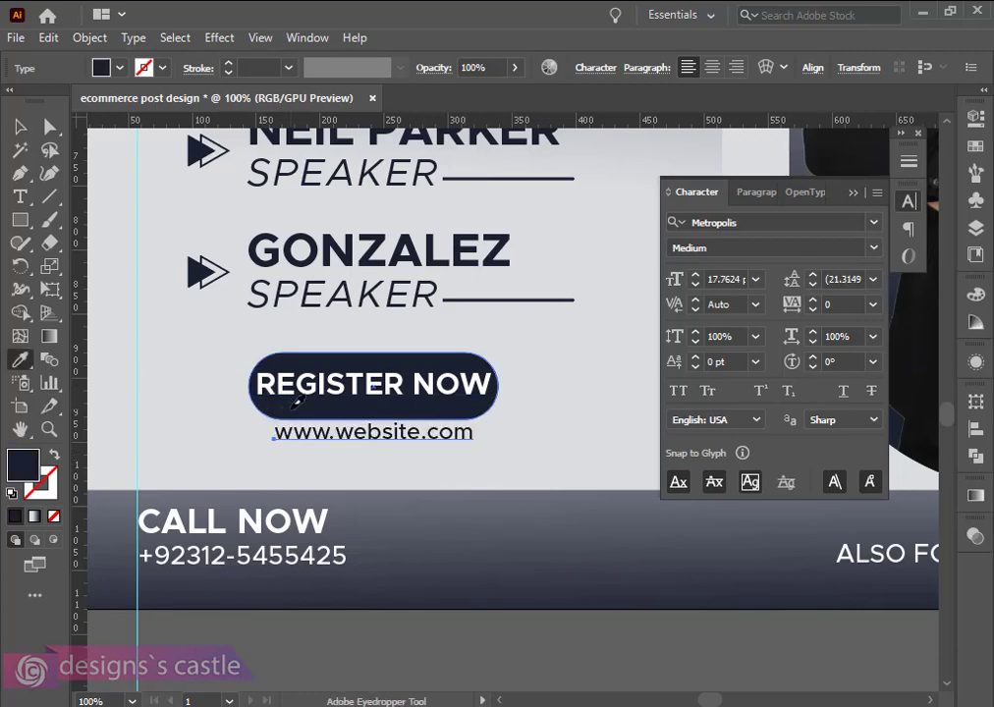
click(22, 128)
click(142, 233)
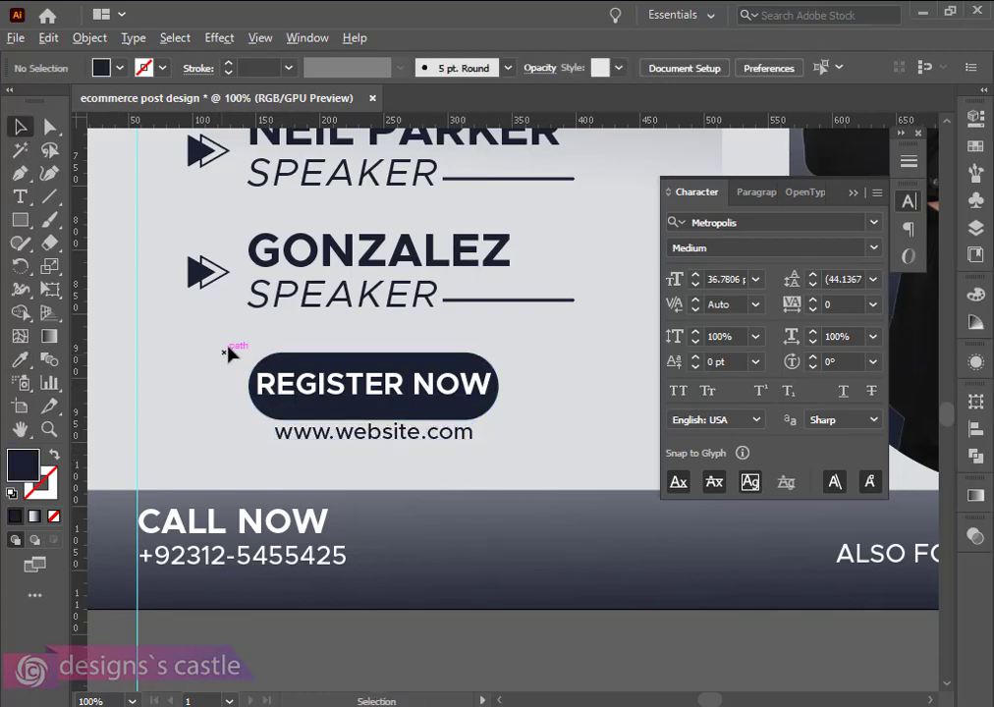
Scale the ALSO FOLLOW US text and Twitter and Facebook icons together to about 412 px wide
scroll(239, 329, down, 3)
scroll(294, 368, down, 1)
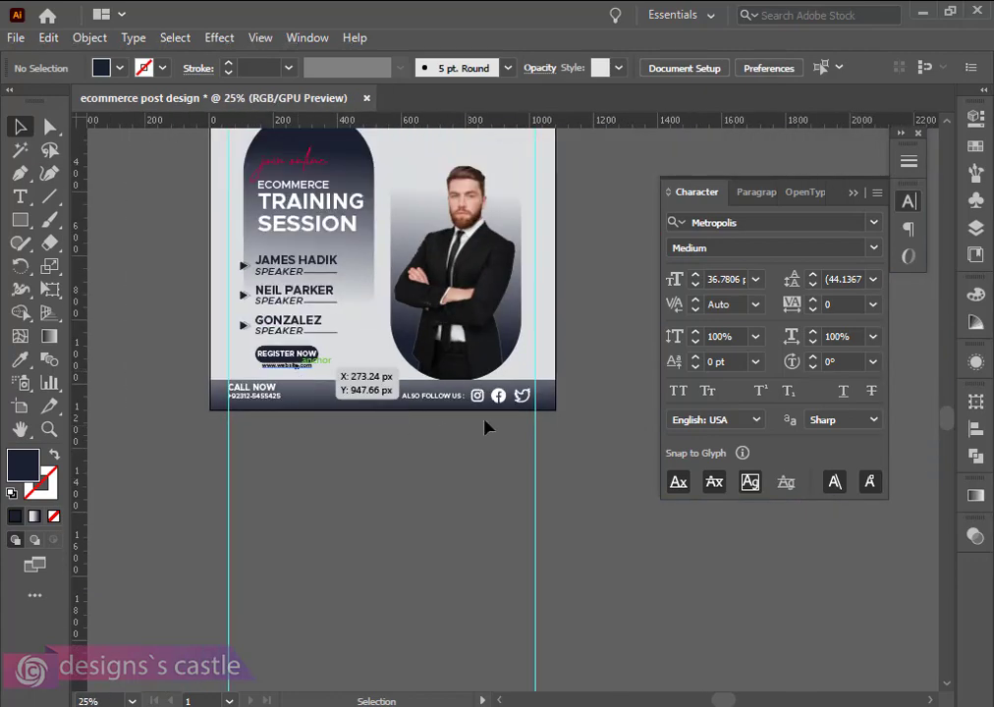
scroll(537, 418, up, 2)
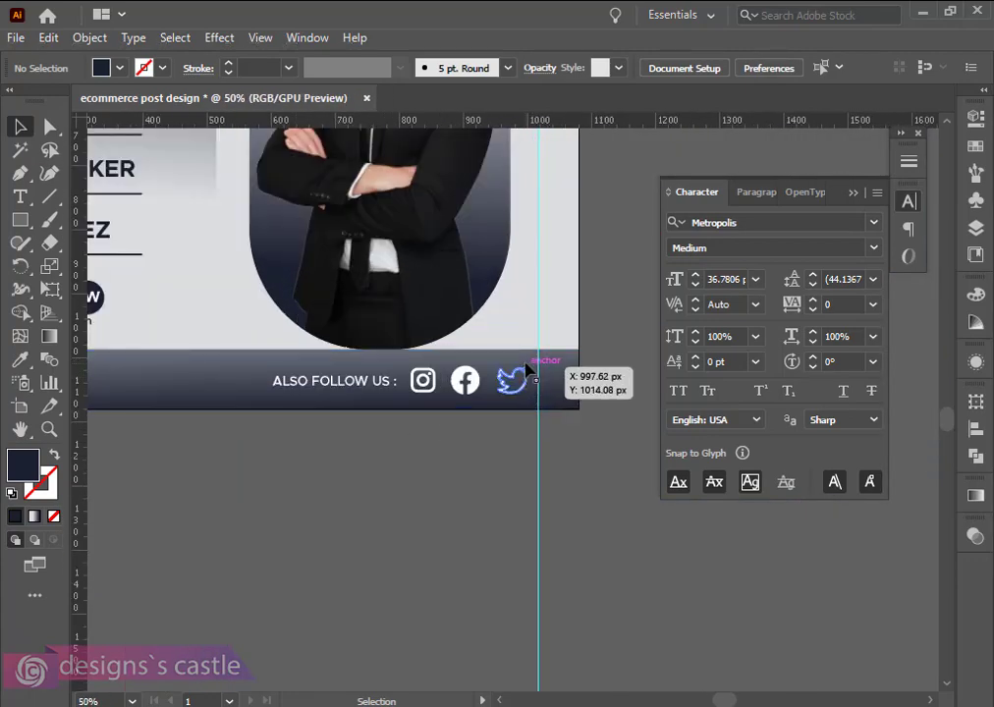
click(513, 379)
shift+click(465, 381)
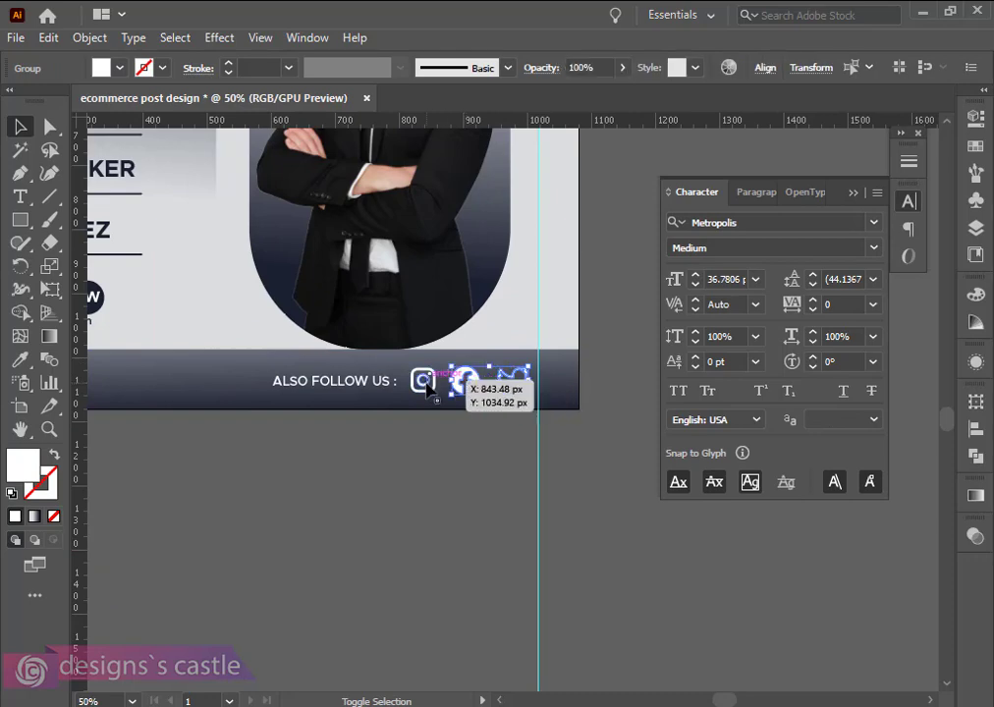
shift+click(378, 390)
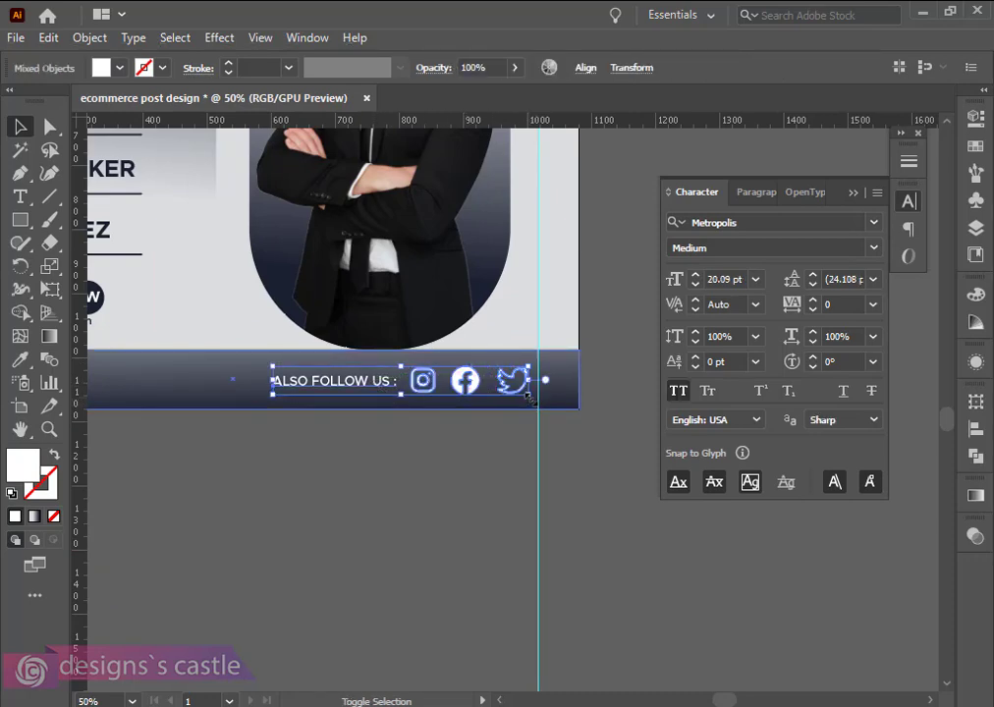
drag(528, 397, 542, 407)
Deselect and zoom out to review the resized follow block in the post
click(326, 494)
key(ctrl+minus)
scroll(422, 479, down, 3)
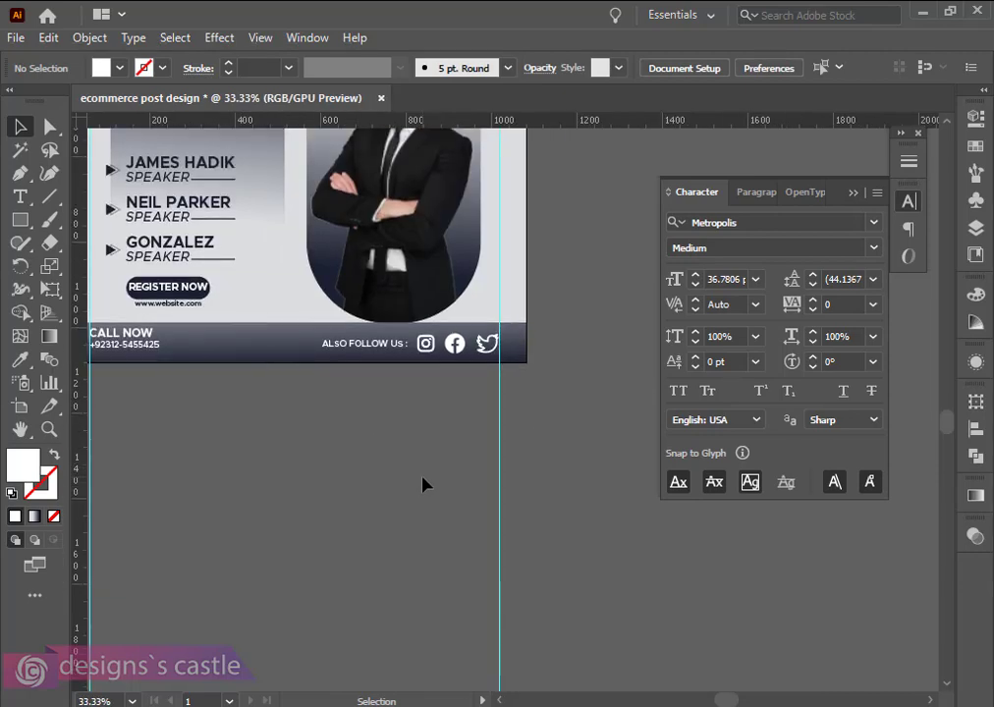
scroll(423, 480, left, 4)
scroll(189, 321, up, 1)
scroll(190, 322, up, 2)
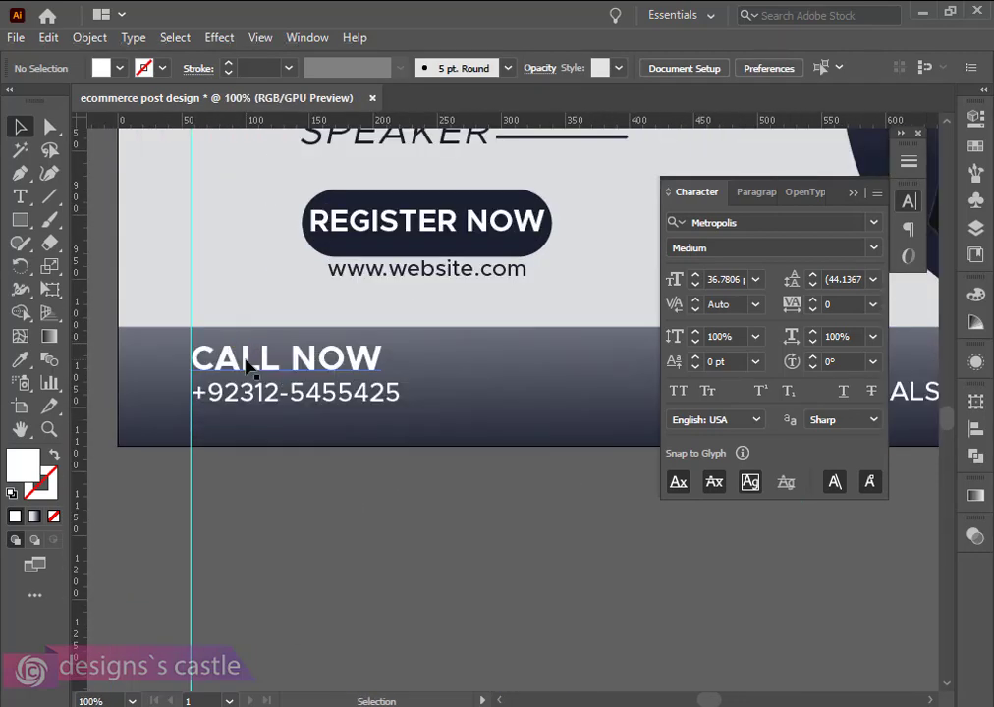
Try vertically centring the CALL NOW group on the dark bar and moving both down, undoing each attempt
click(191, 400)
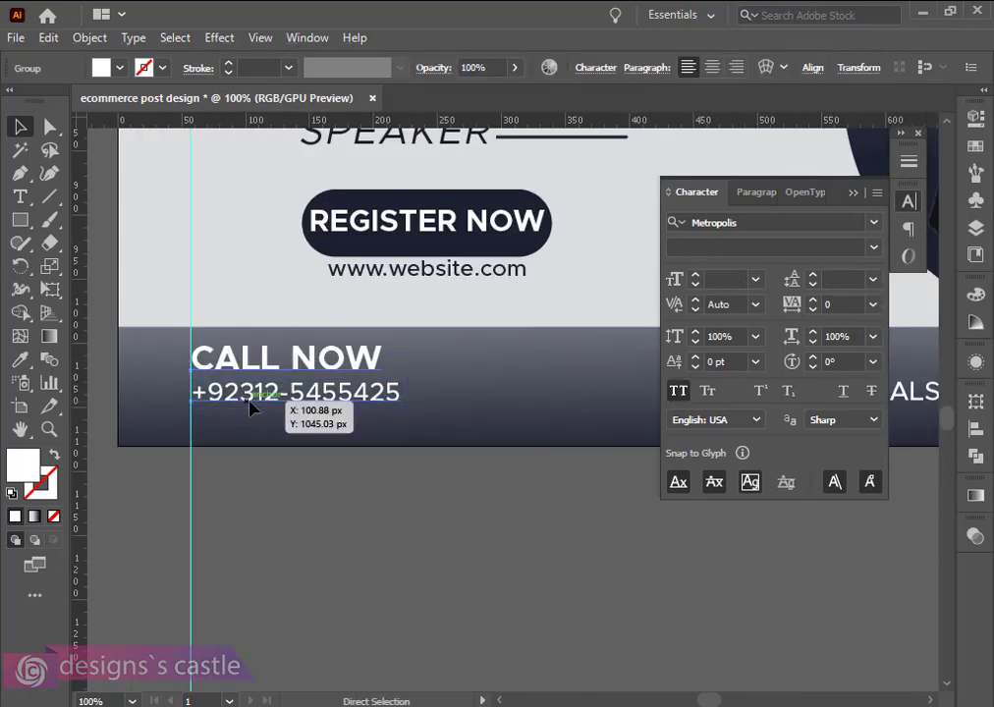
key(v)
shift+click(540, 396)
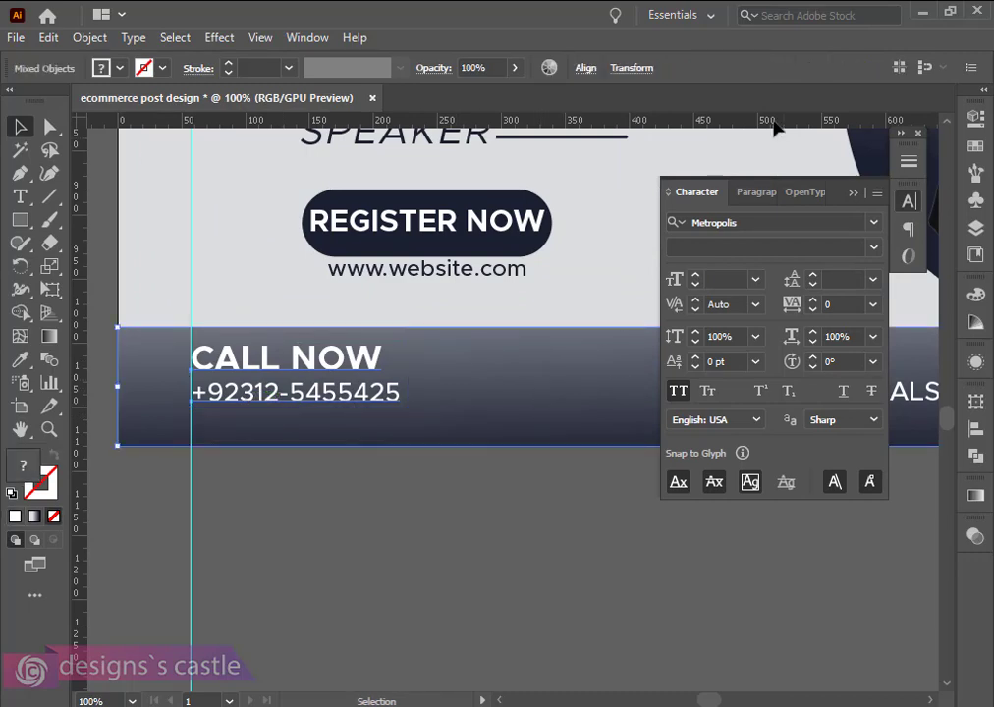
click(584, 68)
click(542, 124)
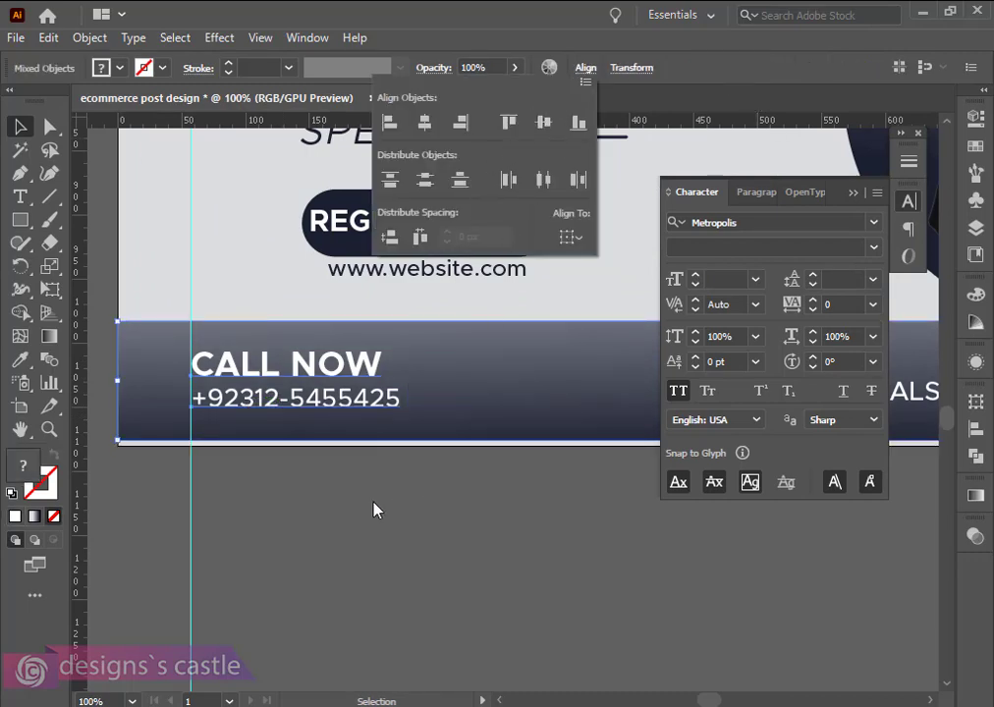
key(ctrl+z)
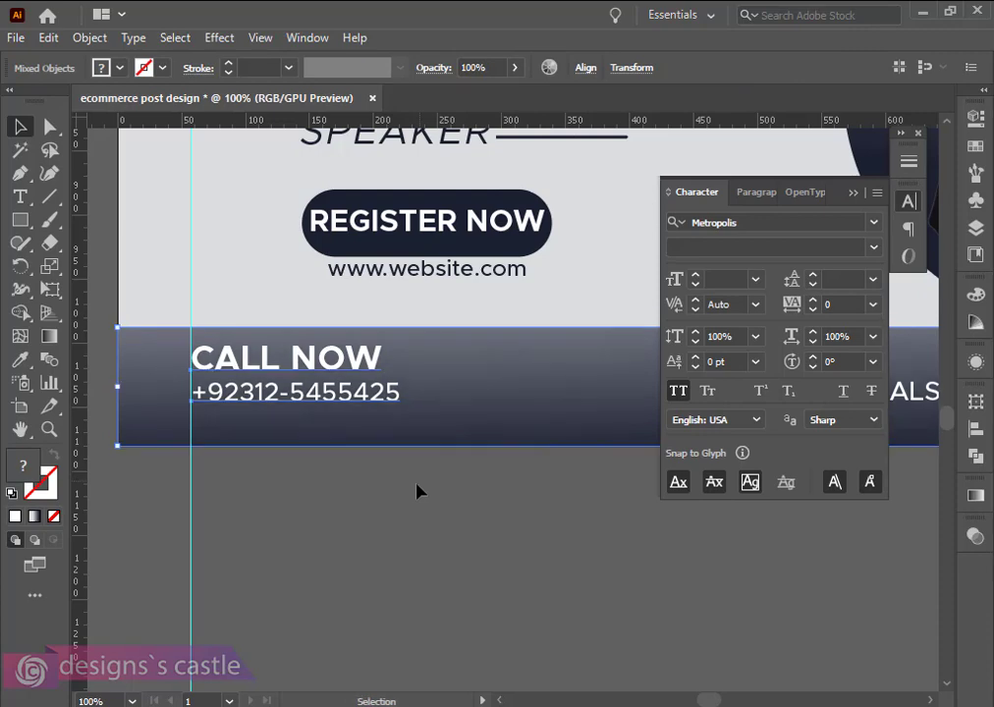
drag(308, 369, 307, 396)
key(ctrl+z)
click(349, 487)
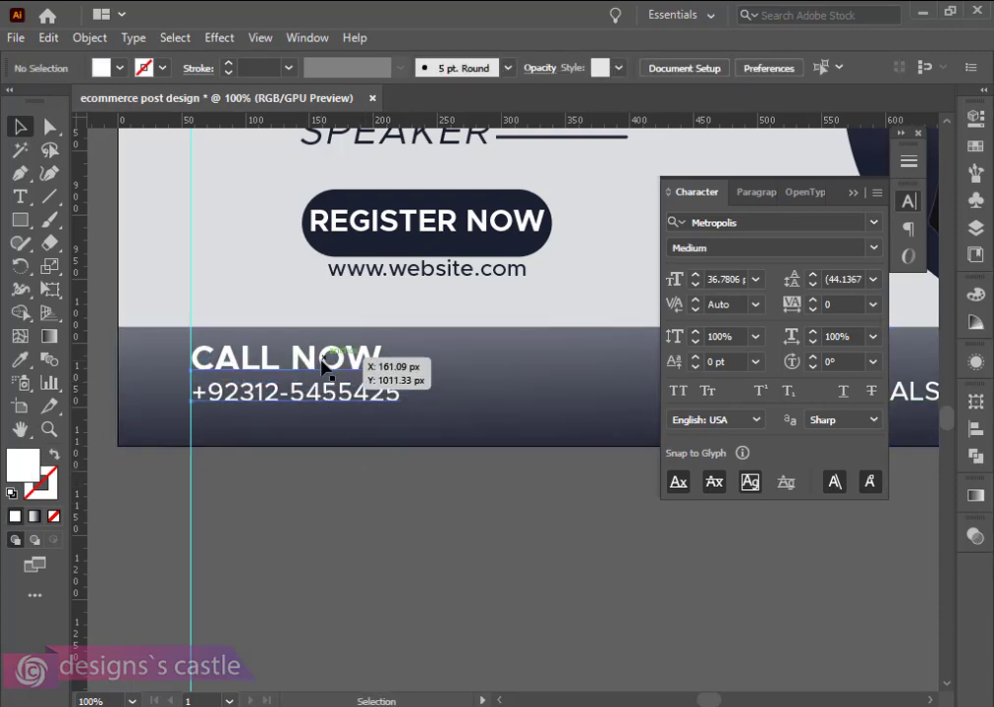
Lower the CALL NOW and phone number block about 9 px within the bottom bar
click(323, 362)
shift+click(319, 398)
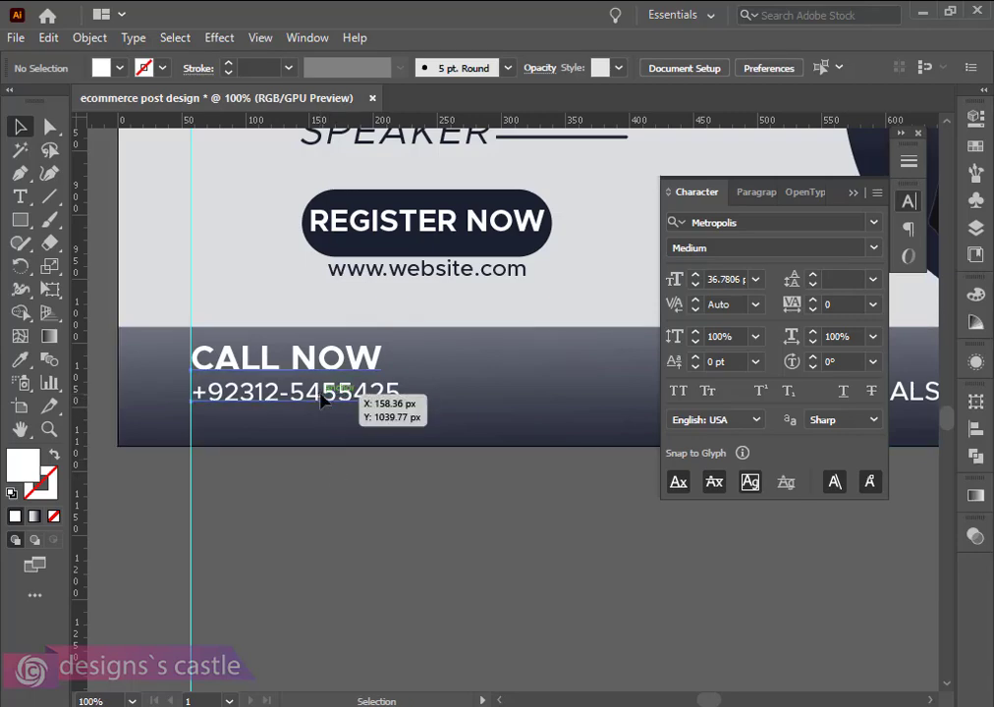
drag(324, 400, 323, 379)
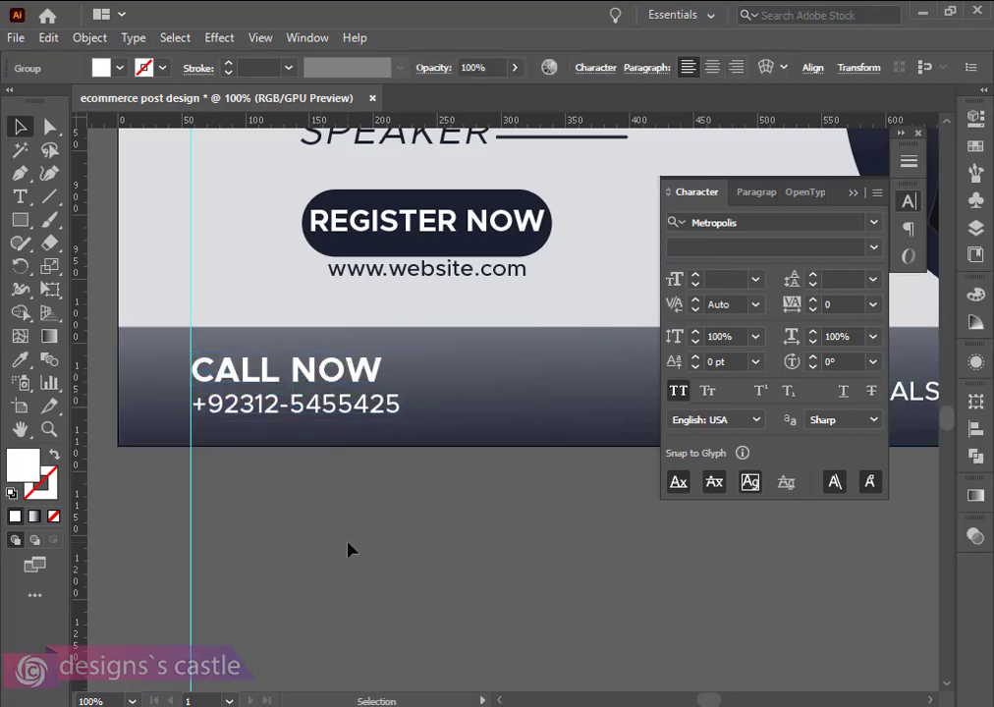
click(347, 542)
scroll(348, 530, down, 1)
scroll(343, 496, right, 3)
scroll(352, 408, down, 3)
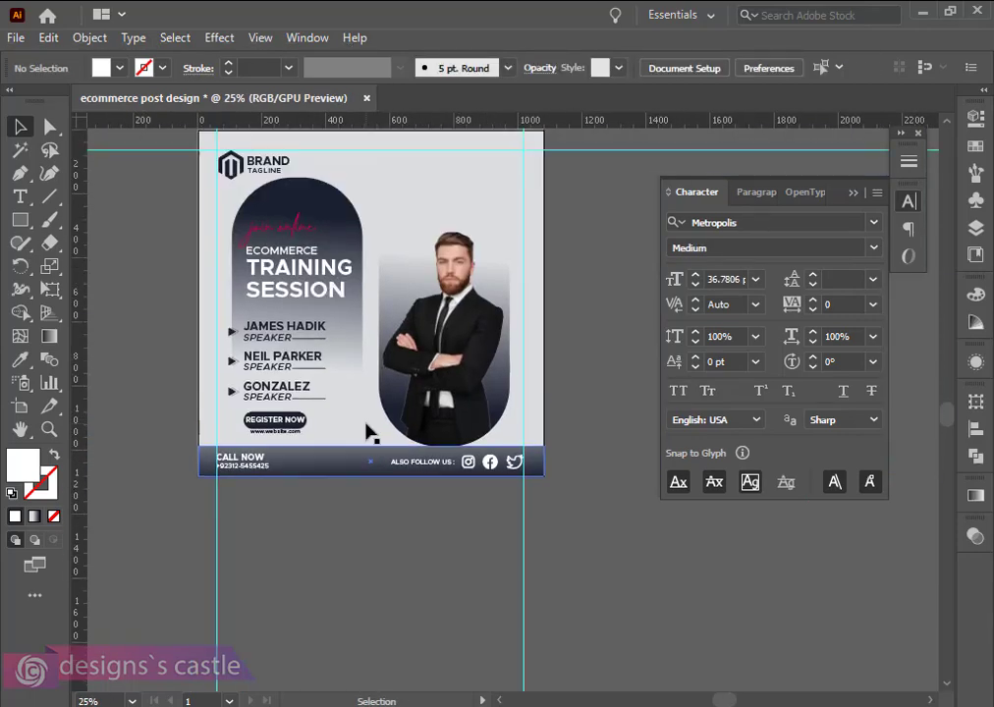